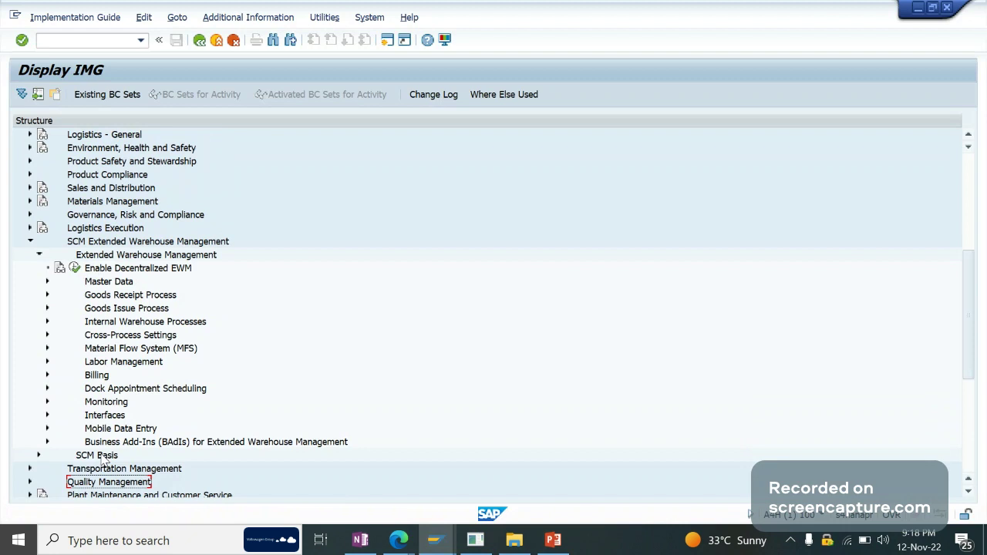
# - Expand the Business Add-Ins (BAdIs) for Extended Warehouse Management node in the IMG structure
pyautogui.click(120, 441)
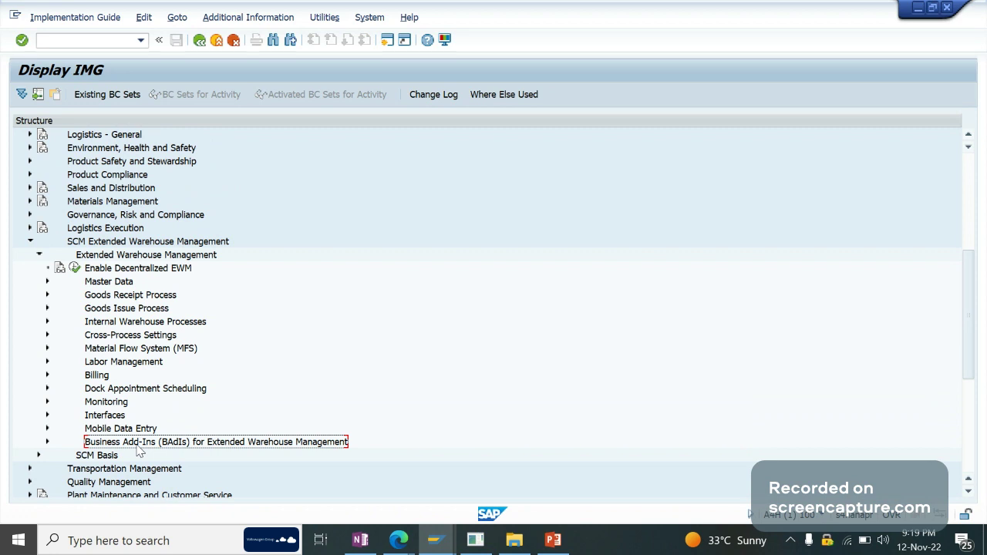
pyautogui.press('Up')
pyautogui.press('Down')
pyautogui.press('Right')
pyautogui.press('Down')
pyautogui.press('Down')
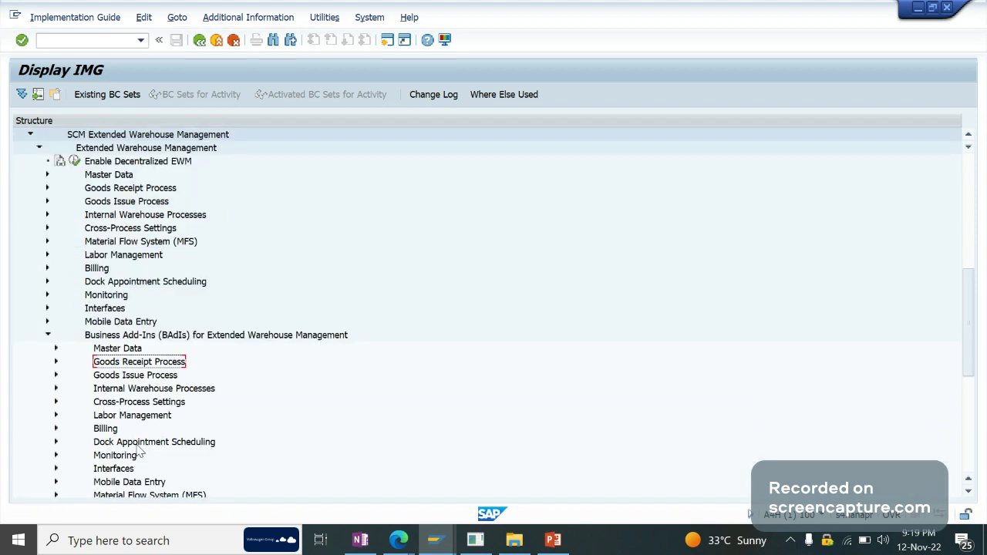
# - Look at the Activity Areas BAdI under Master Data in the Business Add-Ins branch, and collapse Master Data again
pyautogui.press('Up')
pyautogui.press('Right')
pyautogui.press('Down')
pyautogui.press('Right')
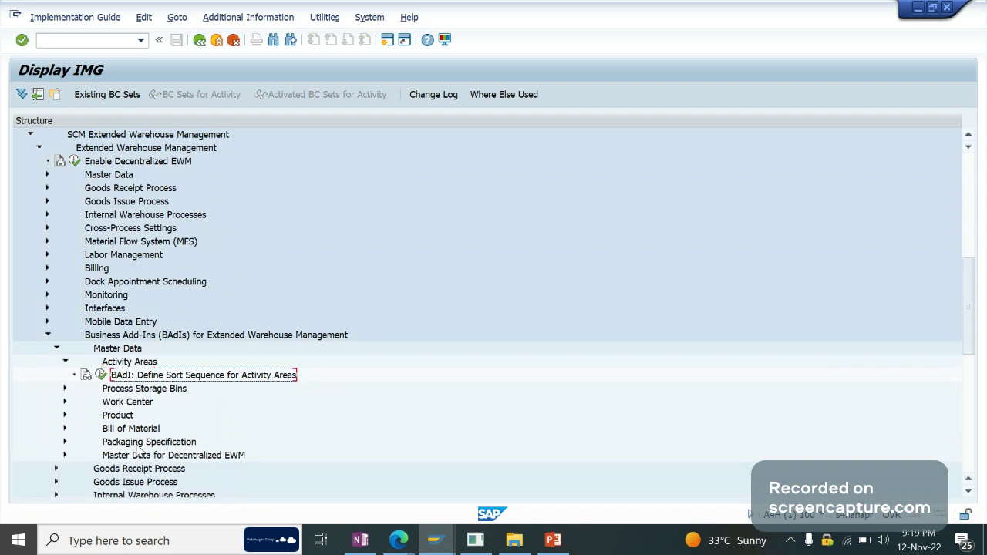
pyautogui.press('Up')
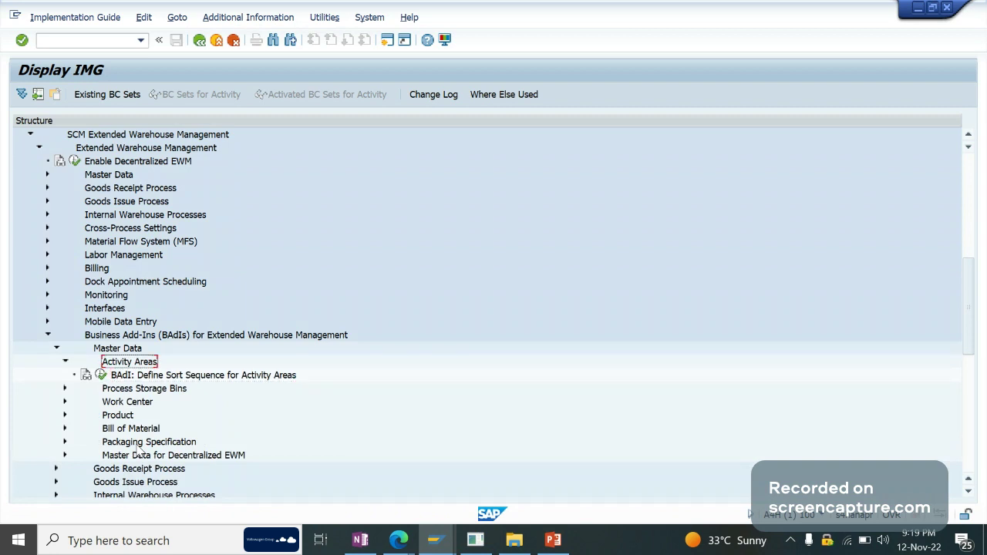
pyautogui.press('Left')
pyautogui.press('Left')
pyautogui.press('Left')
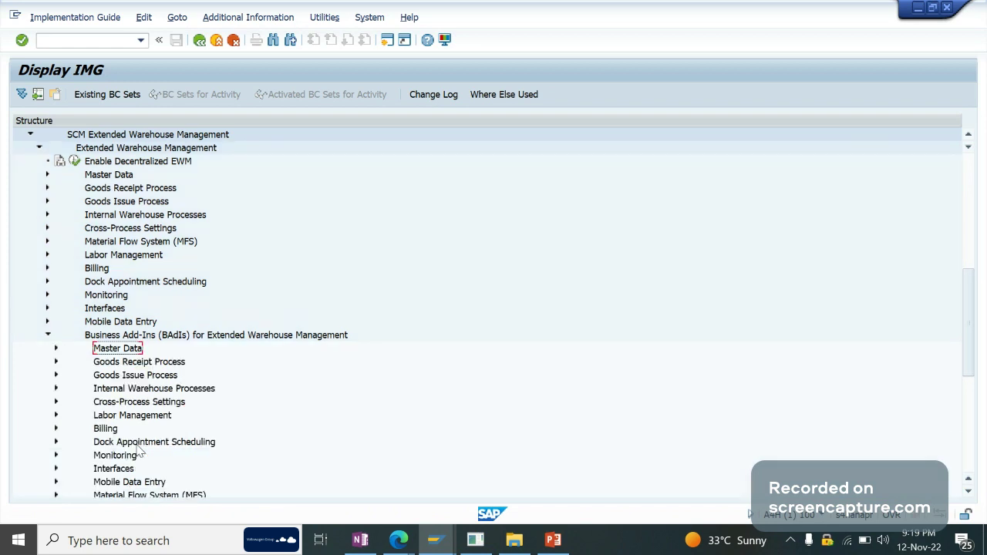
# - Expand Goods Receipt Process, Strategies and Putaway Strategies in the Business Add-Ins branch
pyautogui.press('Down')
pyautogui.press('Right')
pyautogui.press('Down')
pyautogui.press('Down')
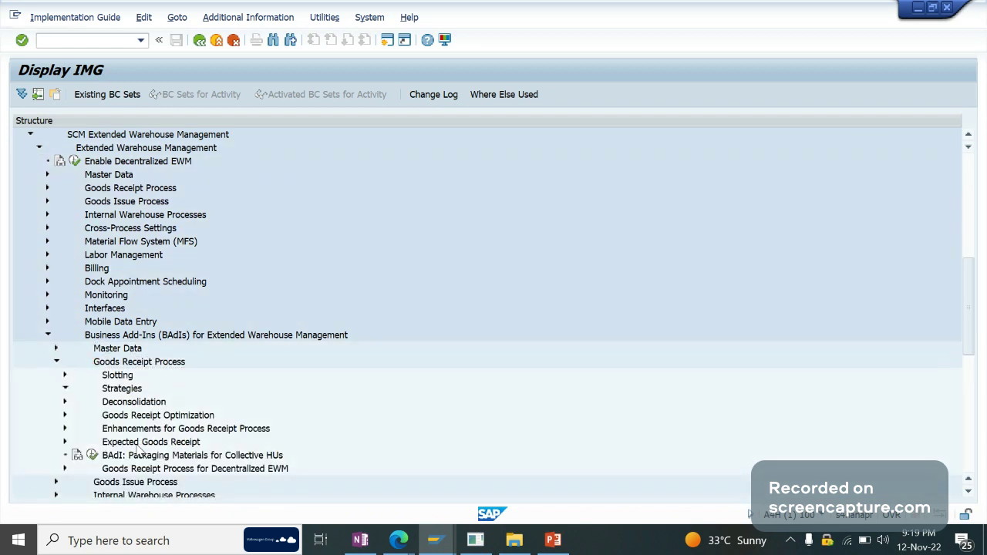
pyautogui.press('Right')
pyautogui.press('Down')
pyautogui.press('Right')
pyautogui.press('Down')
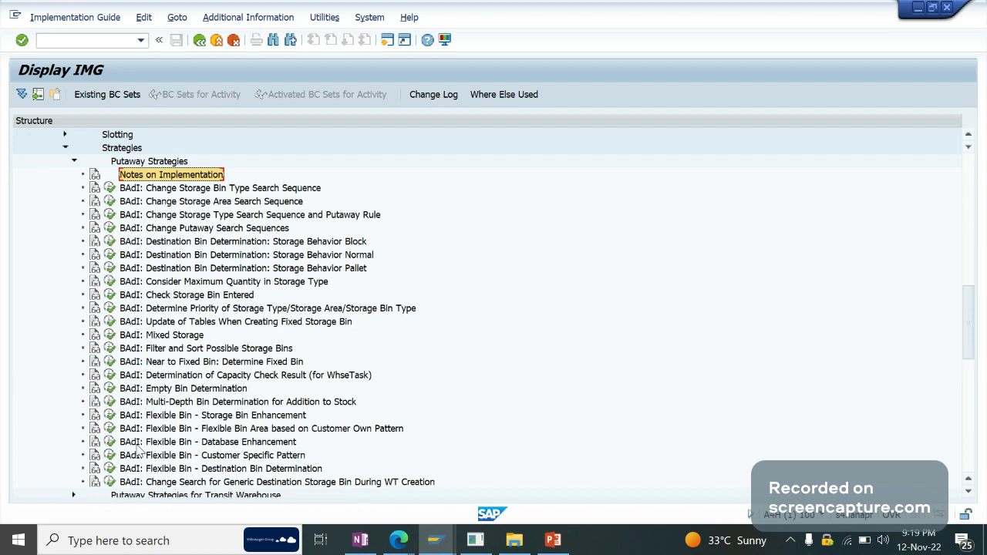
# - Look through the list of BAdIs available under Putaway Strategies
pyautogui.press('Down')
pyautogui.press('Down')
pyautogui.press('Down')
pyautogui.press('Down')
pyautogui.press('Down')
pyautogui.press('Down')
pyautogui.press('Down')
pyautogui.press('Down')
pyautogui.press('Down')
pyautogui.press('Down')
pyautogui.press('Down')
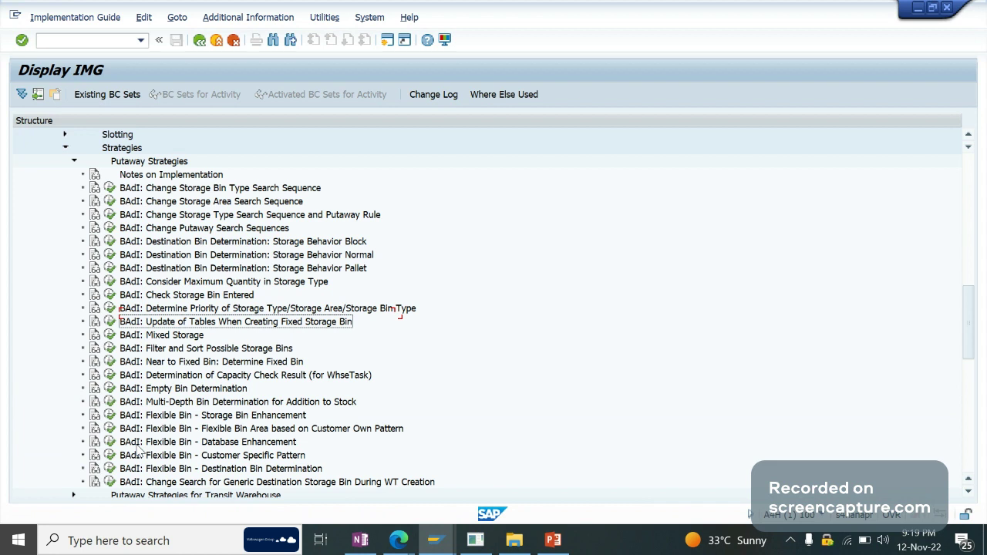
pyautogui.press('Down')
pyautogui.press('Down')
pyautogui.press('Down')
pyautogui.press('Down')
pyautogui.press('Down')
pyautogui.press('Down')
pyautogui.press('Down')
pyautogui.press('Down')
pyautogui.press('Down')
pyautogui.press('Down')
pyautogui.press('Down')
pyautogui.press('Down')
pyautogui.press('Down')
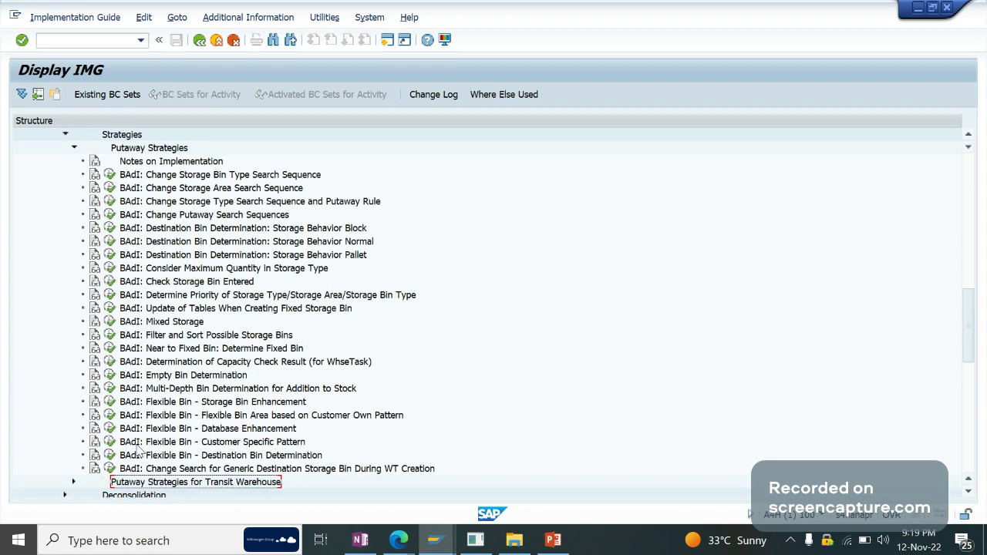
pyautogui.press('Up')
pyautogui.press('Up')
pyautogui.press('Up')
pyautogui.press('Up')
pyautogui.press('Up')
pyautogui.press('Up')
pyautogui.press('Up')
pyautogui.press('Up')
pyautogui.press('Up')
pyautogui.press('Up')
pyautogui.press('Up')
pyautogui.press('Up')
pyautogui.press('Up')
pyautogui.press('Up')
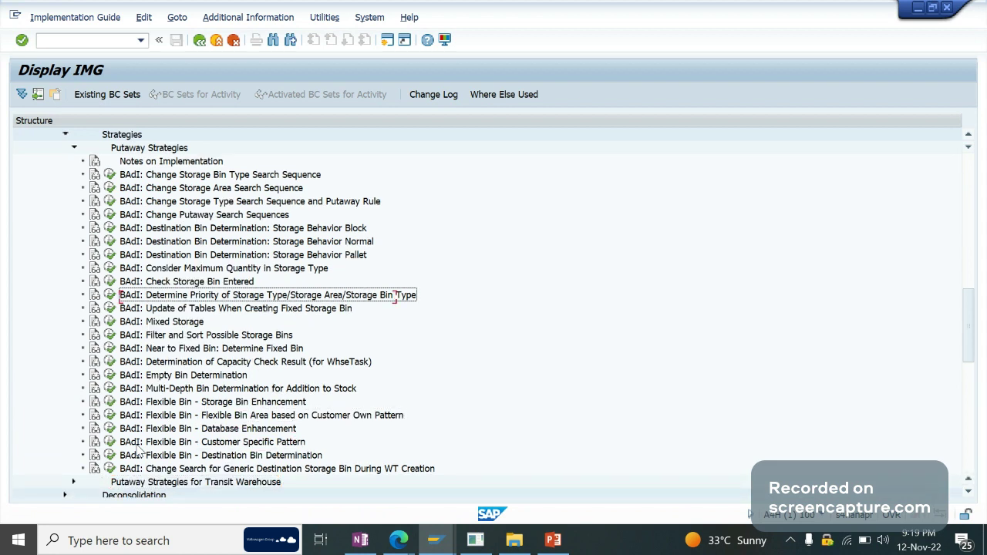
pyautogui.press('Up')
pyautogui.press('Up')
pyautogui.press('Up')
pyautogui.press('Up')
pyautogui.press('Up')
pyautogui.press('Up')
pyautogui.press('Up')
pyautogui.press('Up')
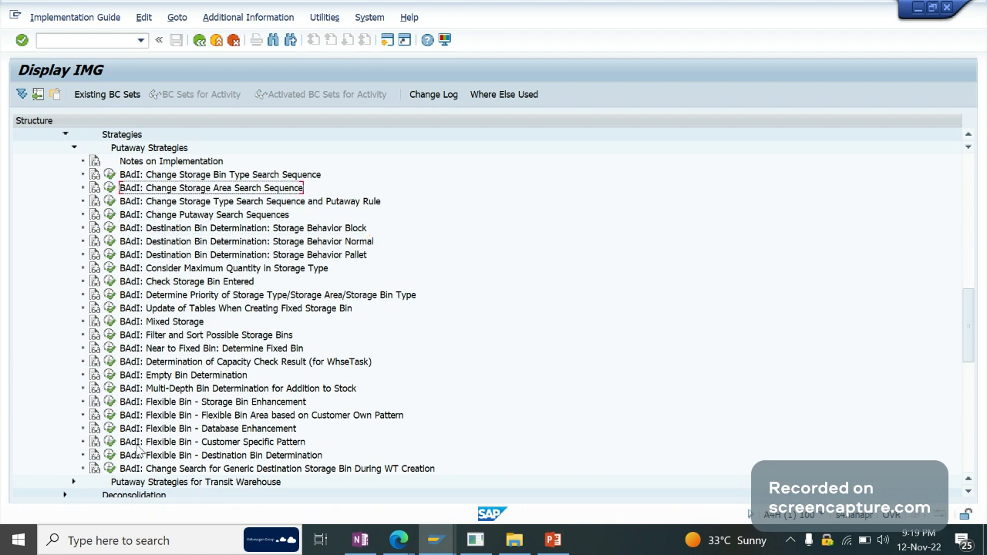
pyautogui.press('Up')
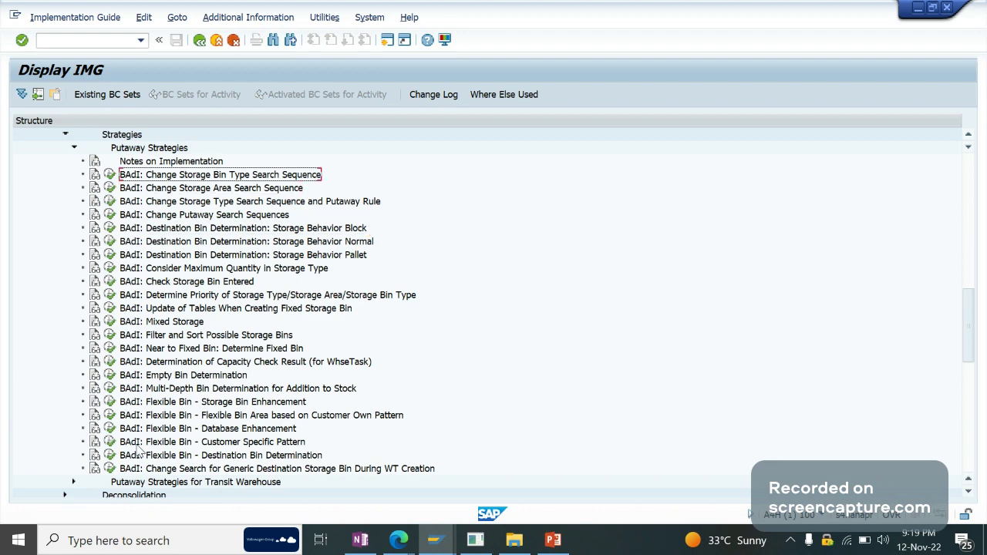
# - Collapse Putaway Strategies, Strategies and the Goods Receipt Process node in the Business Add-Ins branch
pyautogui.press('Up')
pyautogui.press('Left')
pyautogui.press('Left')
pyautogui.press('Left')
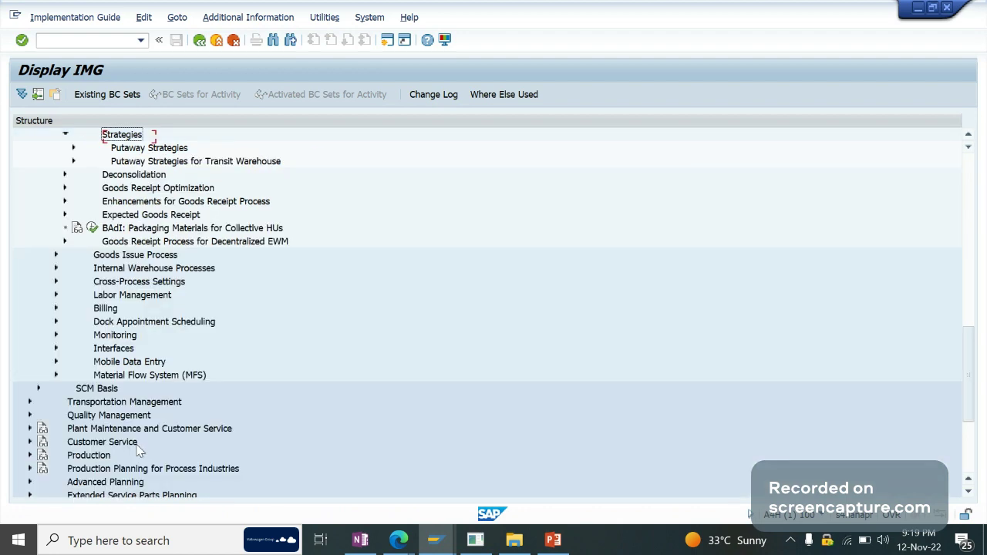
pyautogui.press('Left')
pyautogui.press('Up')
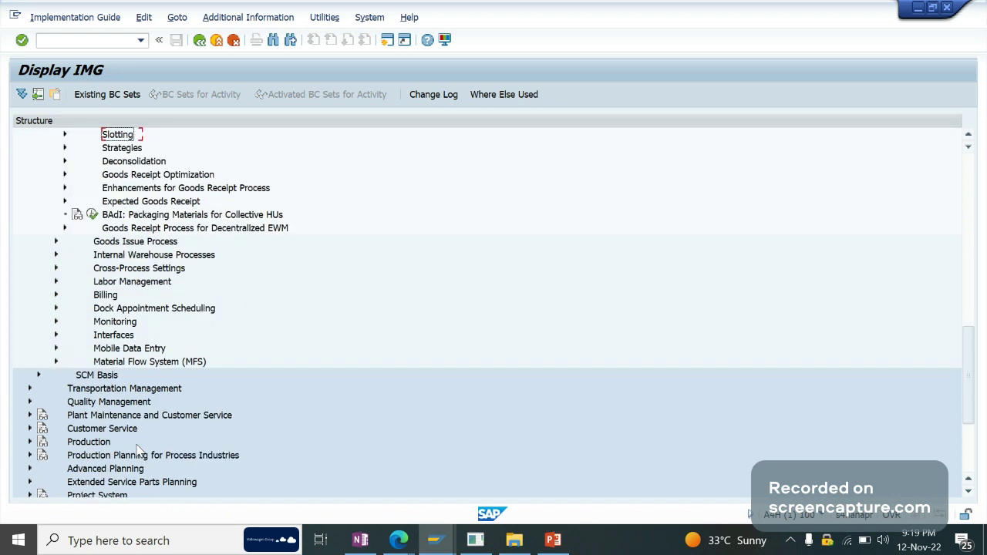
pyautogui.press('Left')
pyautogui.press('Left')
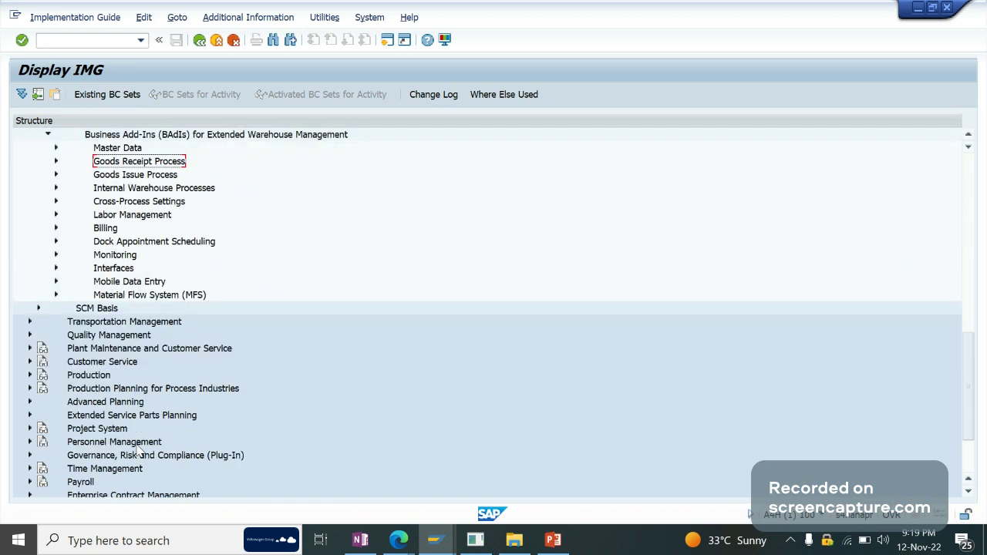
# - Expand Cross-Process Settings in the Business Add-Ins branch and select the Cross-Docking (CD) node
pyautogui.press('Up')
pyautogui.press('Down')
pyautogui.press('Down')
pyautogui.press('Down')
pyautogui.press('Down')
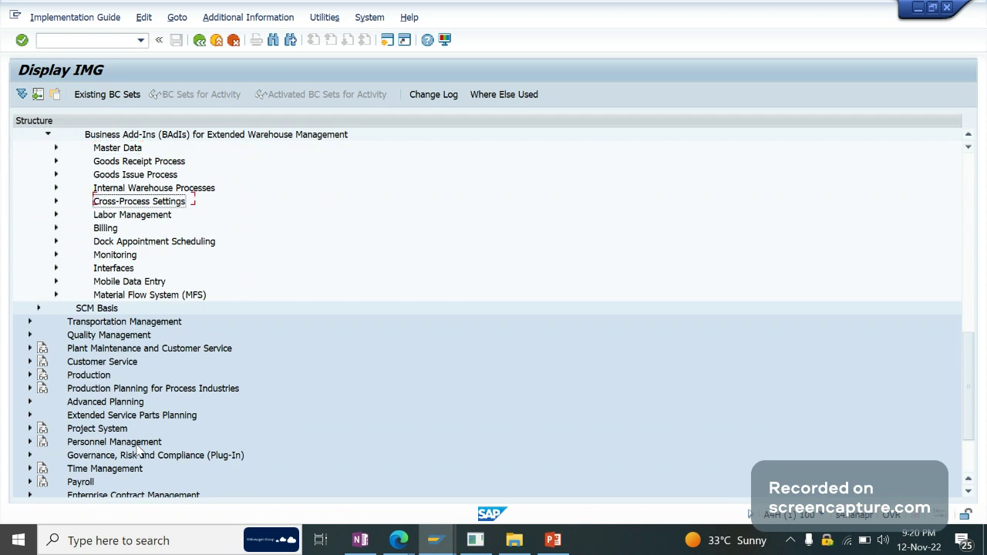
pyautogui.press('Right')
pyautogui.press('Down')
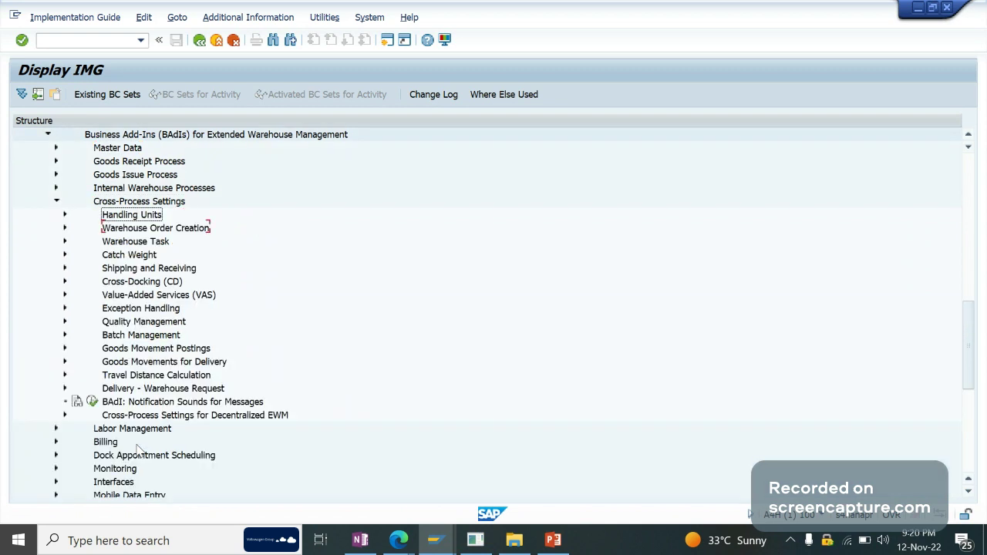
pyautogui.press('Down')
pyautogui.press('Down')
pyautogui.press('Down')
pyautogui.press('Down')
pyautogui.press('Down')
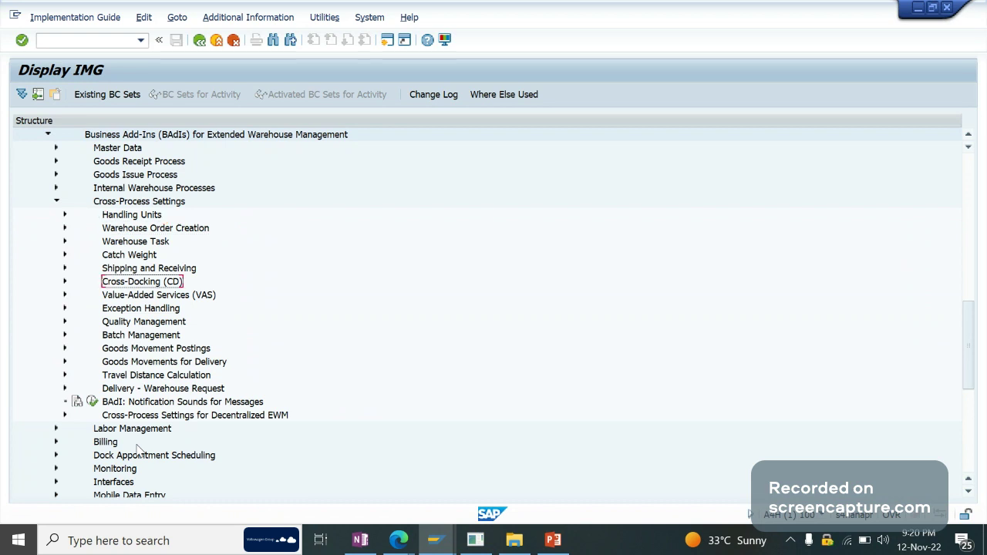
# - Switch to PowerPoint to view the Cross-Docking Flow slide, and return to the SAP IMG structure
pyautogui.hotkey('alt', 'Tab')
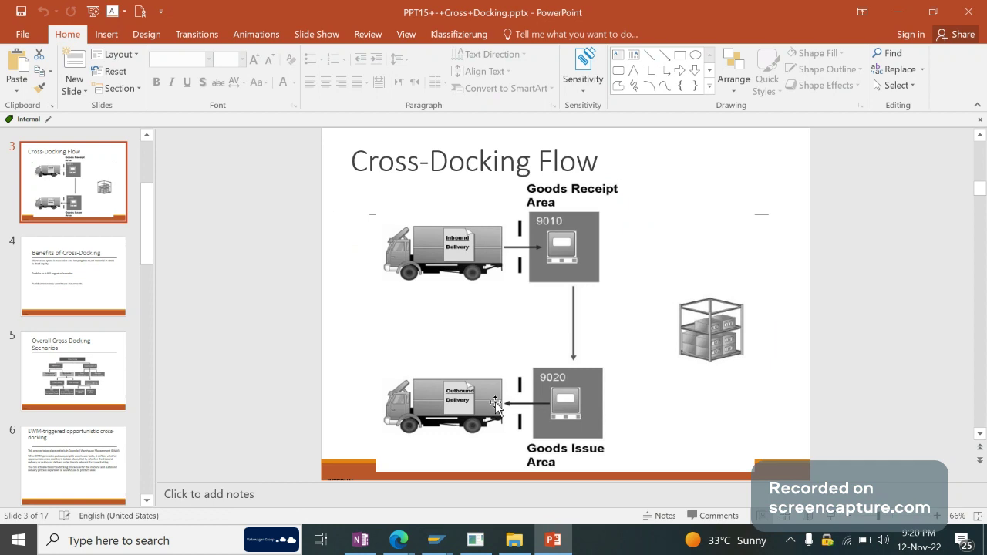
pyautogui.hotkey('alt', 'Tab')
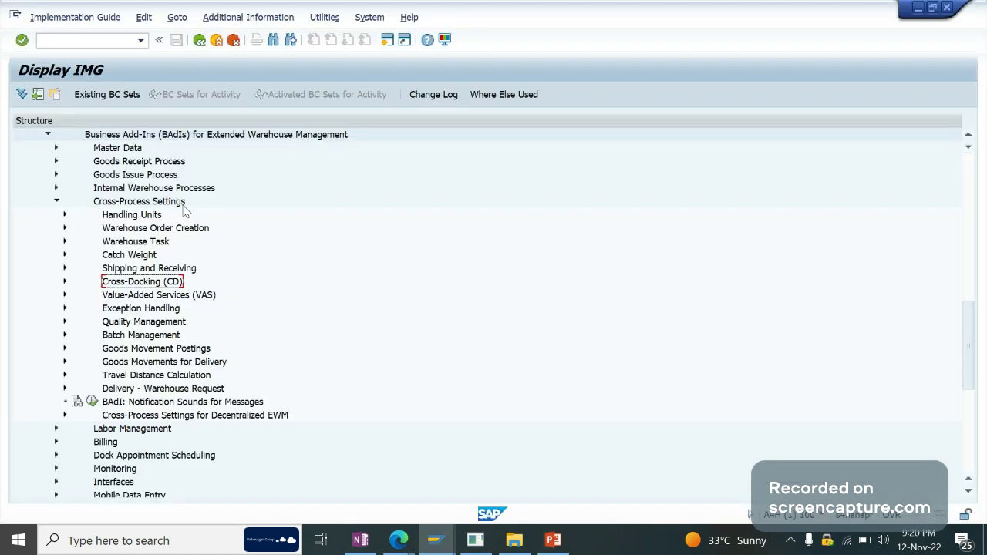
# - Collapse and reopen Cross-Process Settings, and expand its Cross-Docking (CD) node
pyautogui.doubleClick(117, 202)
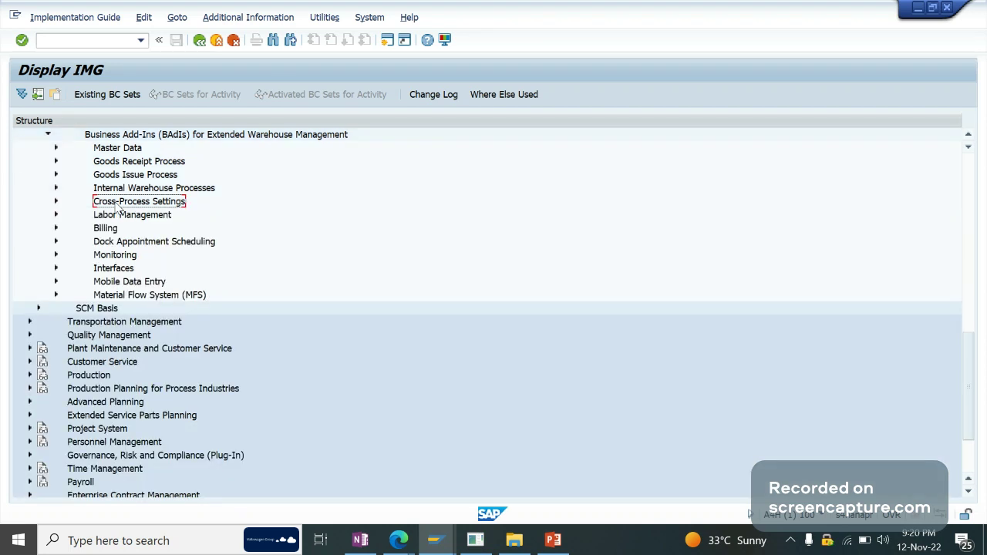
pyautogui.doubleClick(117, 203)
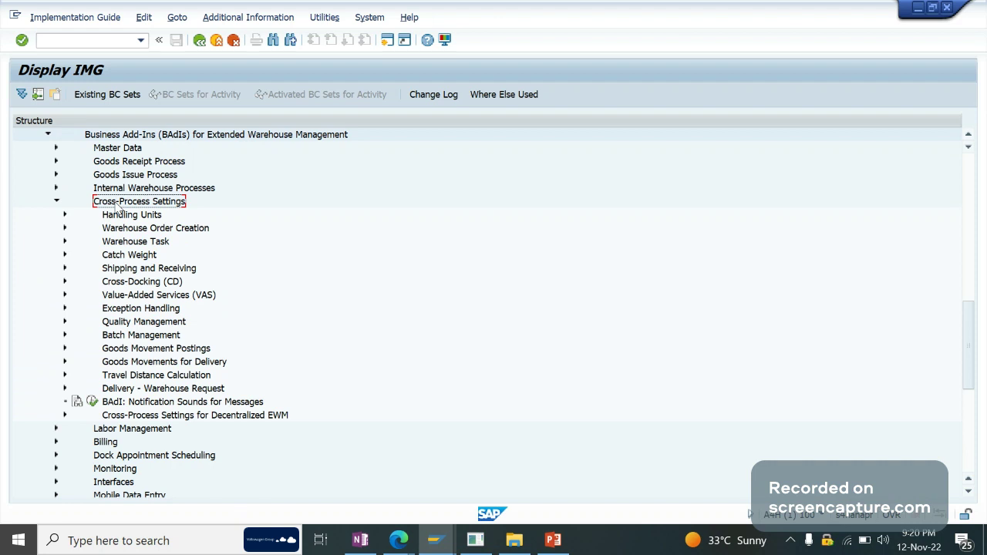
pyautogui.press('Down')
pyautogui.press('Down')
pyautogui.press('Down')
pyautogui.press('Down')
pyautogui.press('Down')
pyautogui.press('Down')
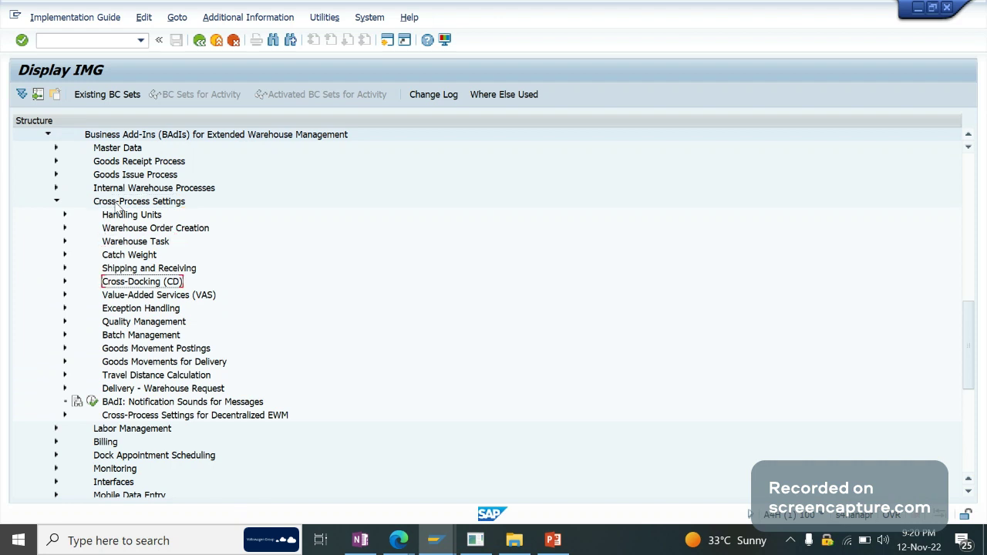
pyautogui.press('Right')
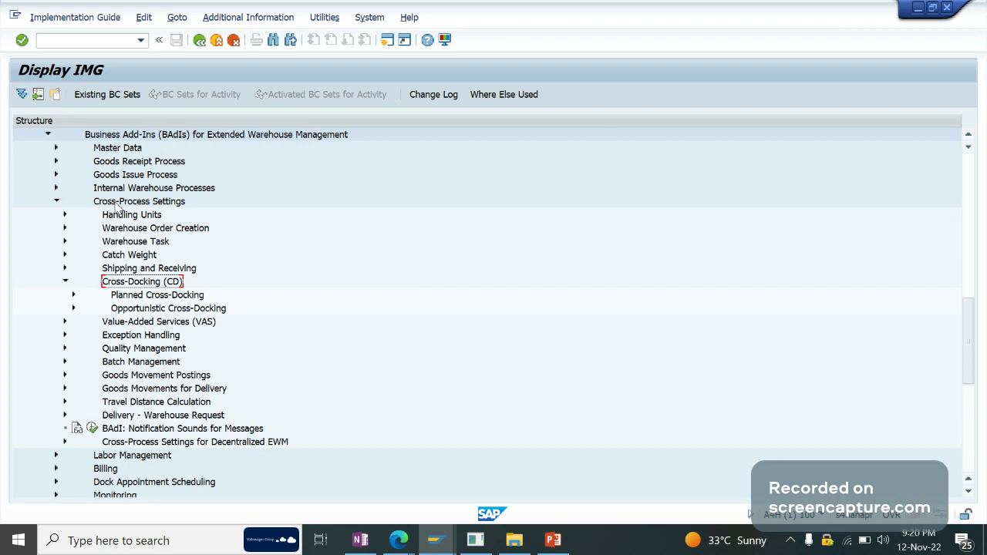
# - Look at the Merchandise Distribution entries under Planned Cross-Docking, and collapse Planned Cross-Docking again
pyautogui.press('Down')
pyautogui.press('Right')
pyautogui.press('Down')
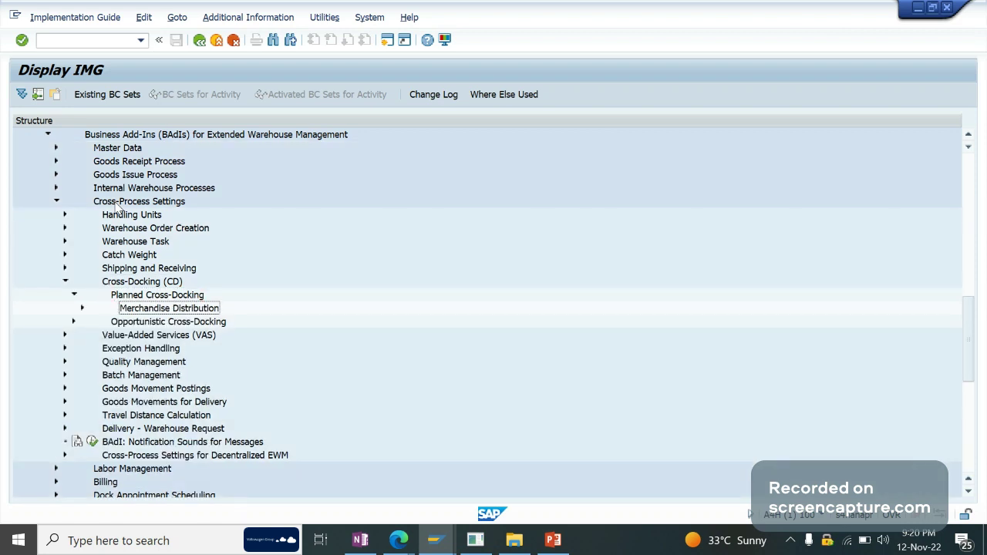
pyautogui.press('Right')
pyautogui.press('Down')
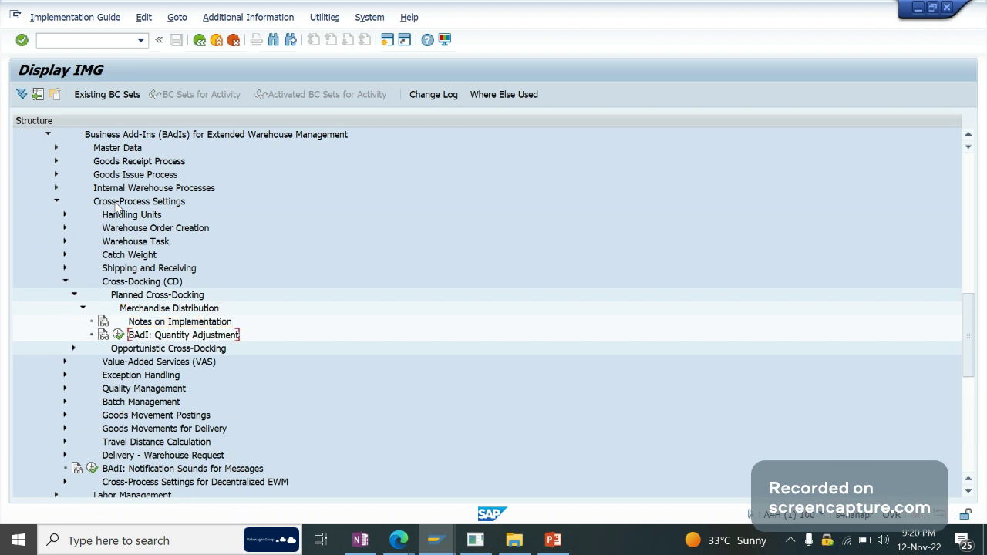
pyautogui.press('Up')
pyautogui.press('Up')
pyautogui.press('Up')
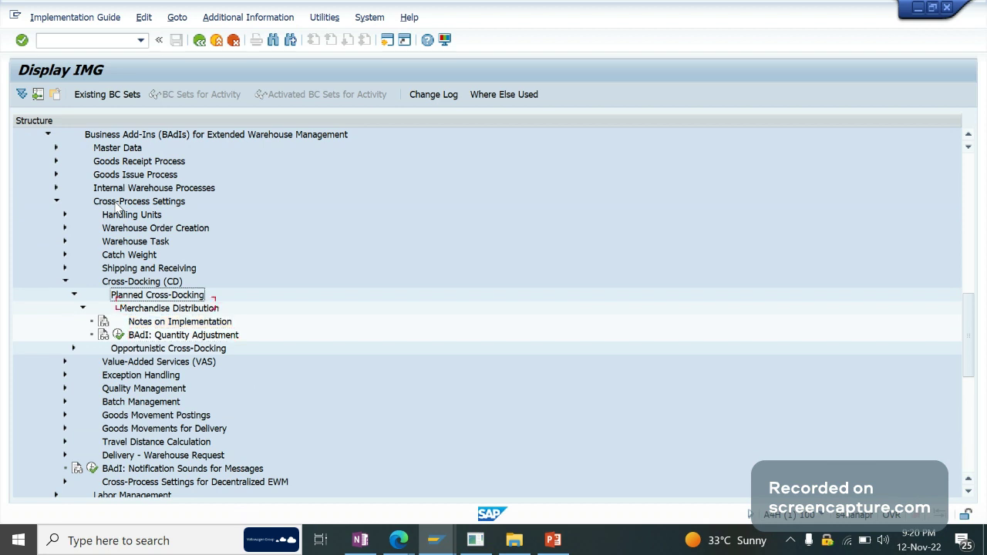
pyautogui.press('Left')
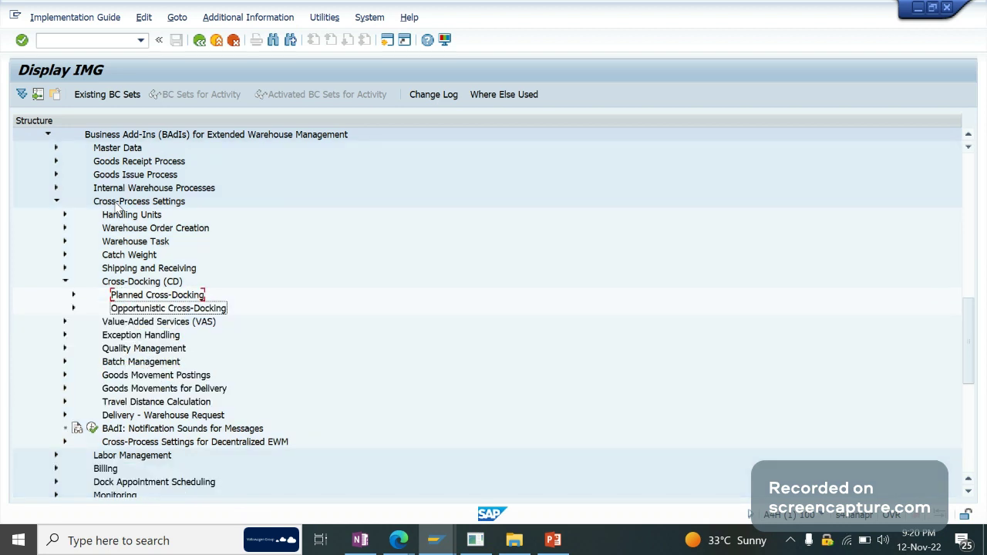
# - Expand Opportunistic Cross-Docking down to the activities of both EWM-Triggered Opportunistic Cross Docking Inbound and Outbound
pyautogui.press('Down')
pyautogui.press('Right')
pyautogui.press('Down')
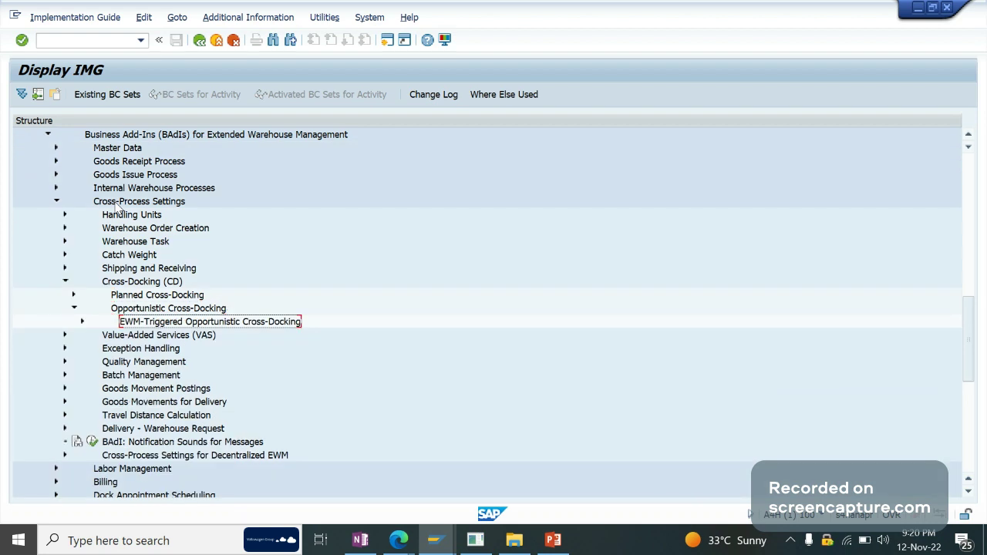
pyautogui.press('Right')
pyautogui.press('Down')
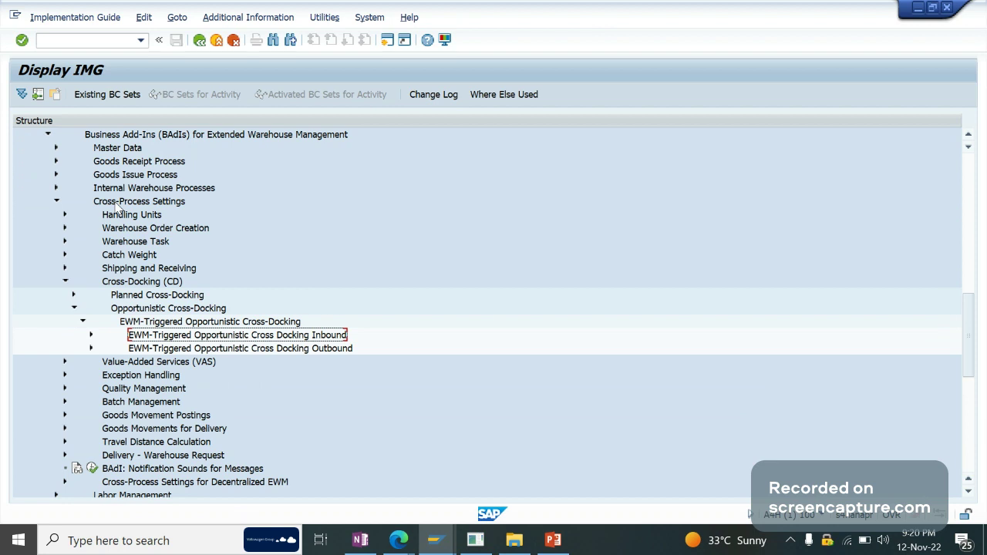
pyautogui.press('Right')
pyautogui.press('Down')
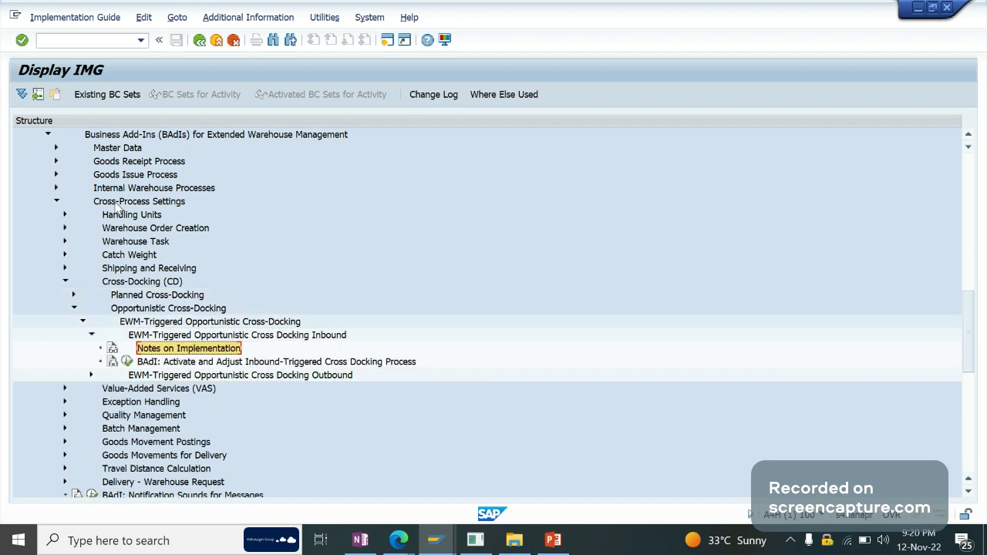
pyautogui.press('Down')
pyautogui.press('Down')
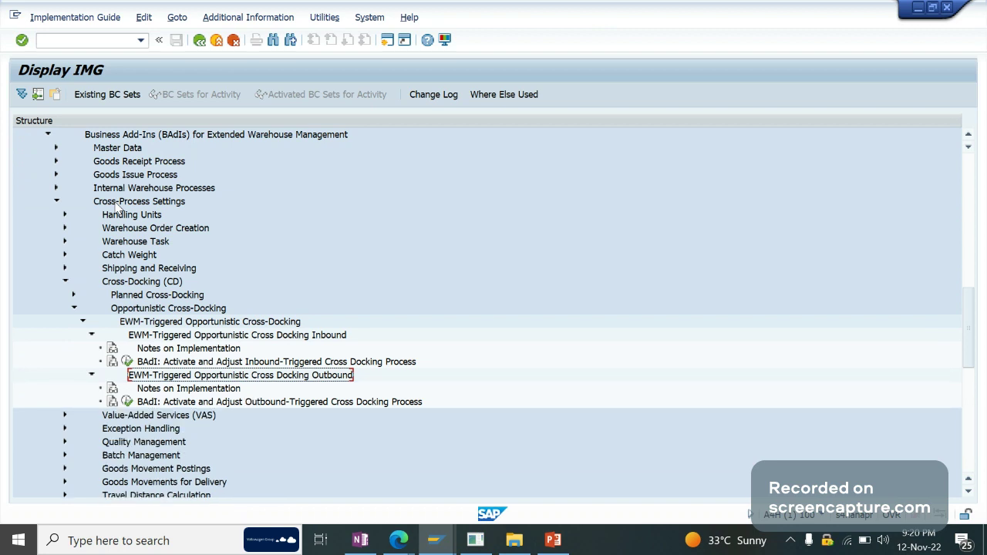
# - View the implementations of the BAdI Activate and Adjust Inbound-Triggered Cross Docking Process, and open the activity's documentation
pyautogui.click(127, 362)
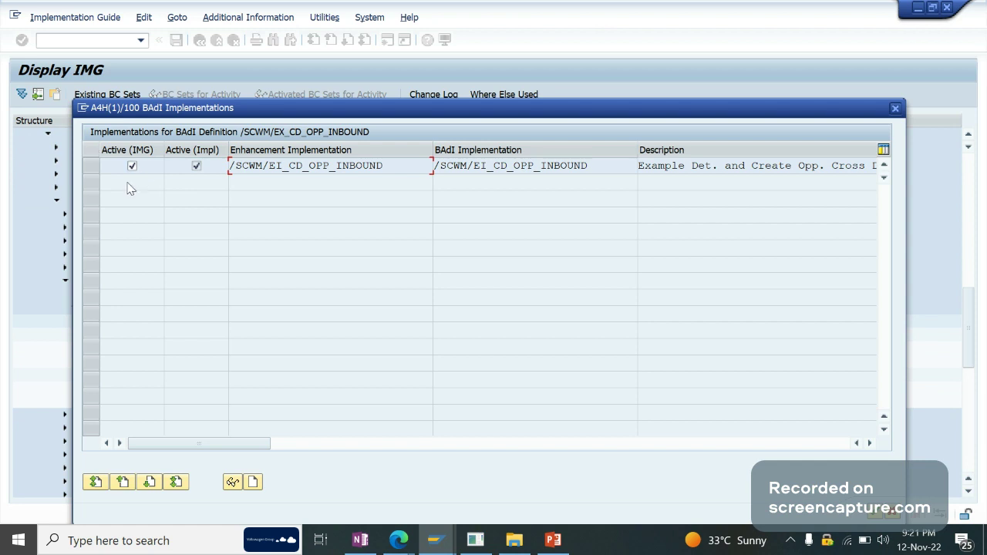
pyautogui.click(895, 111)
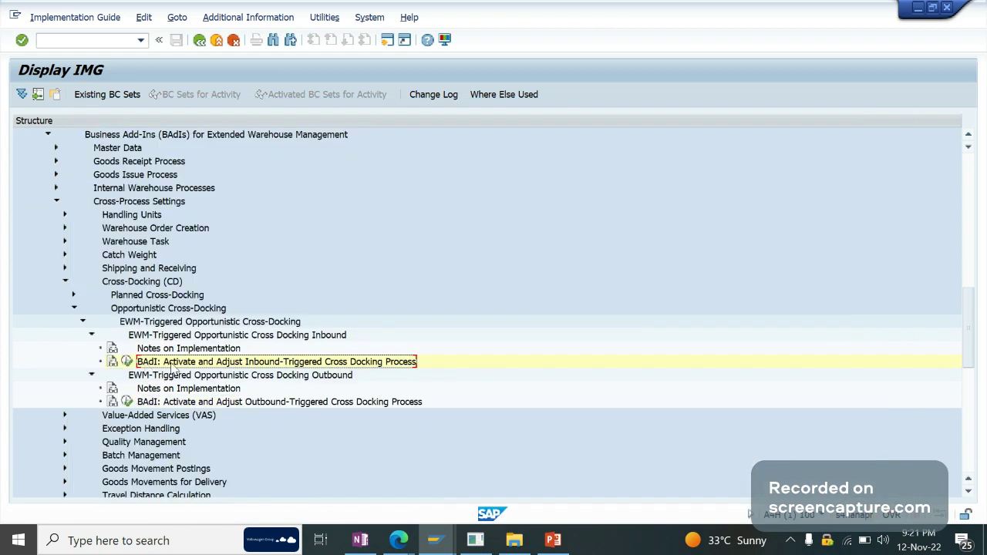
pyautogui.click(111, 364)
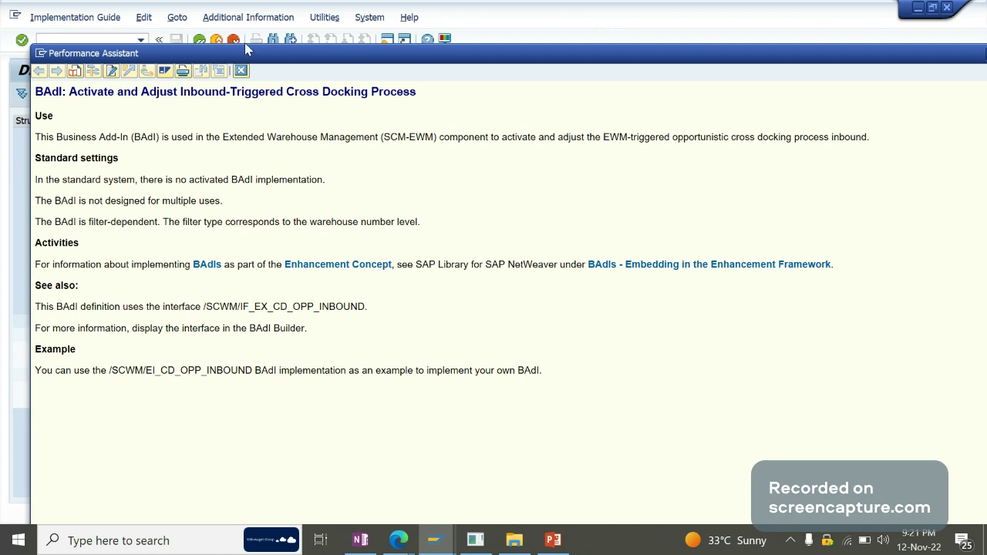
# - Close the documentation and view the implementations of the BAdI Activate and Adjust Outbound-Triggered Cross Docking Process
pyautogui.click(241, 71)
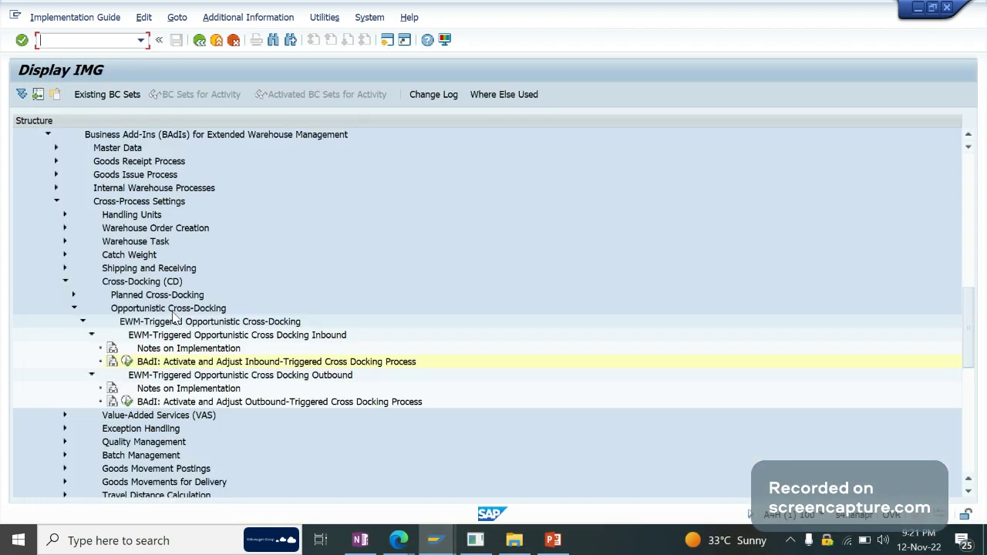
pyautogui.click(187, 389)
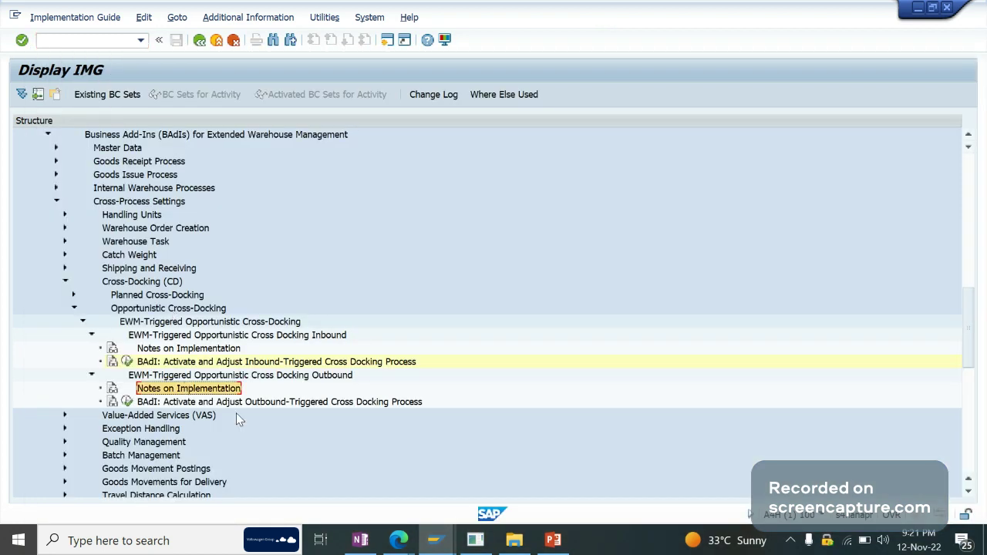
pyautogui.click(199, 401)
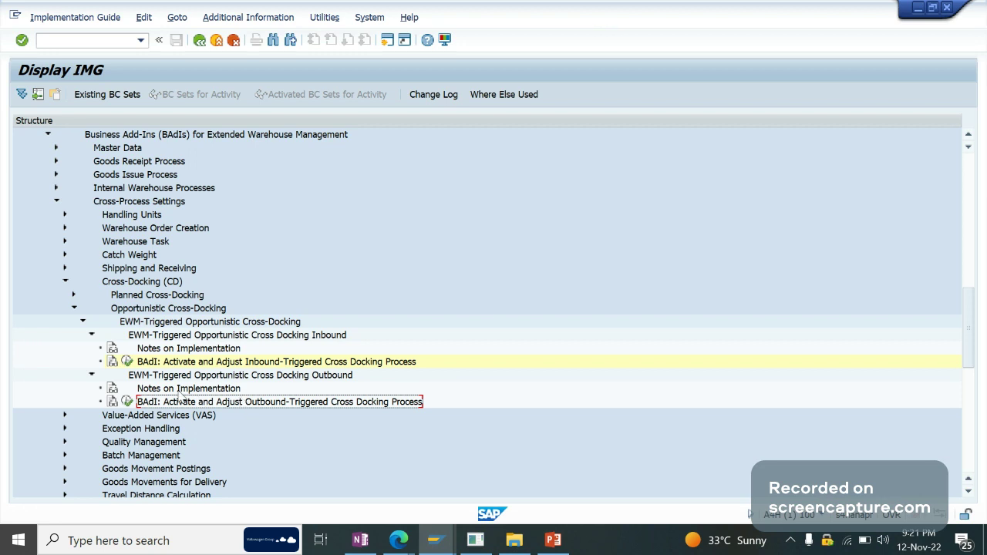
pyautogui.click(128, 402)
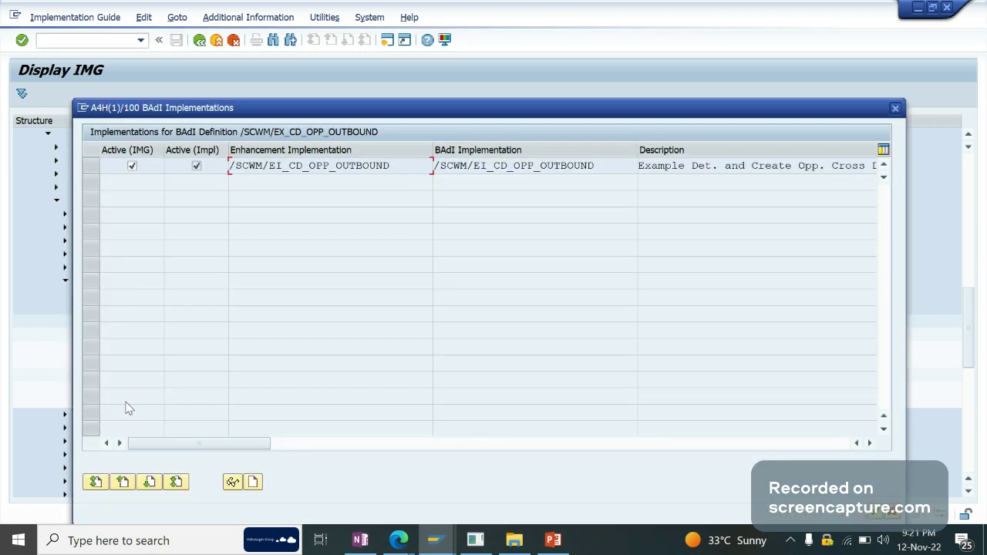
pyautogui.click(91, 167)
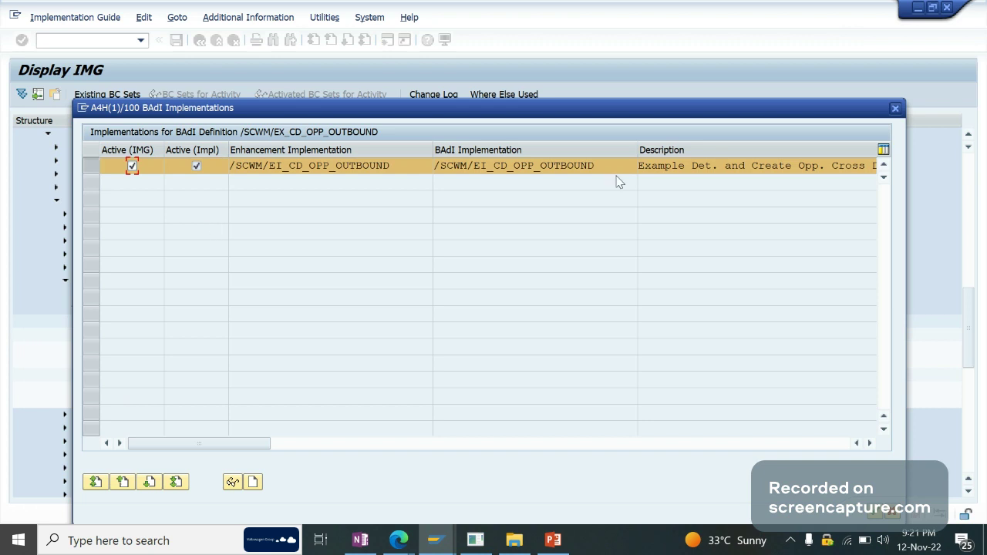
pyautogui.click(896, 108)
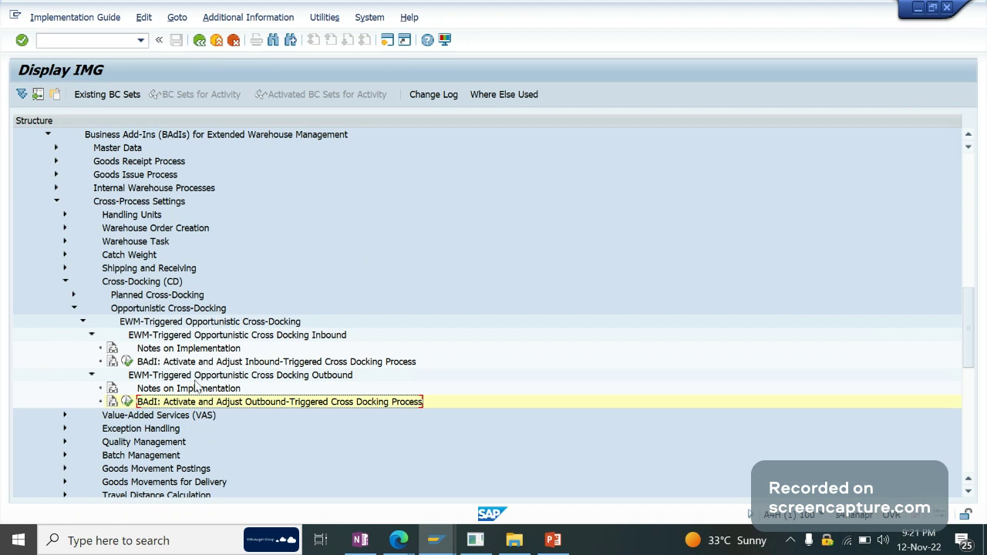
# - Collapse and reopen the Opportunistic Cross-Docking node in the BAdI branch
pyautogui.click(162, 308)
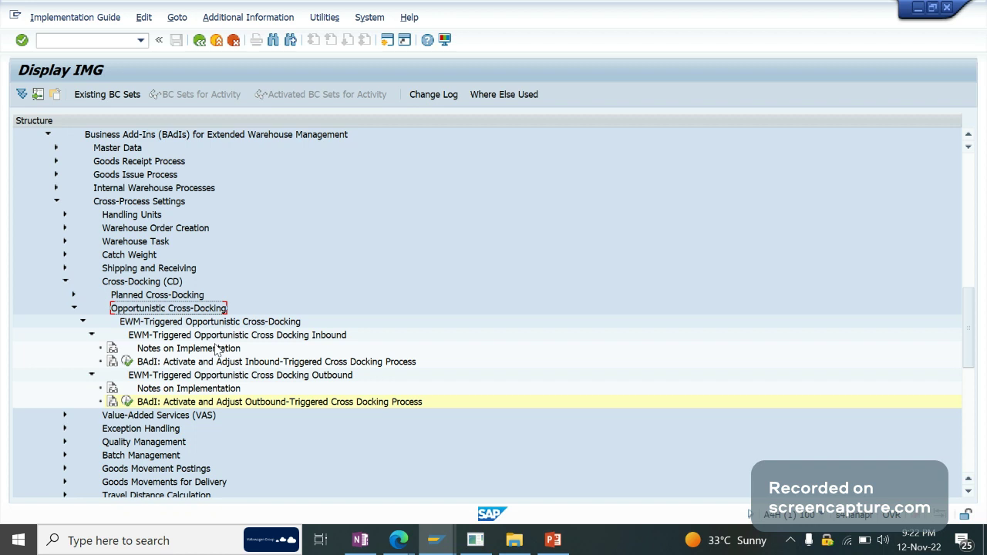
pyautogui.press('Left')
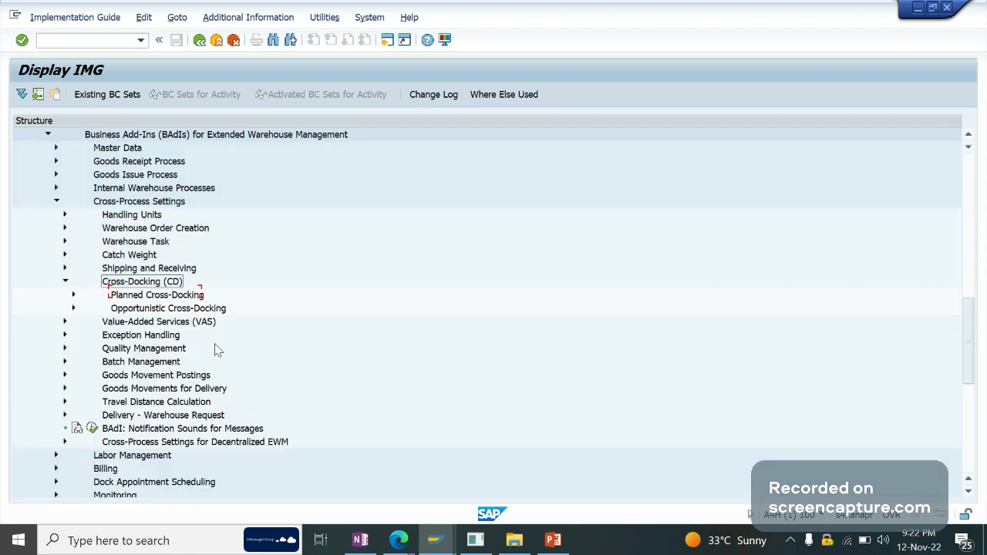
pyautogui.press('Down')
pyautogui.press('Down')
pyautogui.press('Right')
pyautogui.press('Down')
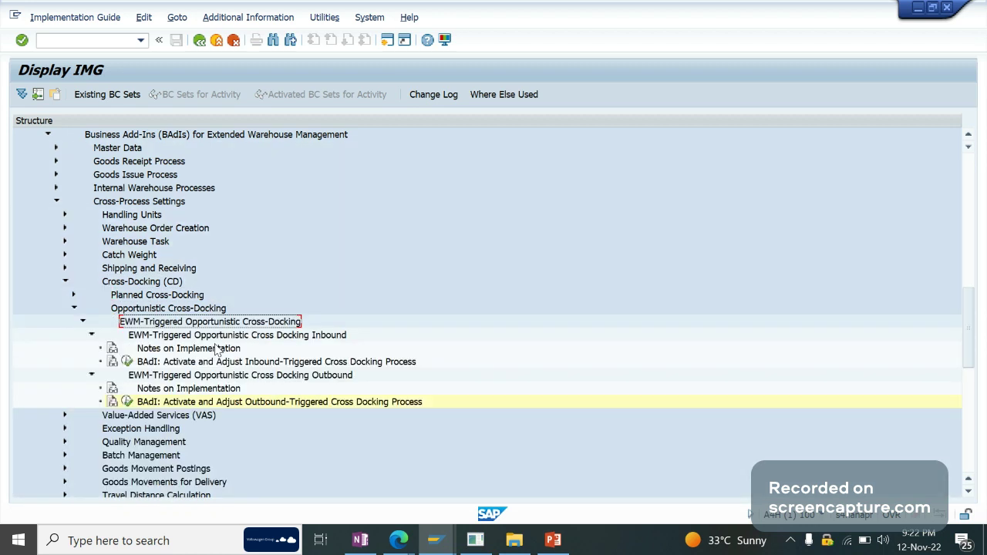
# - View the implementations of the BAdI Activate and Adjust Inbound-Triggered Cross Docking Process again, and close the list
pyautogui.press('Down')
pyautogui.press('Down')
pyautogui.press('Down')
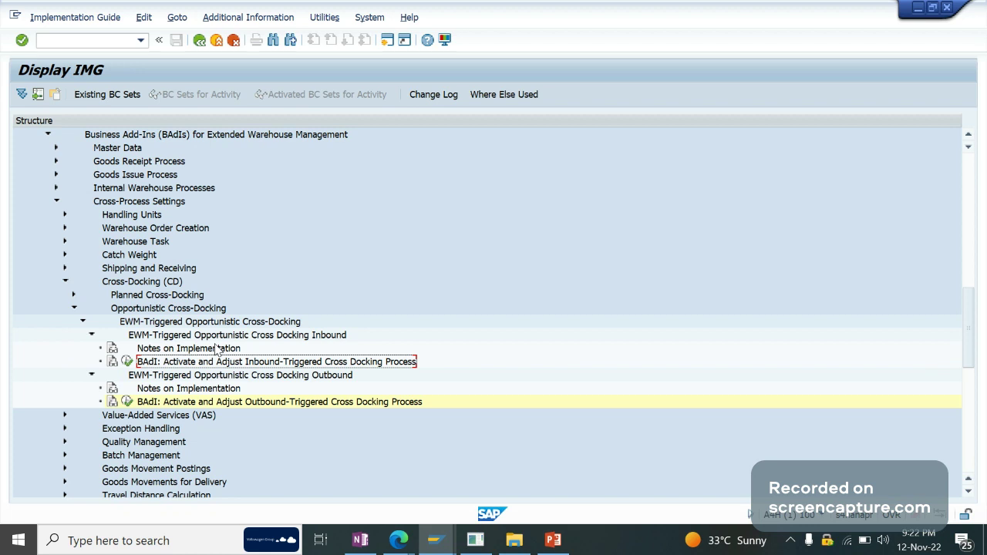
pyautogui.doubleClick(158, 361)
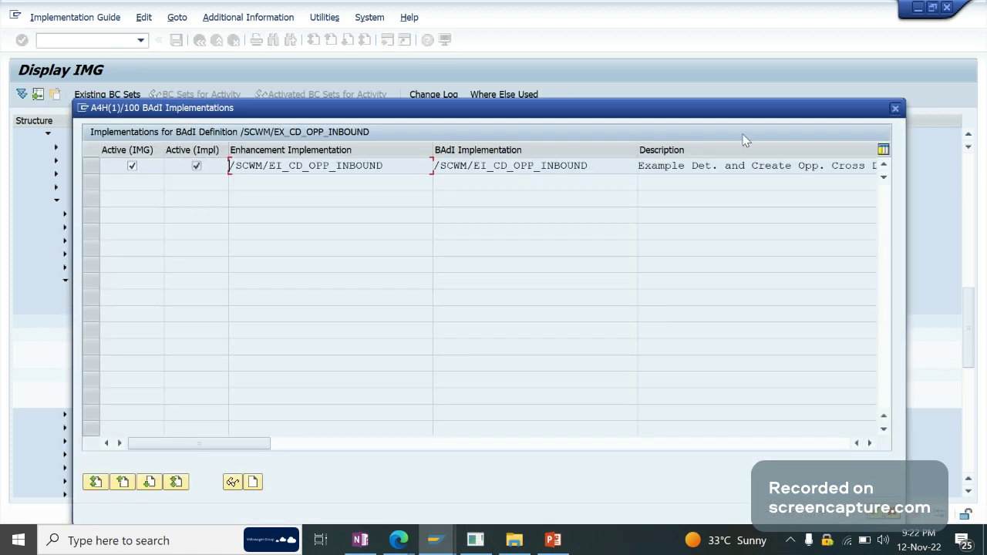
pyautogui.click(895, 109)
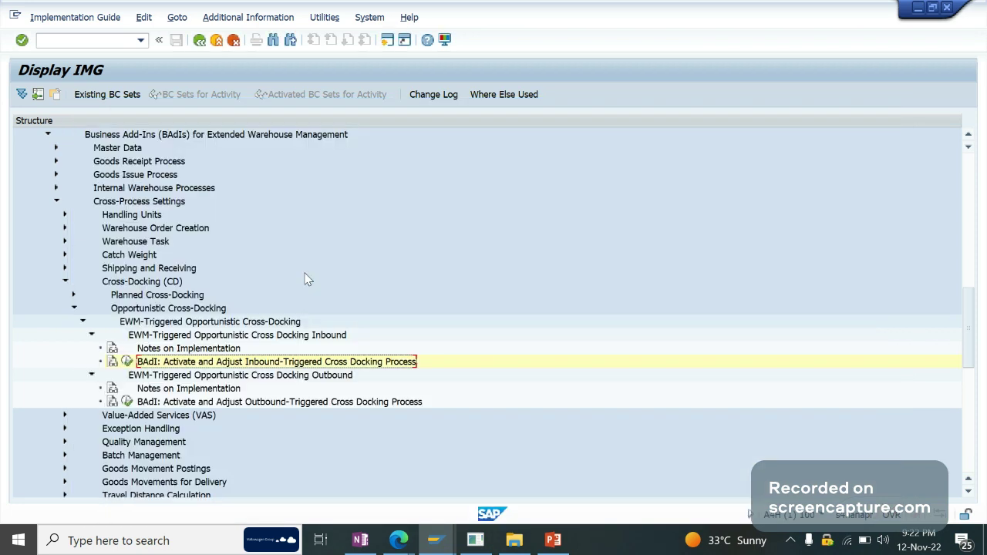
# - Collapse the Opportunistic Cross-Docking and Cross-Docking (CD) nodes in the BAdI branch
pyautogui.click(114, 309)
pyautogui.doubleClick(114, 309)
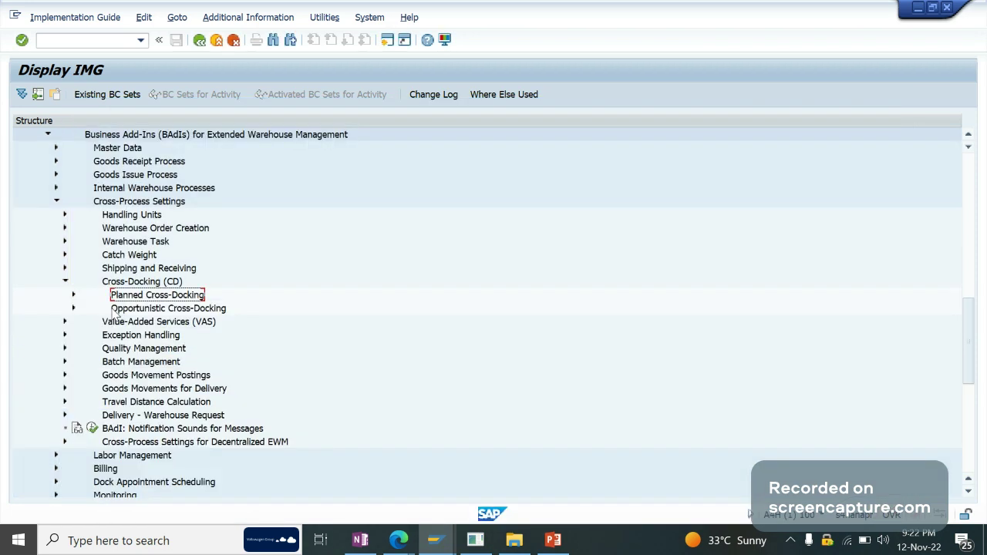
pyautogui.press('Left')
pyautogui.press('Left')
pyautogui.press('Up')
pyautogui.press('Left')
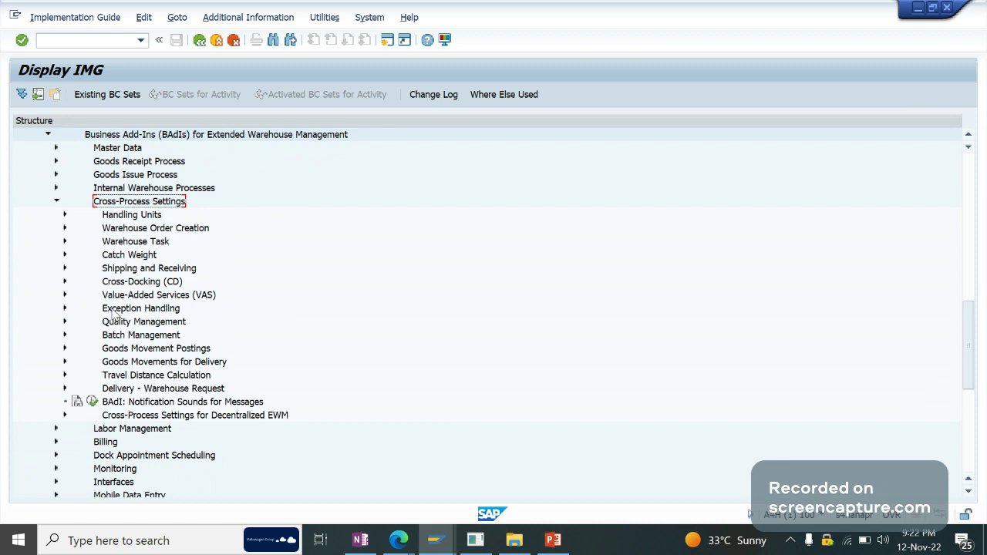
# - Collapse the BAdI branch's Cross-Process Settings and its parent, Business Add-Ins (BAdIs) for Extended Warehouse Management
pyautogui.press('Left')
pyautogui.press('Up')
pyautogui.press('Up')
pyautogui.press('Up')
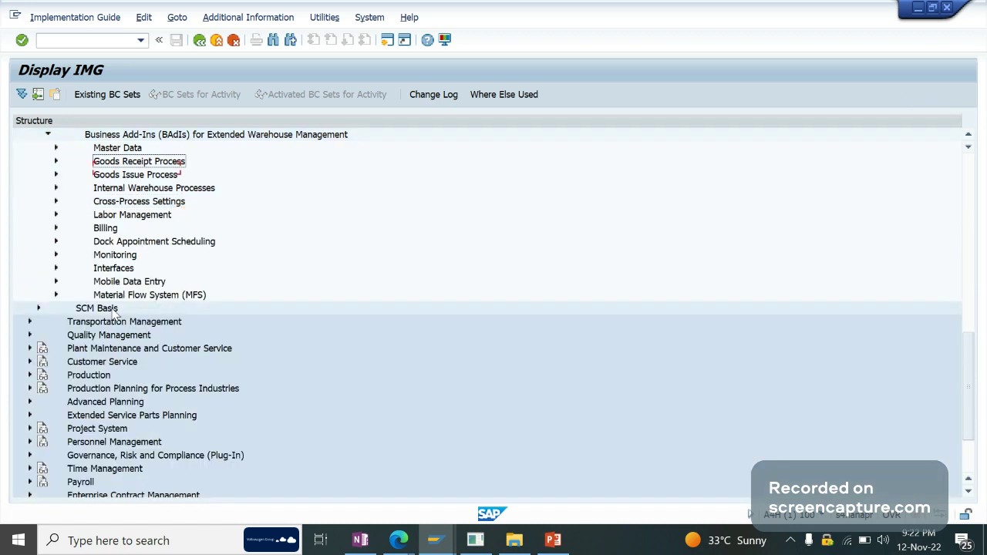
pyautogui.press('Up')
pyautogui.press('Up')
pyautogui.press('Left')
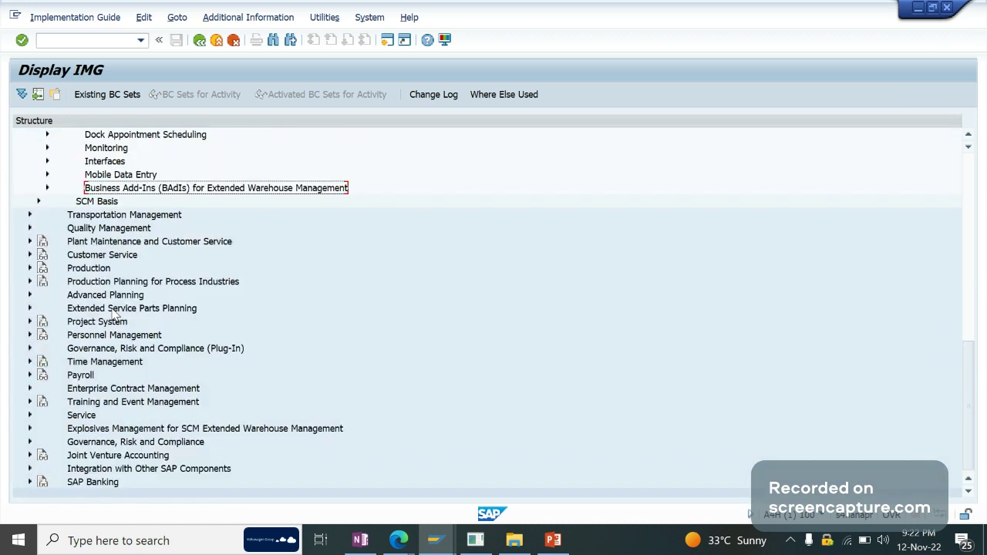
# - Expand the Cross-Process Settings node directly under Extended Warehouse Management
pyautogui.press('Up')
pyautogui.press('Up')
pyautogui.press('Up')
pyautogui.press('Up')
pyautogui.press('Up')
pyautogui.press('Up')
pyautogui.press('Up')
pyautogui.press('Up')
pyautogui.press('Up')
pyautogui.press('Up')
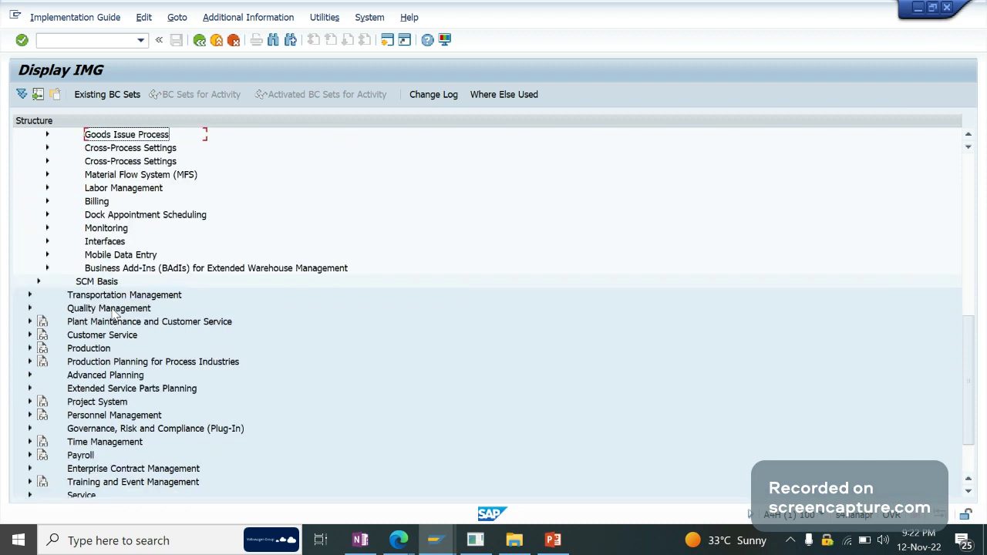
pyautogui.press('Up')
pyautogui.press('Up')
pyautogui.press('Up')
pyautogui.press('Up')
pyautogui.press('Up')
pyautogui.press('Down')
pyautogui.press('Down')
pyautogui.press('Down')
pyautogui.press('Down')
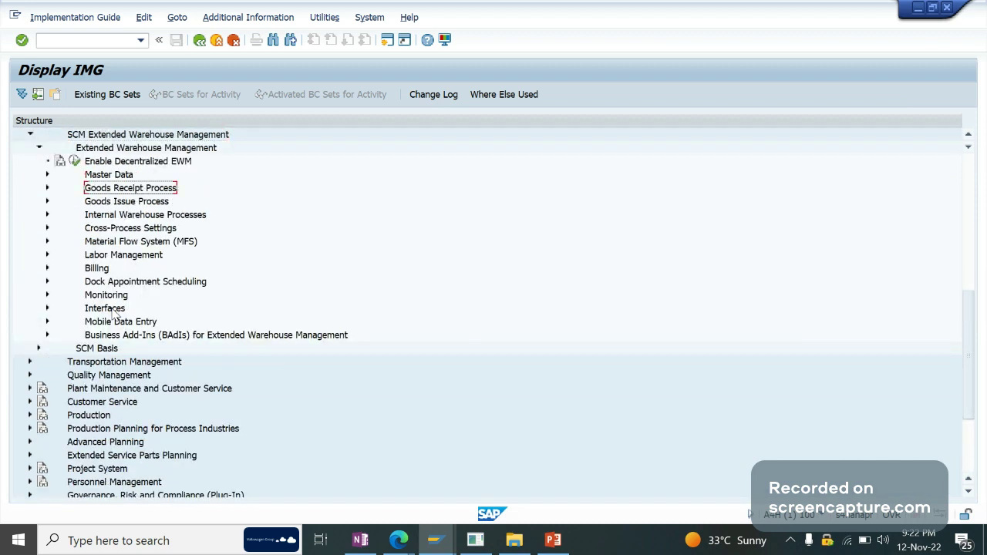
pyautogui.press('Down')
pyautogui.press('Down')
pyautogui.press('Down')
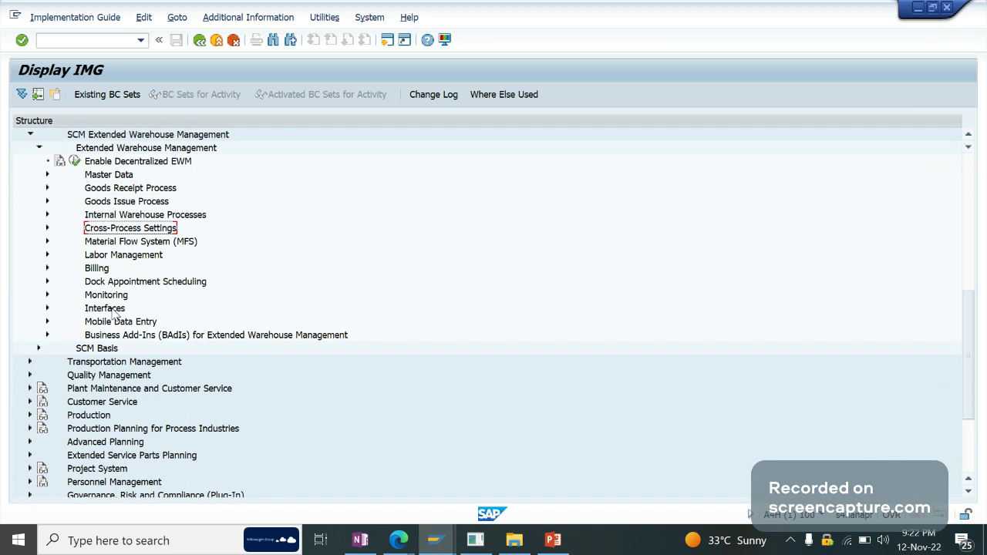
pyautogui.press('Right')
# - Expand the Cross-Docking (CD) node under Cross-Process Settings
pyautogui.press('Down')
pyautogui.press('Down')
pyautogui.press('Down')
pyautogui.press('Down')
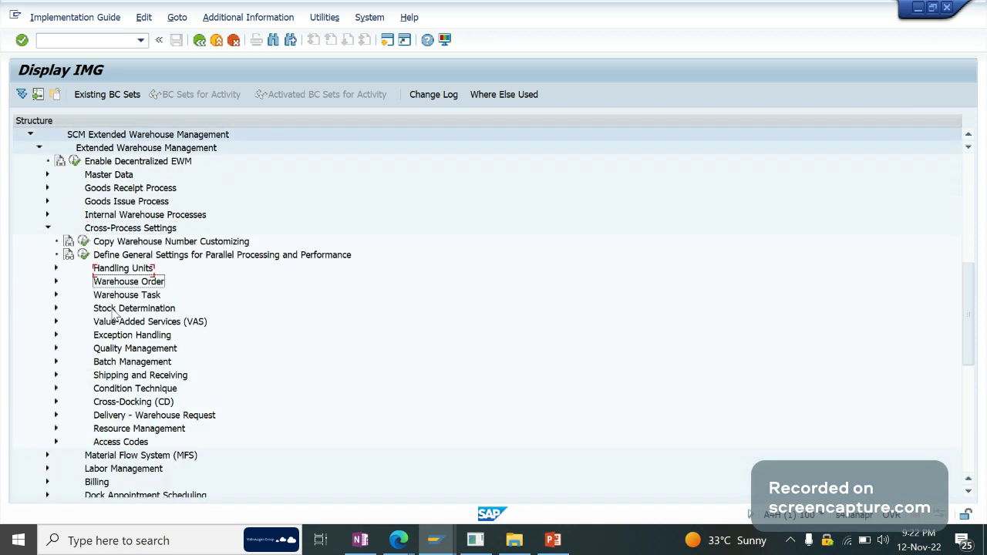
pyautogui.press('Down')
pyautogui.press('Down')
pyautogui.press('Down')
pyautogui.press('Down')
pyautogui.press('Down')
pyautogui.press('Down')
pyautogui.press('Down')
pyautogui.press('Down')
pyautogui.press('Down')
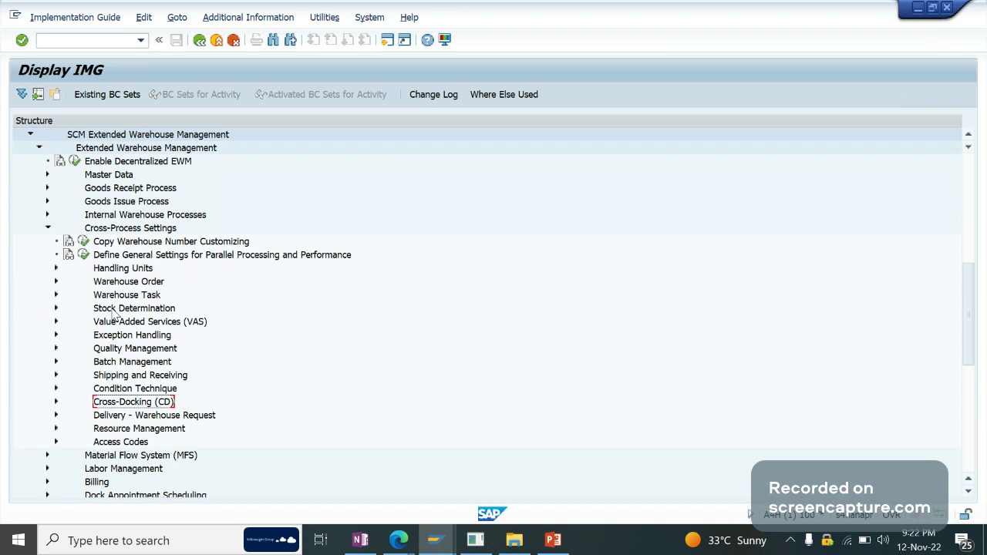
pyautogui.press('Right')
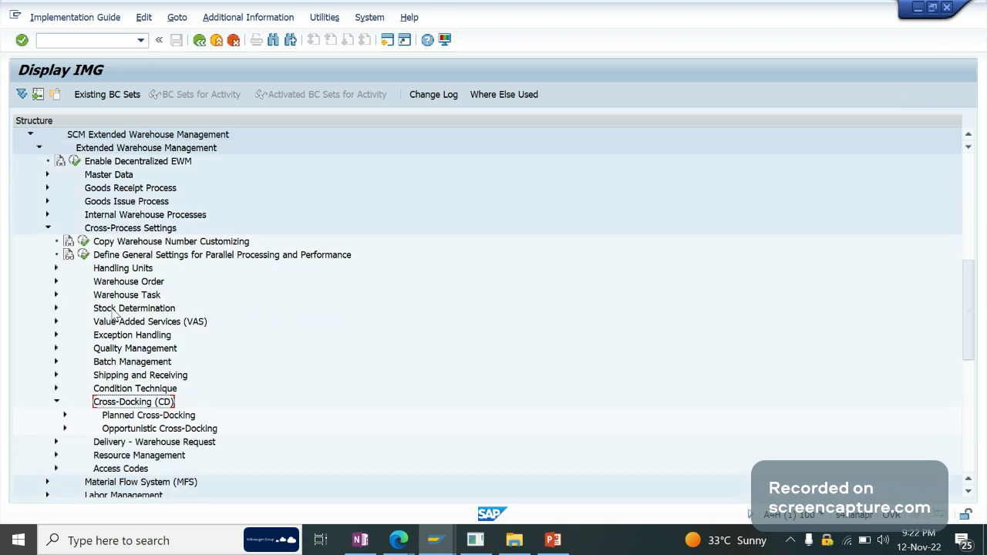
# - Expand Opportunistic Cross-Docking and its EWM-triggered opportunistic Cross-Docking node
pyautogui.press('Down')
pyautogui.press('Down')
pyautogui.press('Right')
pyautogui.press('Down')
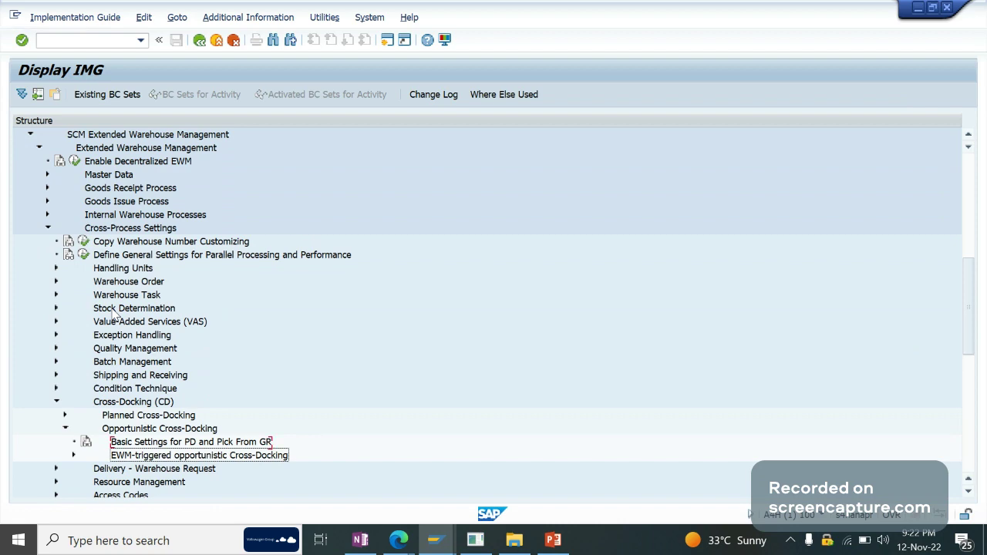
pyautogui.press('Down')
pyautogui.press('Right')
# - Open the customizing activity Activate EWM-triggered opportunistic Cross-Docking
pyautogui.press('Down')
pyautogui.press('Down')
pyautogui.press('Down')
pyautogui.press('Down')
pyautogui.press('Down')
pyautogui.press('Down')
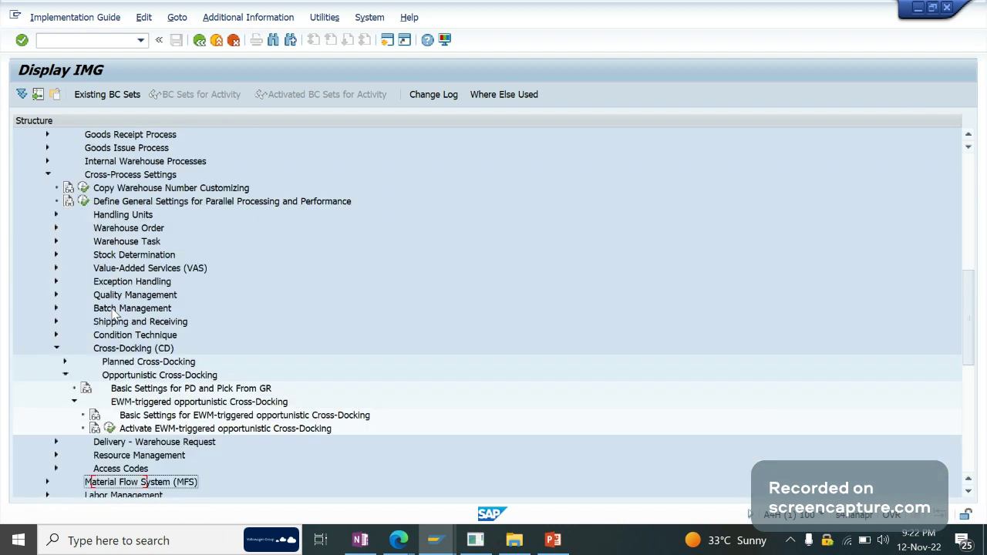
pyautogui.press('Down')
pyautogui.press('Down')
pyautogui.press('Down')
pyautogui.press('Down')
pyautogui.press('Down')
pyautogui.press('Down')
pyautogui.press('Down')
pyautogui.press('Down')
pyautogui.press('Down')
pyautogui.press('Down')
pyautogui.press('Down')
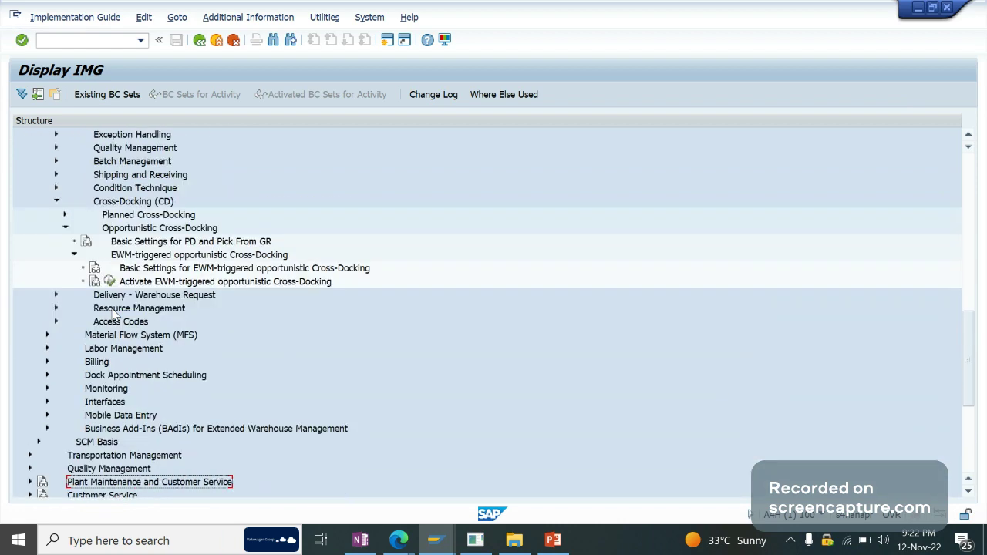
pyautogui.click(175, 285)
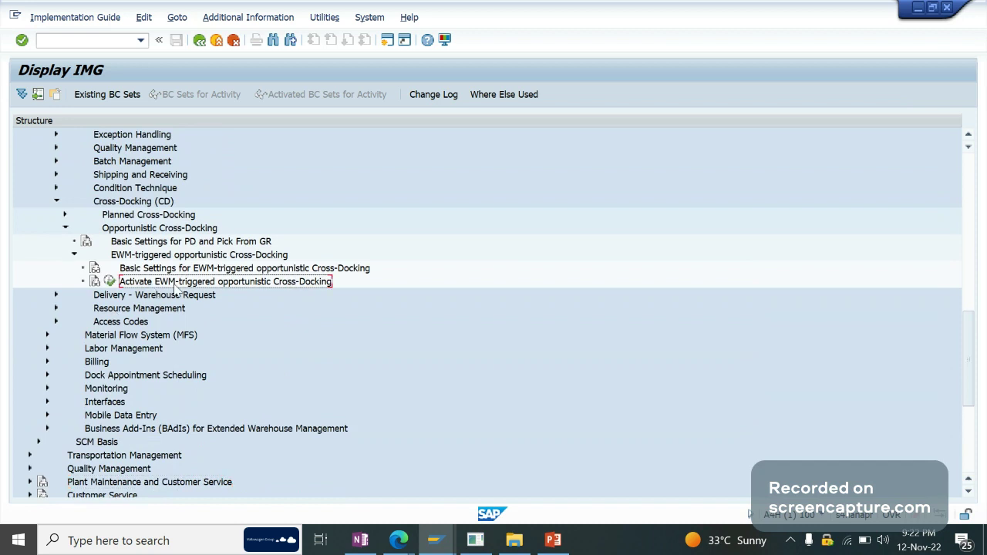
pyautogui.click(110, 282)
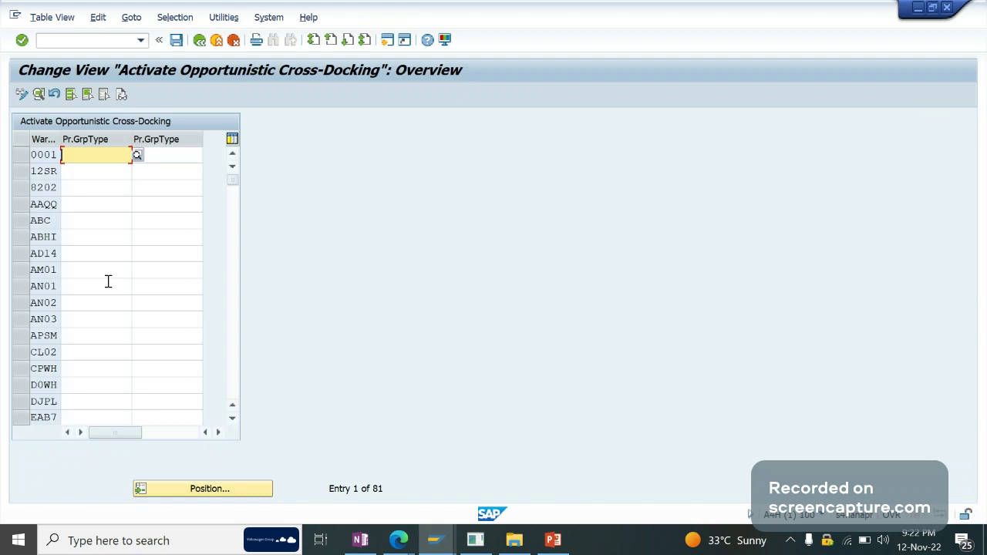
# - Position the Activate Opportunistic Cross-Docking table at warehouse number GA09
pyautogui.click(232, 489)
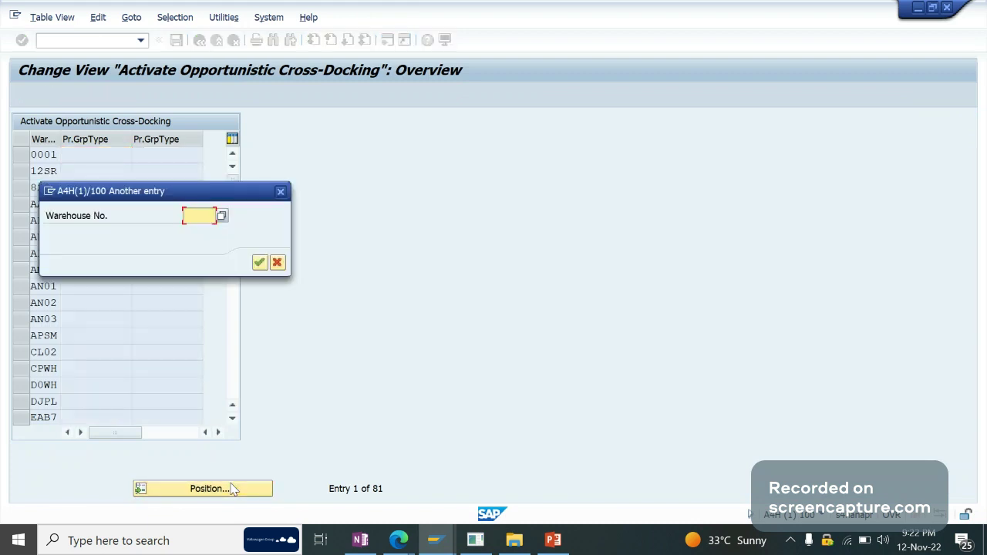
pyautogui.write('ga09')
pyautogui.press('Return')
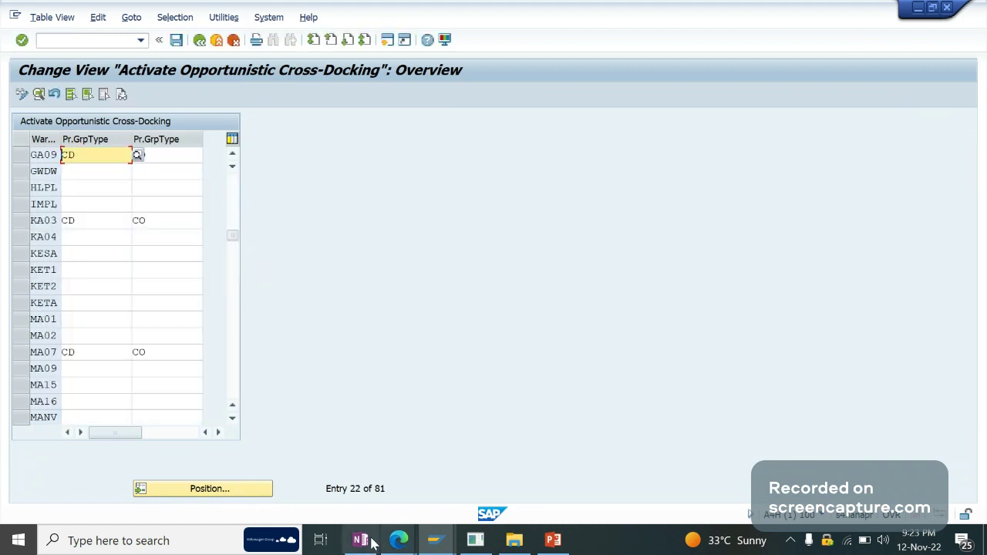
# - Switch to the OneNote Summary page and extend the "Activate BADI" line under Config with "for Inbound and Outbound"
pyautogui.click(361, 540)
pyautogui.click(122, 338)
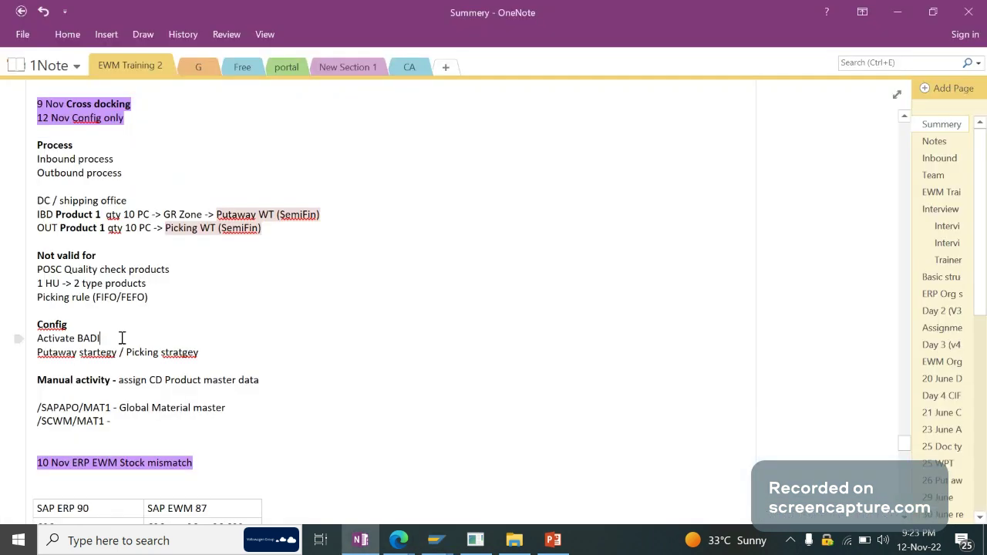
pyautogui.moveTo(122, 338); pyautogui.dragTo(41, 340)
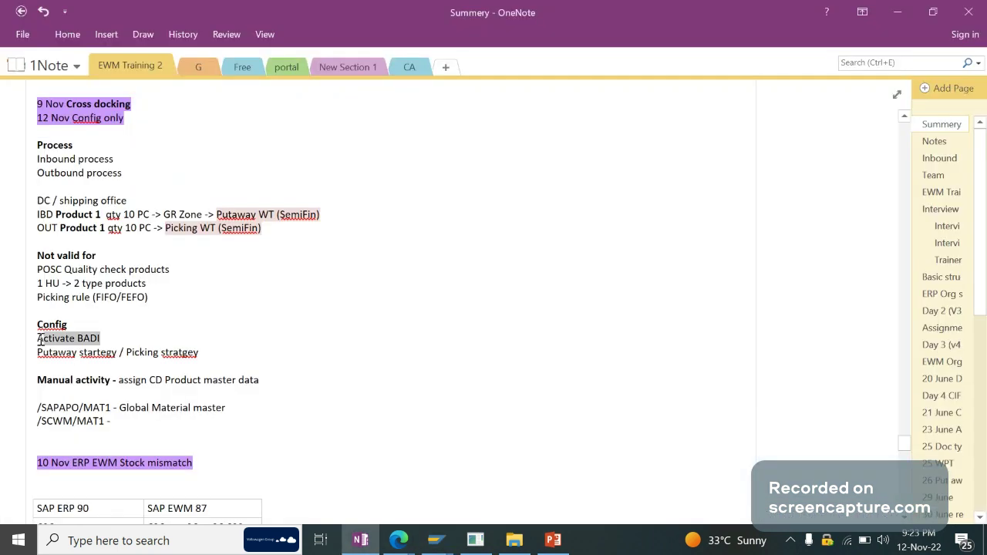
pyautogui.click(120, 339)
pyautogui.write('for ')
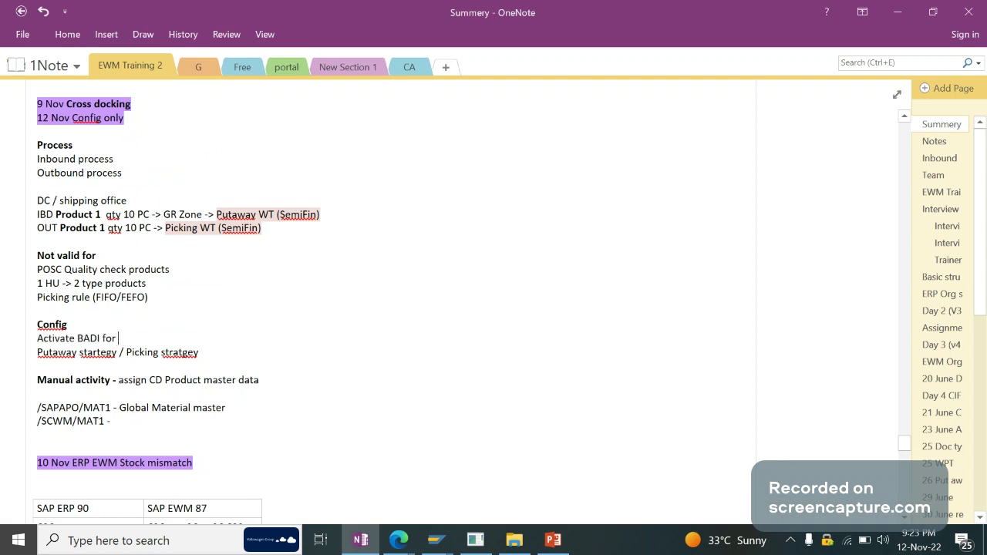
pyautogui.write('Inbound and Outbound')
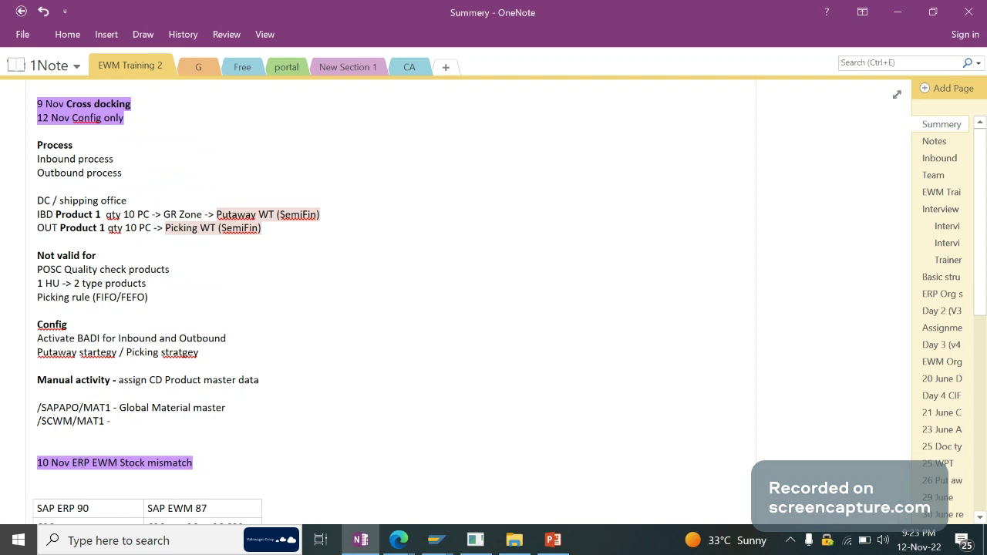
# - Insert the line "Product group / type" under Config, between the BADI line and the putaway/picking strategy line
pyautogui.moveTo(221, 357); pyautogui.dragTo(59, 352)
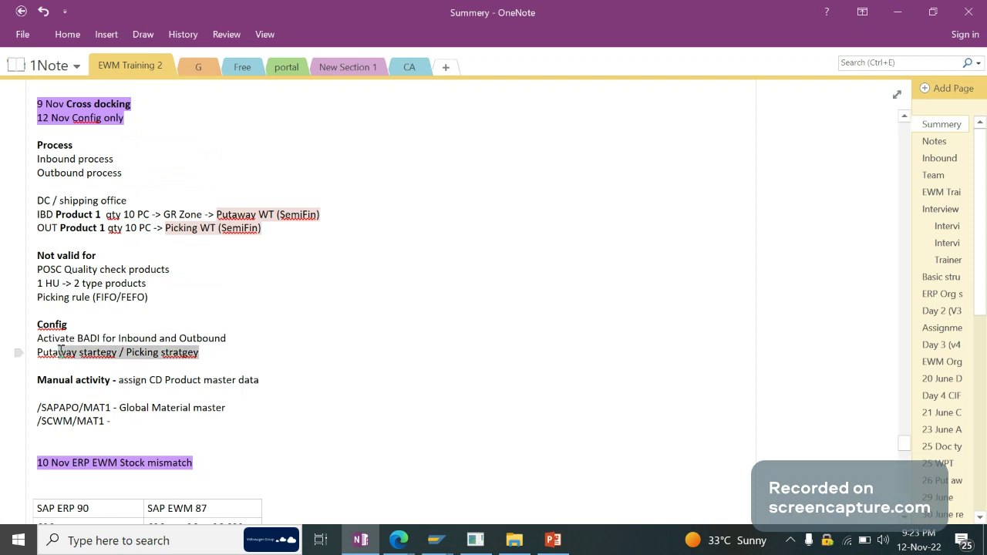
pyautogui.click(216, 348)
pyautogui.press('Home')
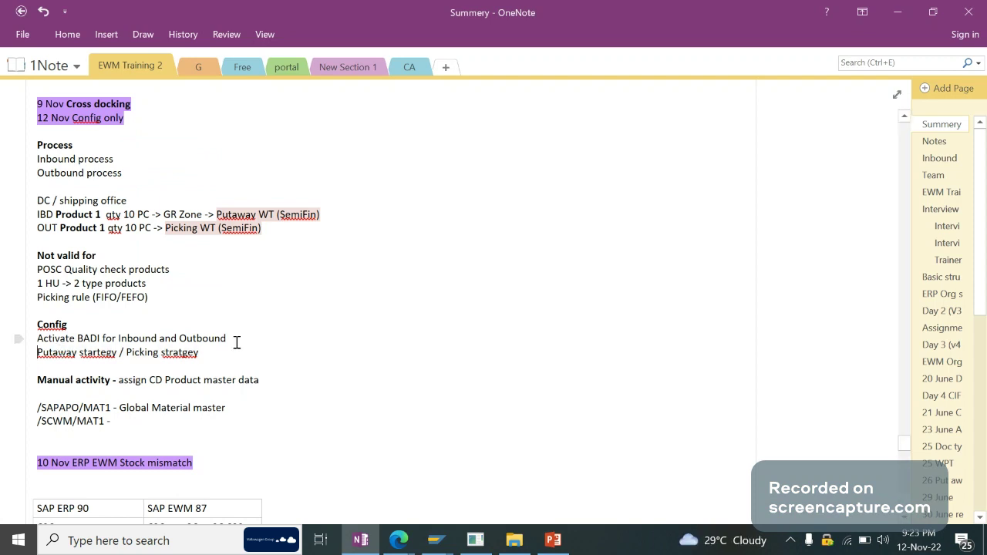
pyautogui.press('Return')
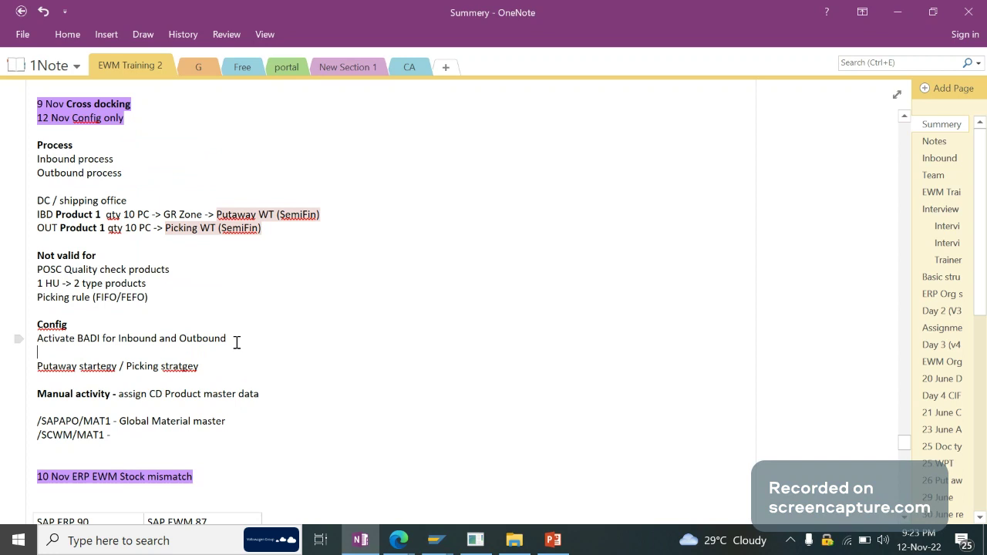
pyautogui.write('CD')
pyautogui.press('BackSpace')
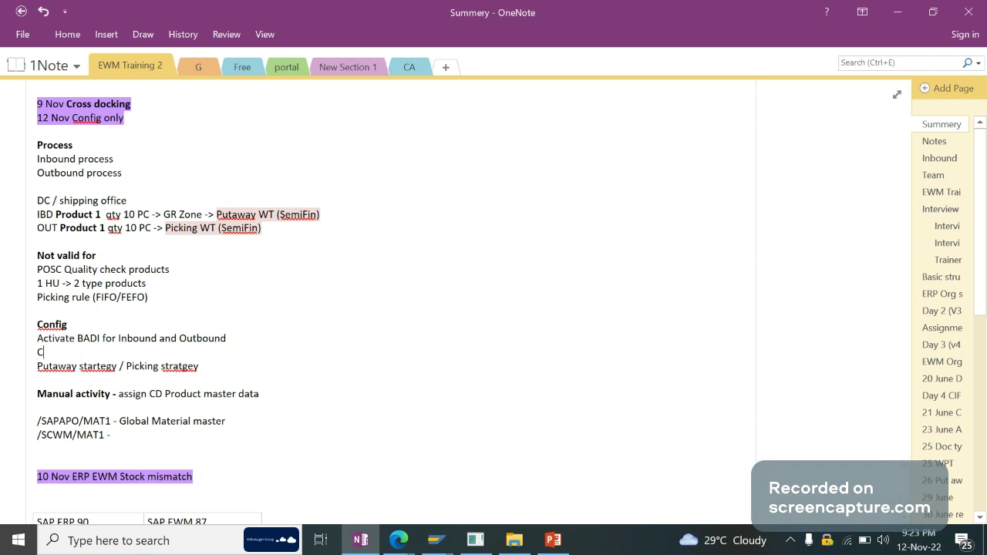
pyautogui.press('BackSpace')
pyautogui.write('Product group / type')
# - Switch to SAP and examine the inbound and outbound product group types assigned to warehouse GA09
pyautogui.hotkey('alt', 'Tab')
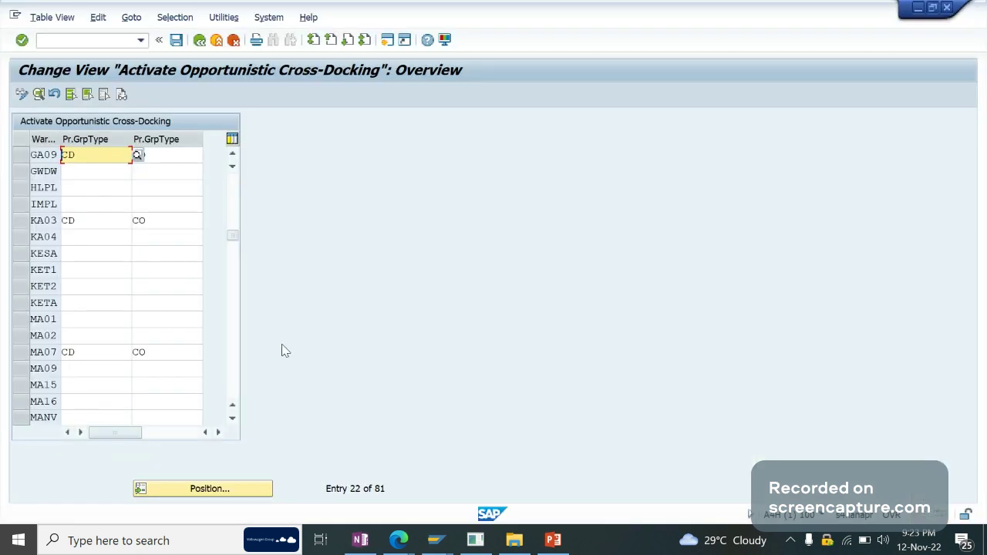
pyautogui.click(193, 155)
pyautogui.write('CD')
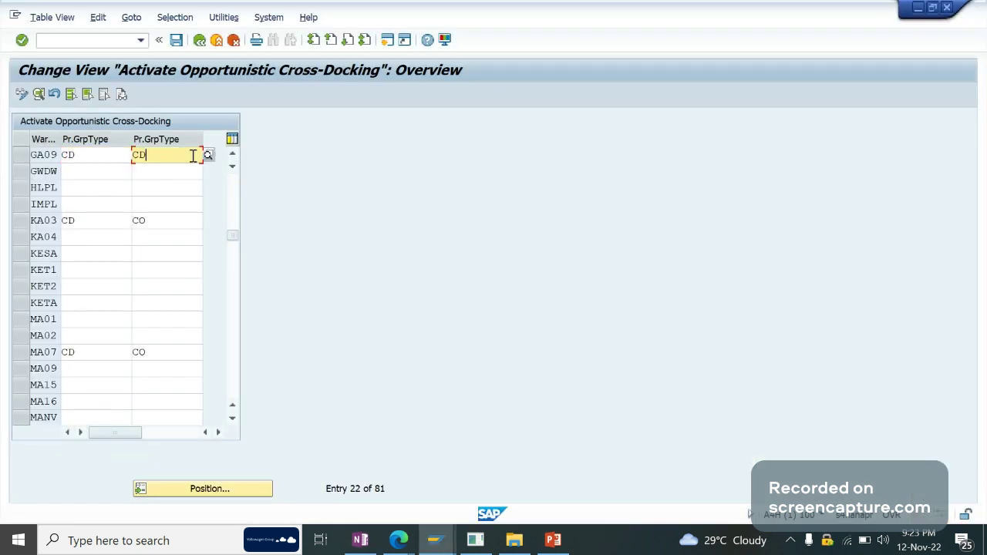
pyautogui.click(92, 155)
pyautogui.click(55, 156)
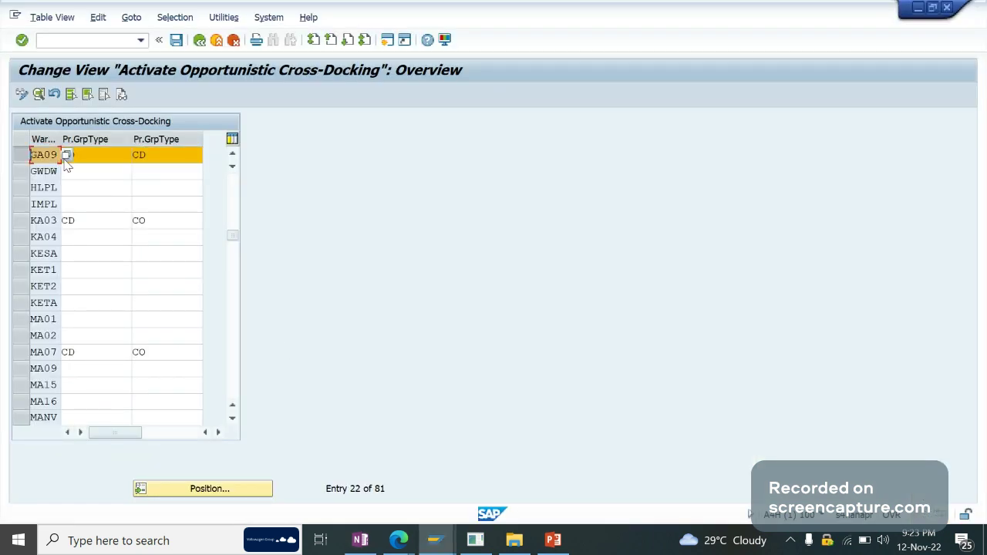
pyautogui.click(99, 158)
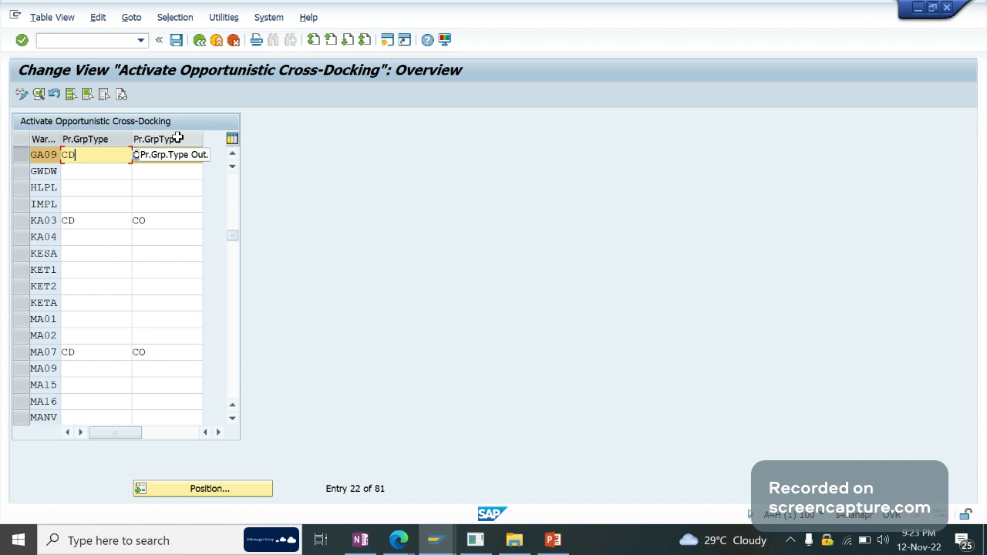
pyautogui.click(172, 171)
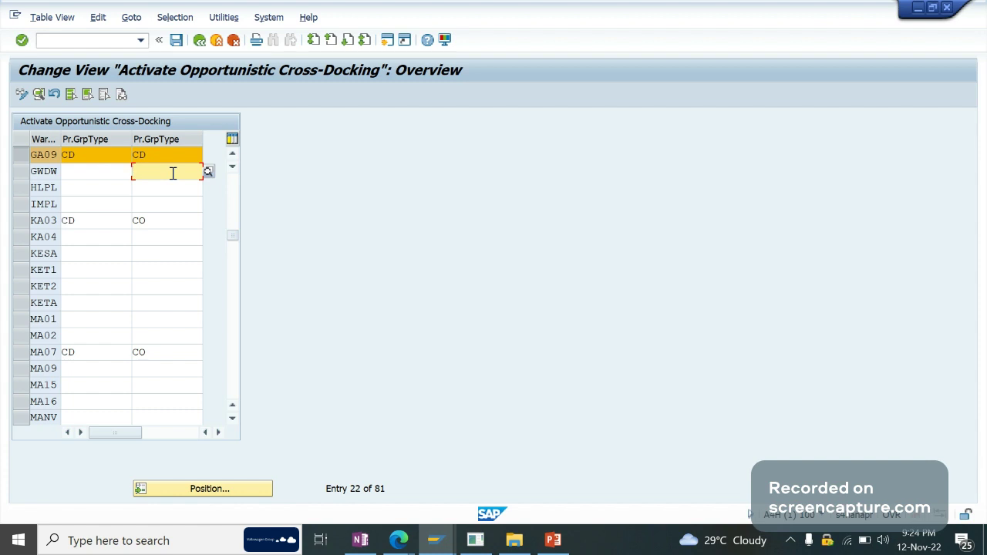
# - Compare the inbound and outbound product group types of warehouses GA09 and KA03, and return to the implementation guide structure
pyautogui.click(101, 222)
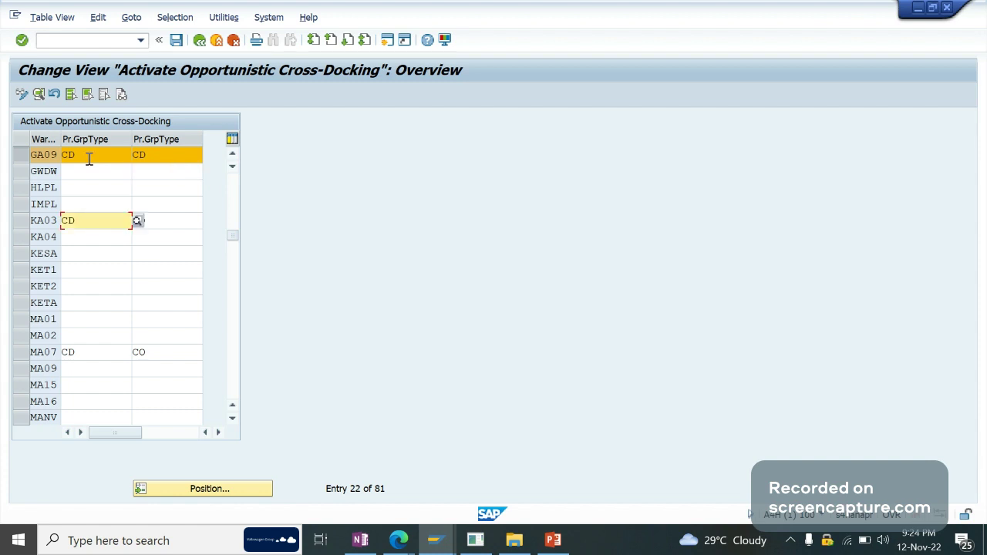
pyautogui.click(68, 155)
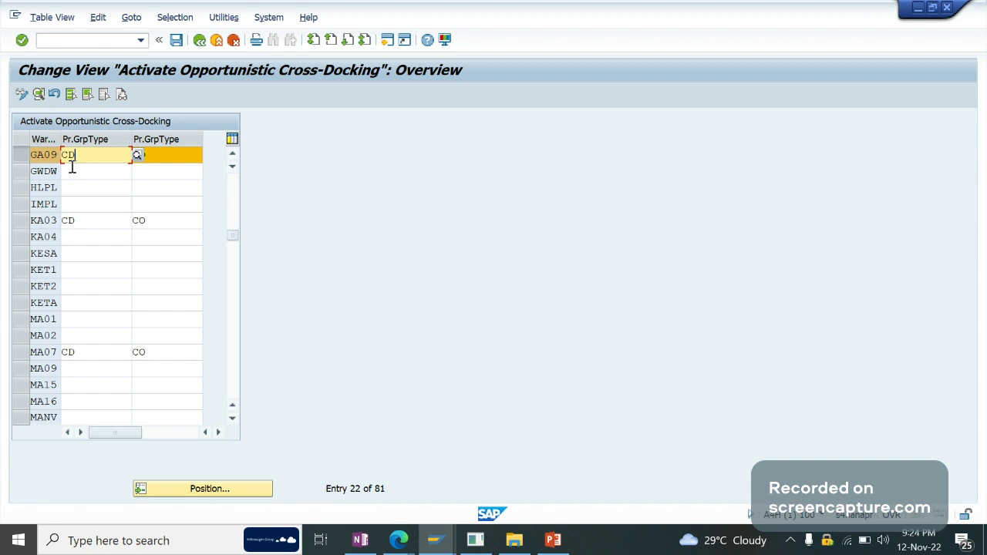
pyautogui.click(92, 217)
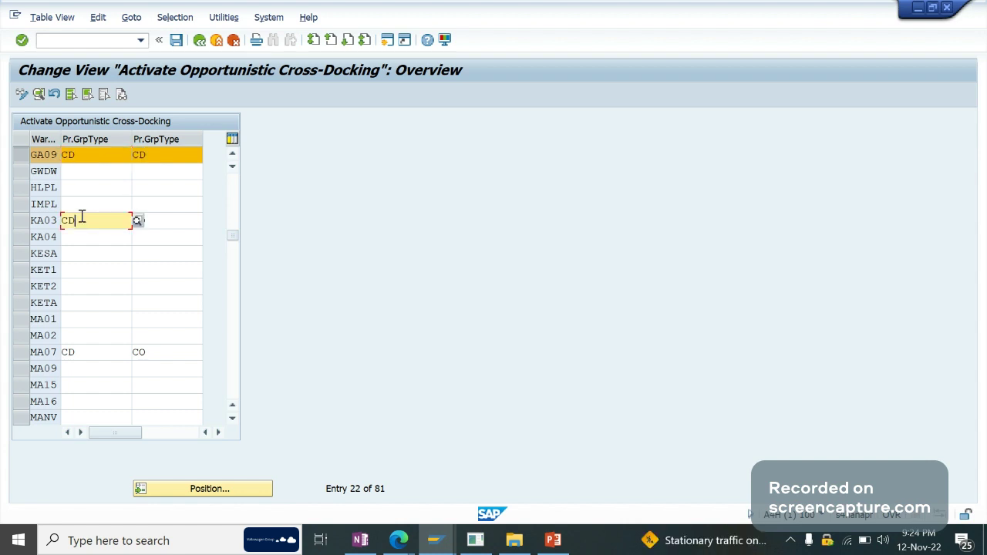
pyautogui.click(196, 220)
pyautogui.write('CO')
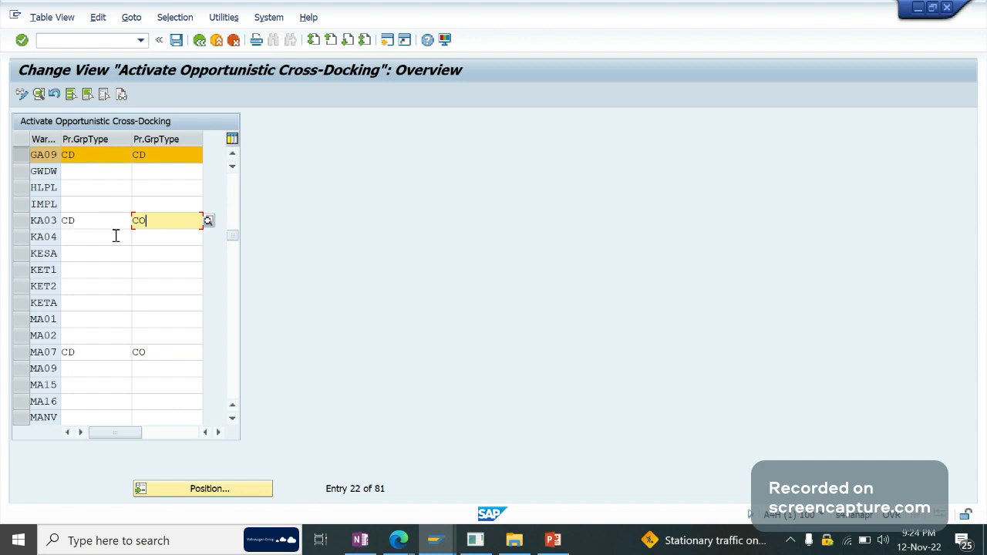
pyautogui.click(112, 193)
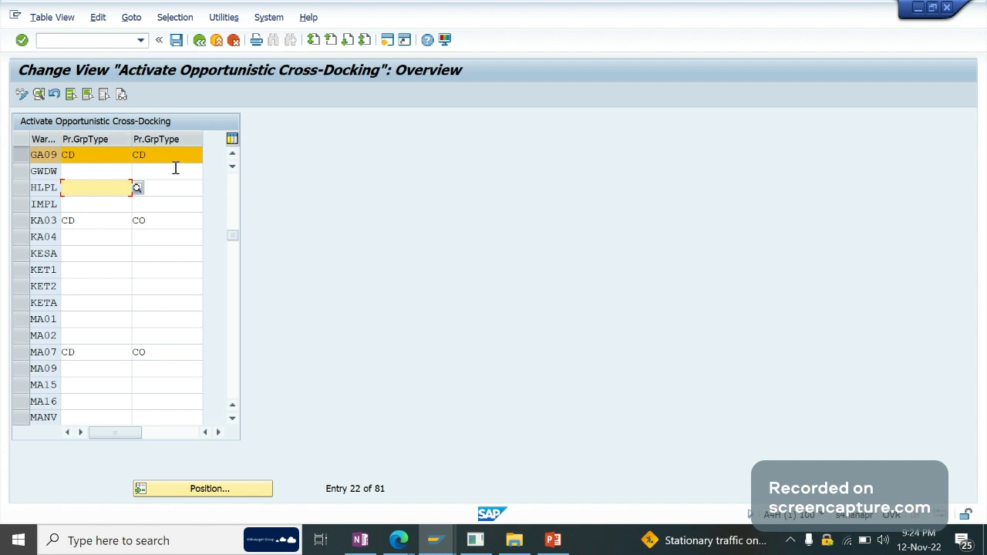
pyautogui.click(92, 157)
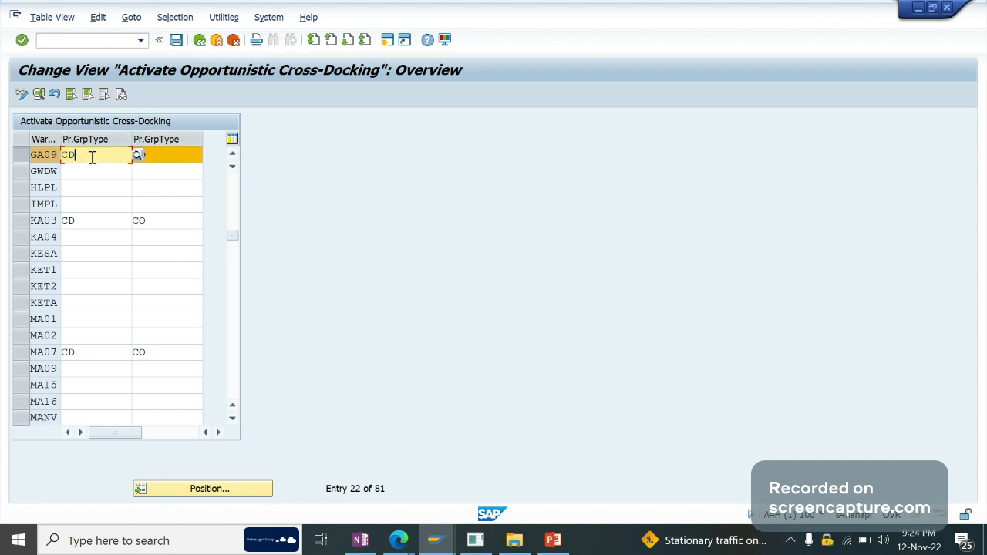
pyautogui.click(176, 155)
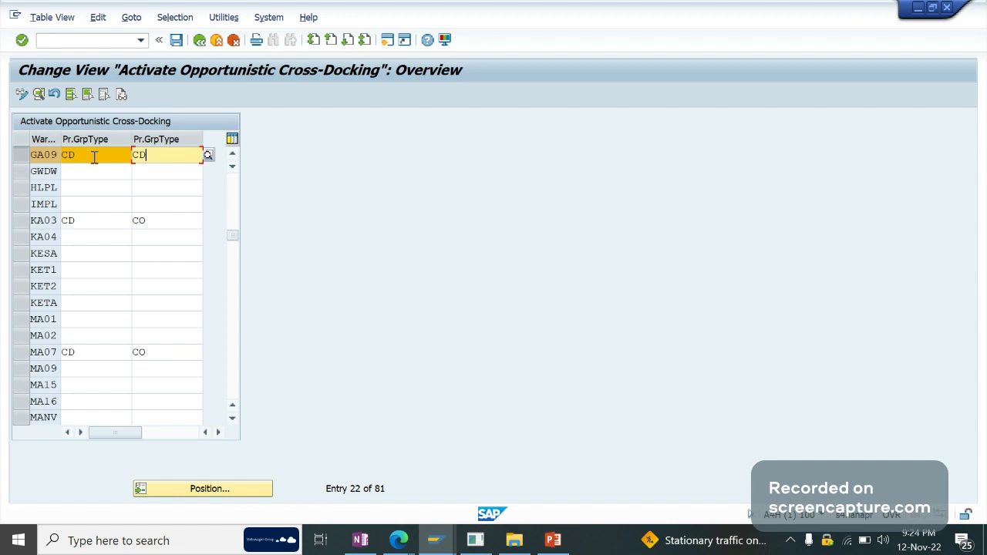
pyautogui.click(94, 156)
pyautogui.click(179, 157)
pyautogui.click(174, 222)
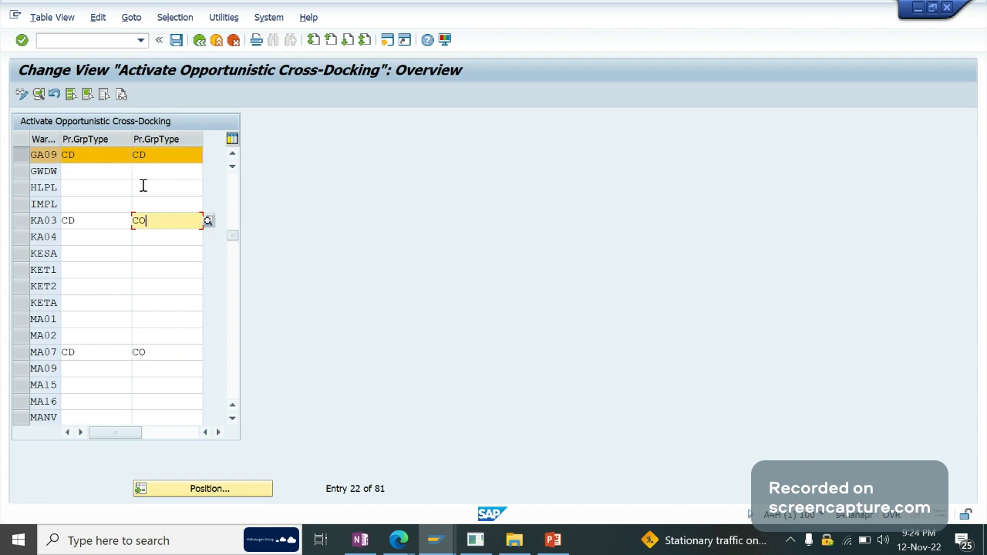
pyautogui.click(92, 154)
pyautogui.click(164, 157)
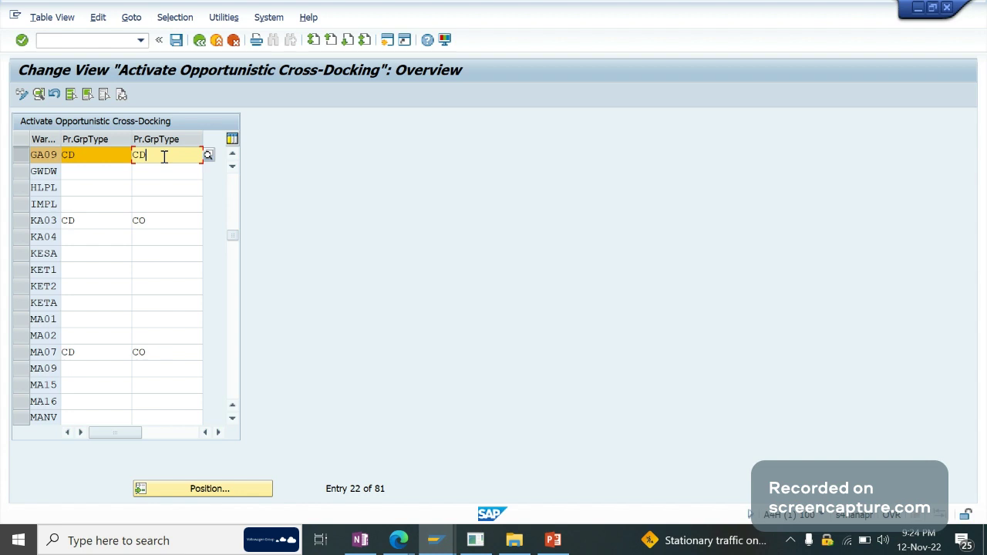
pyautogui.click(103, 191)
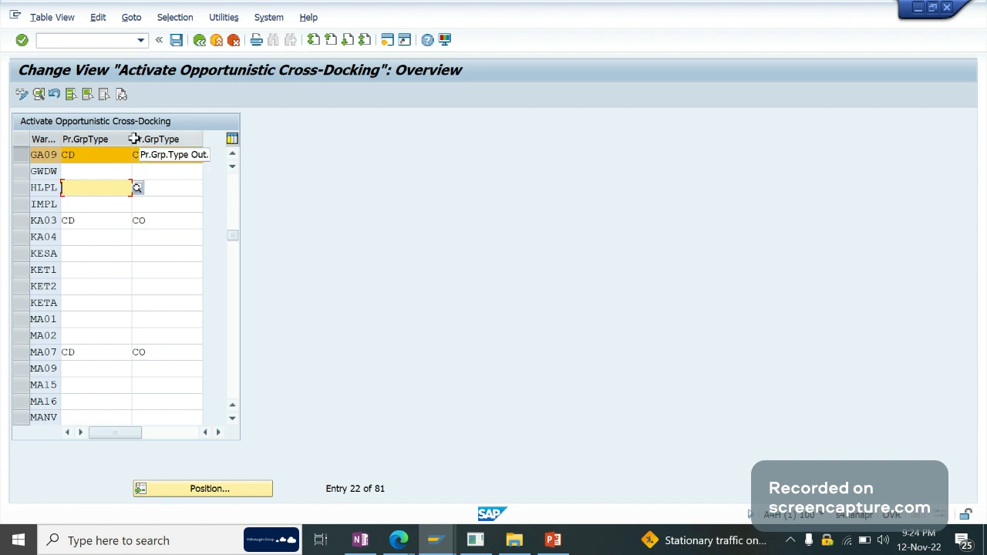
pyautogui.click(96, 153)
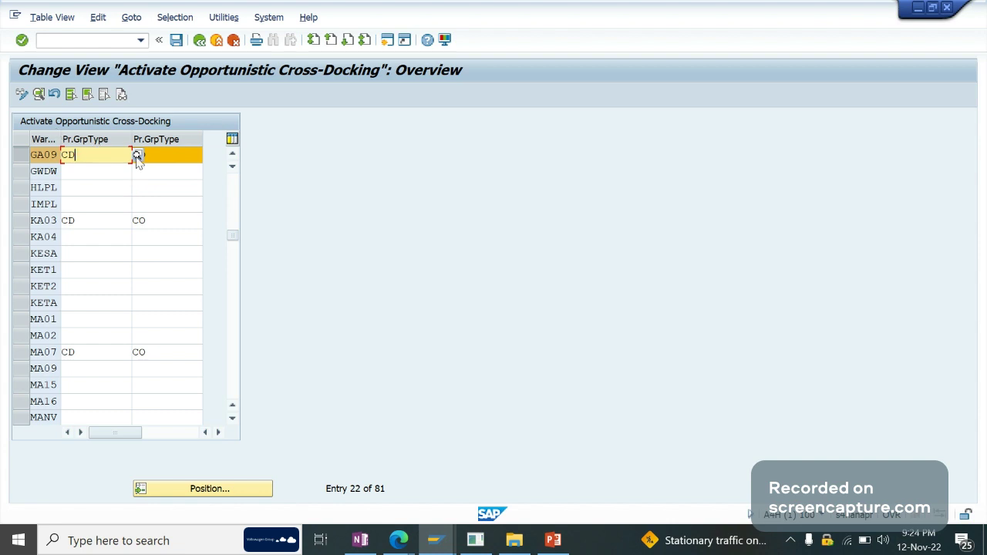
pyautogui.click(143, 185)
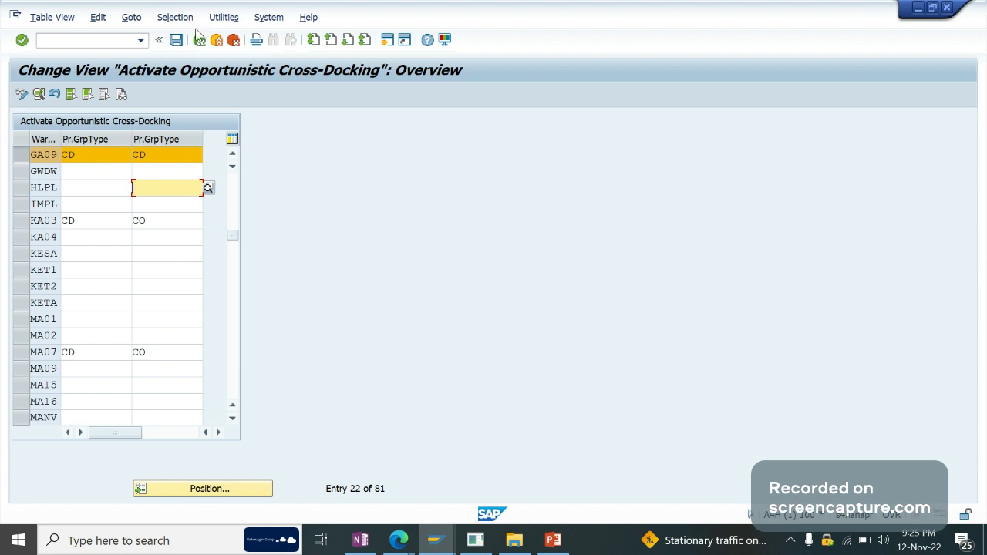
pyautogui.click(199, 40)
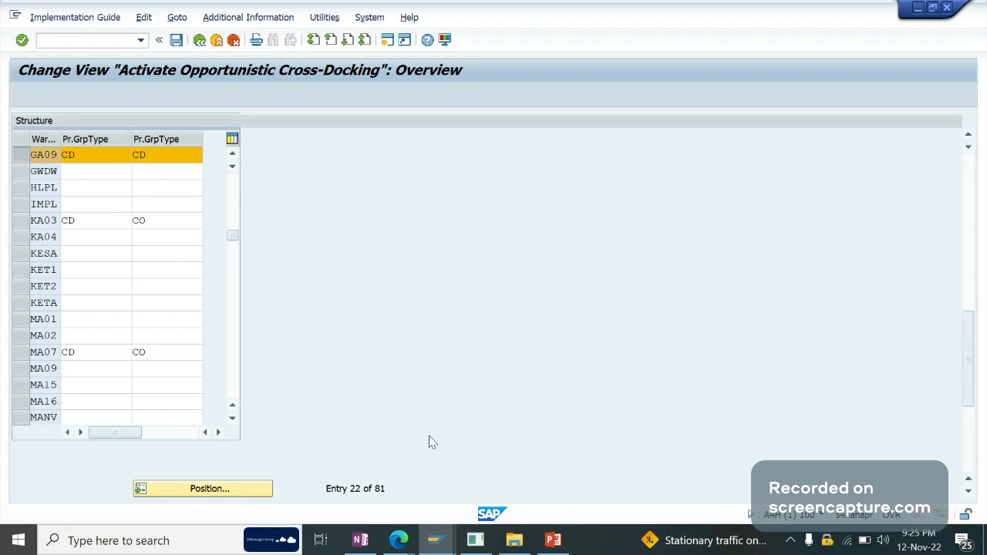
# - Switch to the OneNote Summary page and put "Activated for" in front of "Product group / type" under Config
pyautogui.hotkey('alt', 'Tab')
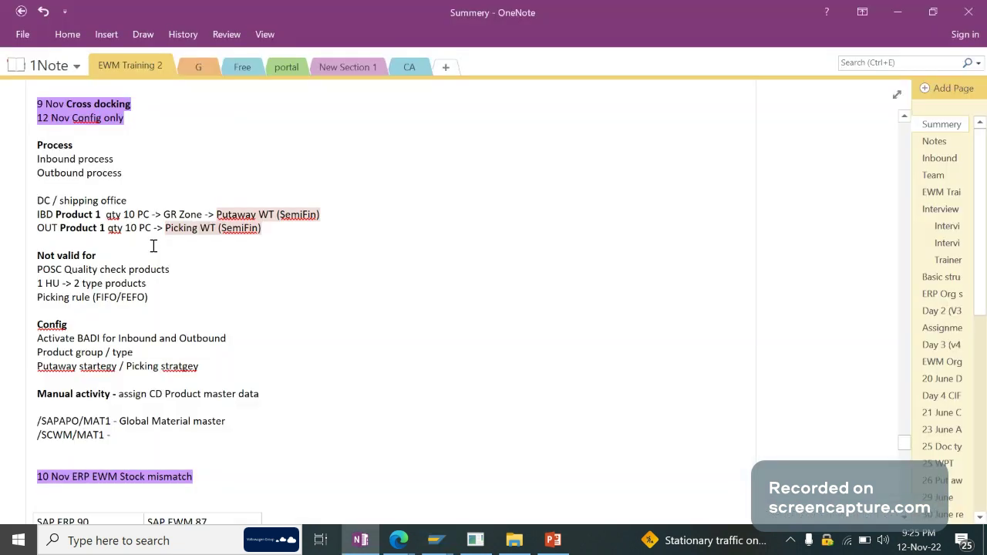
pyautogui.moveTo(141, 353); pyautogui.dragTo(34, 357)
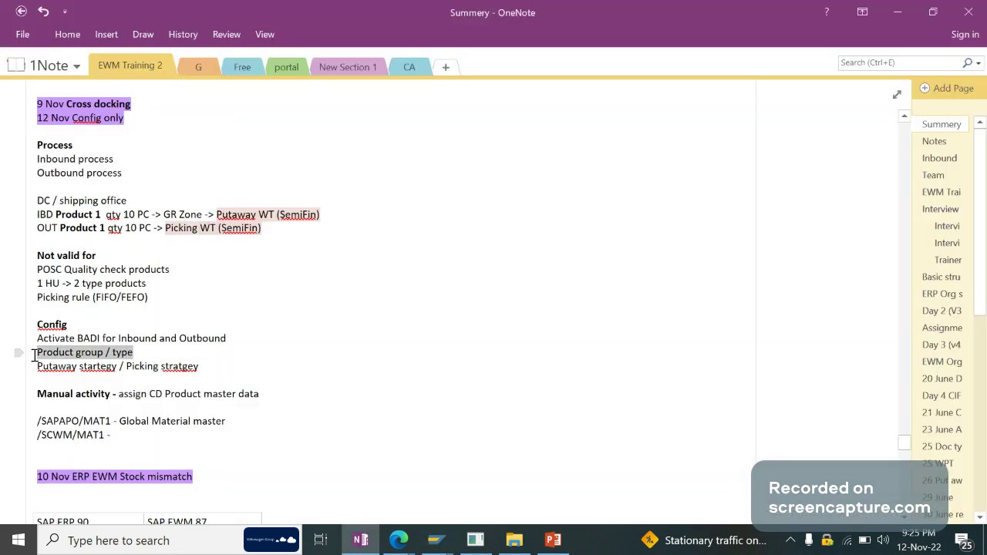
pyautogui.click(100, 353)
pyautogui.click(37, 353)
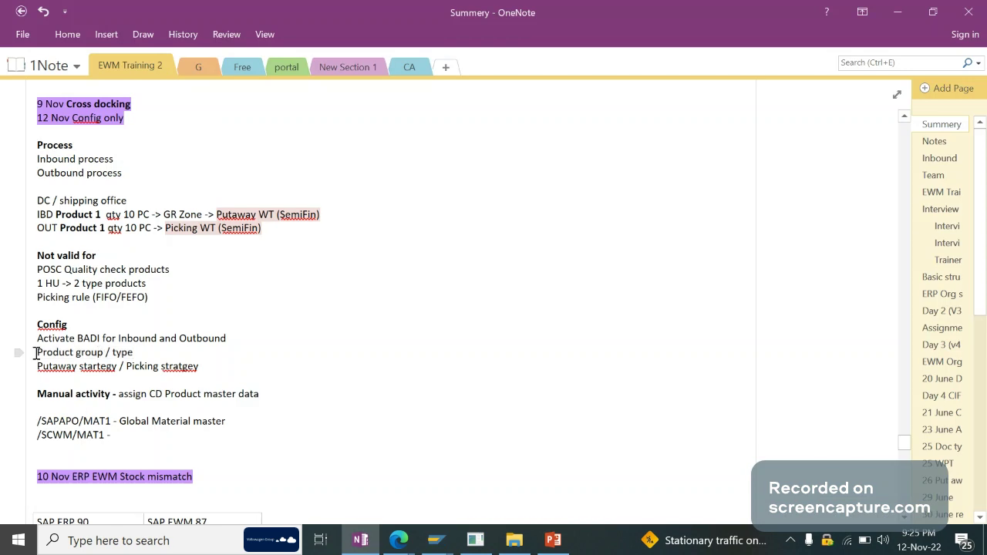
pyautogui.write('Actuvate ')
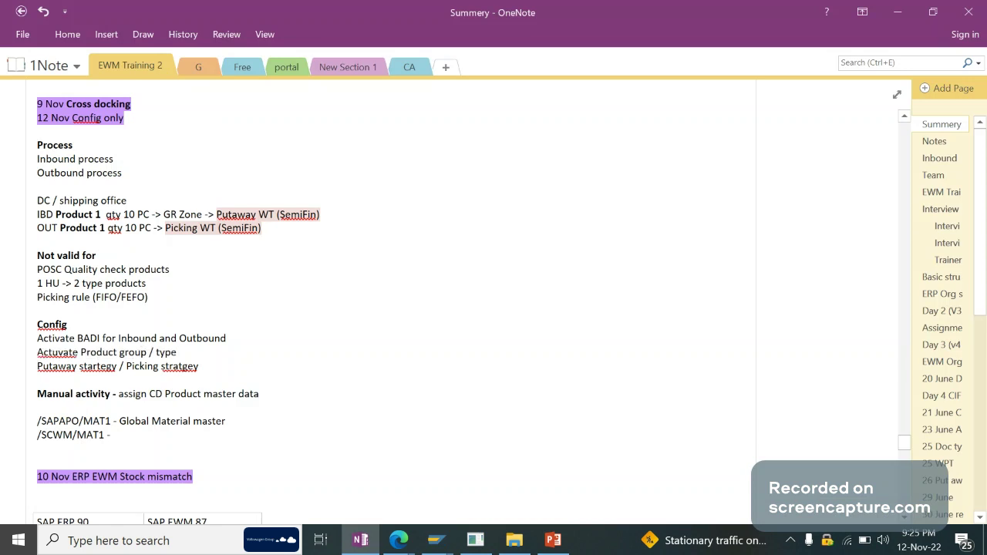
pyautogui.write('for')
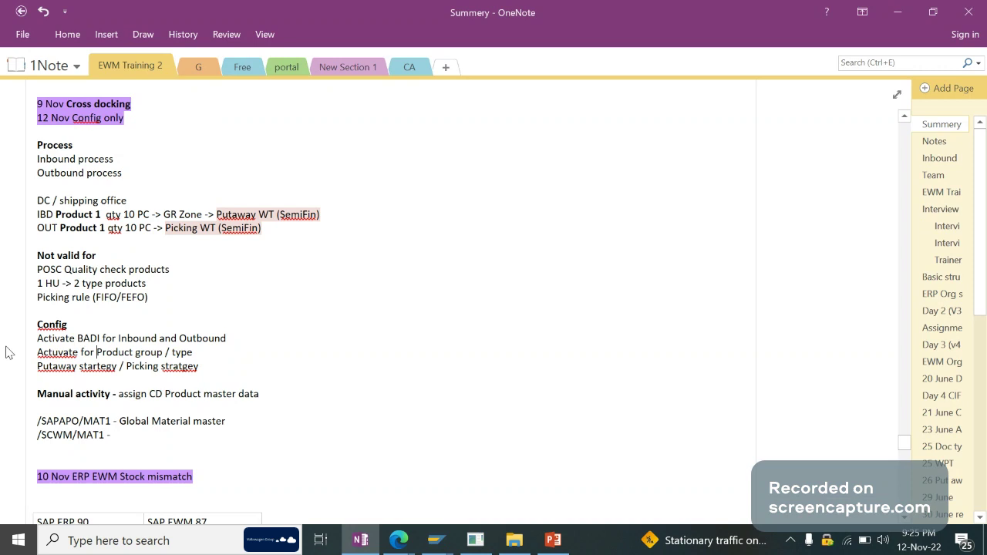
pyautogui.rightClick(44, 351)
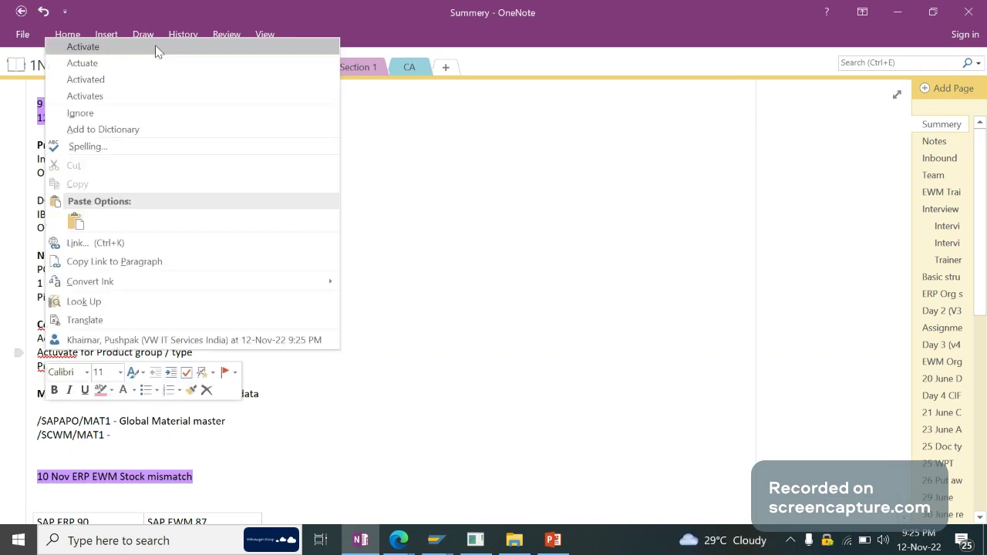
pyautogui.click(159, 46)
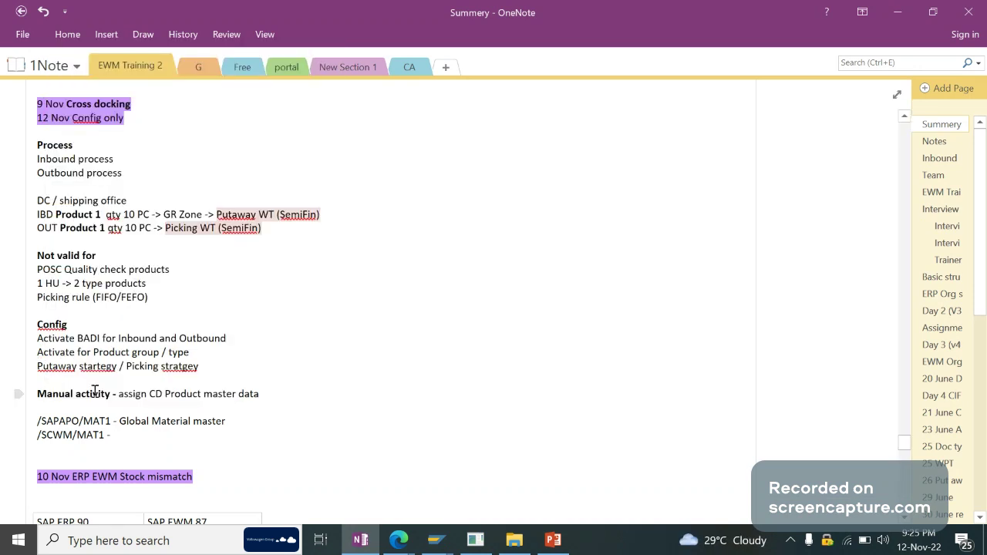
pyautogui.write('d')
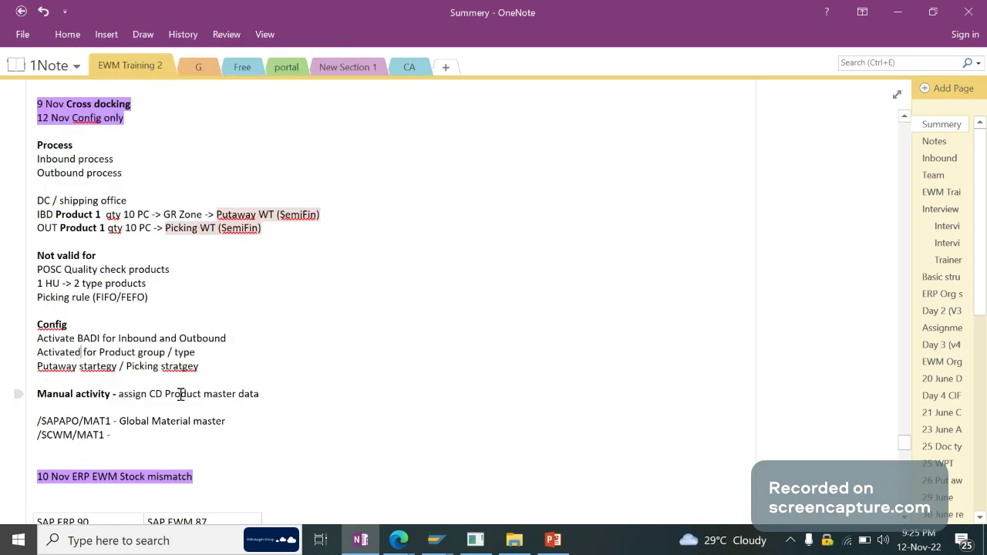
# - Append "for that Warehouse" to the product group line under Config
pyautogui.click(228, 352)
pyautogui.write('for that Wa')
pyautogui.press('BackSpace')
pyautogui.write('rehouse')
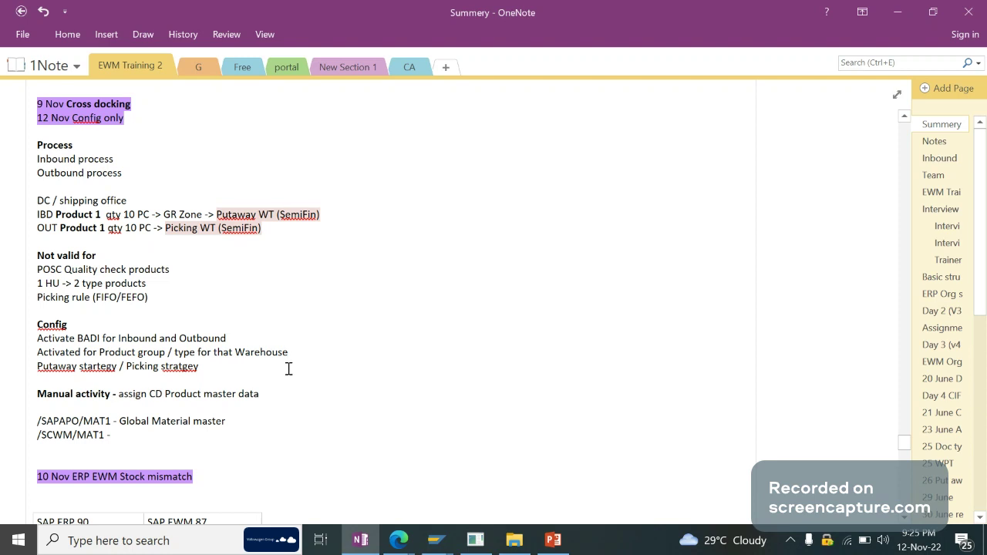
# - Reword the product group line under Config to read "Activated for WH and Product grp typ (CD)"
pyautogui.moveTo(139, 352); pyautogui.dragTo(169, 348)
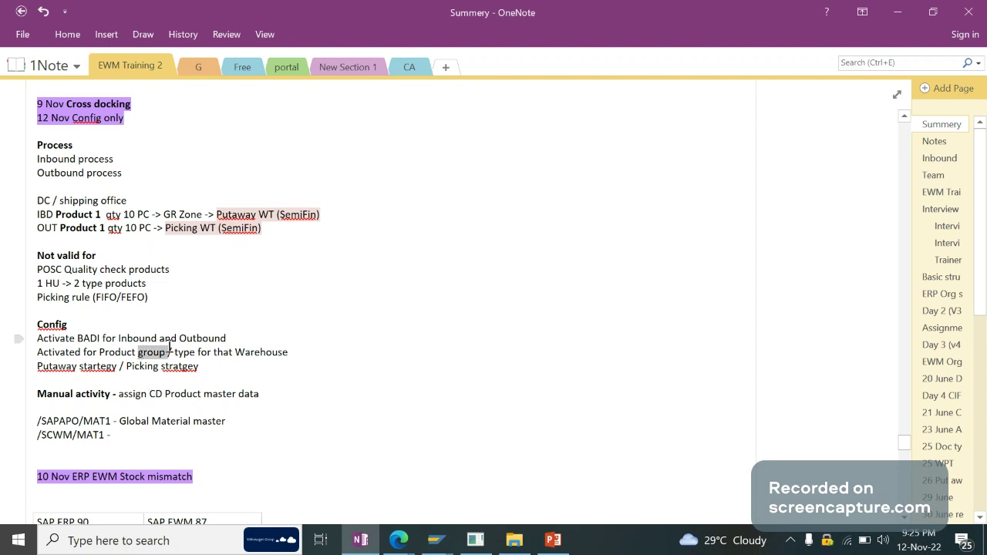
pyautogui.click(171, 340)
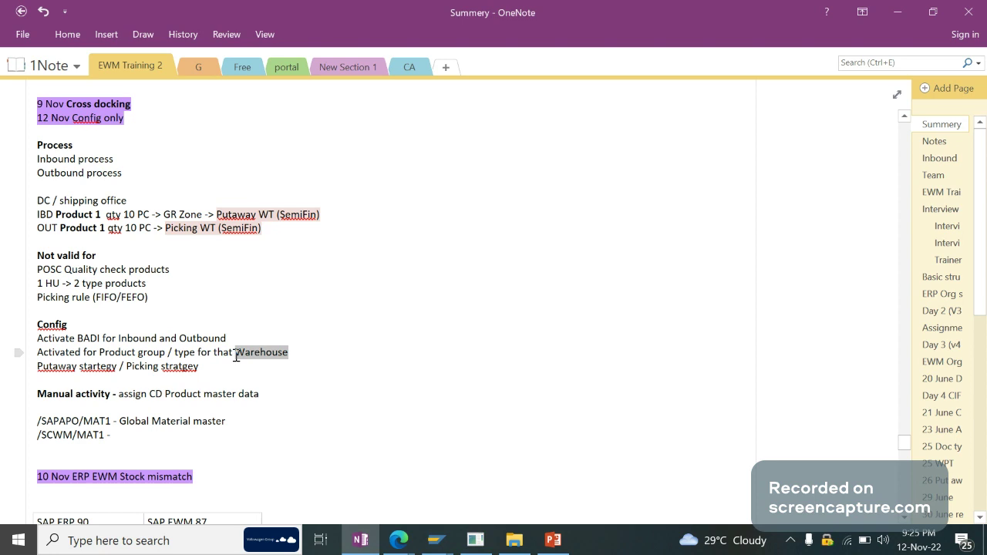
pyautogui.moveTo(236, 356); pyautogui.dragTo(103, 358)
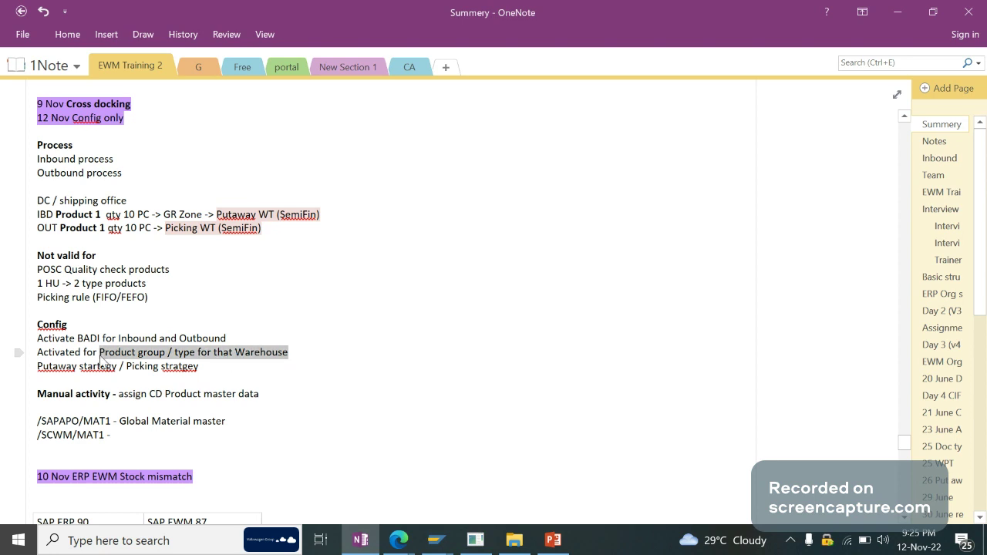
pyautogui.write('WH and P')
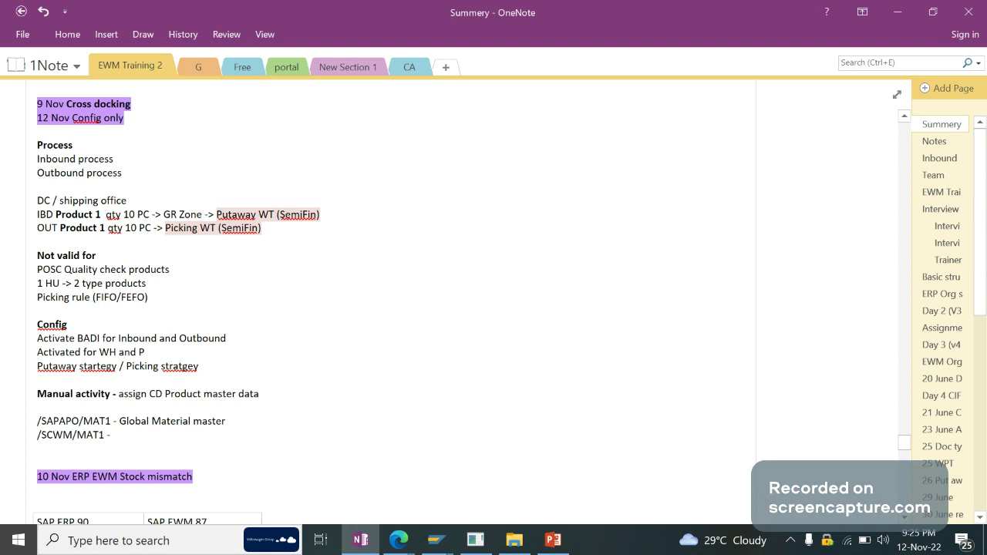
pyautogui.write('roduct grp typ')
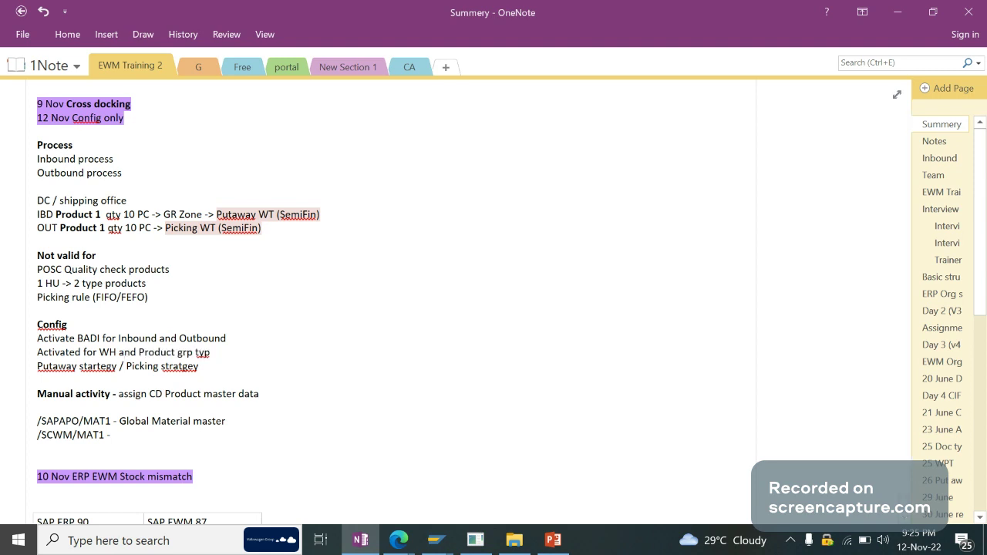
pyautogui.write(' (CD)')
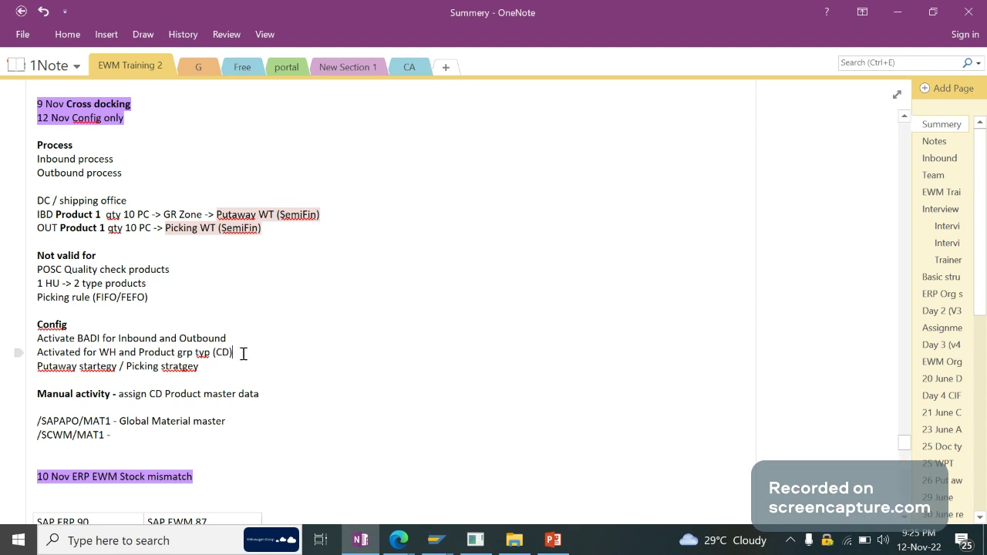
# - Make "(CD)" bold in the product group line and add an empty line below it
pyautogui.moveTo(243, 353); pyautogui.dragTo(212, 348)
pyautogui.hotkey('ctrl', 'b')
pyautogui.click(317, 351)
pyautogui.press('Return')
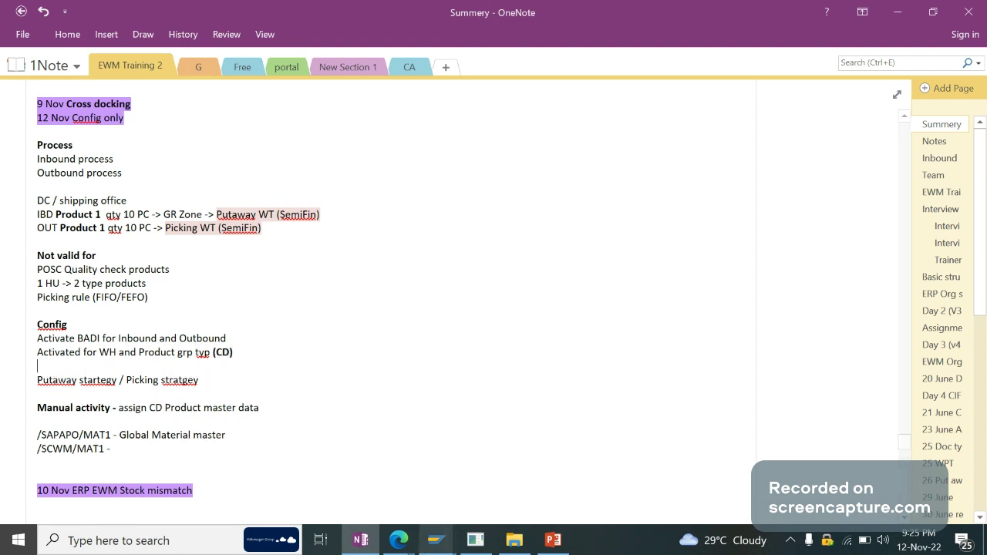
# - Switch to SAP and open the warehouse product transaction /SCWM/MAT1 in a new session
pyautogui.click(436, 540)
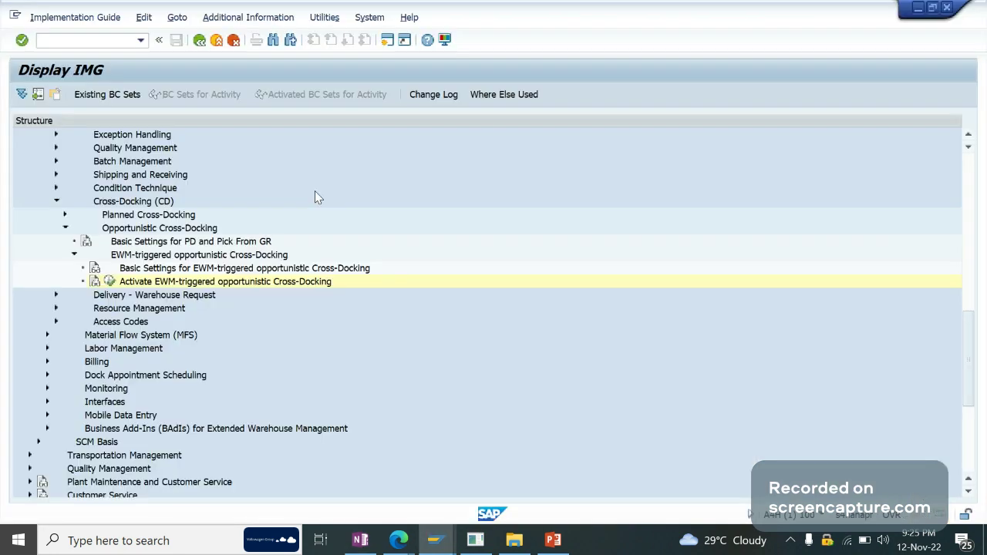
pyautogui.click(387, 41)
pyautogui.write('/n')
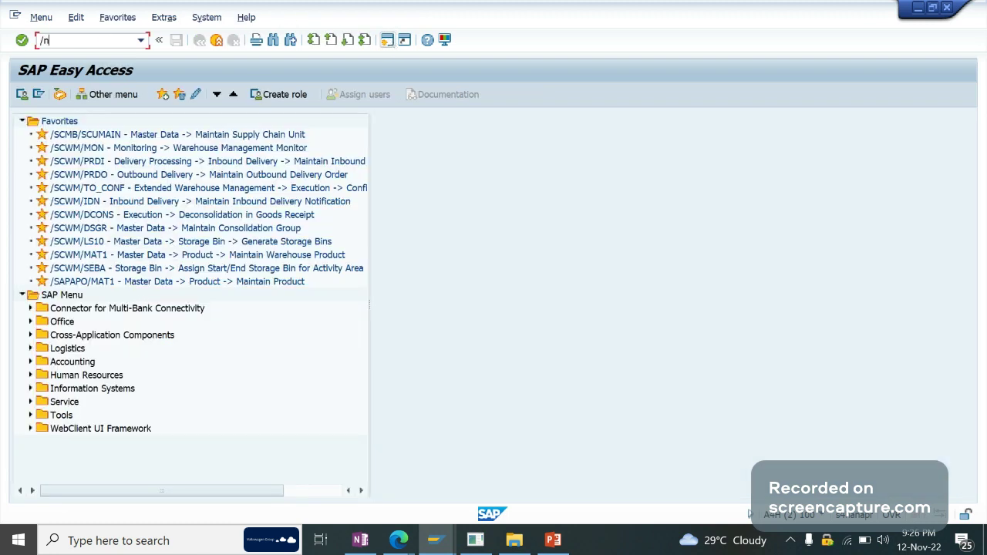
pyautogui.write('/sapapo/mat1')
pyautogui.press('Return')
pyautogui.write('/n/scwm/mat1')
pyautogui.press('Return')
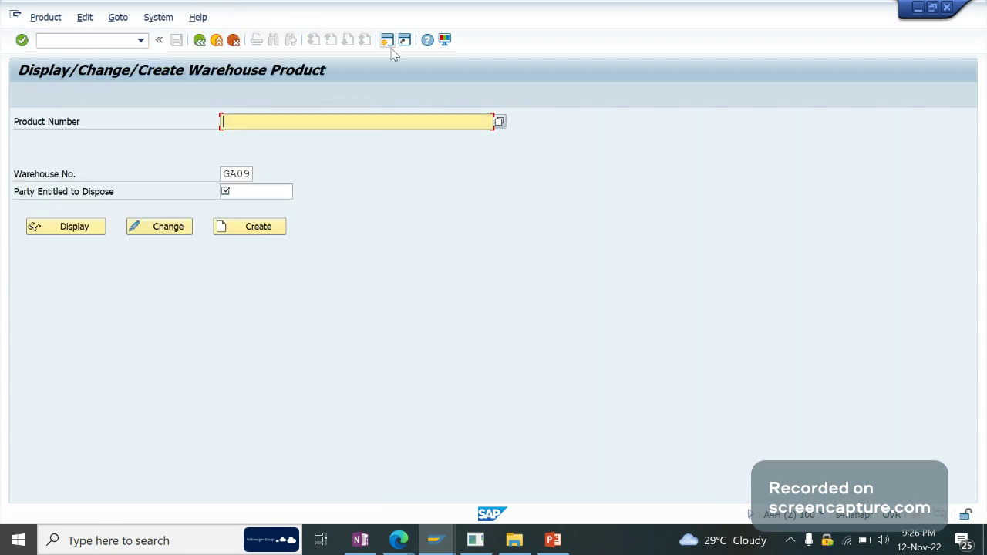
# - Open the product master transaction /SAPAPO/MAT1 in another session and choose the Global Data view
pyautogui.click(387, 40)
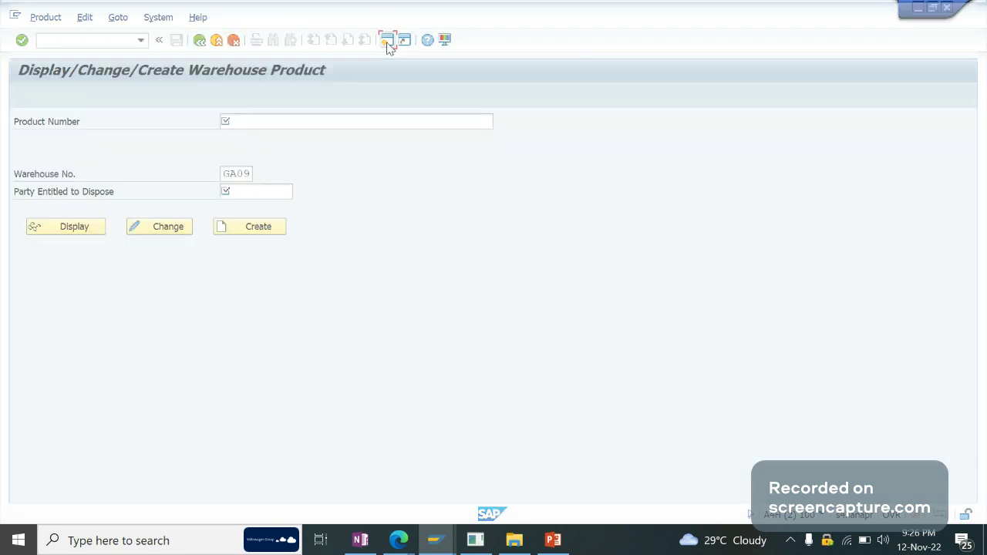
pyautogui.write('/n/s')
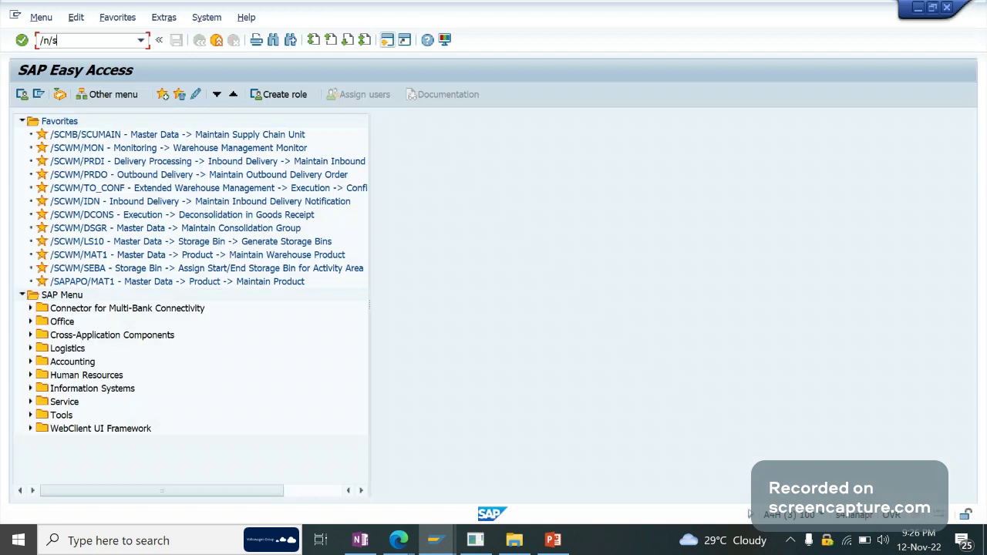
pyautogui.write('apapo/mat1')
pyautogui.press('Return')
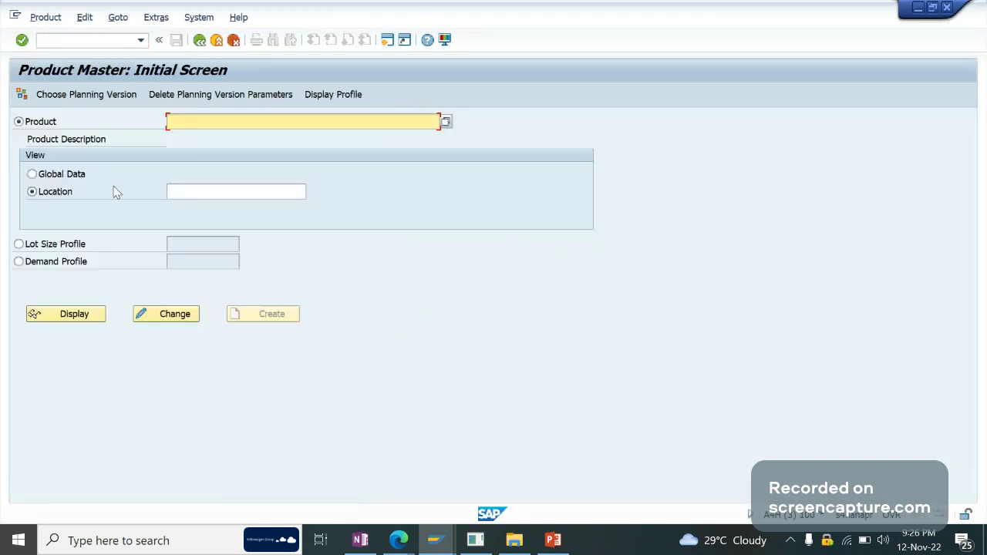
pyautogui.press('Tab')
pyautogui.press('Up')
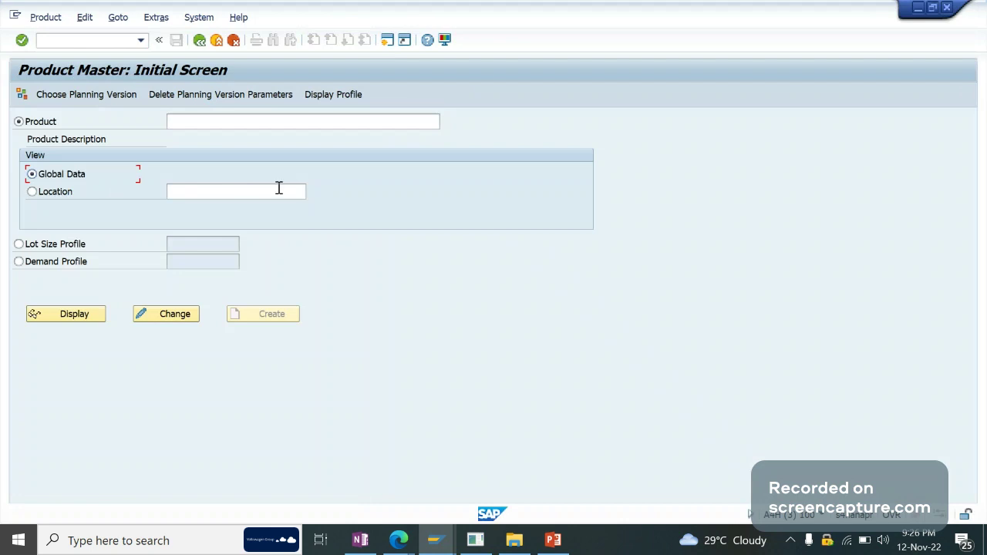
# - Open product 9034 in warehouse GA09 for changing, and enter product 9034 in the global product master session
pyautogui.hotkey('alt', 'Tab')
pyautogui.hotkey('alt', 'Tab')
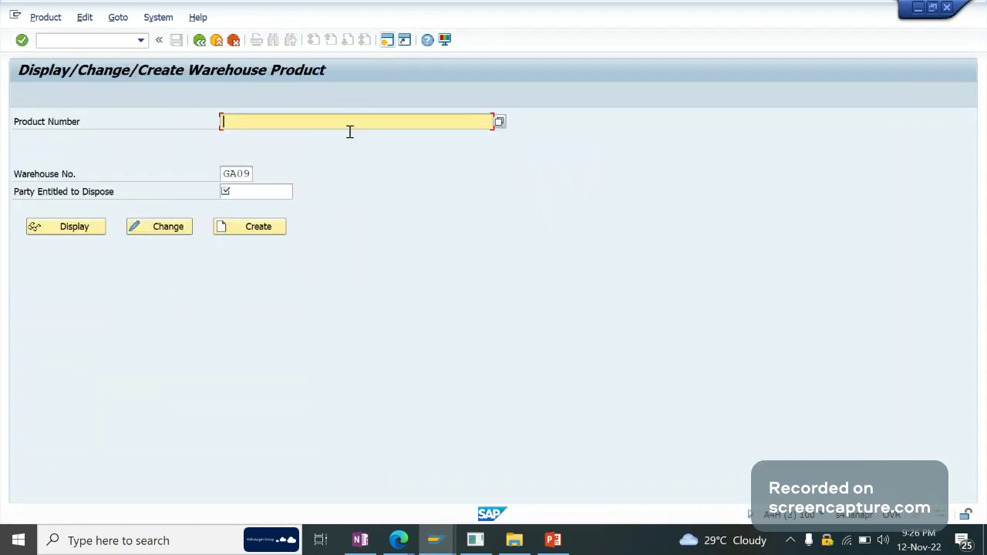
pyautogui.press('BackSpace')
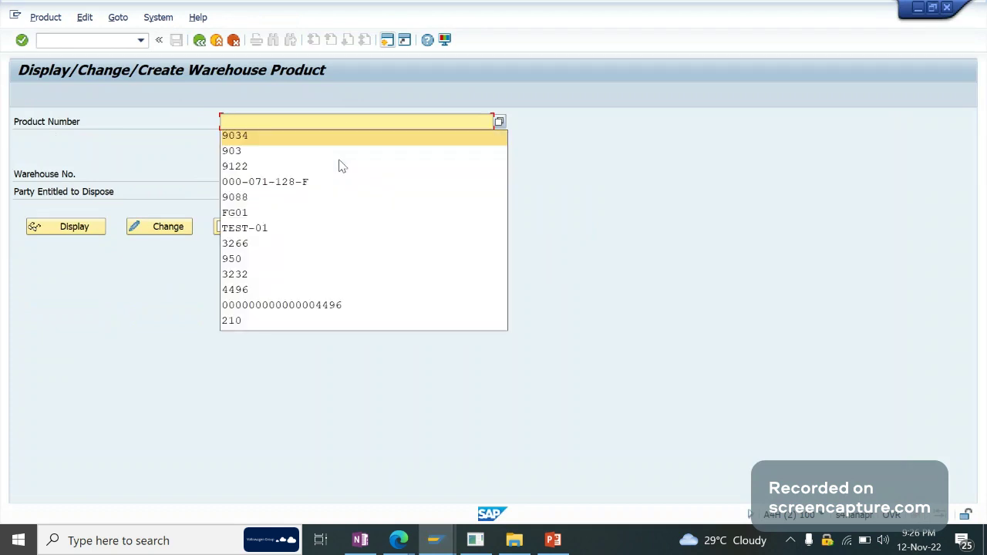
pyautogui.press('Return')
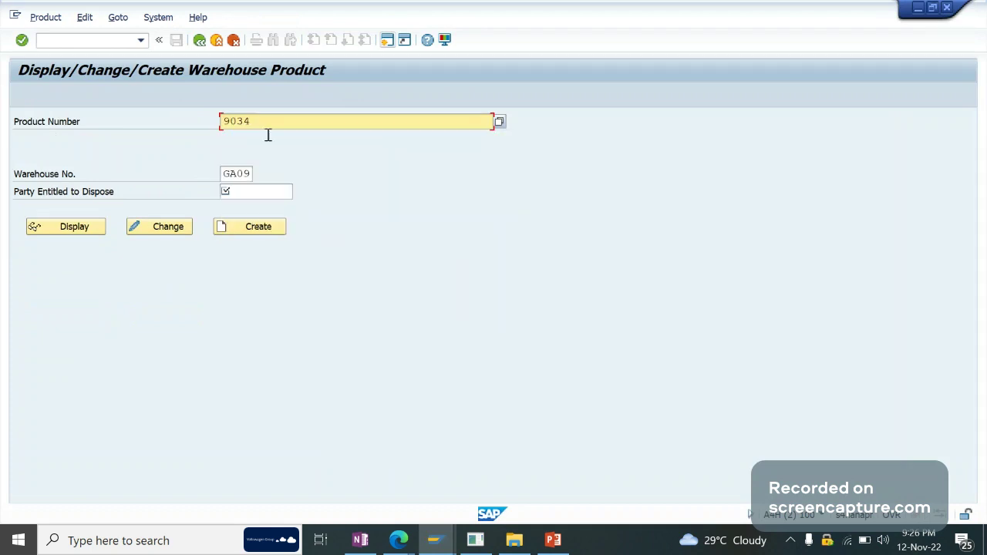
pyautogui.click(152, 230)
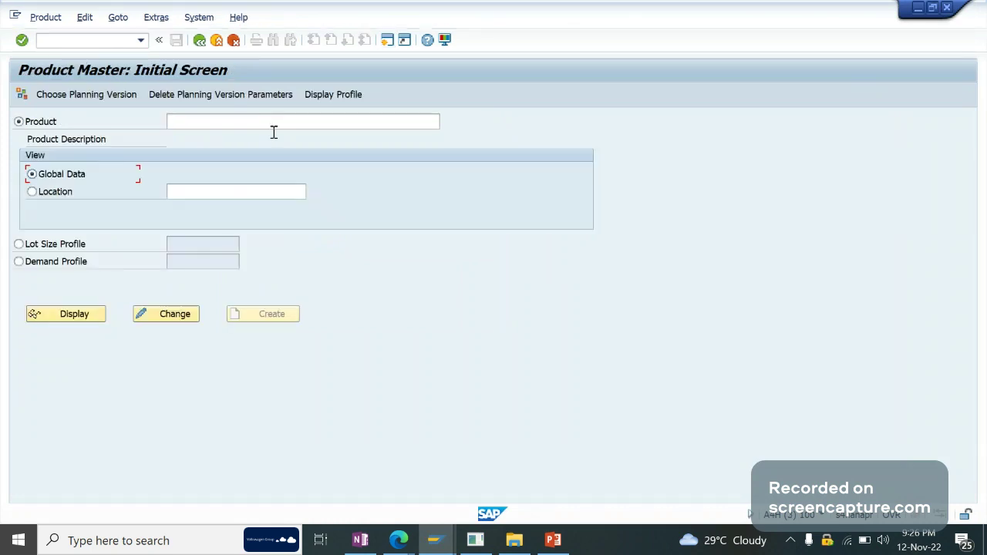
pyautogui.click(253, 123)
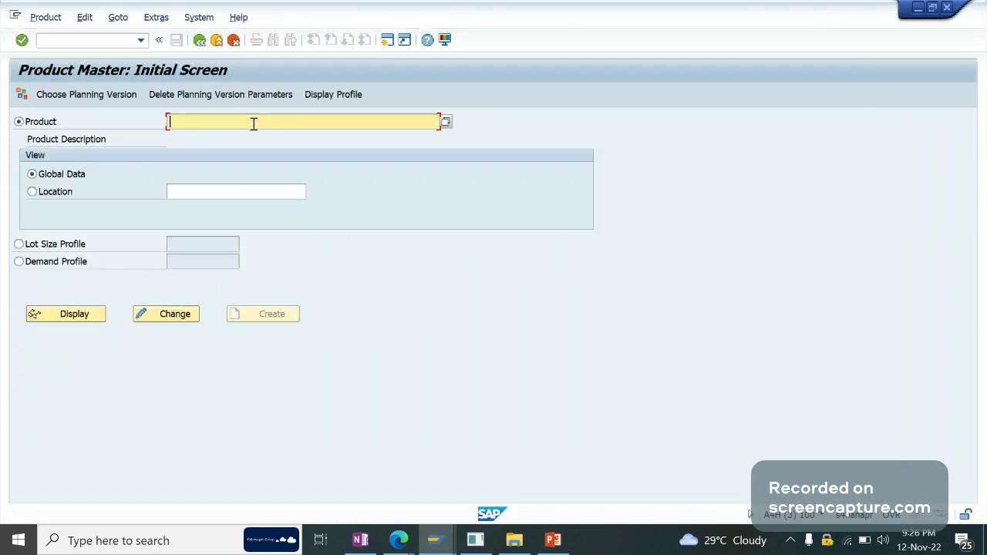
pyautogui.write('9034')
pyautogui.press('Return')
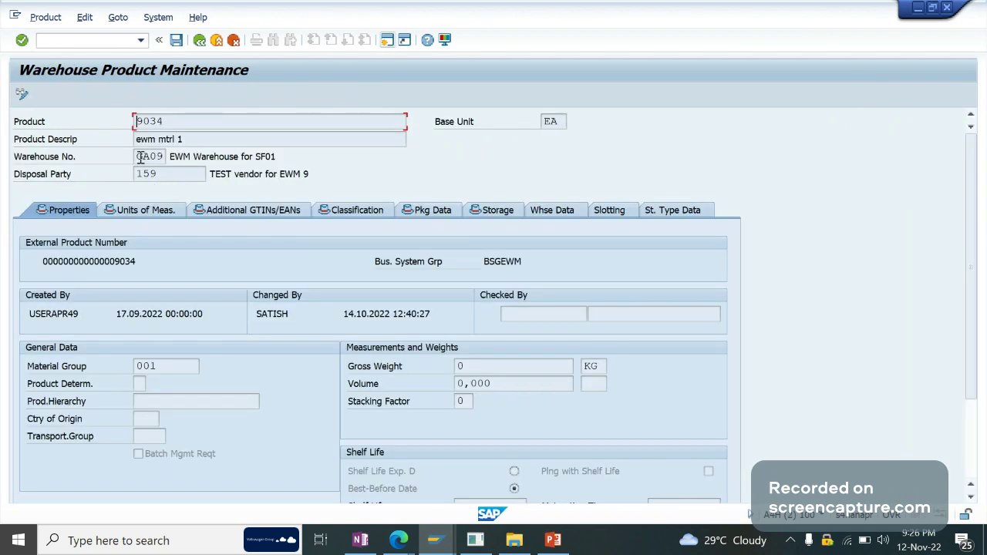
# - Examine the packaging, warehouse and storage type data of product 9034 in warehouse GA09
pyautogui.click(141, 156)
pyautogui.click(441, 212)
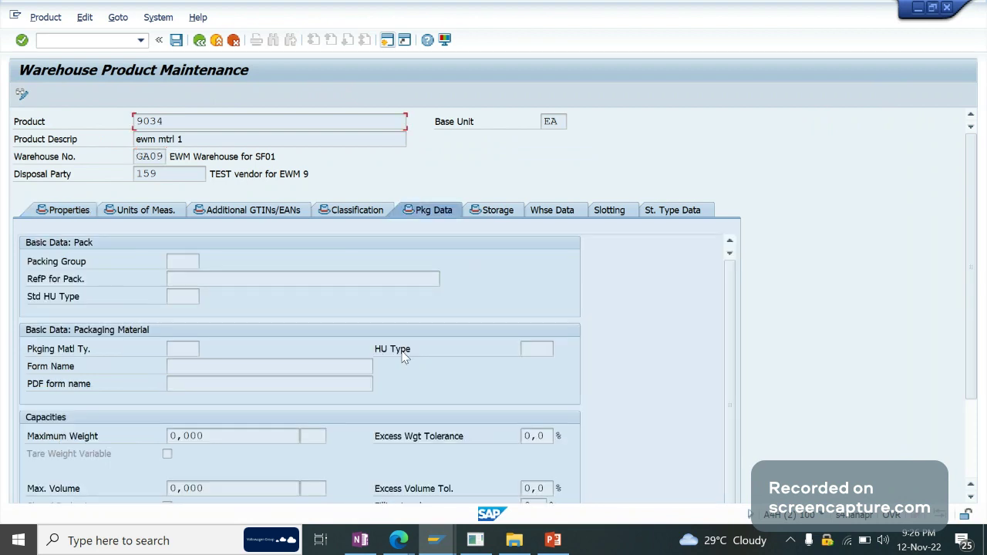
pyautogui.click(534, 213)
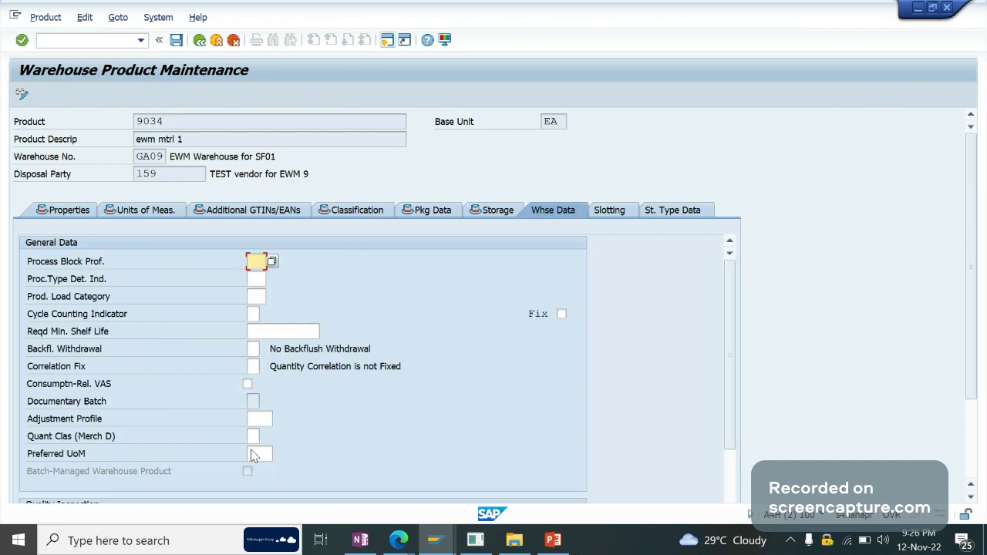
pyautogui.click(705, 212)
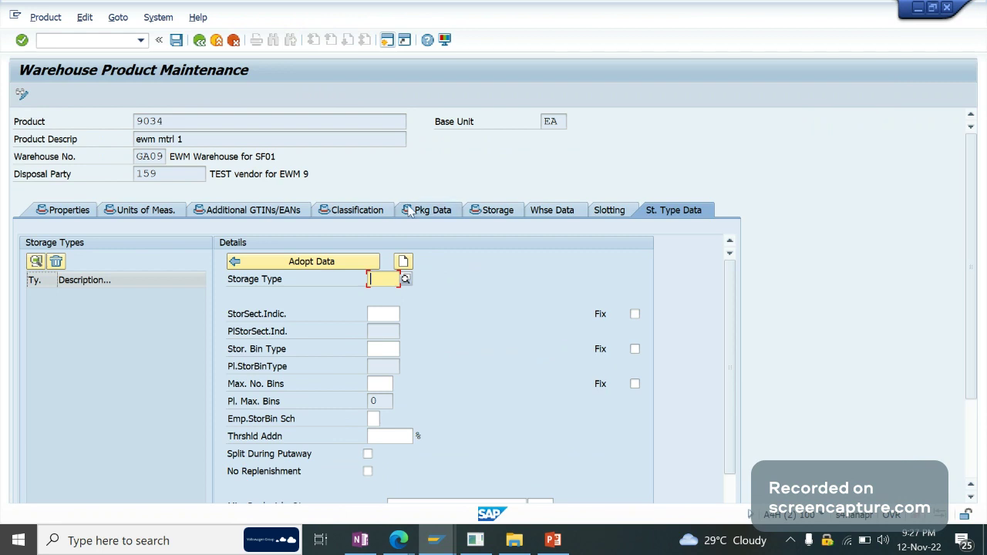
pyautogui.press('F3')
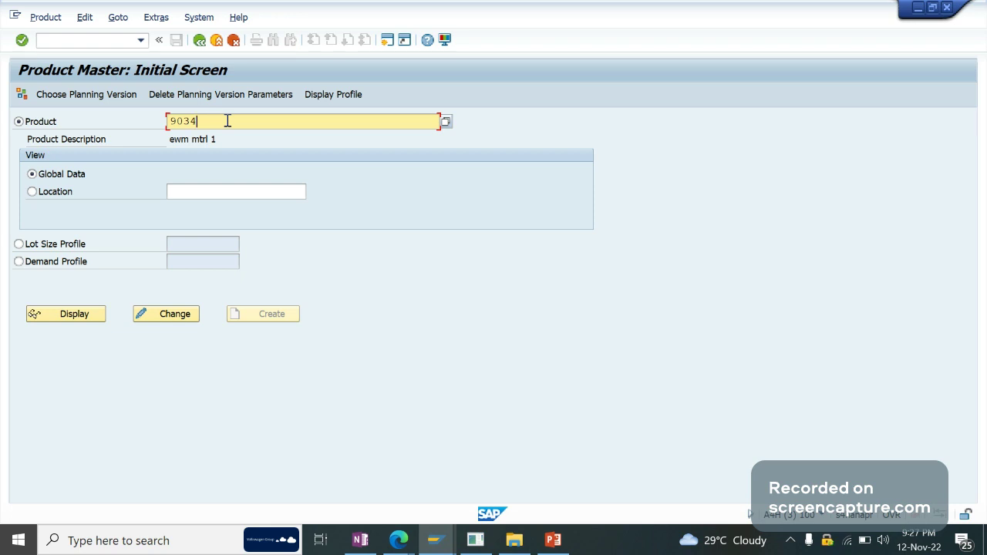
# - Try to open the global data of product 9034 for changing, and leave its warehouse product record
pyautogui.click(170, 122)
pyautogui.click(289, 124)
pyautogui.click(164, 317)
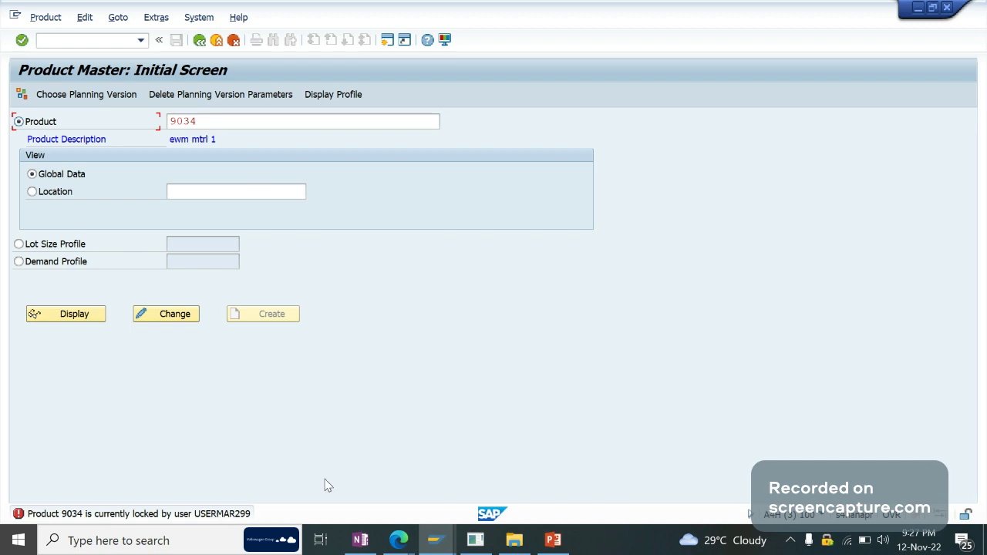
pyautogui.press('F7')
pyautogui.press('F3')
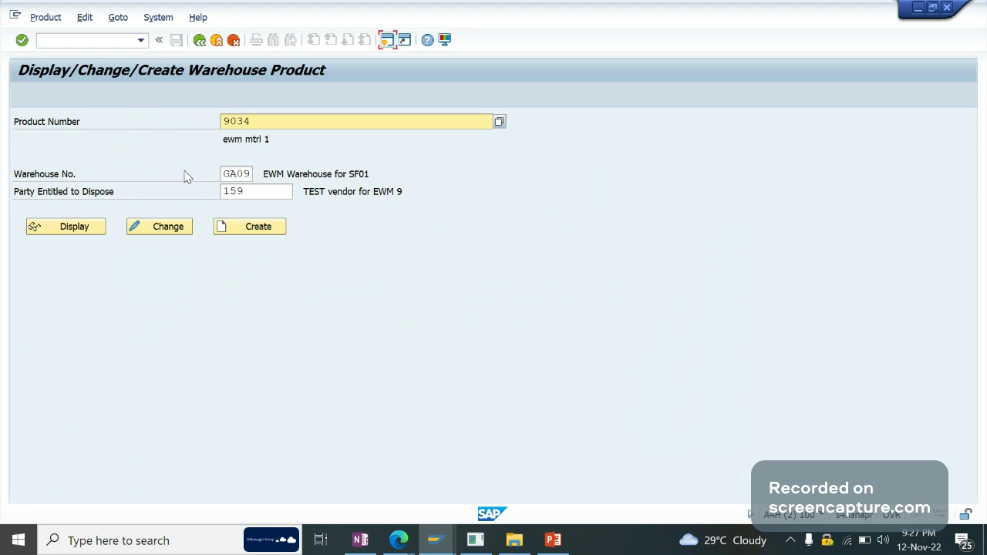
pyautogui.click(252, 174)
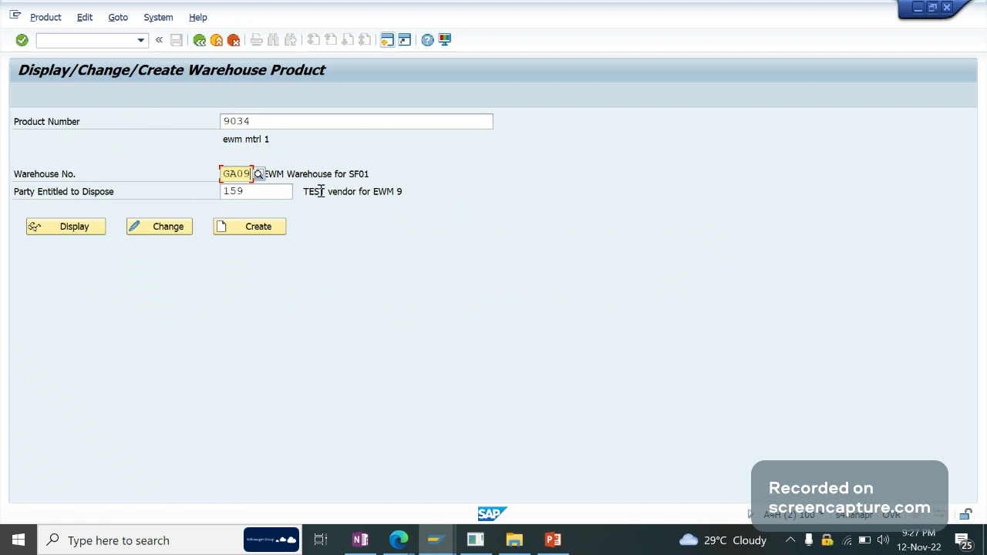
pyautogui.press('F3')
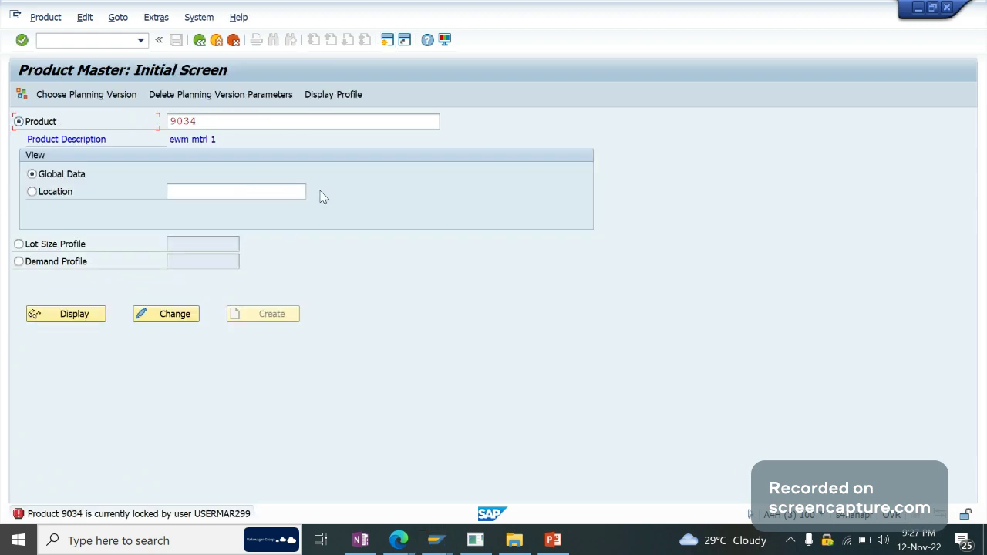
# - Examine the product group types and product groups in the global data of product 9034, and switch back to the OneNote Summary page
pyautogui.click(65, 314)
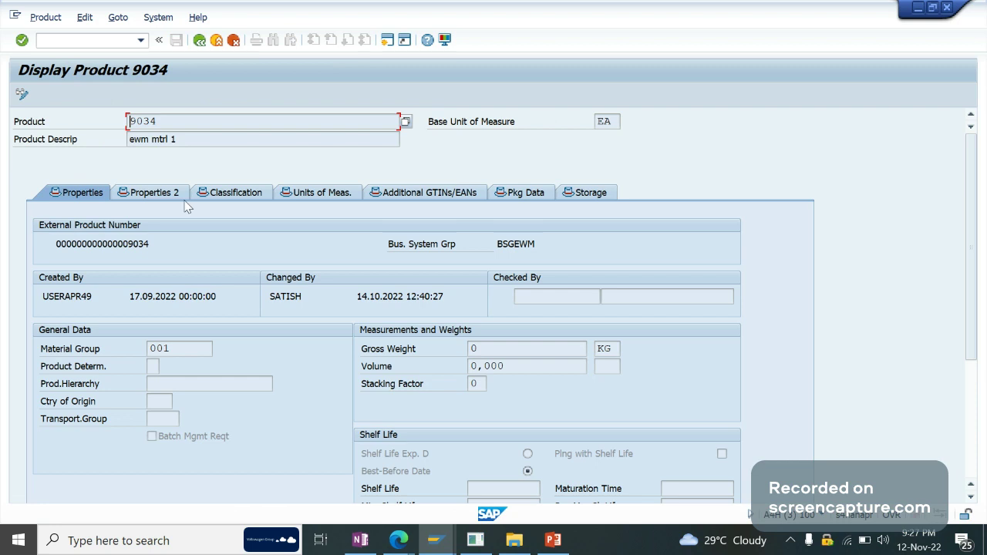
pyautogui.click(149, 195)
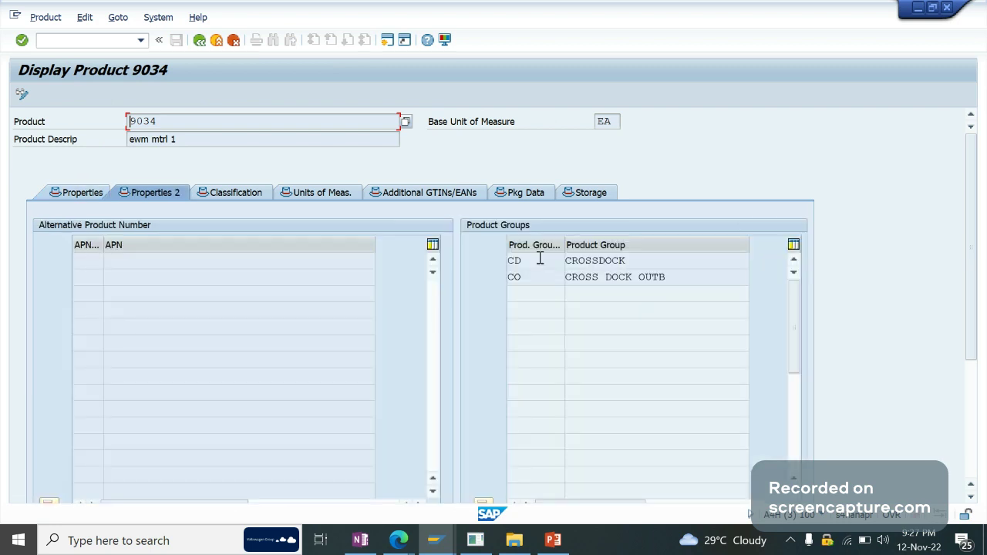
pyautogui.click(668, 261)
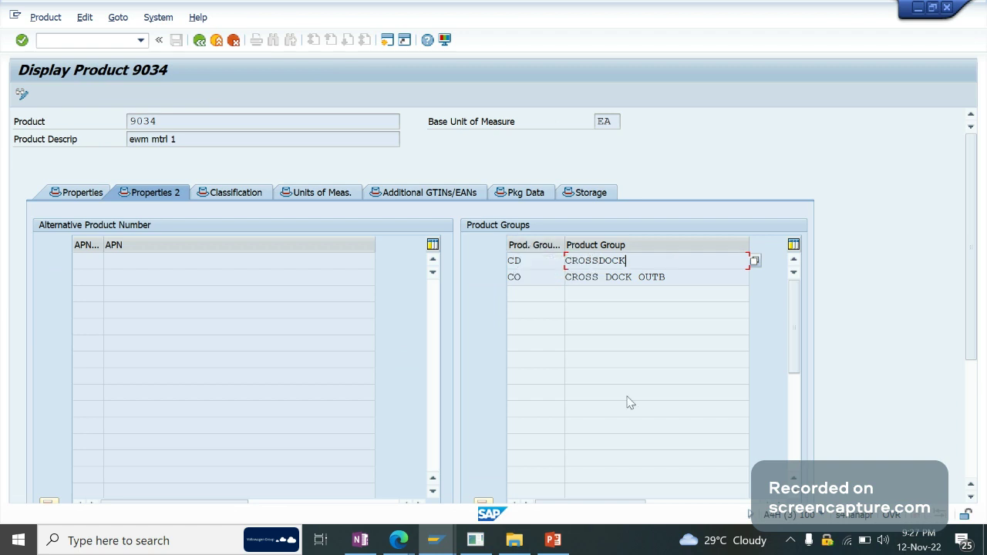
pyautogui.click(536, 259)
pyautogui.click(650, 259)
pyautogui.click(569, 261)
pyautogui.click(661, 265)
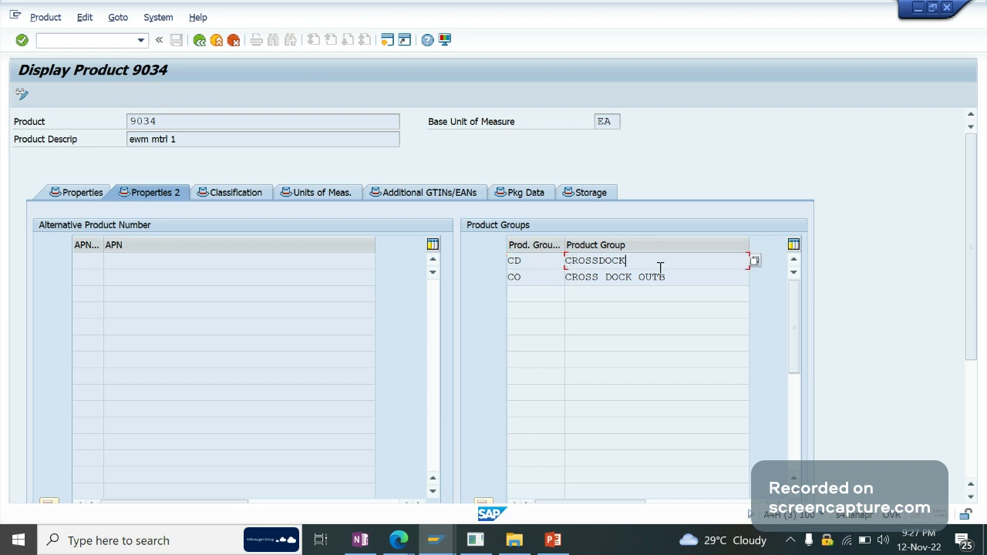
pyautogui.click(553, 261)
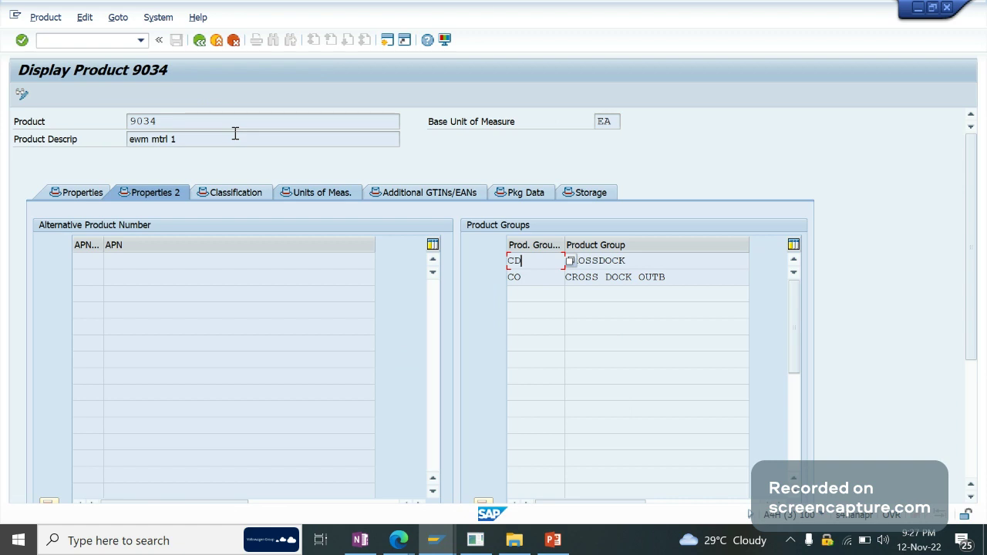
pyautogui.click(199, 40)
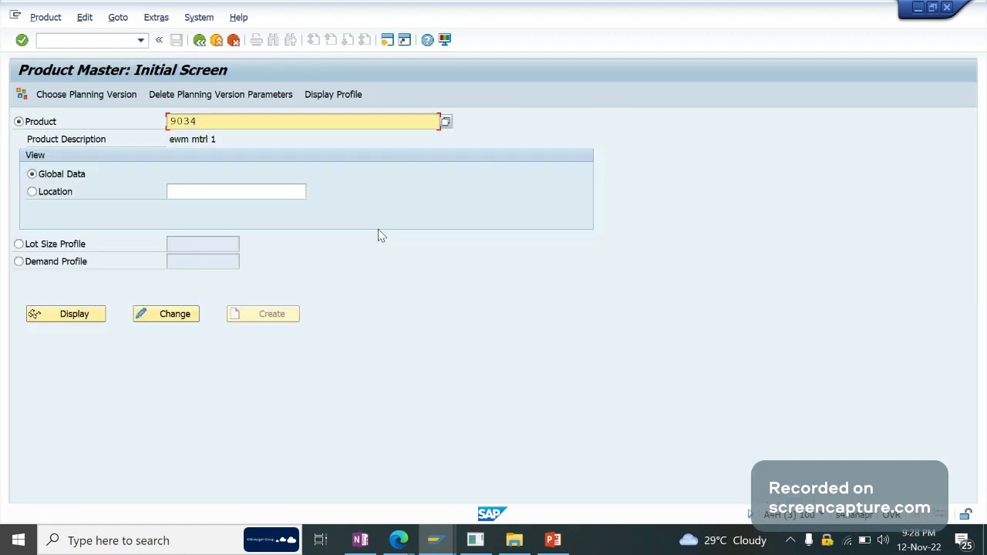
pyautogui.click(361, 537)
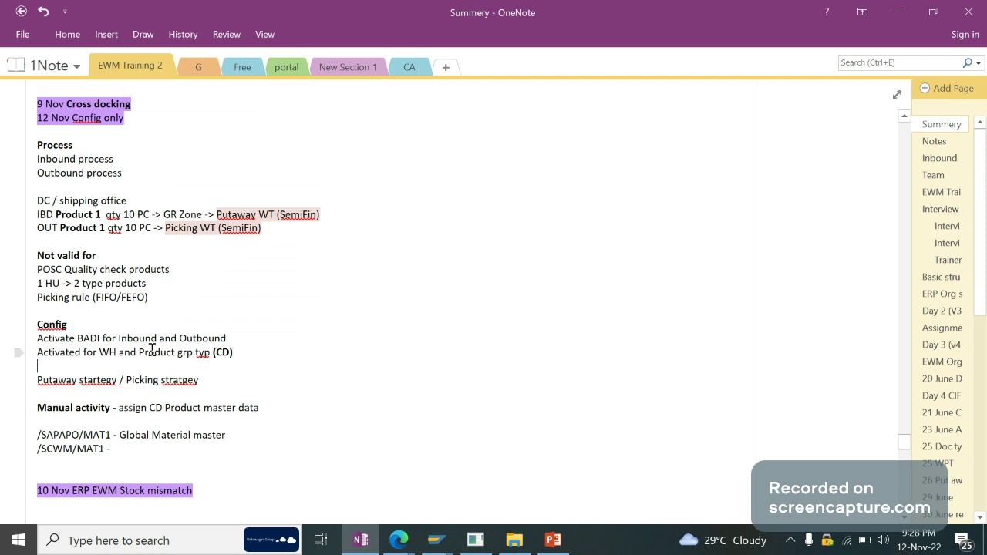
# - Make the two Config lines about activating the BADI and activating WH and product group type (CD) bold
pyautogui.moveTo(231, 337); pyautogui.dragTo(36, 347)
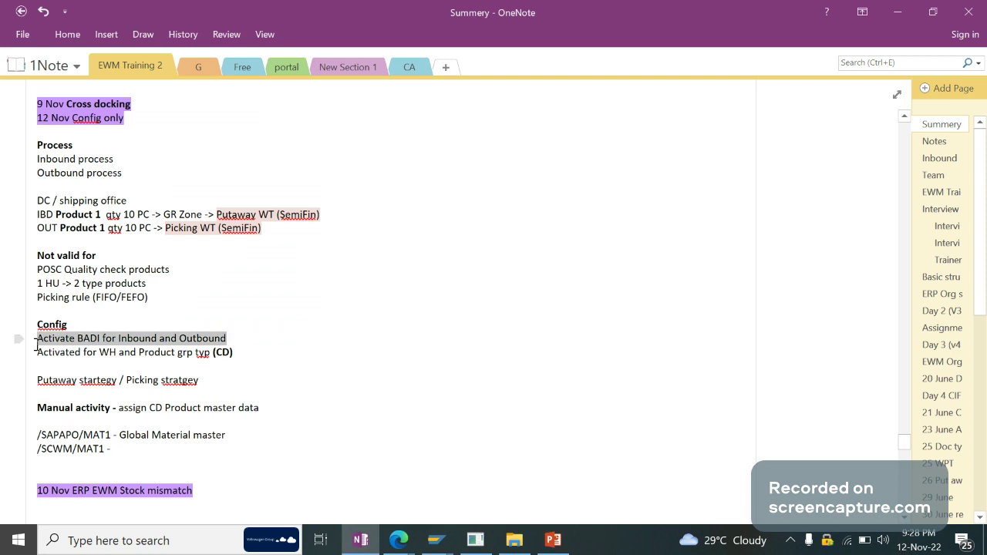
pyautogui.hotkey('ctrl', 'b')
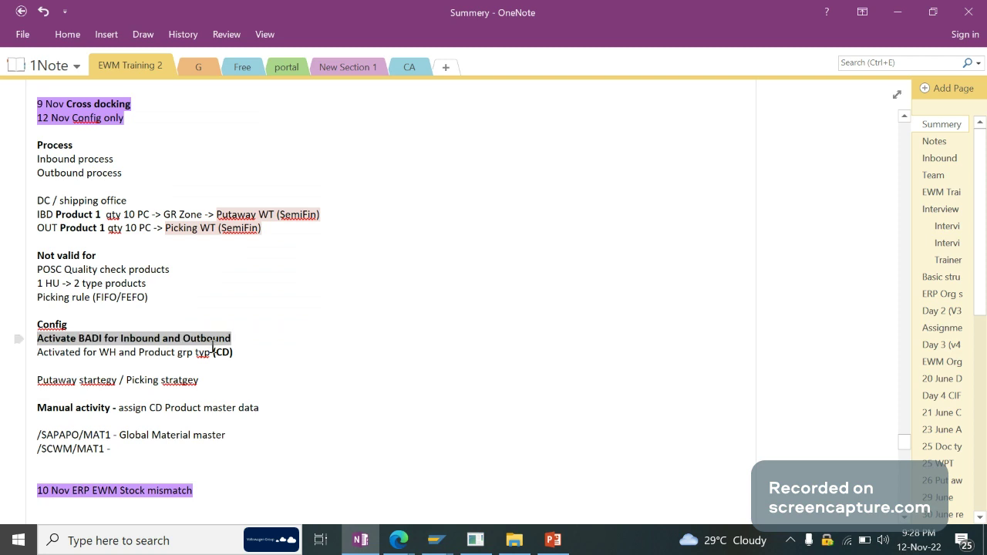
pyautogui.click(126, 364)
pyautogui.moveTo(126, 364); pyautogui.dragTo(36, 357)
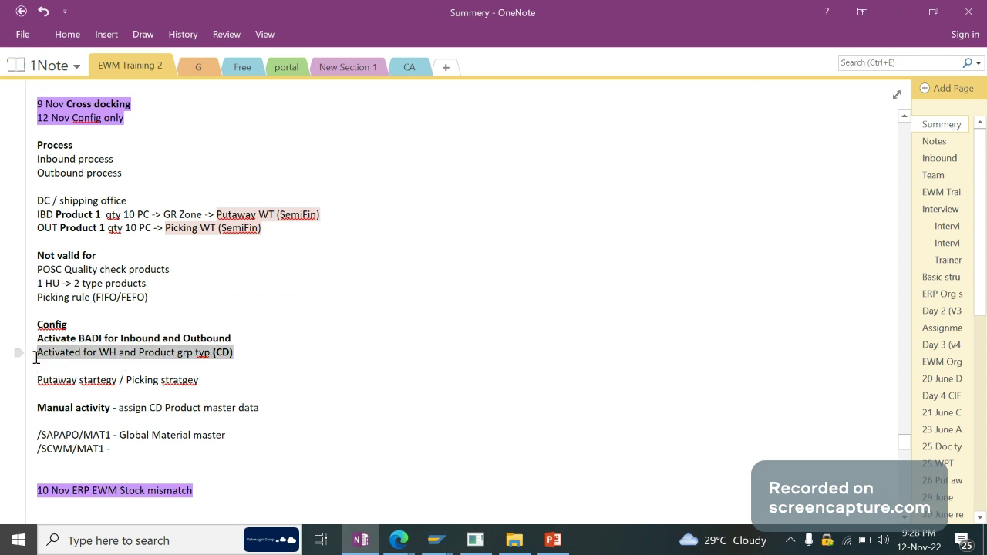
pyautogui.hotkey('ctrl', 'shift', 'n')
pyautogui.hotkey('ctrl', 'b')
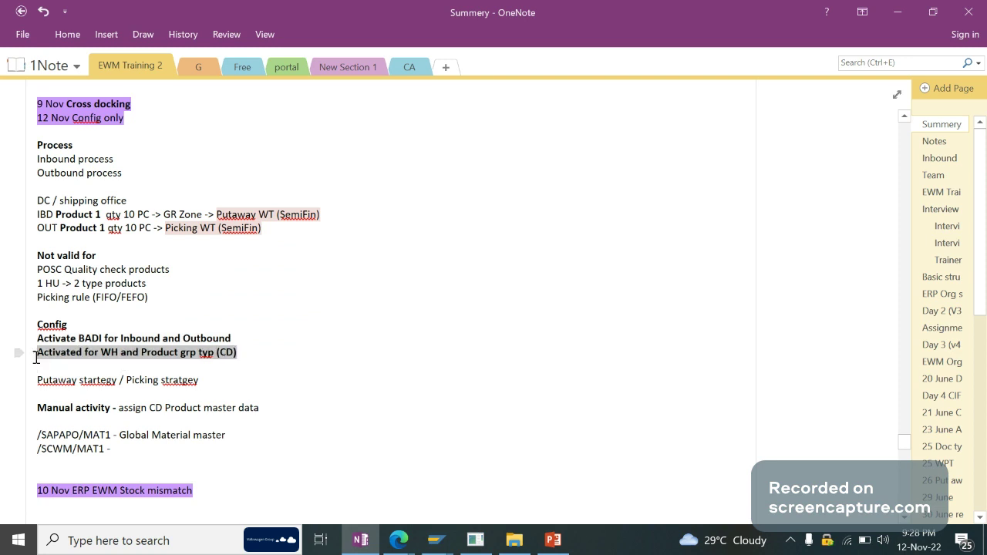
# - Make the "/SAPAPO/MAT1 - Global Material master" line bold
pyautogui.click(218, 387)
pyautogui.moveTo(226, 435); pyautogui.dragTo(35, 435)
pyautogui.hotkey('ctrl', 'b')
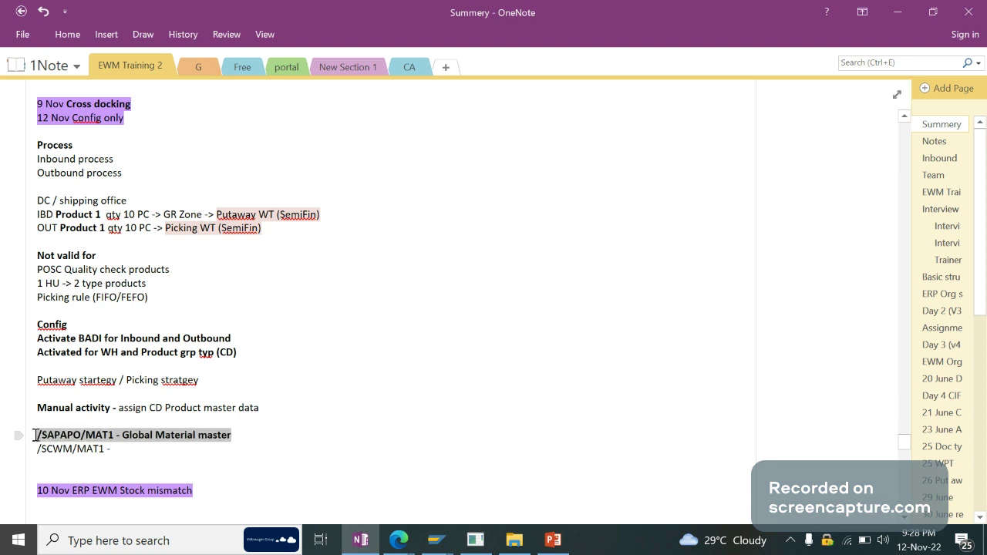
pyautogui.click(281, 431)
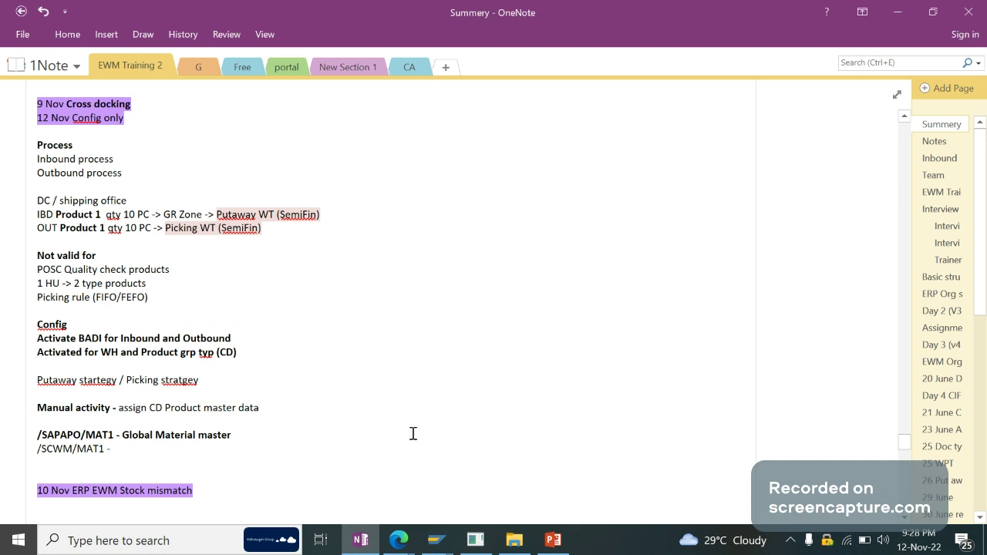
pyautogui.moveTo(209, 380); pyautogui.dragTo(33, 384)
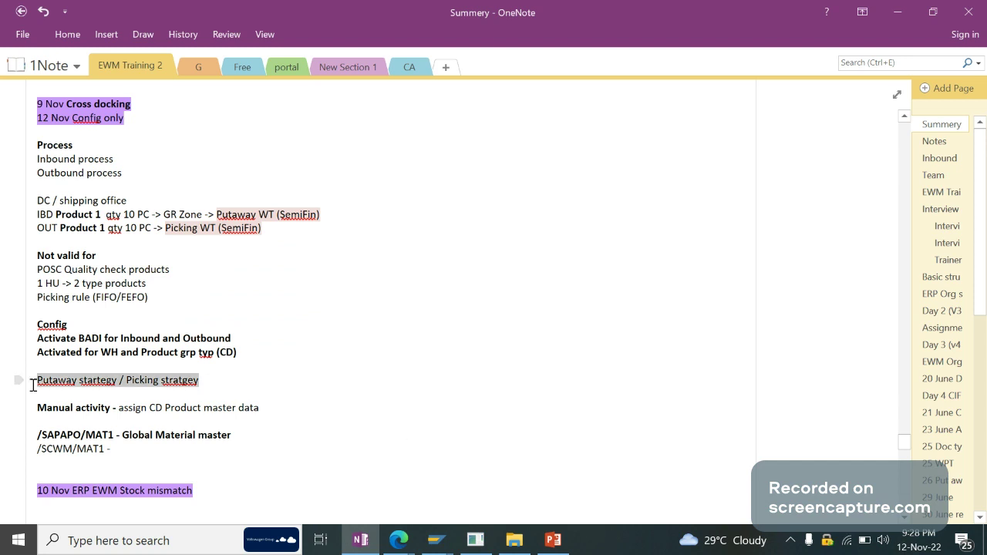
pyautogui.click(154, 386)
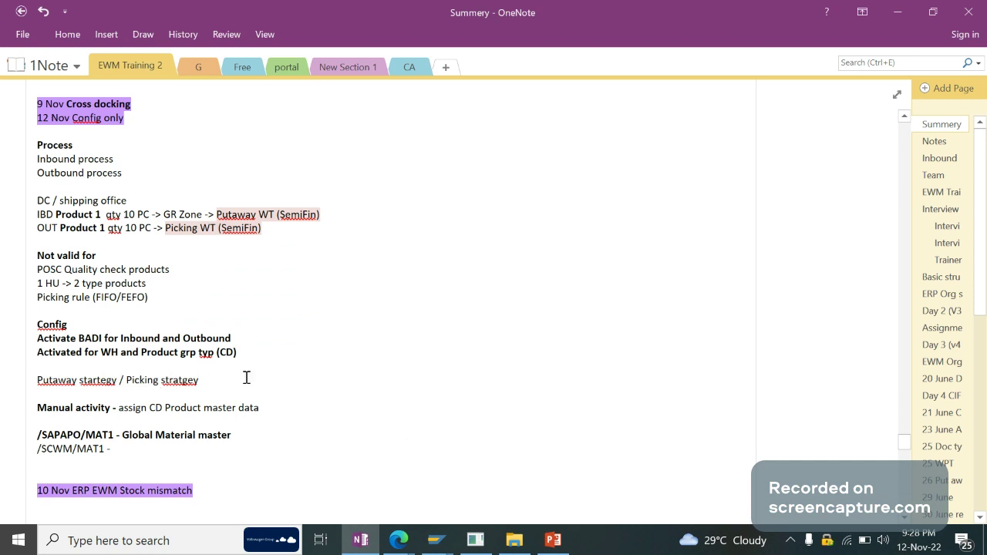
pyautogui.moveTo(548, 536)
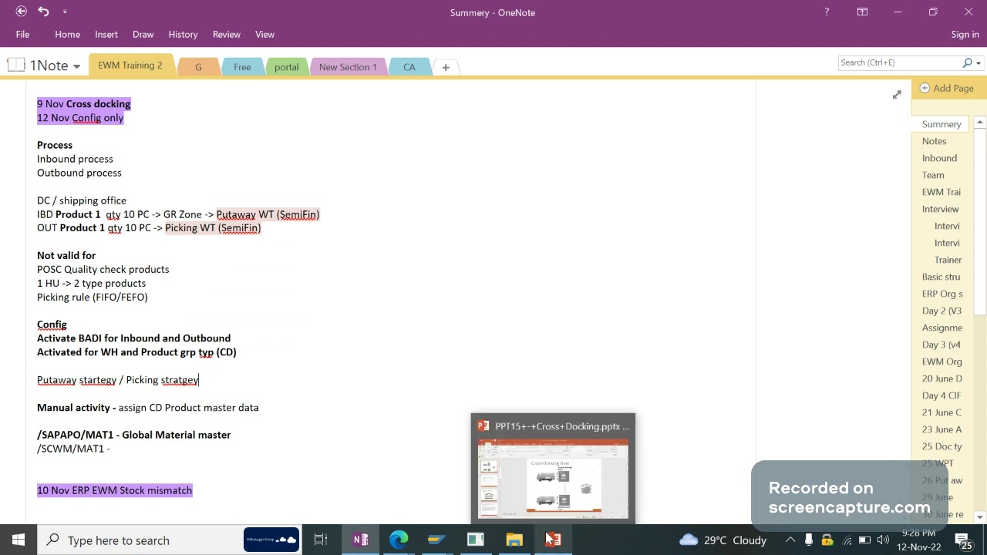
pyautogui.moveTo(515, 548)
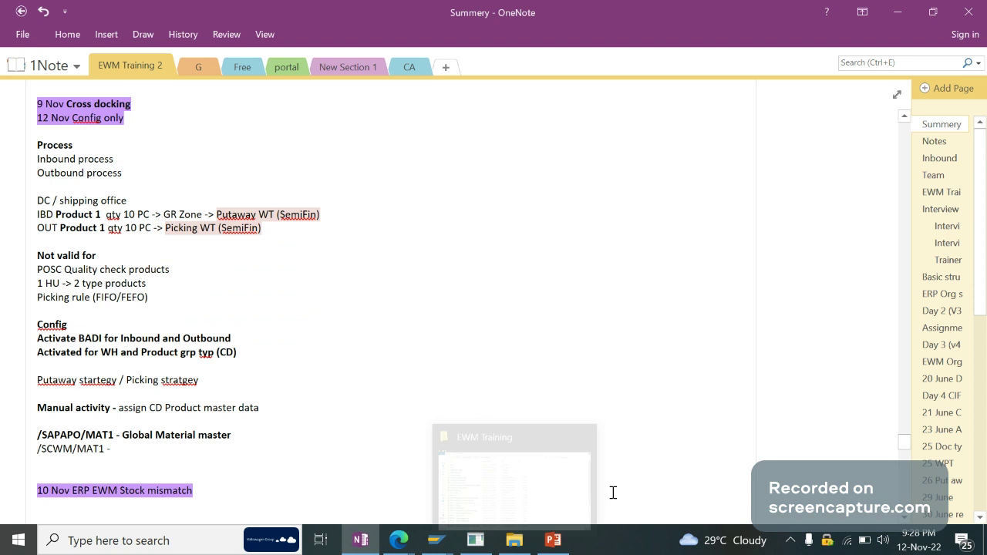
pyautogui.hotkey('alt', 'Tab')
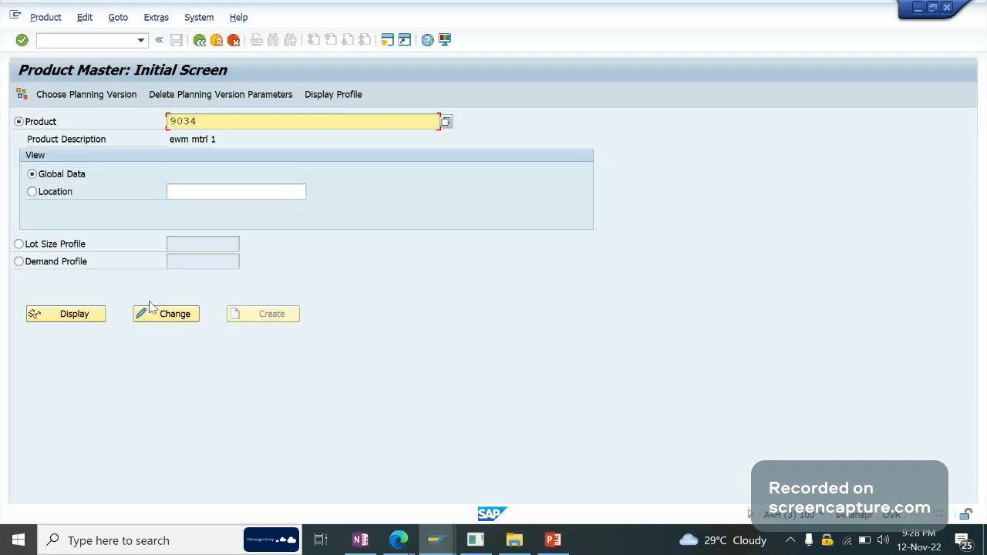
pyautogui.click(375, 541)
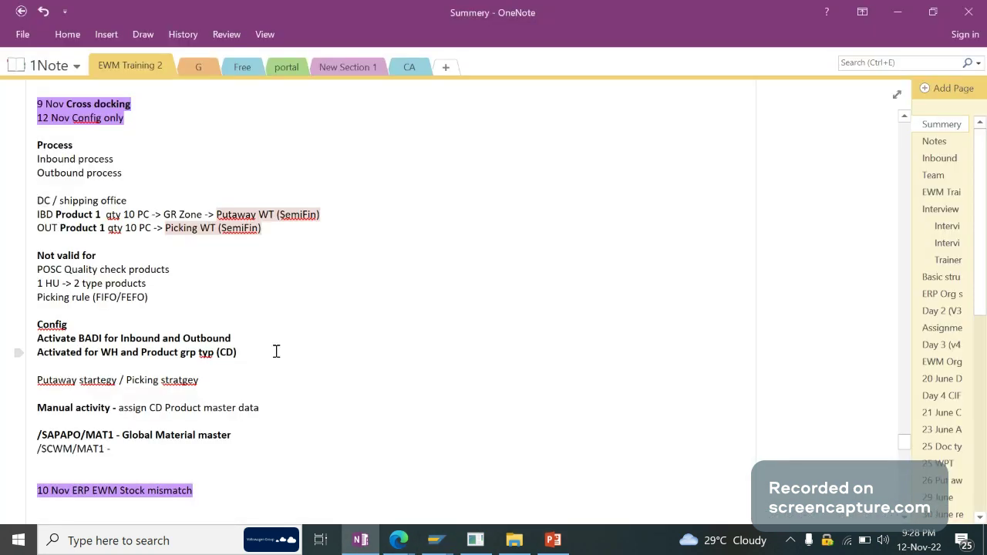
# - Add an empty line below the putaway and picking strategy line in the Config notes
pyautogui.click(223, 382)
pyautogui.press('Return')
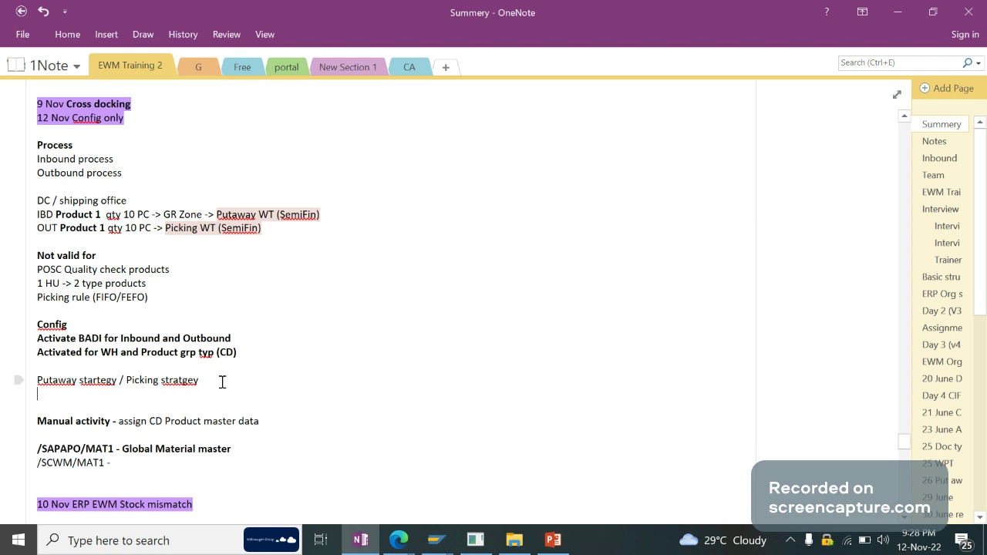
pyautogui.press('Return')
pyautogui.press('BackSpace')
# - Switch to the SAP product master session, run transaction /nspro and display the SAP Reference IMG
pyautogui.click(445, 530)
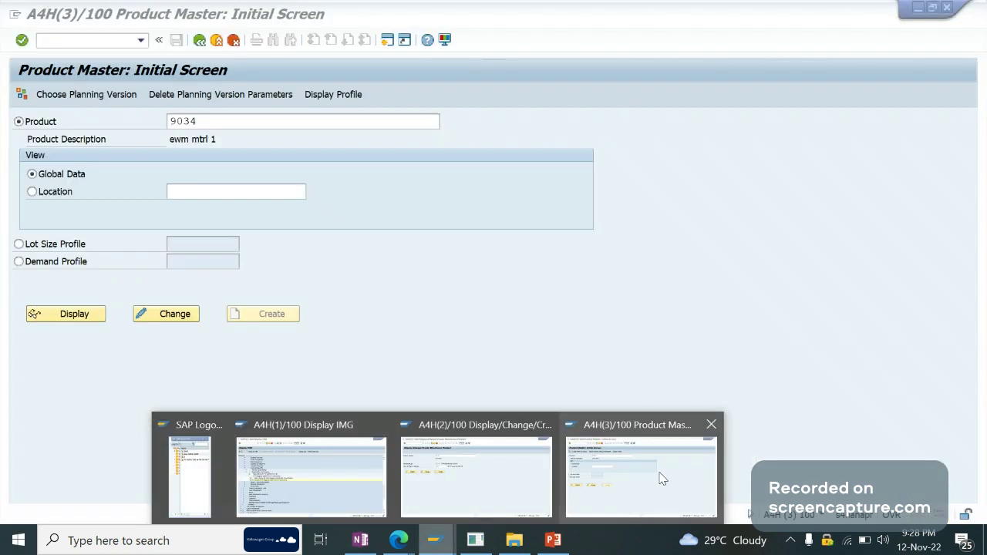
pyautogui.click(662, 479)
pyautogui.click(68, 39)
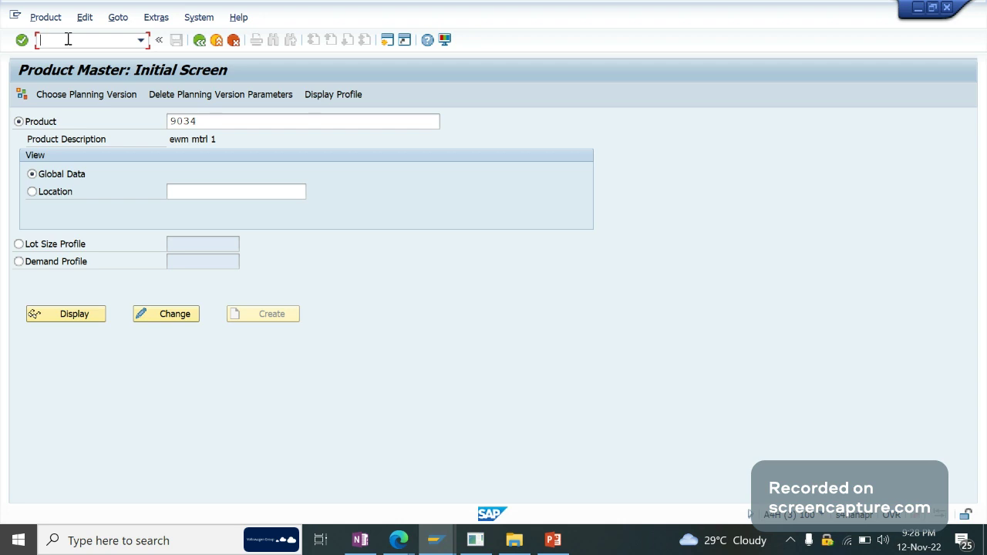
pyautogui.write('/nspro')
pyautogui.press('Return')
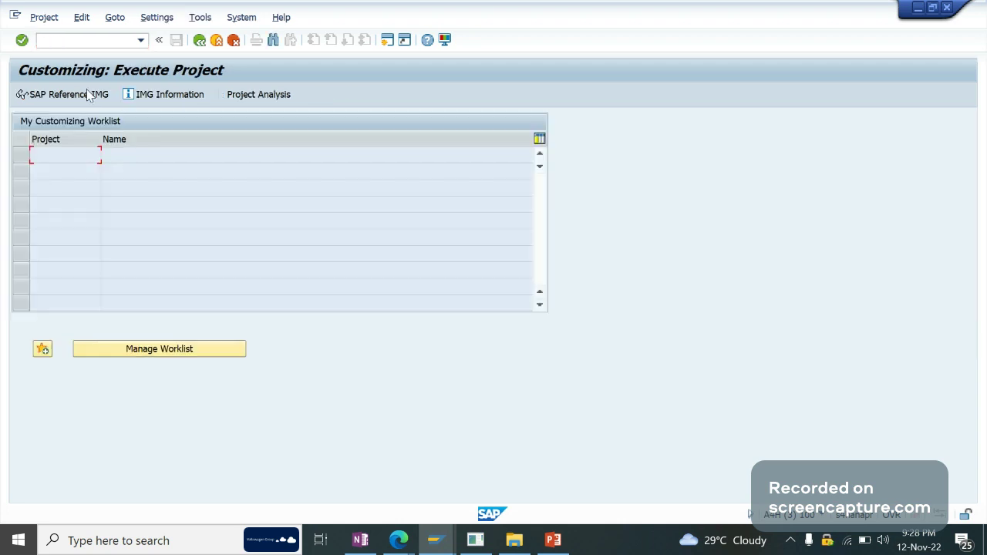
pyautogui.click(86, 98)
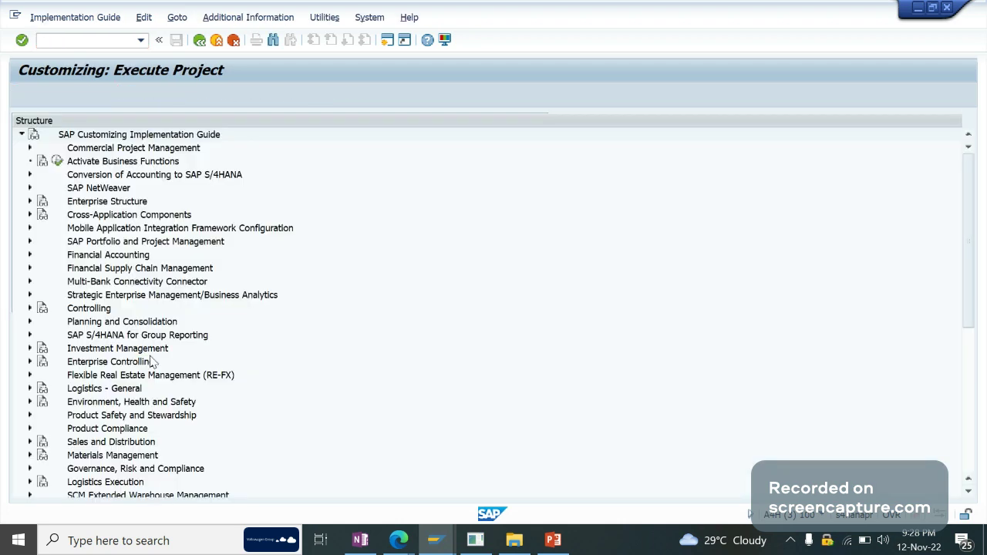
# - Expand SCM Extended Warehouse Management in the IMG down to the Strategies node of Goods Receipt Process
pyautogui.click(113, 455)
pyautogui.scroll(-1, 106, 468)
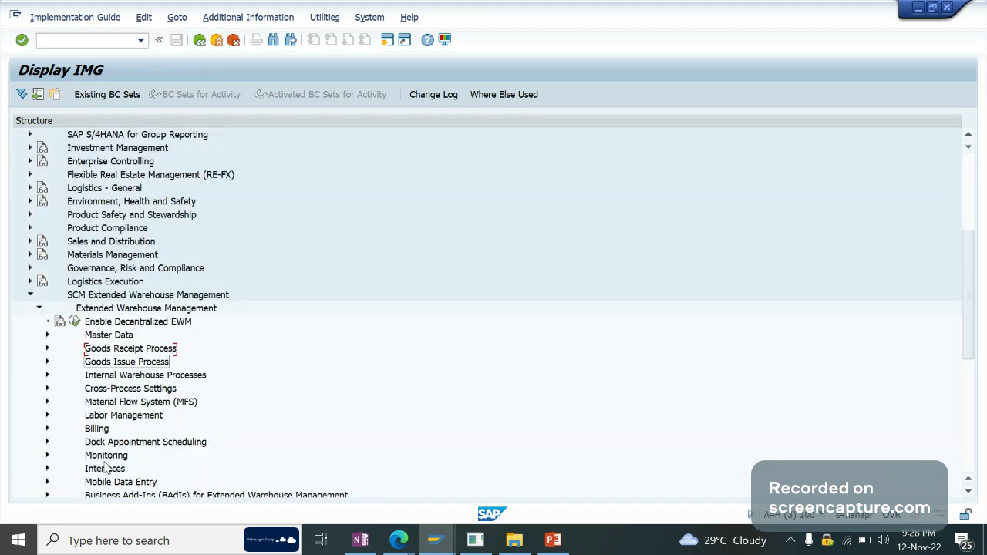
pyautogui.press('Down')
pyautogui.press('Down')
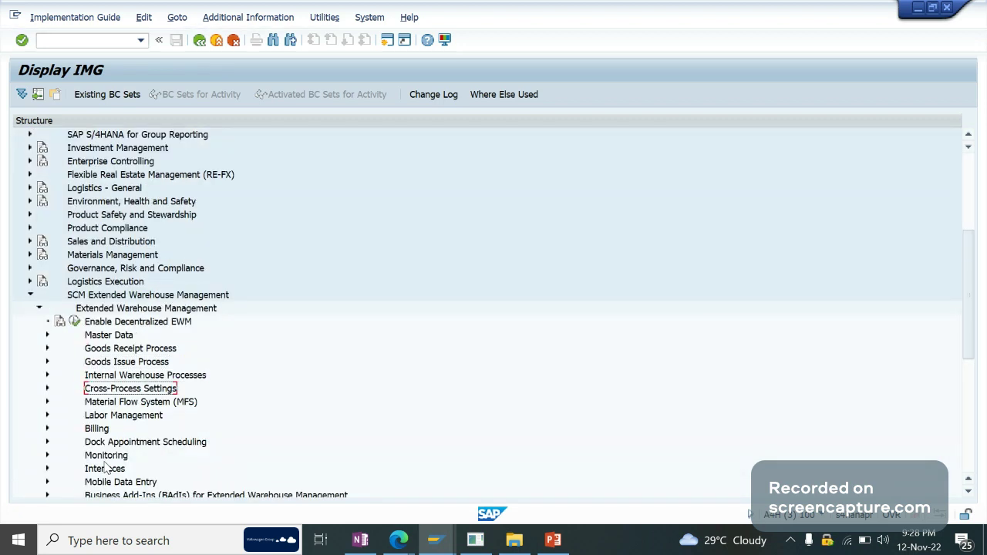
pyautogui.press('Up')
pyautogui.press('Up')
pyautogui.press('Up')
pyautogui.press('Right')
pyautogui.press('Down')
pyautogui.press('Down')
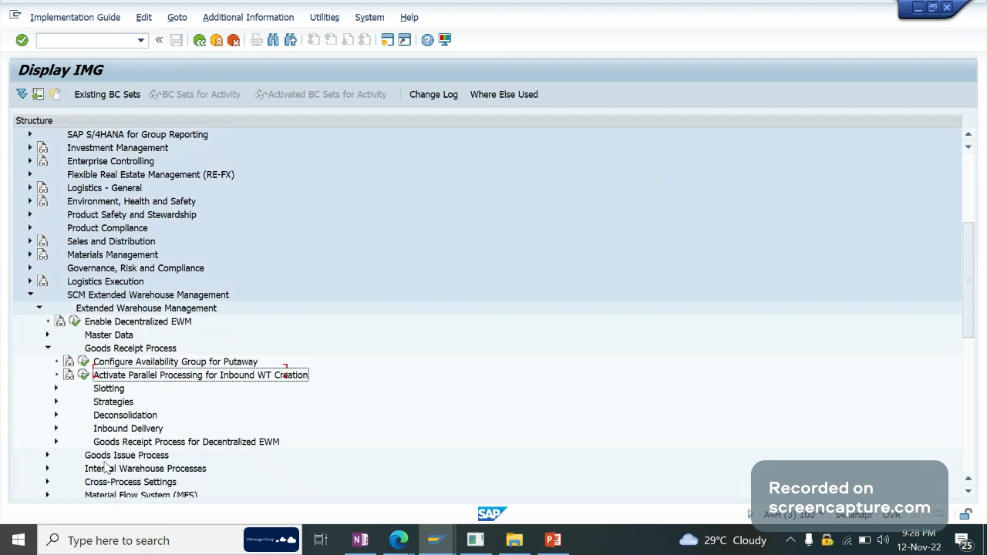
pyautogui.press('Down')
pyautogui.press('Down')
pyautogui.press('Right')
# - Expand Storage Type Search under Strategies and open the activity Specify Storage Type Search Sequence for Putaway
pyautogui.press('Down')
pyautogui.press('Down')
pyautogui.press('Down')
pyautogui.press('Down')
pyautogui.press('Down')
pyautogui.press('Down')
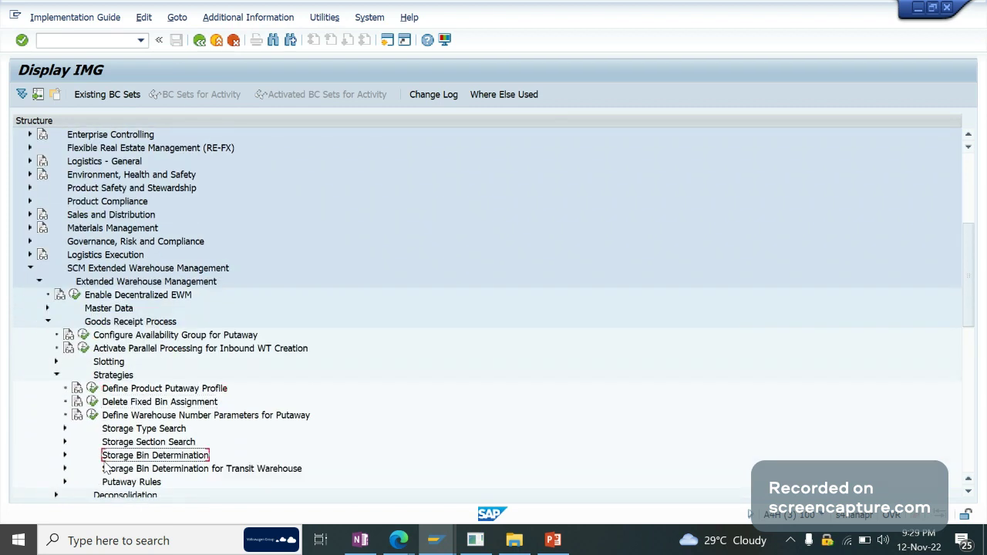
pyautogui.press('Up')
pyautogui.press('Up')
pyautogui.press('Right')
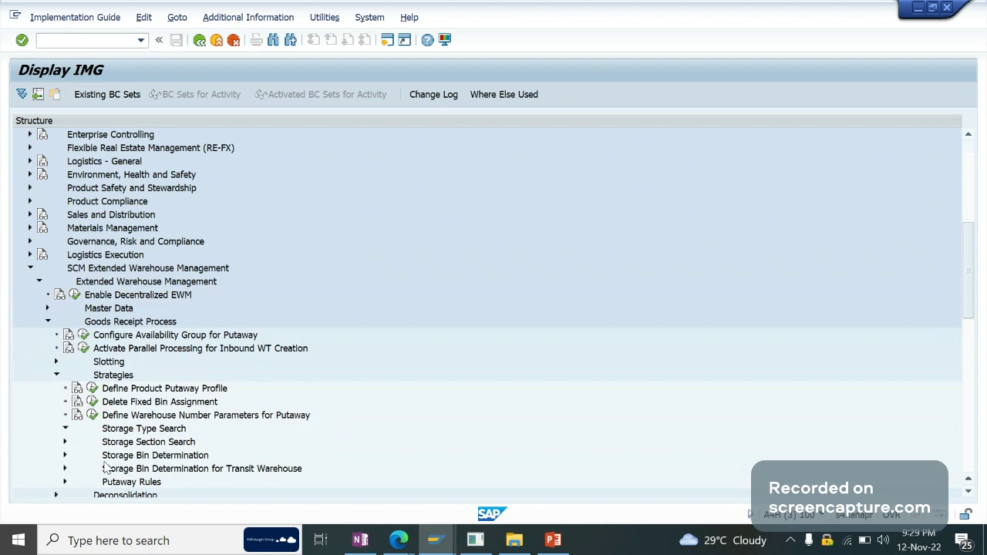
pyautogui.press('Down')
pyautogui.press('Down')
pyautogui.press('Down')
pyautogui.press('Down')
pyautogui.press('Down')
pyautogui.press('Down')
pyautogui.press('Down')
pyautogui.press('Down')
pyautogui.press('Down')
pyautogui.press('Down')
pyautogui.press('Down')
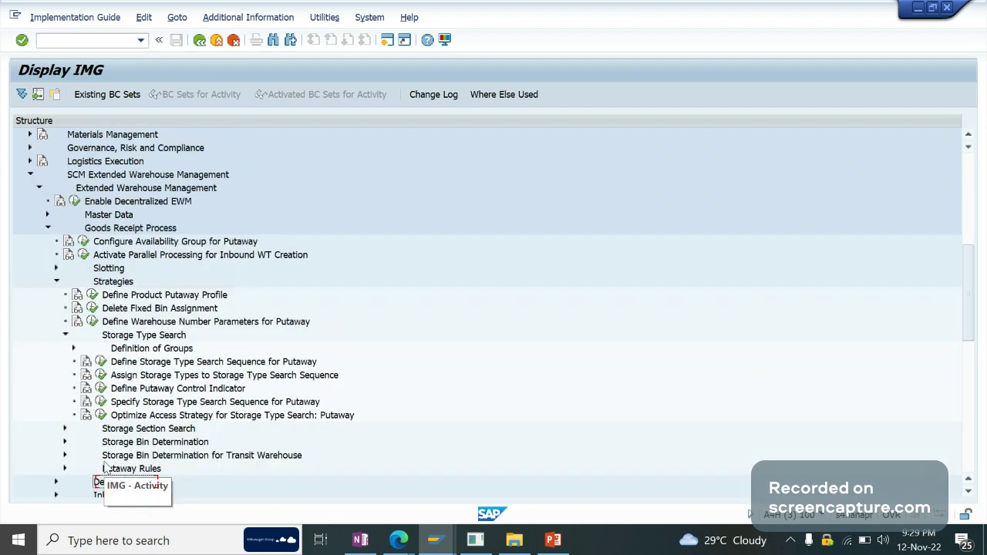
pyautogui.click(194, 391)
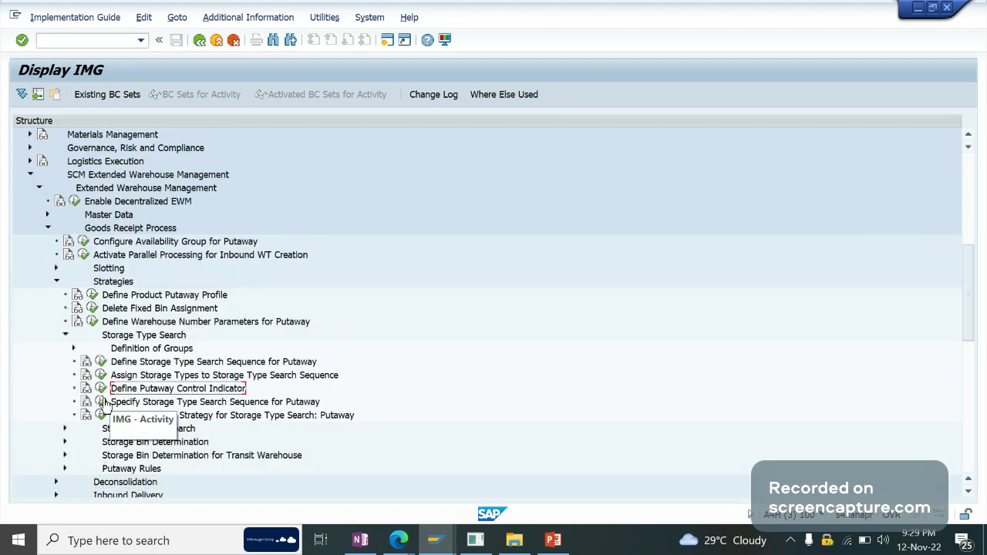
pyautogui.click(103, 402)
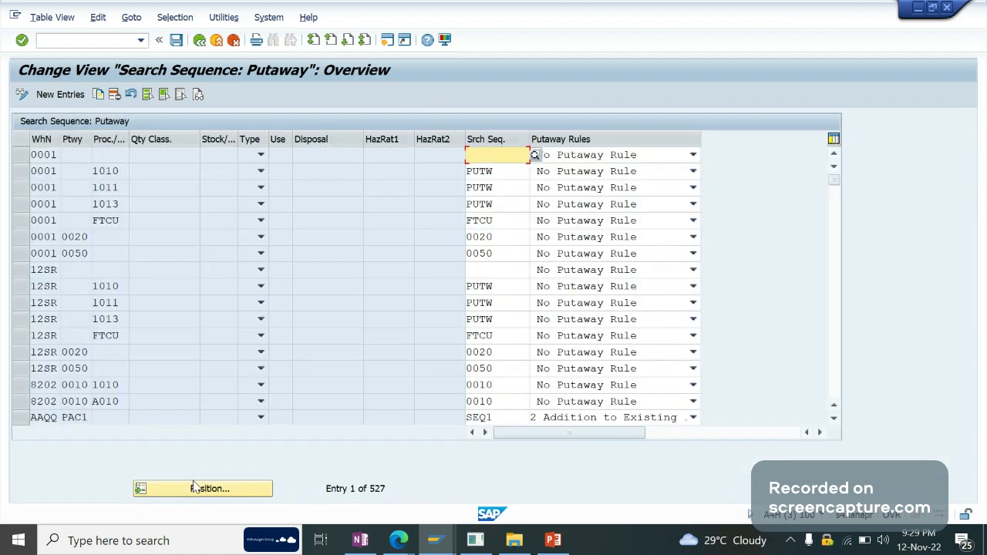
# - Position the putaway search sequence table at warehouse GA09, examine its search sequences and quantity classifications, and return to the IMG
pyautogui.click(193, 488)
pyautogui.write('g')
pyautogui.press('Down')
pyautogui.press('Return')
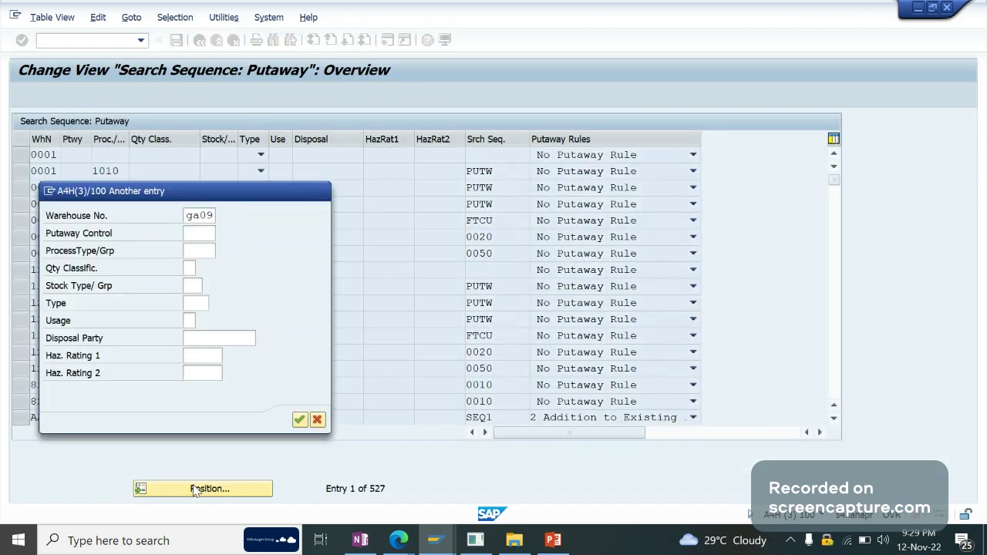
pyautogui.press('Return')
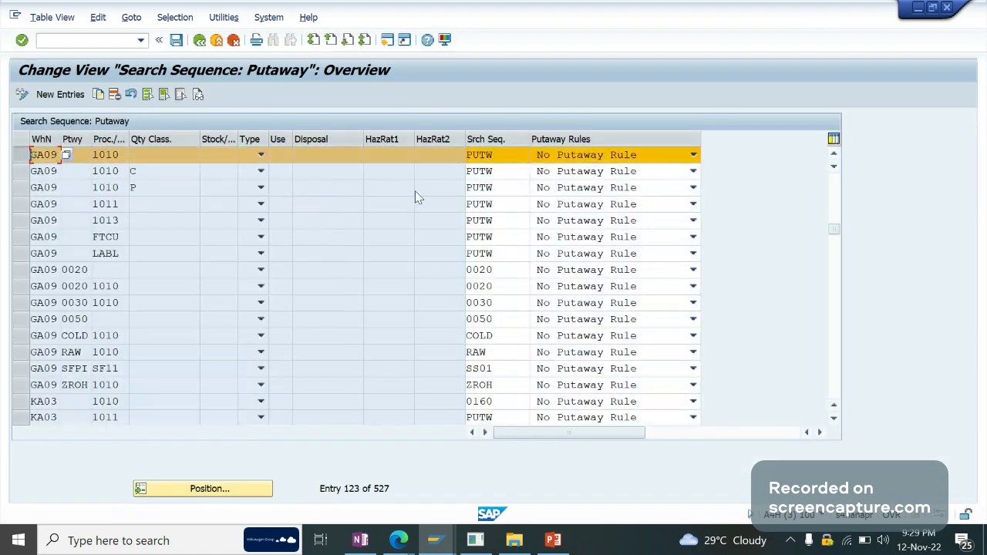
pyautogui.click(502, 155)
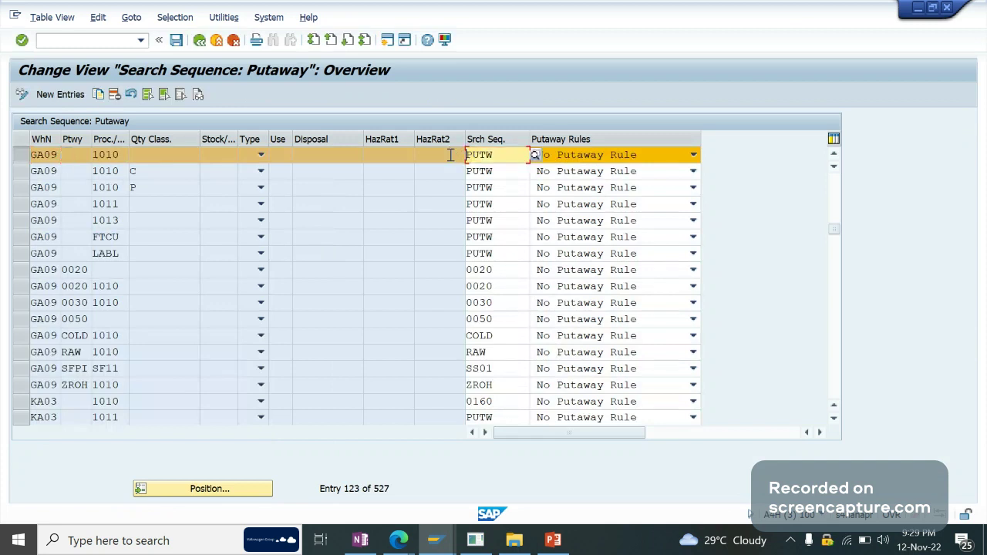
pyautogui.click(428, 155)
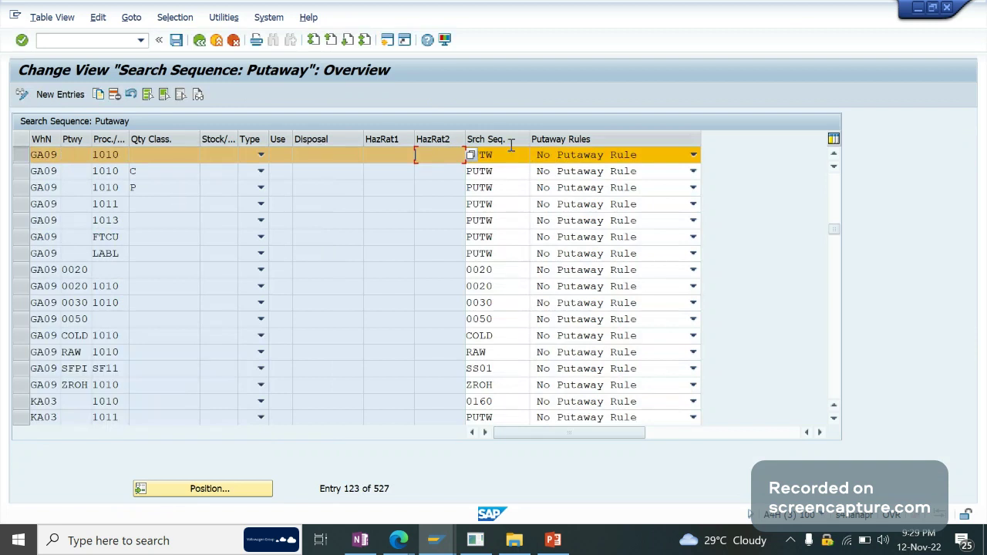
pyautogui.click(197, 172)
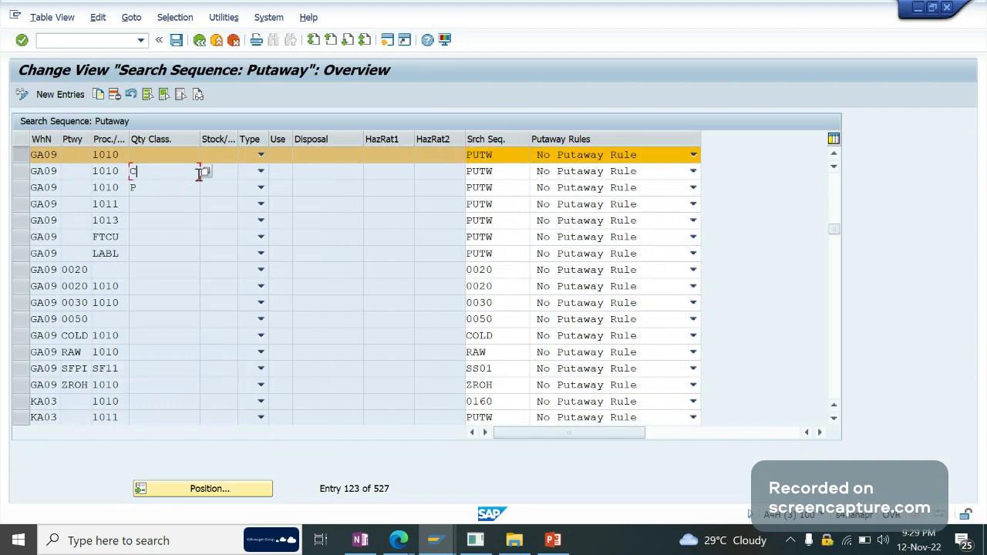
pyautogui.click(199, 40)
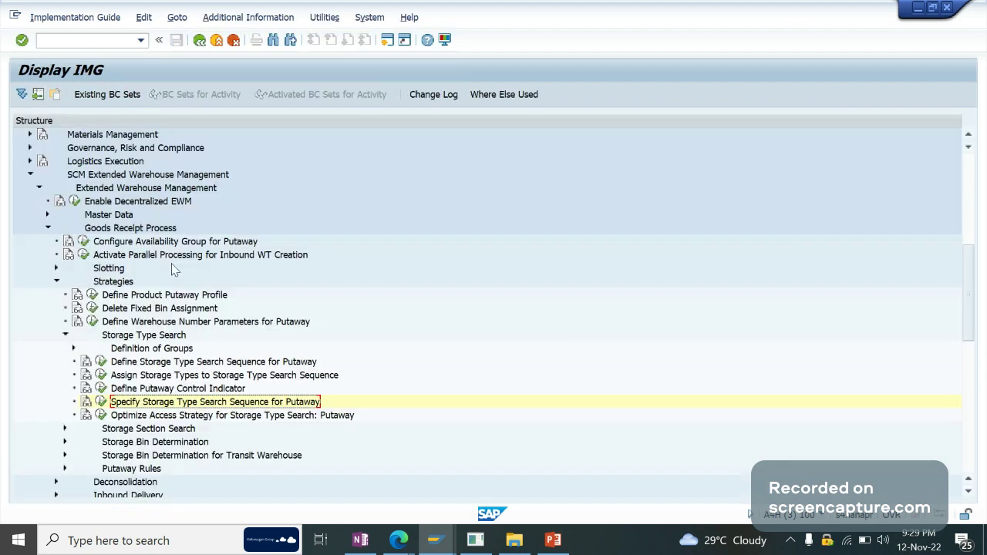
# - Open Define Storage Type Search Sequence for Putaway, position the table at warehouse GA09 and select the PUTW sequence
pyautogui.click(100, 363)
pyautogui.click(187, 494)
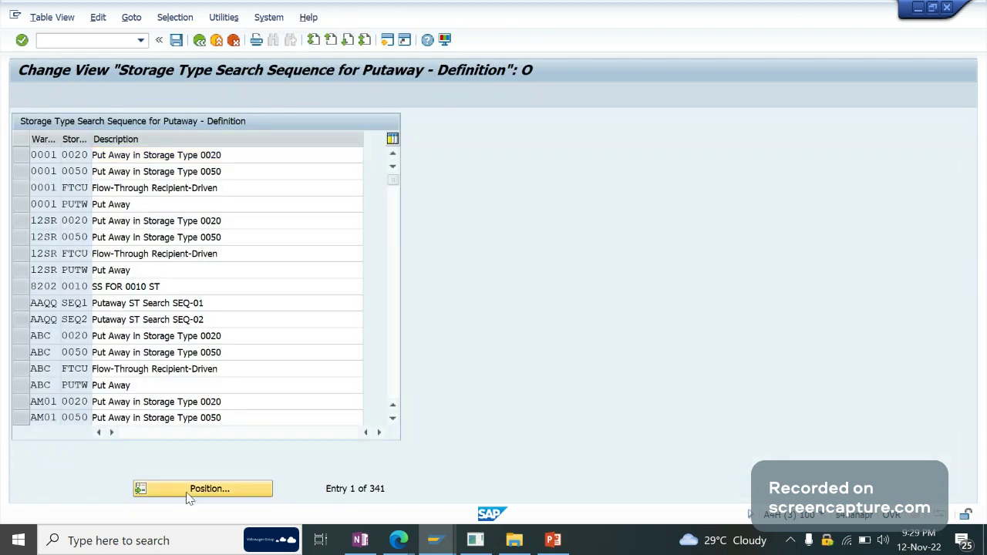
pyautogui.write('GA09')
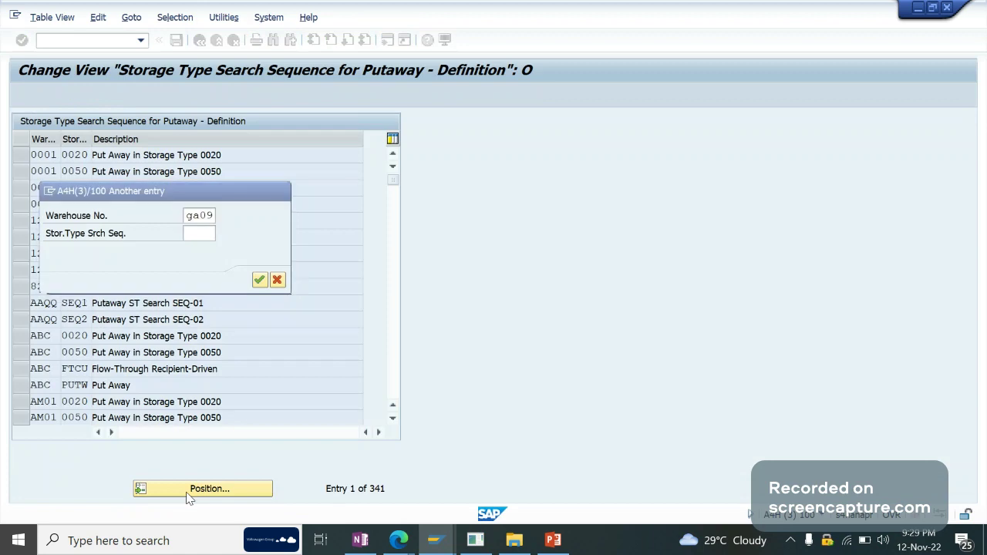
pyautogui.press('Return')
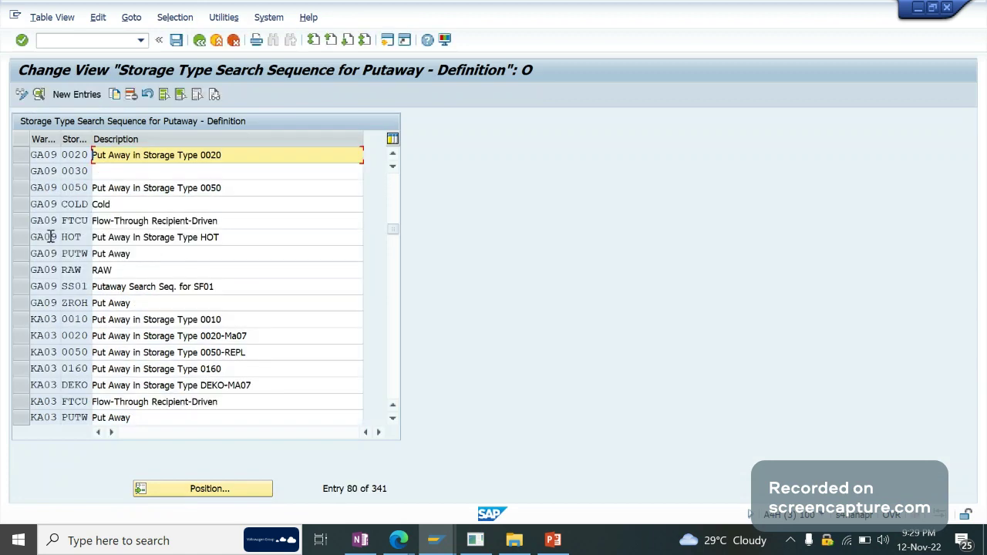
pyautogui.click(20, 255)
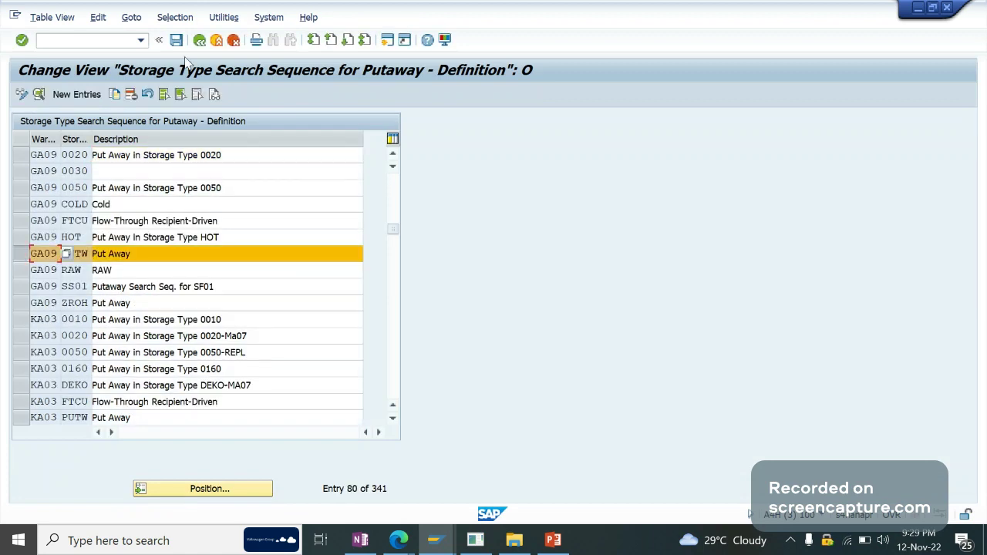
# - Return to the IMG, open Assign Storage Types to Storage Type Search Sequence and position the table at warehouse GA09, search sequence PUTW
pyautogui.click(199, 39)
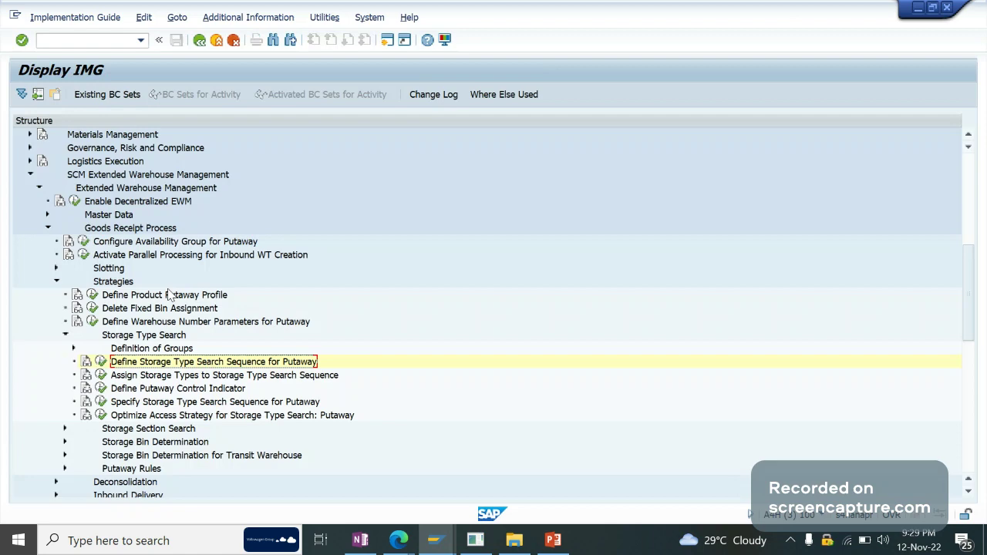
pyautogui.click(101, 375)
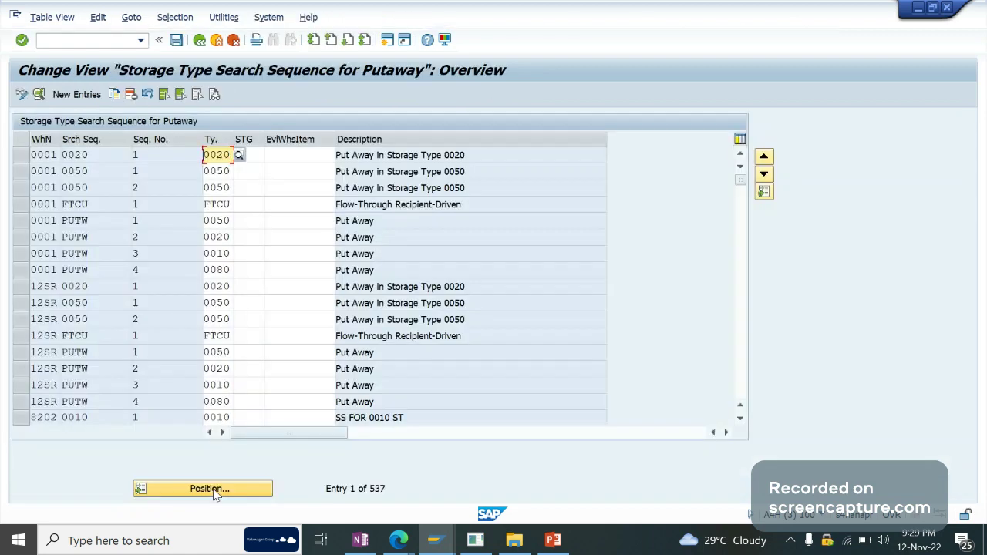
pyautogui.click(215, 489)
pyautogui.write('ga09')
pyautogui.press('Tab')
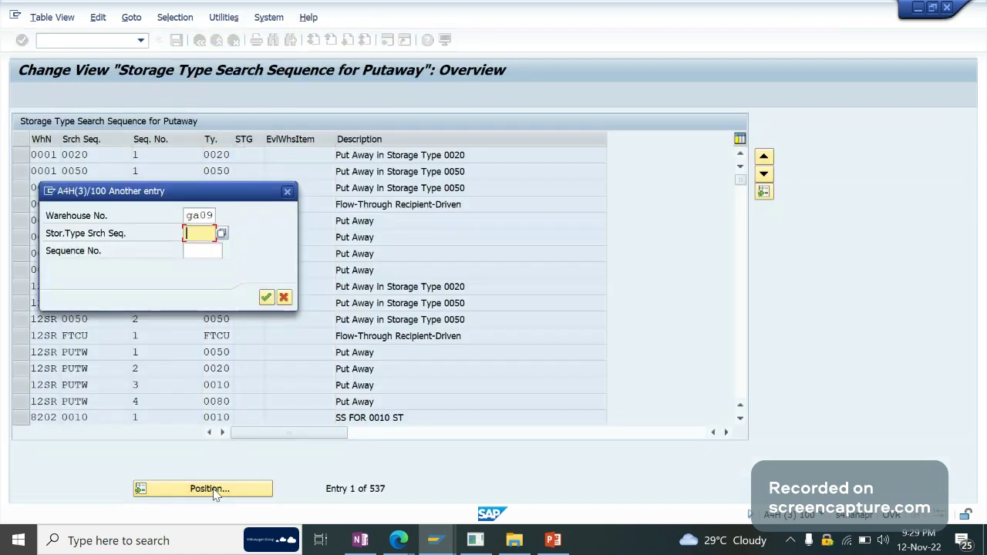
pyautogui.write('putw')
pyautogui.press('Return')
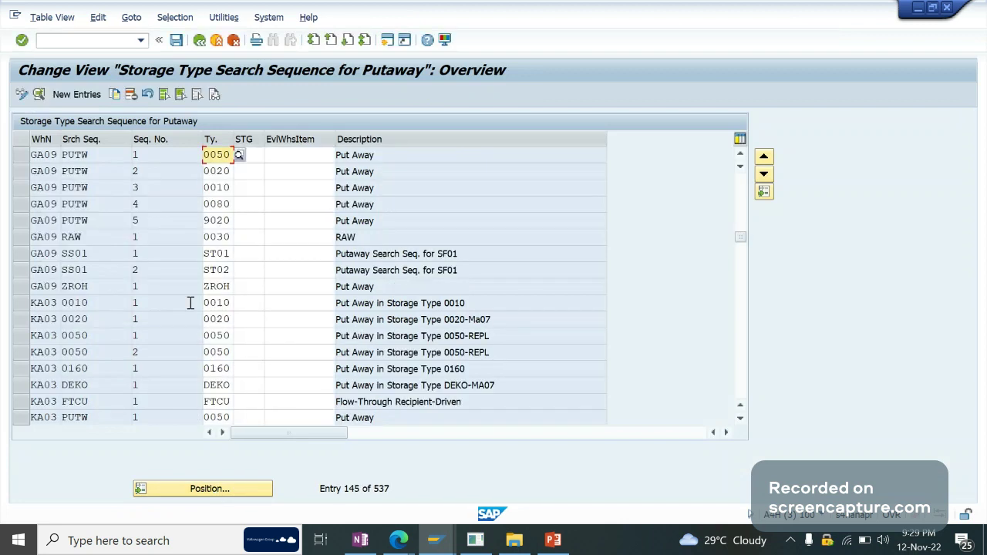
# - Examine the storage types assigned to the PUTW putaway search sequence of warehouse GA09 and their order
pyautogui.click(282, 161)
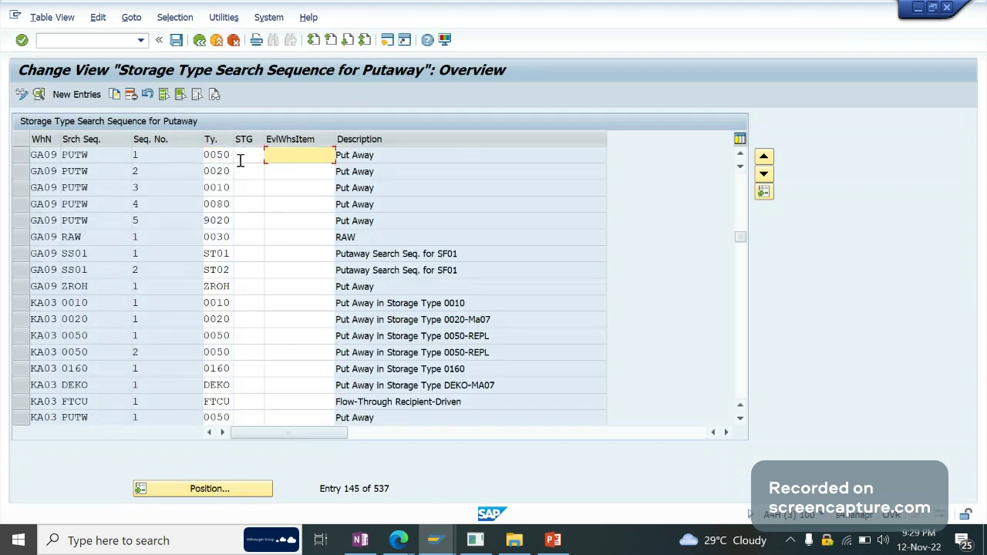
pyautogui.click(233, 157)
pyautogui.click(233, 171)
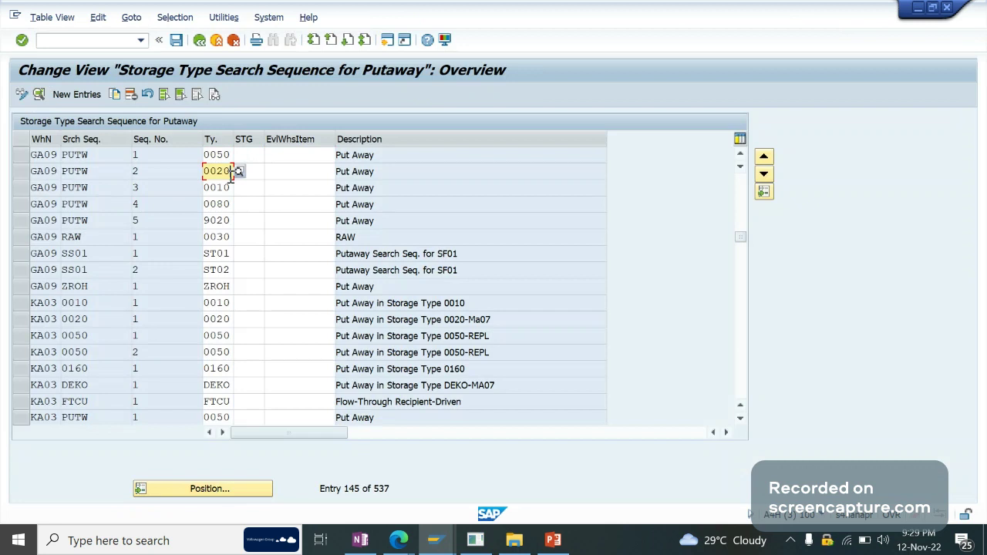
pyautogui.click(231, 188)
pyautogui.click(227, 219)
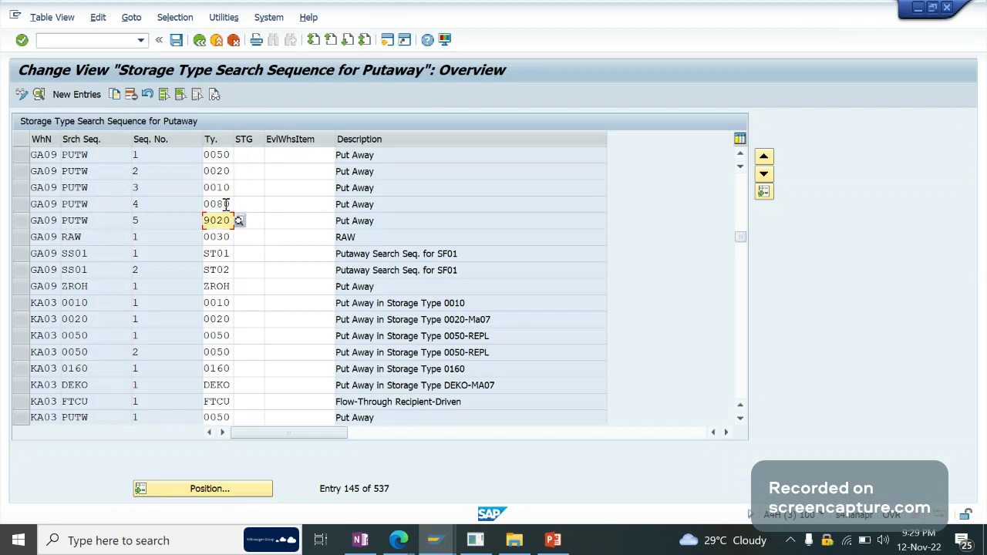
pyautogui.click(226, 204)
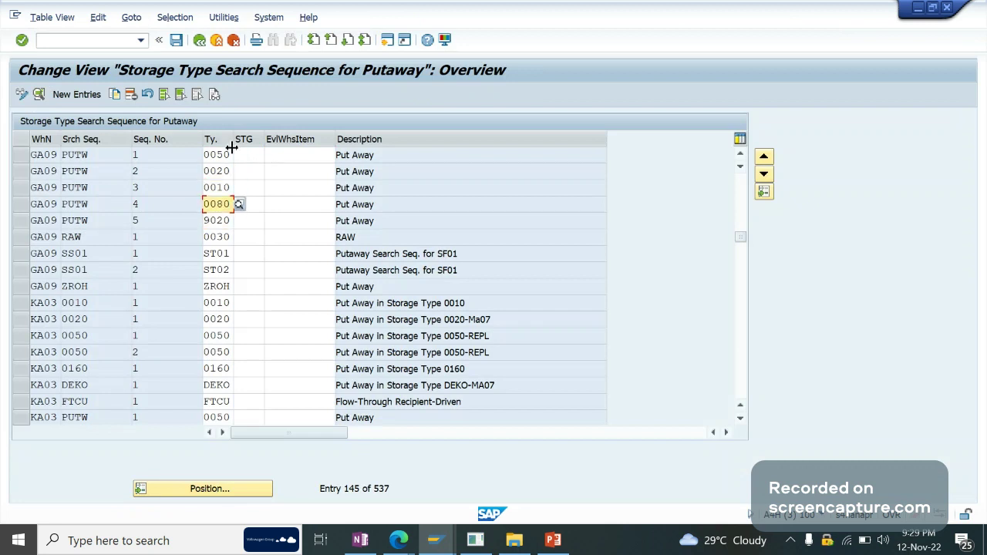
# - Select the GA09 PUTW entry with storage type 9020, examine its assignment and return to the IMG
pyautogui.click(266, 220)
pyautogui.click(227, 221)
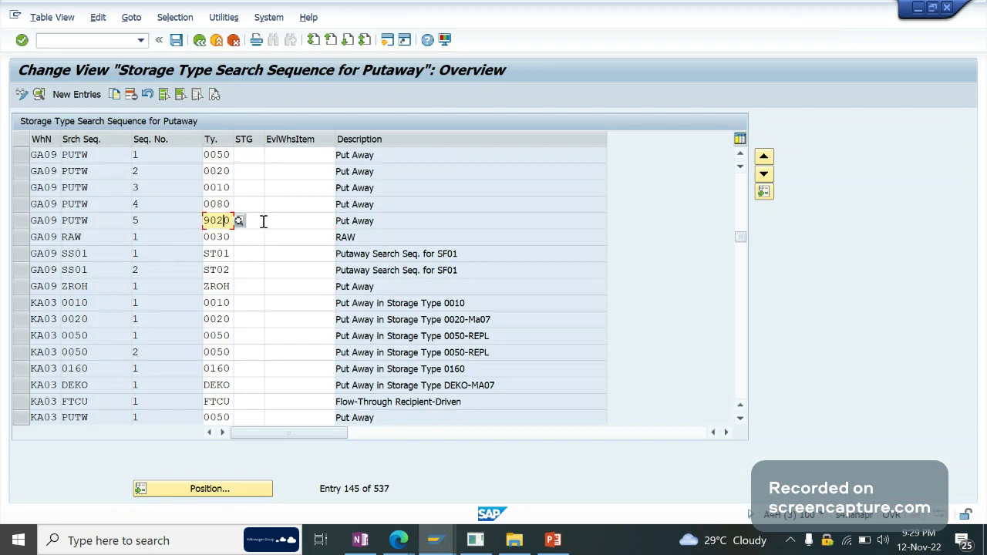
pyautogui.click(265, 221)
pyautogui.click(19, 221)
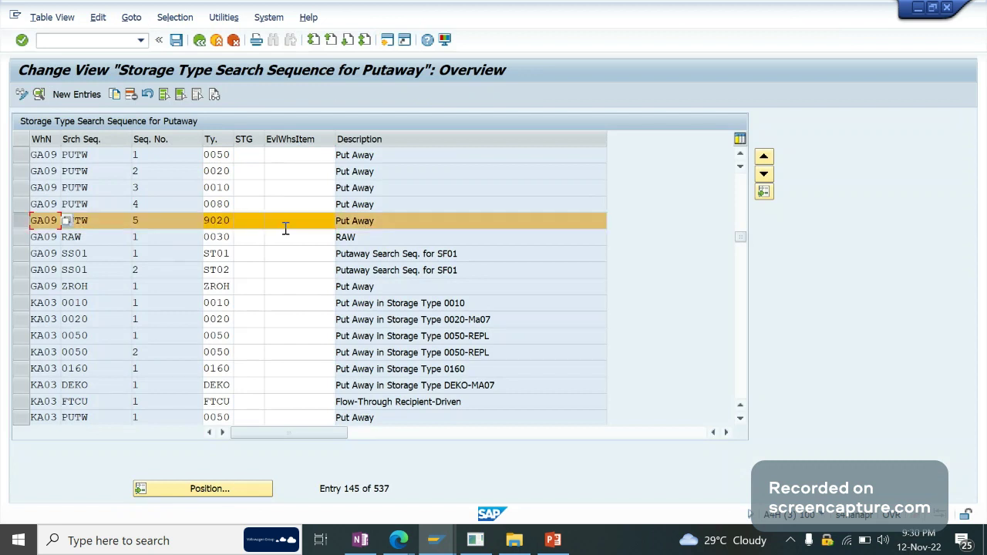
pyautogui.click(285, 228)
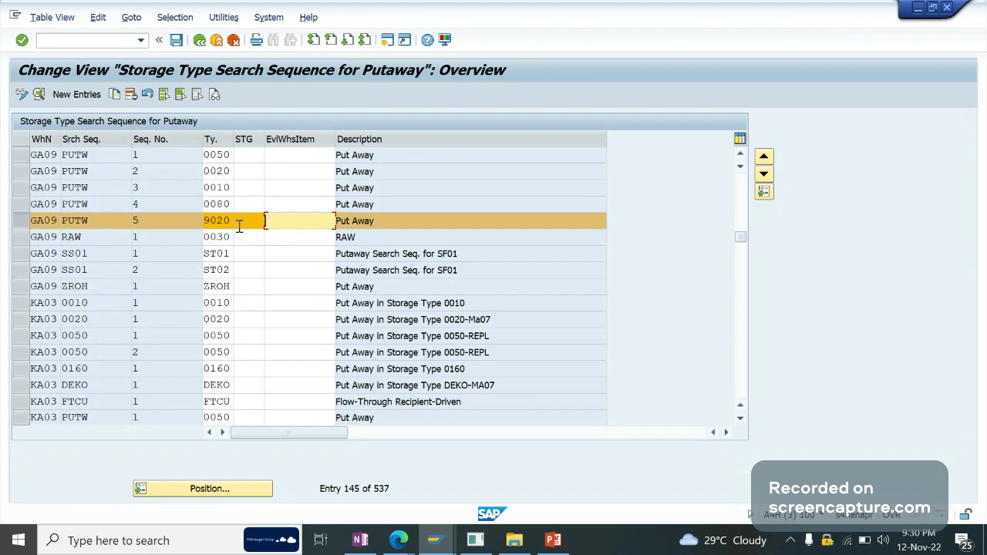
pyautogui.click(189, 223)
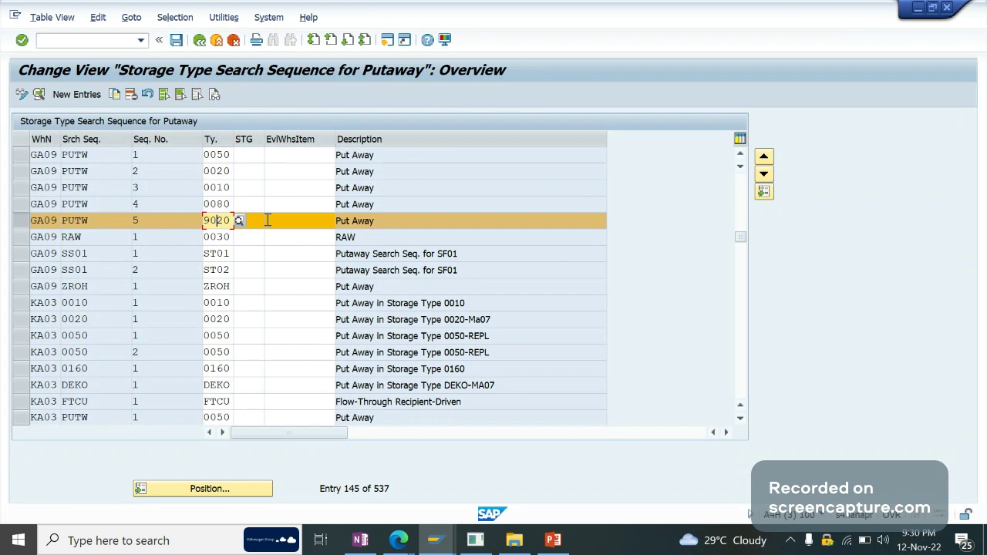
pyautogui.click(275, 221)
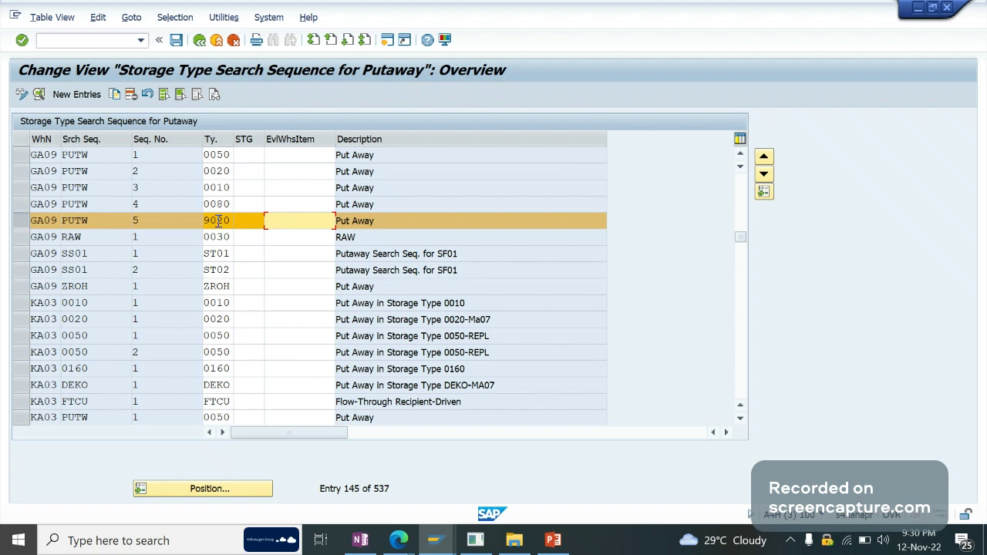
pyautogui.click(243, 226)
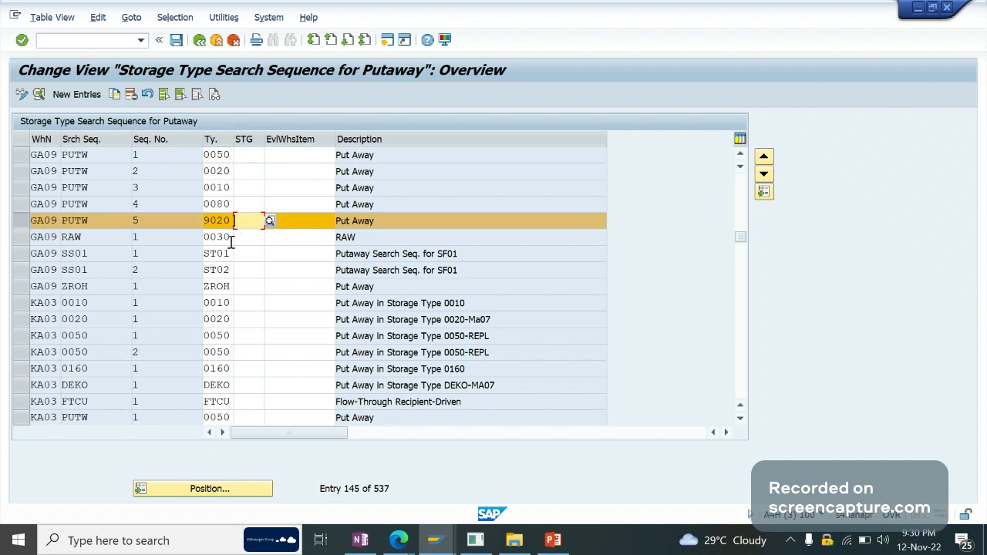
pyautogui.click(281, 221)
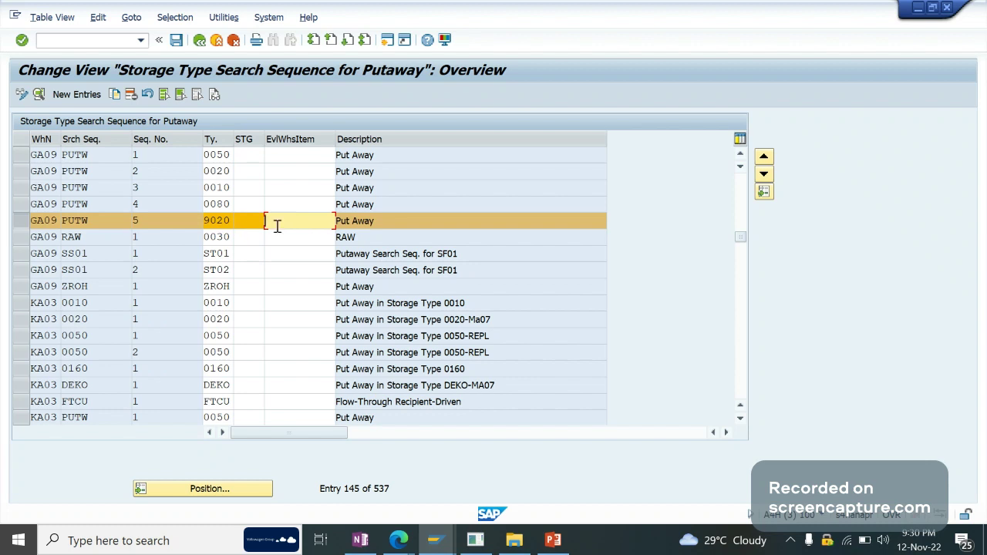
pyautogui.click(199, 39)
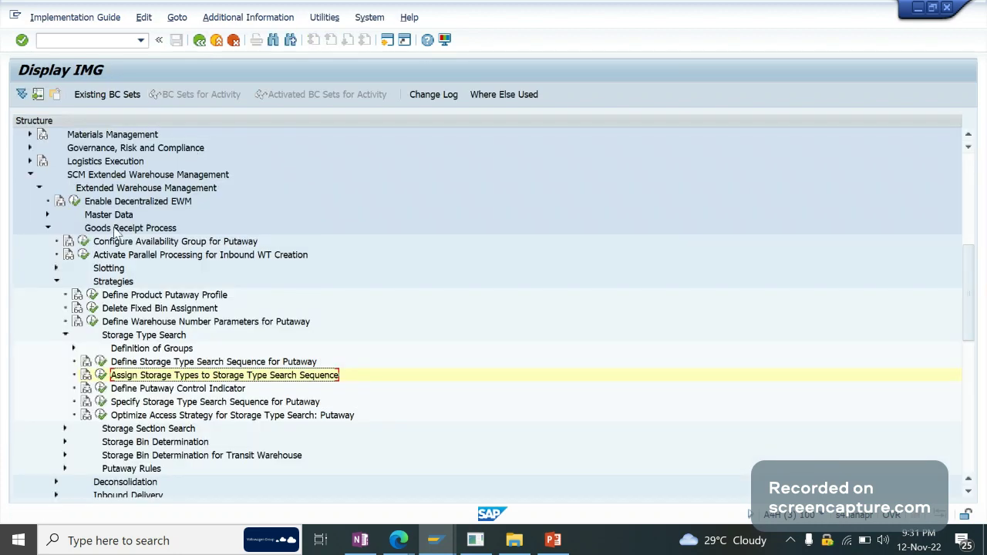
# - Collapse Goods Receipt Process, expand Strategies under Goods Issue Process and open Determine Storage Type Search Sequence for Stock Removal
pyautogui.doubleClick(116, 228)
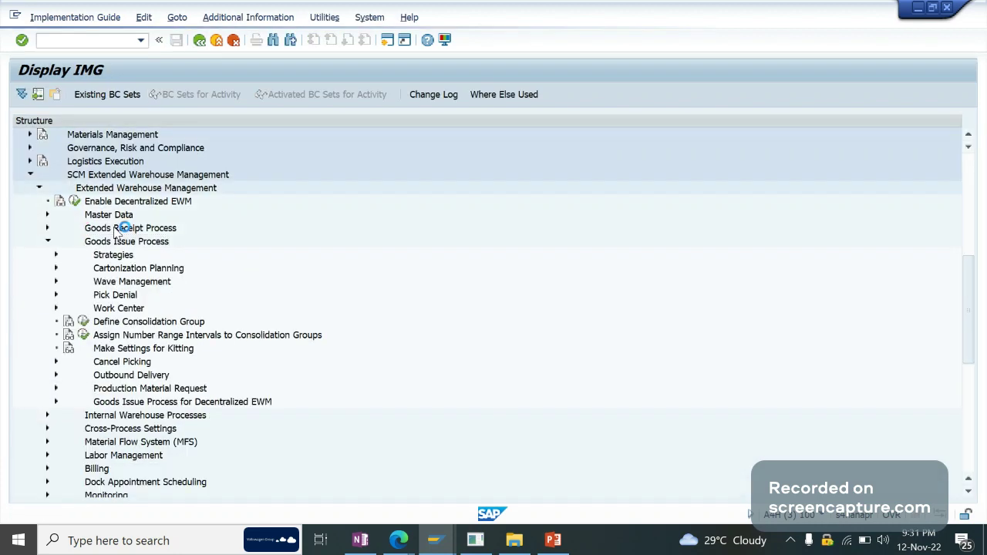
pyautogui.press('Up')
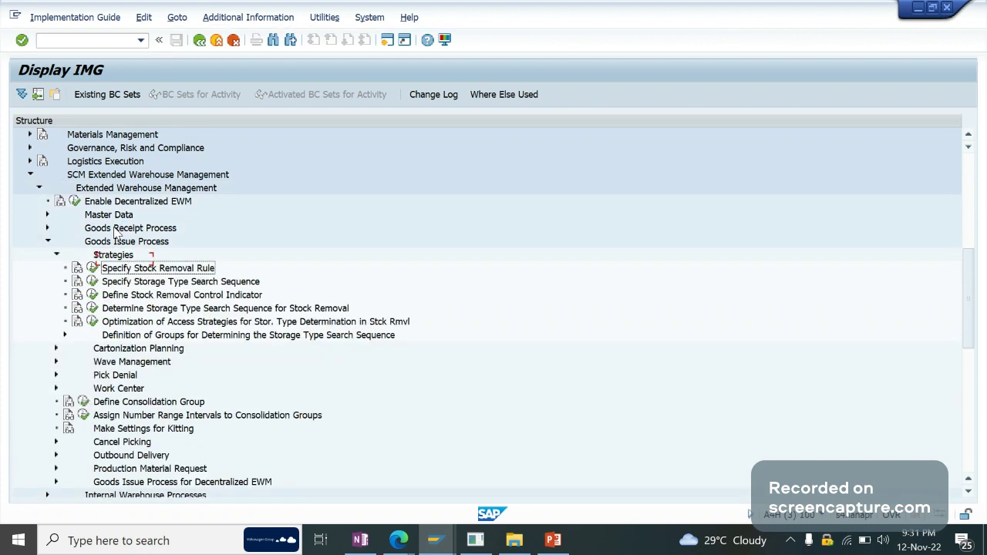
pyautogui.press('Down')
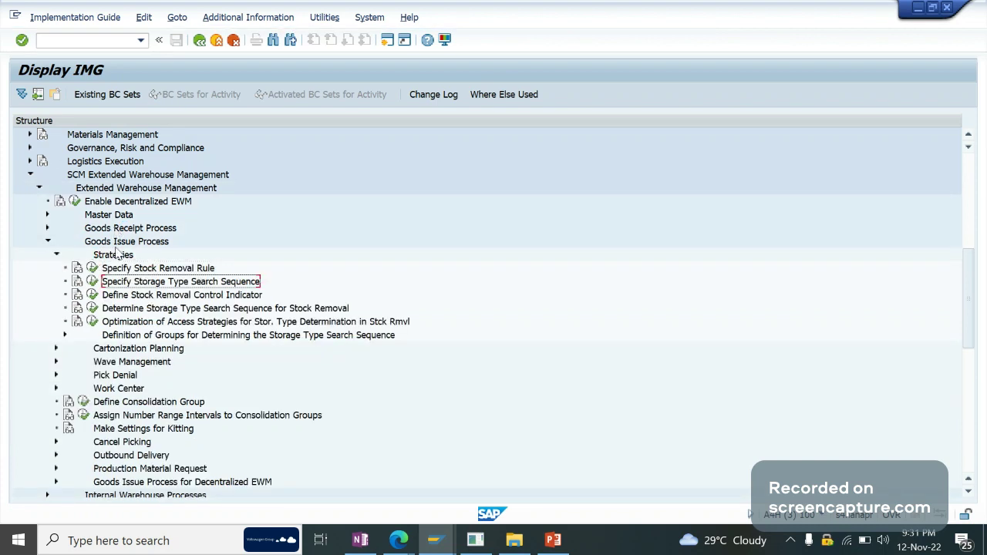
pyautogui.click(92, 308)
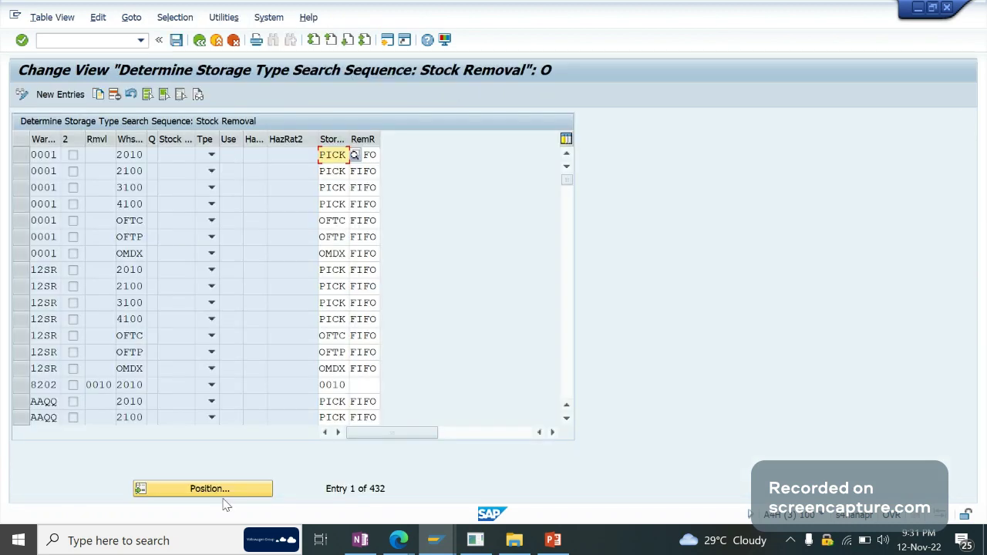
# - Position the stock removal determination table at warehouse GA09 with stock removal control "out"
pyautogui.click(221, 494)
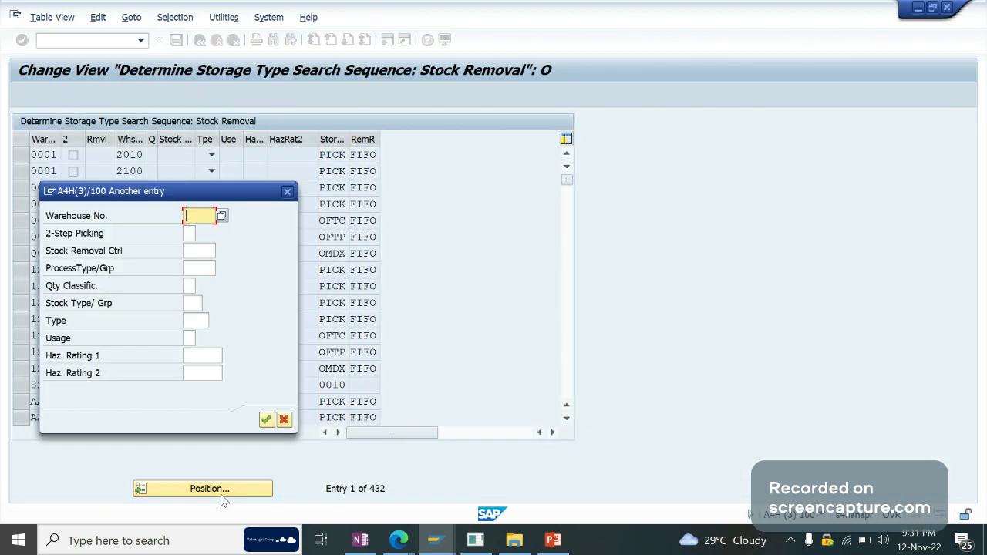
pyautogui.write('ga09')
pyautogui.press('Tab')
pyautogui.press('Tab')
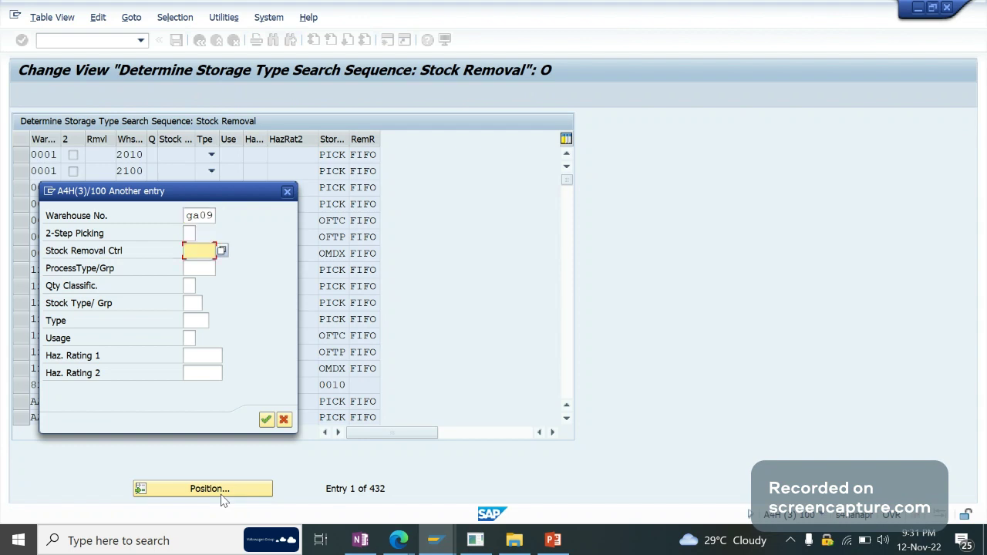
pyautogui.write('out')
pyautogui.press('Return')
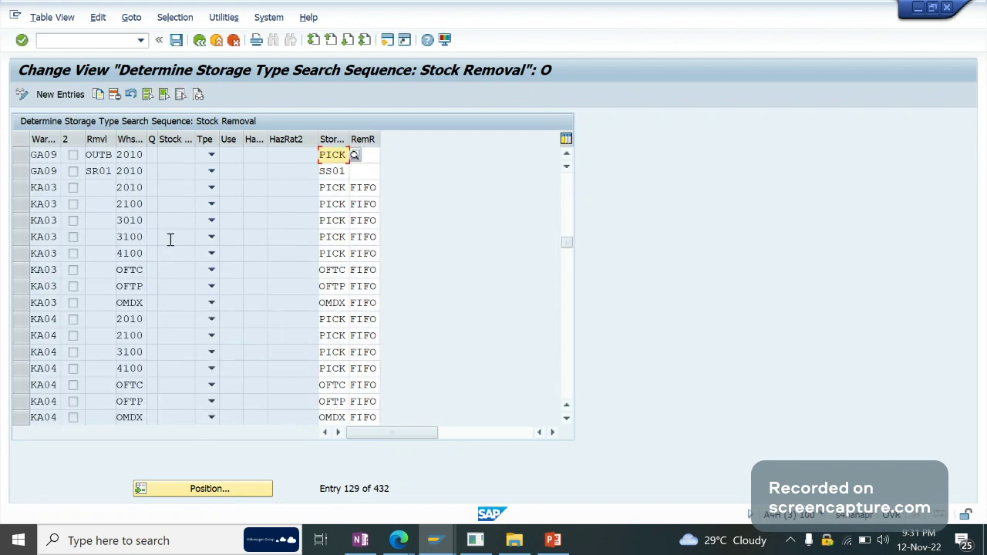
# - Examine the process types and search sequences of the GA09 stock removal entries, including those above OUTB, and return to the IMG
pyautogui.click(139, 154)
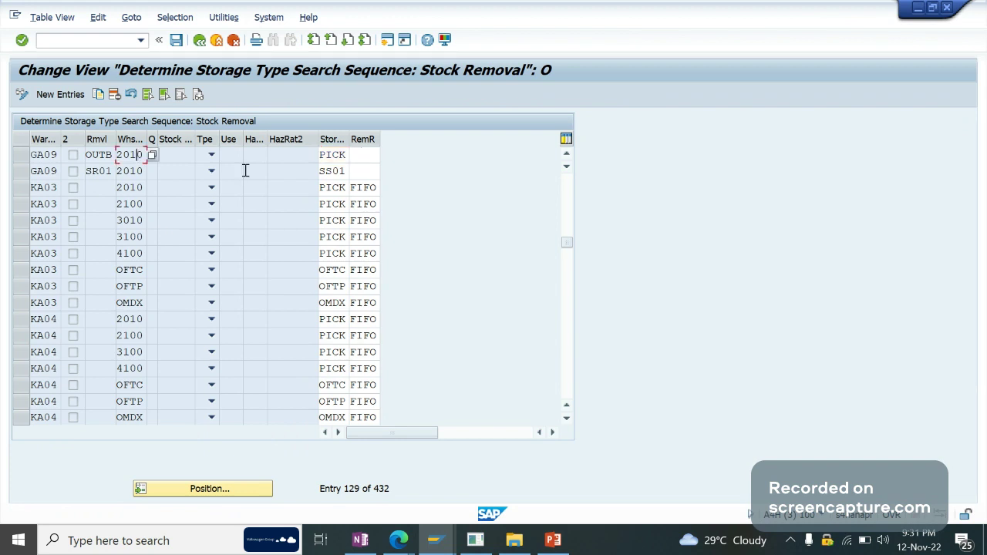
pyautogui.click(347, 158)
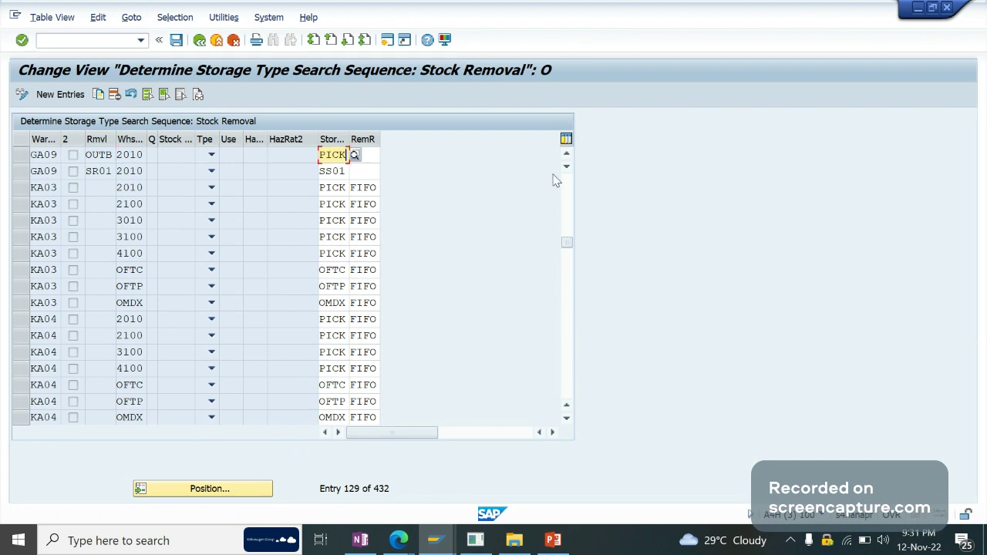
pyautogui.click(567, 156)
pyautogui.click(567, 156)
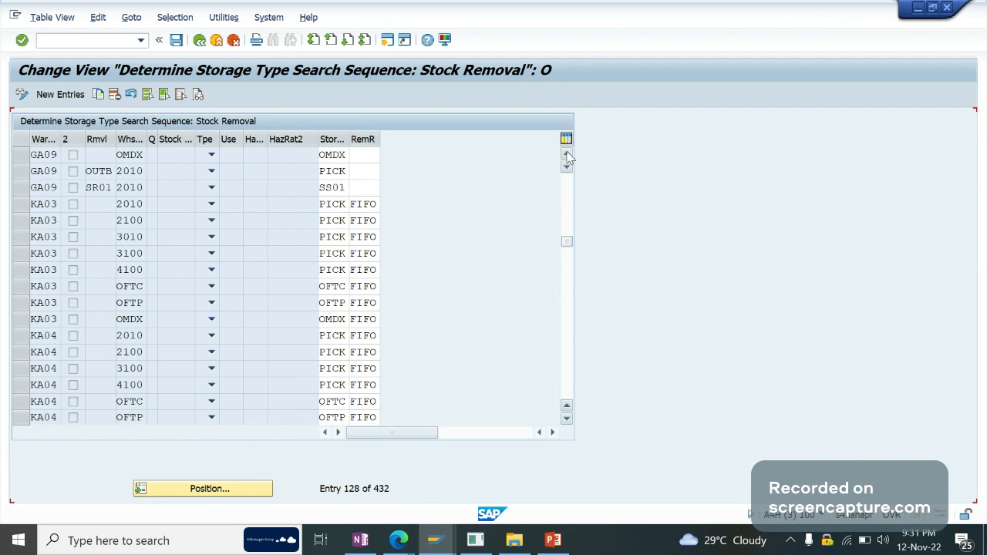
pyautogui.scroll(3, 417, 170)
pyautogui.click(335, 155)
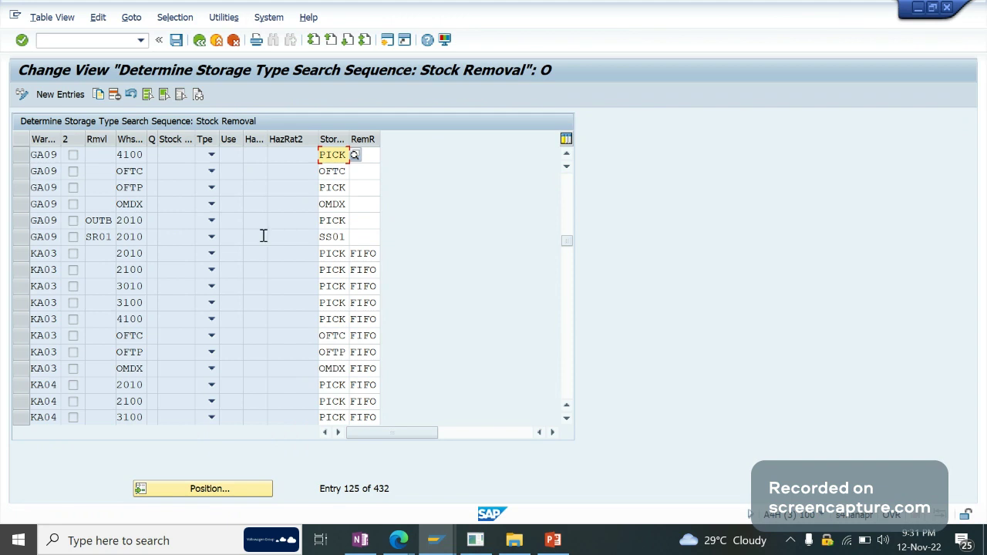
pyautogui.click(199, 40)
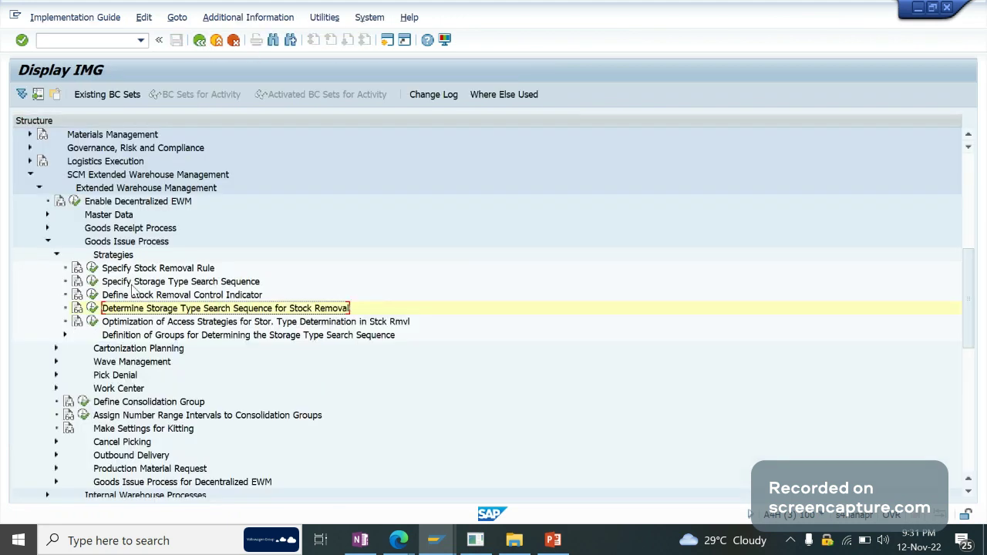
# - Open Specify Storage Type Search Sequence under the Goods Issue strategies and position the table at warehouse GA09, sequence "pi"
pyautogui.press('Down')
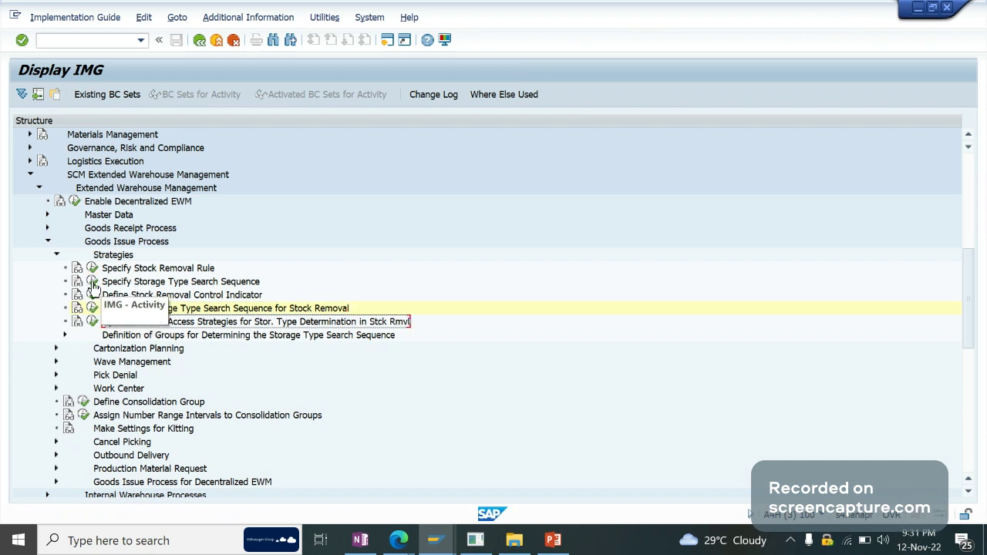
pyautogui.click(92, 282)
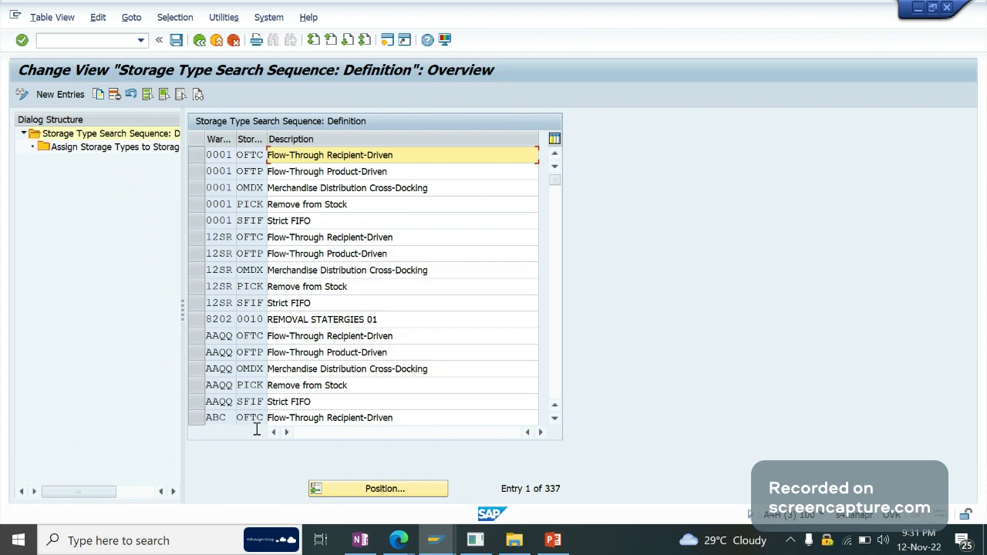
pyautogui.click(353, 489)
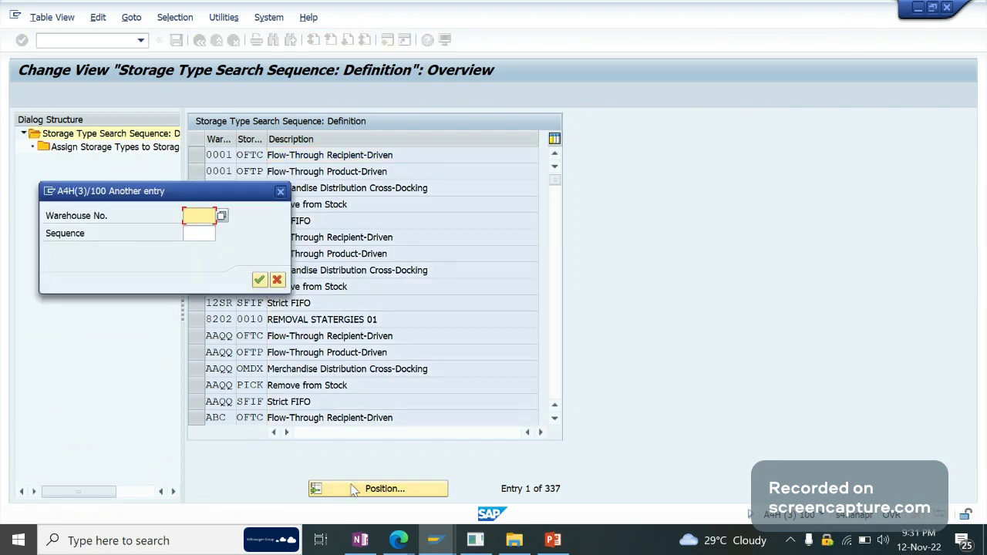
pyautogui.write('ga09')
pyautogui.press('Tab')
pyautogui.write('pi')
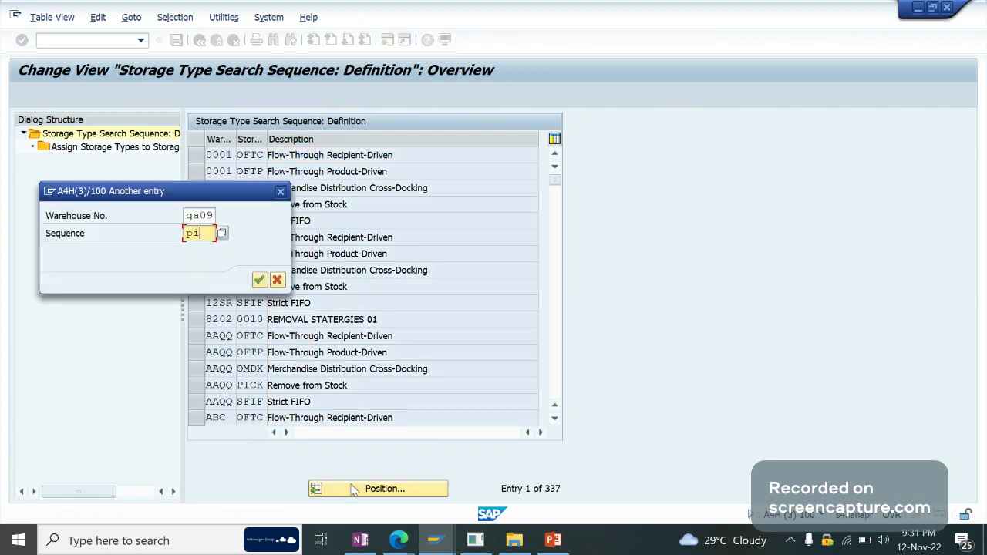
pyautogui.press('Return')
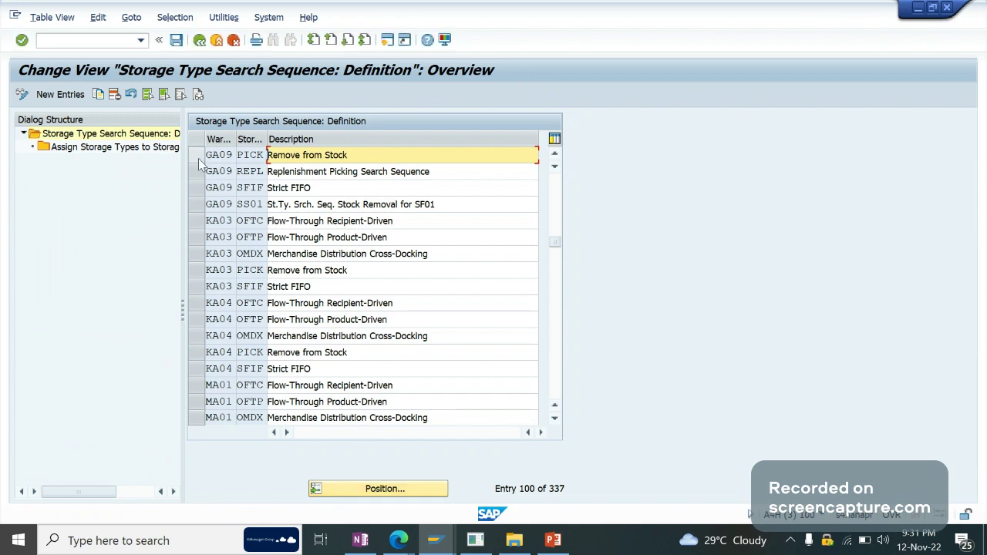
# - Select the GA09 PICK sequence, open its storage type assignment and examine the assigned storage types
pyautogui.click(196, 156)
pyautogui.doubleClick(134, 148)
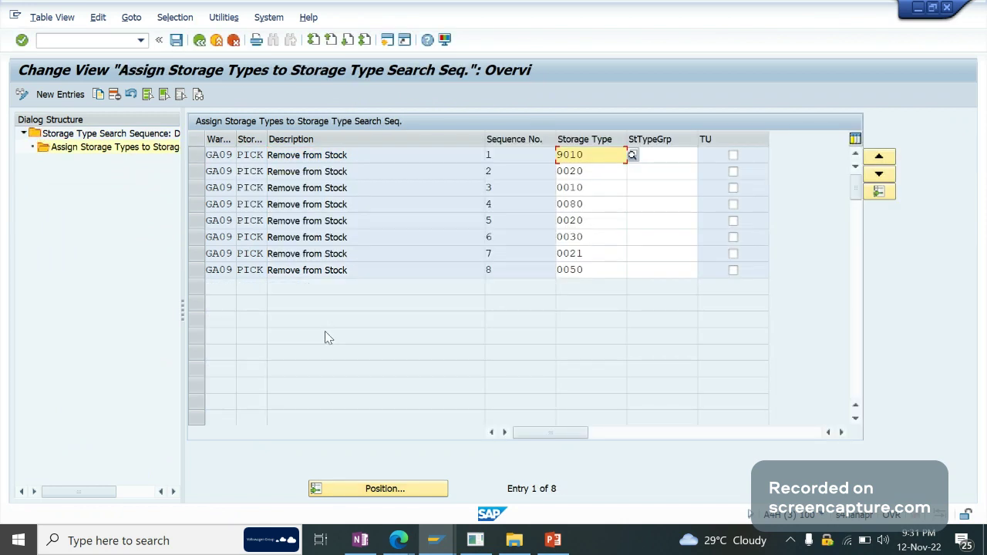
pyautogui.click(362, 204)
pyautogui.click(603, 161)
pyautogui.click(607, 191)
pyautogui.click(607, 254)
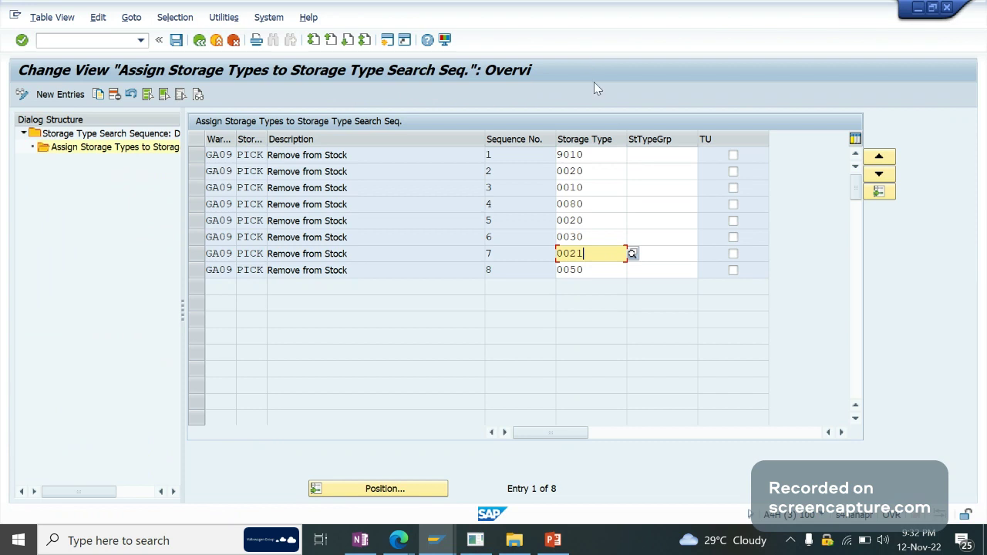
# - Examine the first GA09 PICK entry, storage type 9010, in the storage type assignment
pyautogui.click(589, 157)
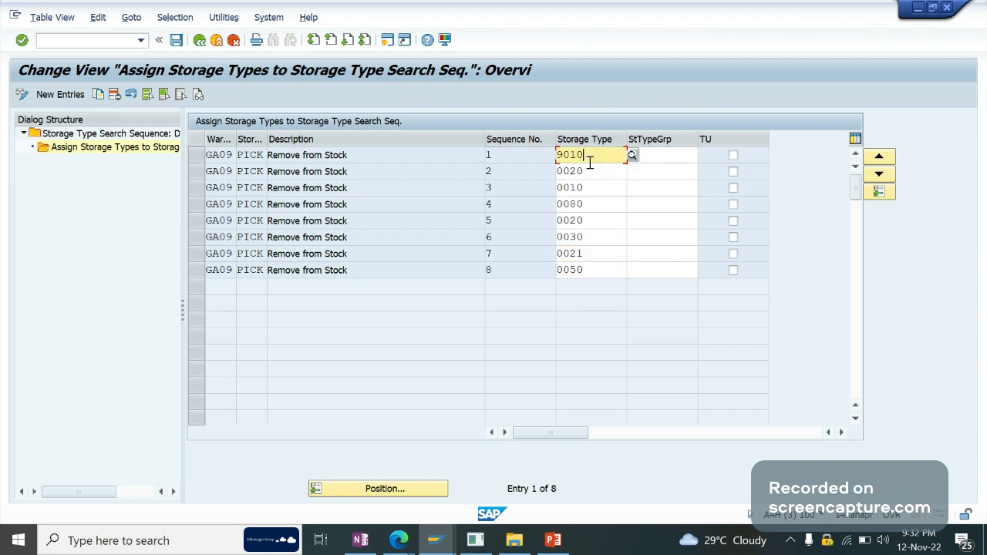
pyautogui.click(666, 160)
pyautogui.click(364, 186)
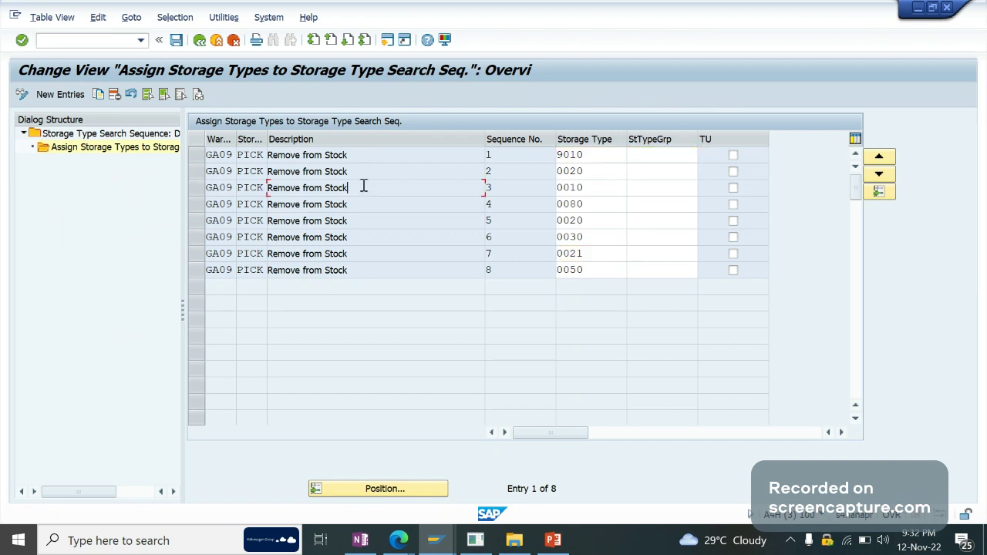
pyautogui.click(196, 159)
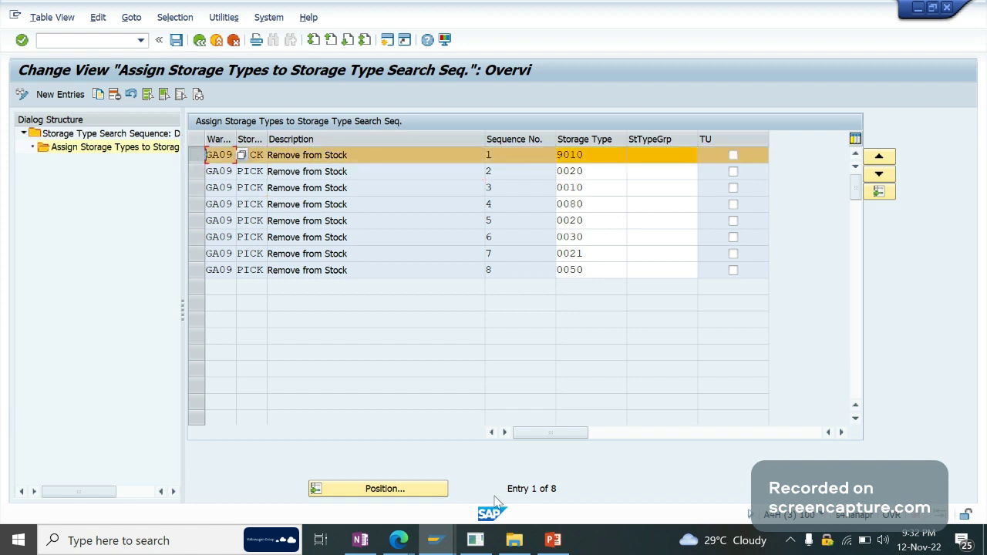
# - Check the Cross-Docking Flow slide in PowerPoint, switch back to SAP and leave the storage type assignment for the IMG
pyautogui.click(553, 540)
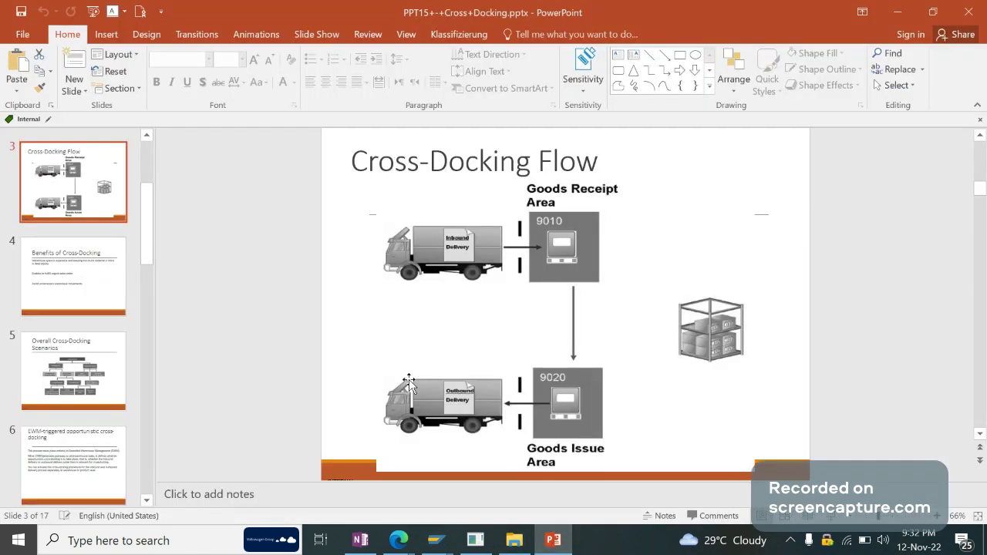
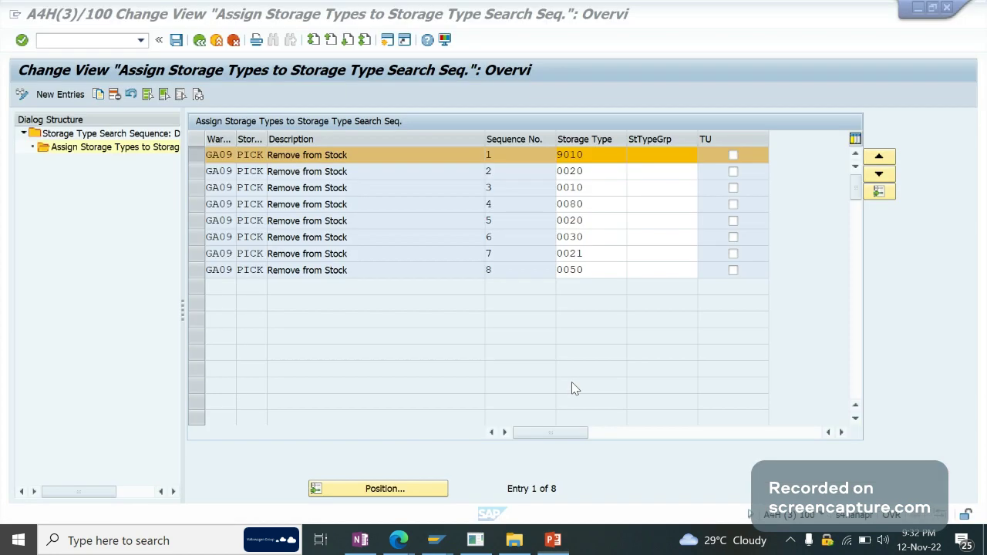
pyautogui.hotkey('alt', 'Tab')
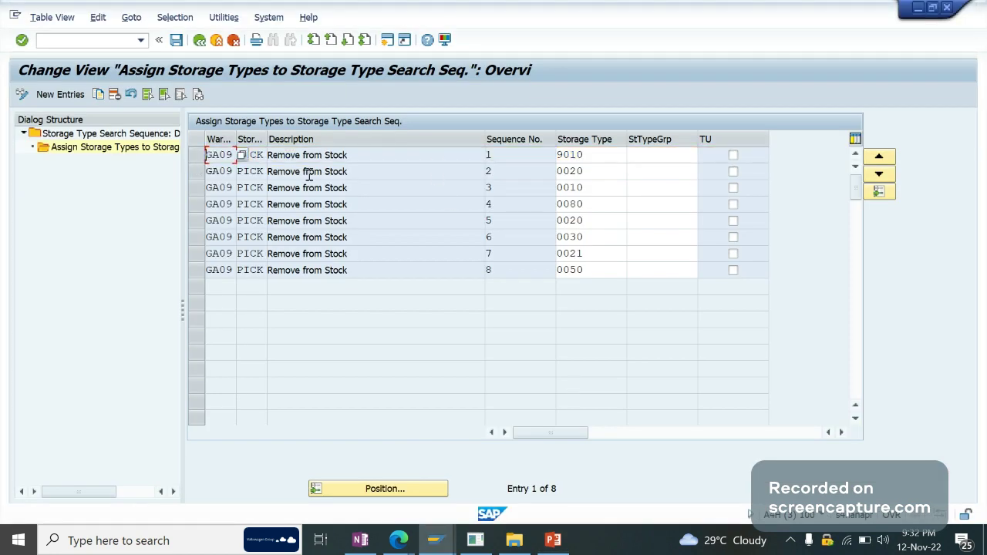
pyautogui.click(330, 186)
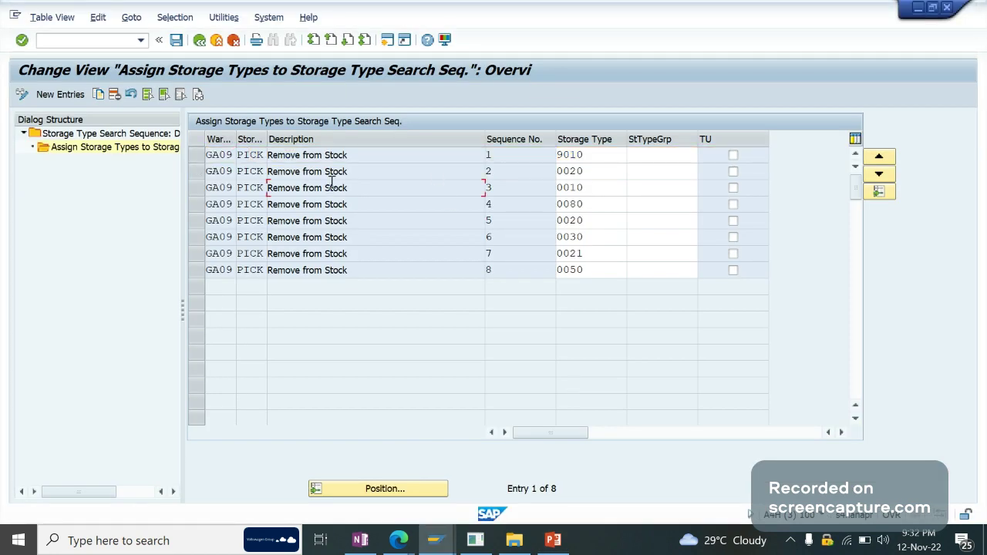
pyautogui.click(217, 40)
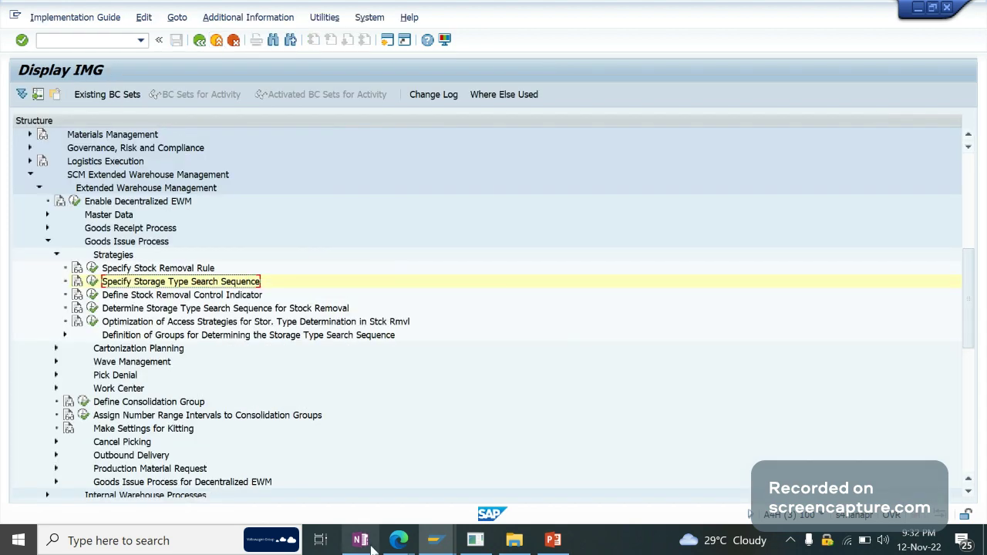
# - Switch to OneNote, make the putaway and picking strategy line bold and remove the blank line above it
pyautogui.hotkey('alt', 'Tab')
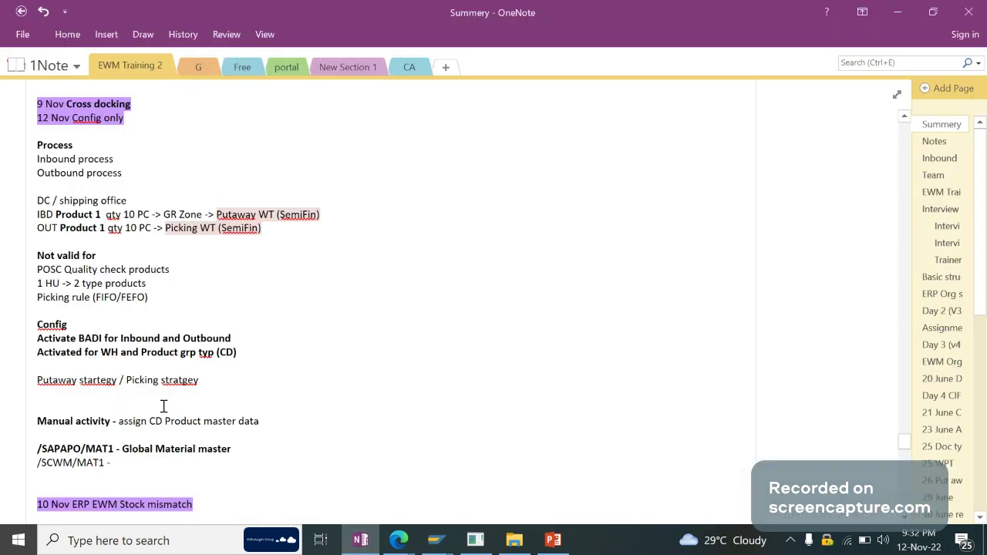
pyautogui.moveTo(209, 381); pyautogui.dragTo(35, 380)
pyautogui.hotkey('ctrl', 'b')
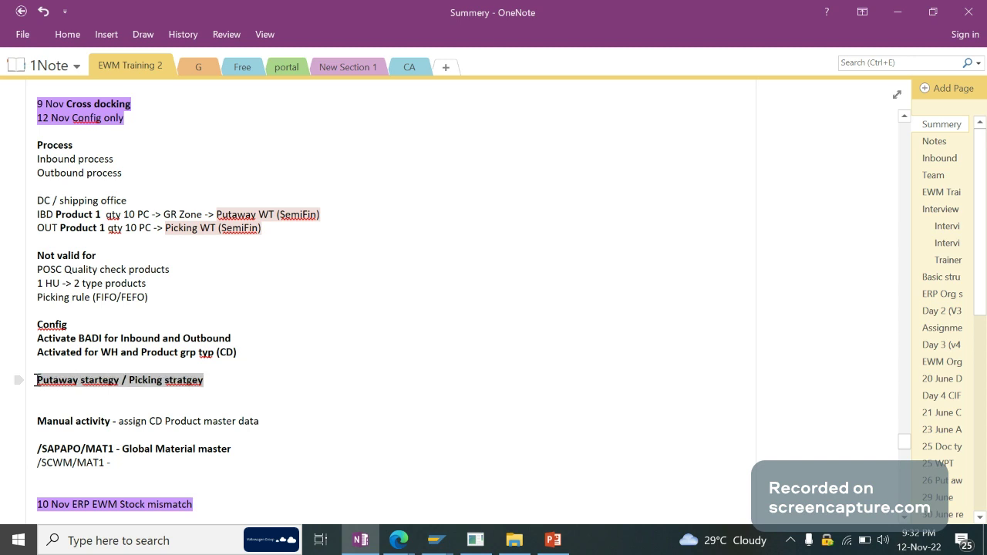
pyautogui.click(78, 368)
pyautogui.press('BackSpace')
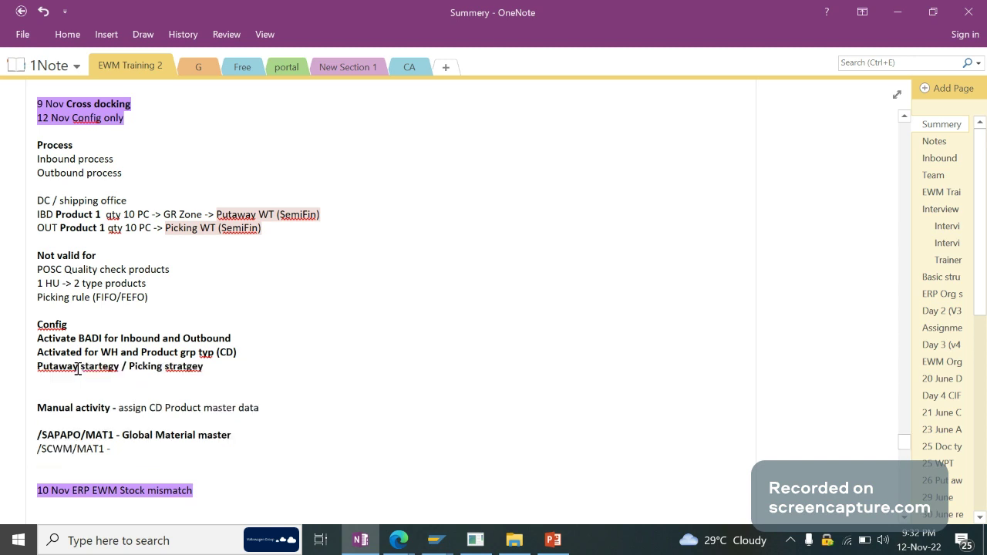
# - Review the manual activity note on assigning CD product master data and the /SCWM/MAT1 line below it
pyautogui.click(282, 402)
pyautogui.moveTo(280, 410); pyautogui.dragTo(123, 415)
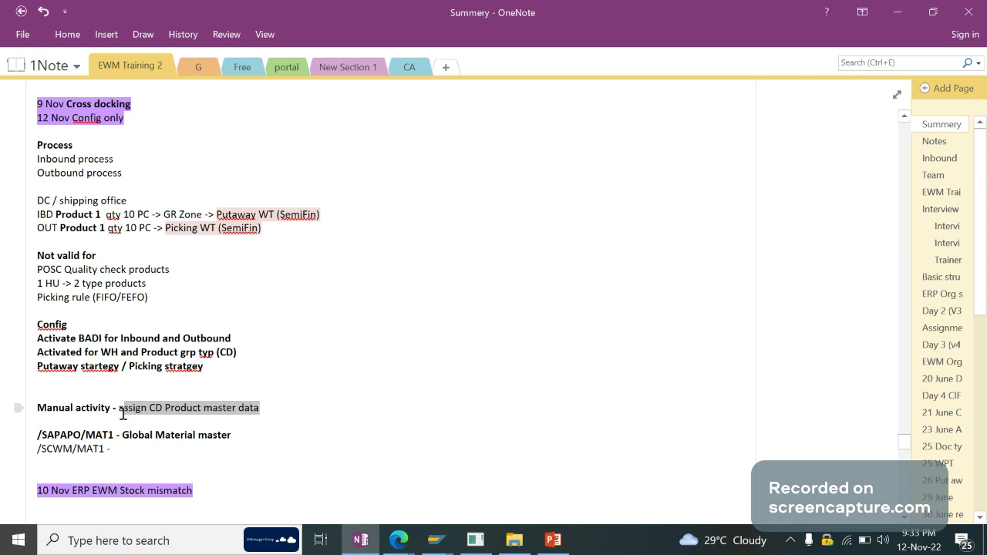
pyautogui.click(149, 445)
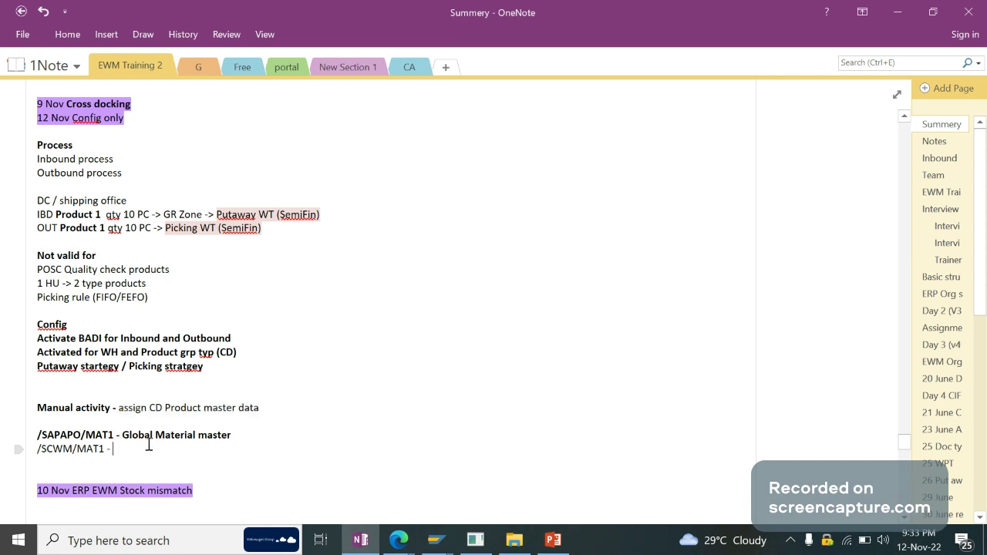
# - Switch to the cross-docking presentation in PowerPoint and go to slide 14, Configuration – CD Activation
pyautogui.click(552, 540)
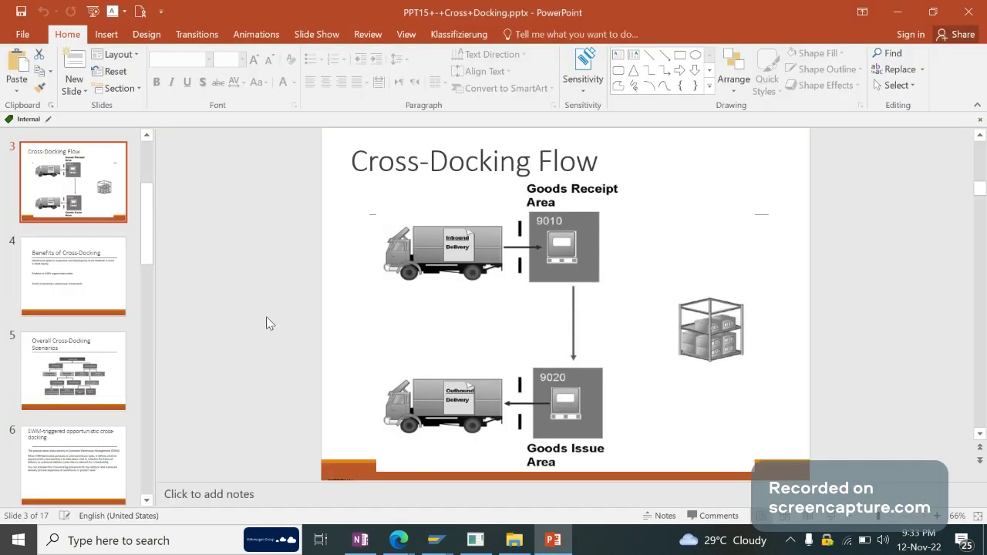
pyautogui.click(91, 354)
pyautogui.press('Down')
pyautogui.press('Down')
pyautogui.press('Down')
pyautogui.press('Down')
pyautogui.press('Down')
pyautogui.press('Down')
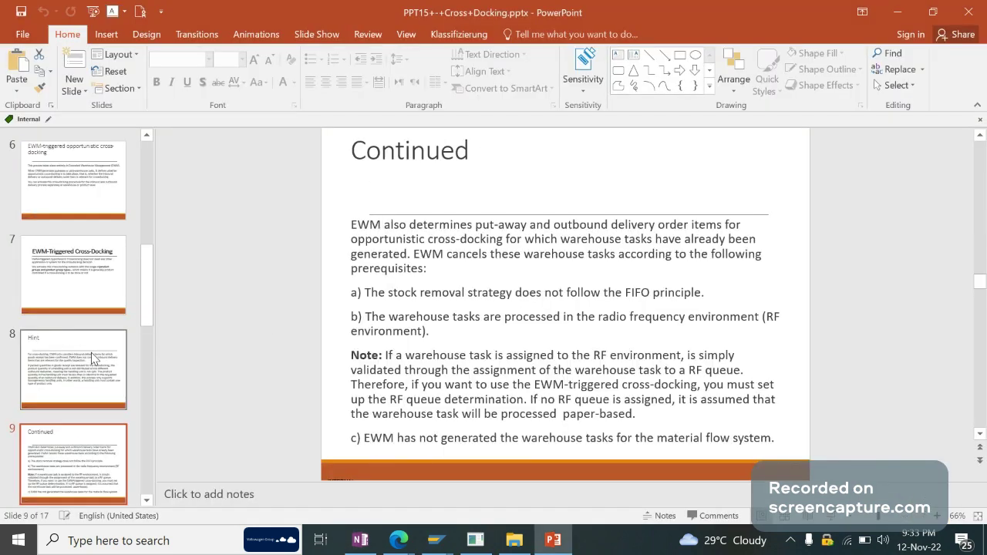
pyautogui.scroll(-4, 93, 358)
pyautogui.click(93, 358)
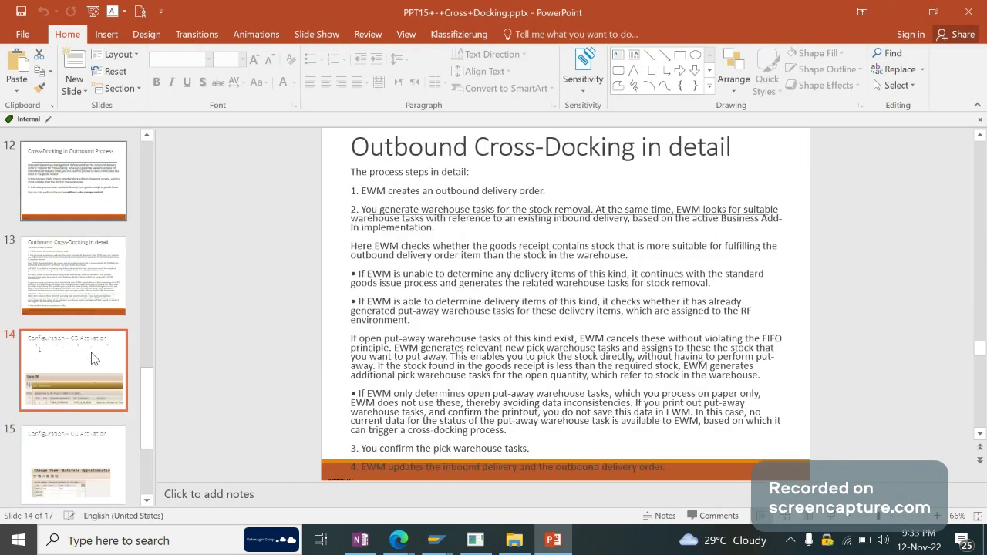
# - Examine the CD Activation, Dock Area in search strategy and Activate CD Product slides, ending on slide 15
pyautogui.press('Down')
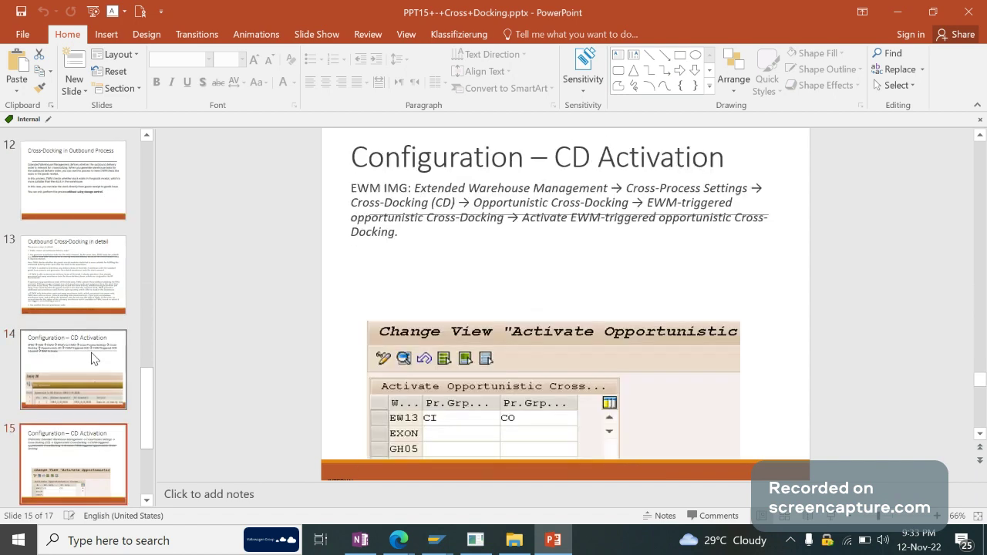
pyautogui.press('Up')
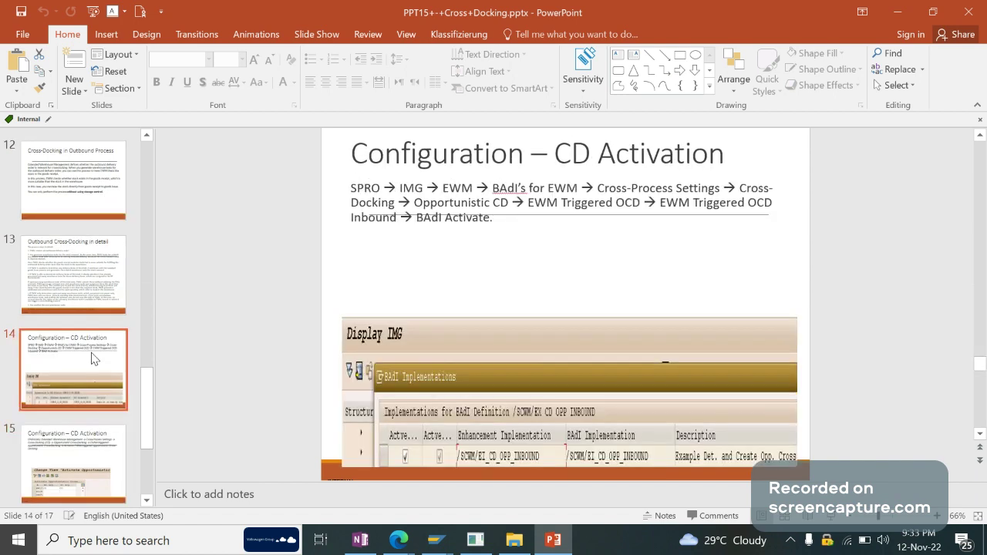
pyautogui.press('Down')
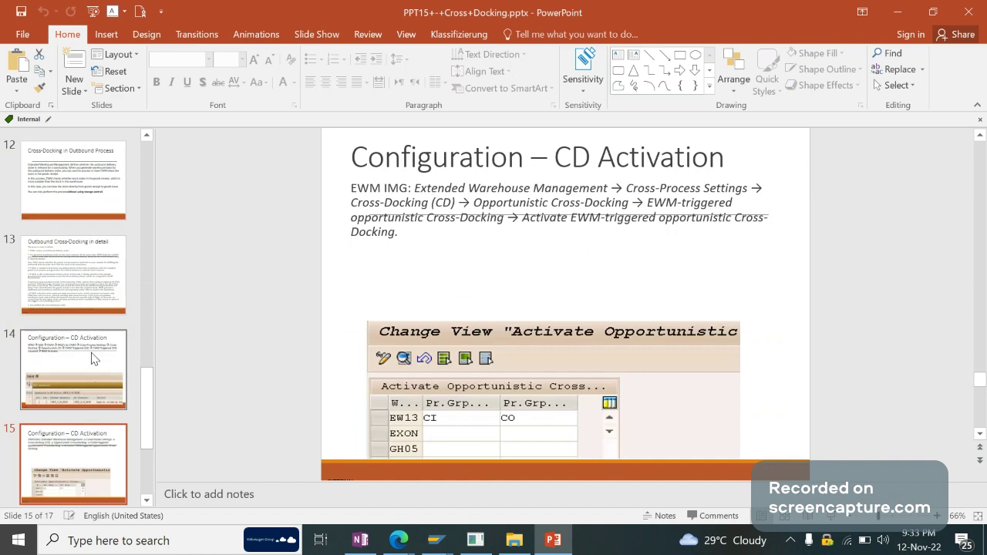
pyautogui.press('Down')
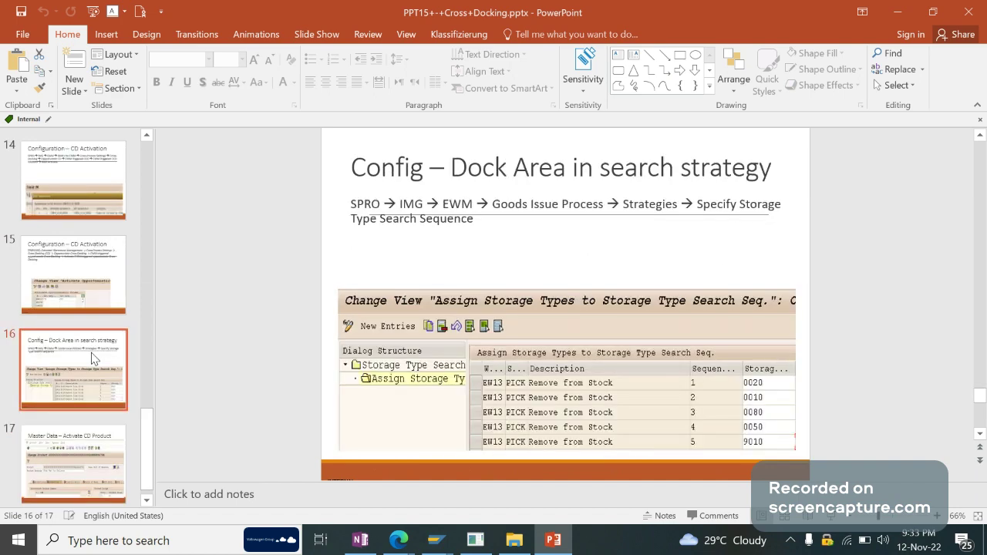
pyautogui.press('Down')
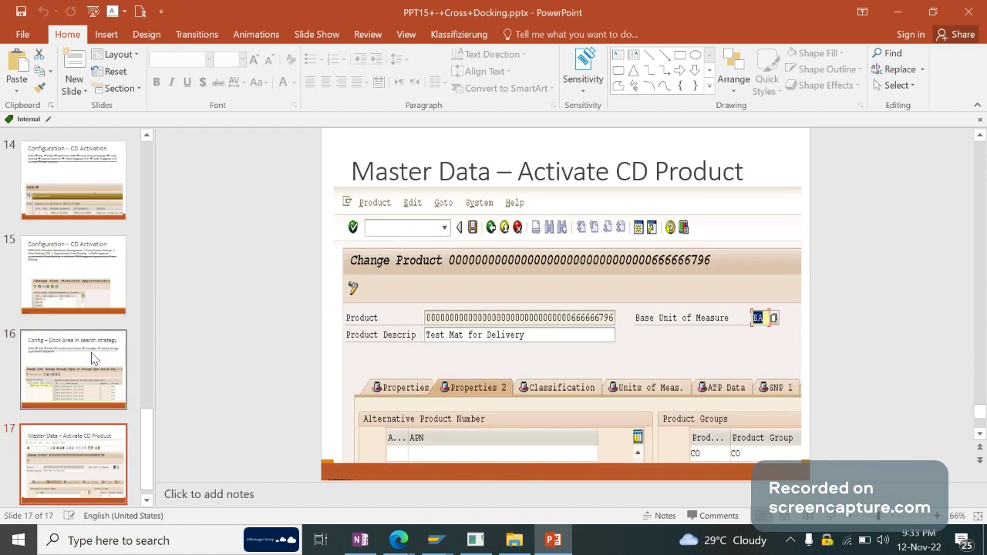
pyautogui.click(92, 358)
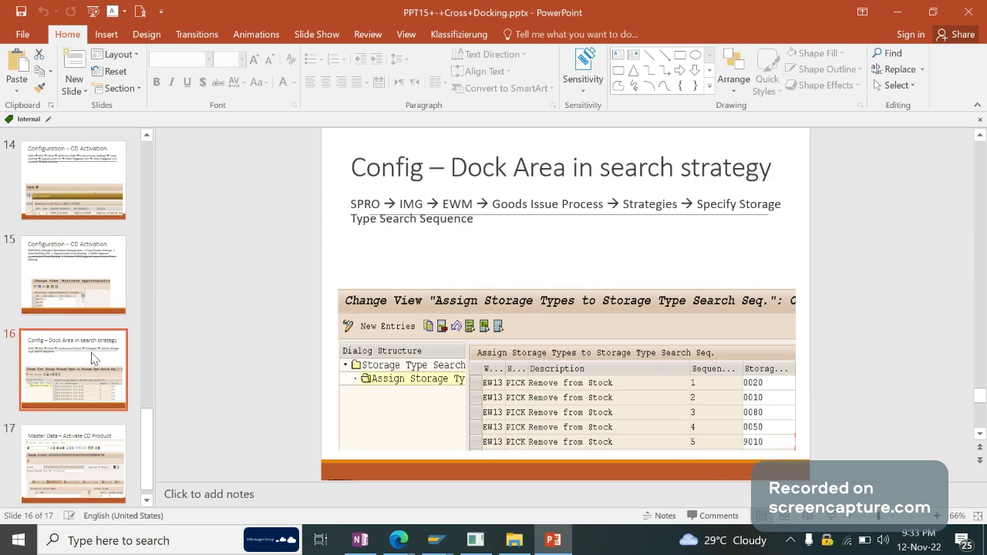
pyautogui.press('Down')
pyautogui.press('Up')
pyautogui.press('Up')
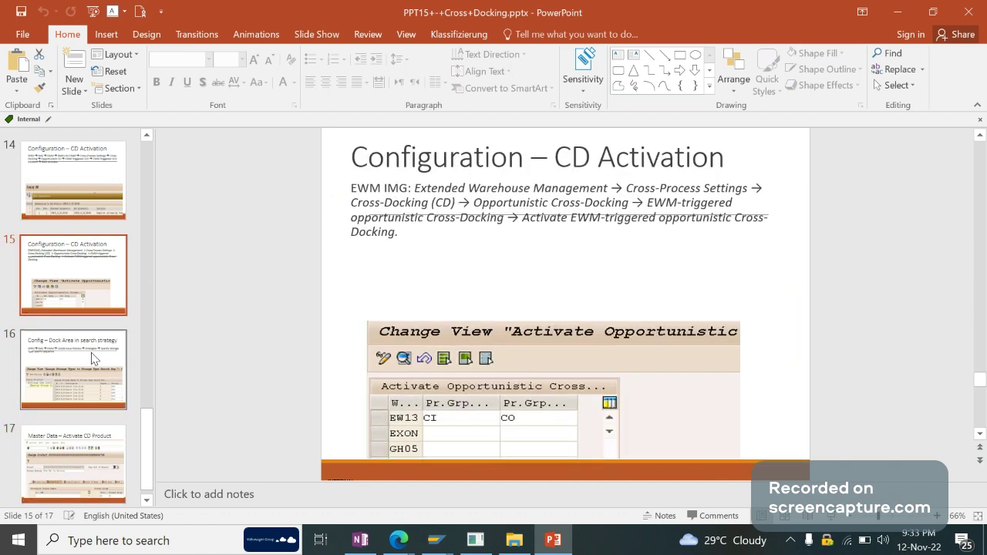
# - Switch to the SAP session with the warehouse product and exit to SAP Easy Access
pyautogui.click(433, 544)
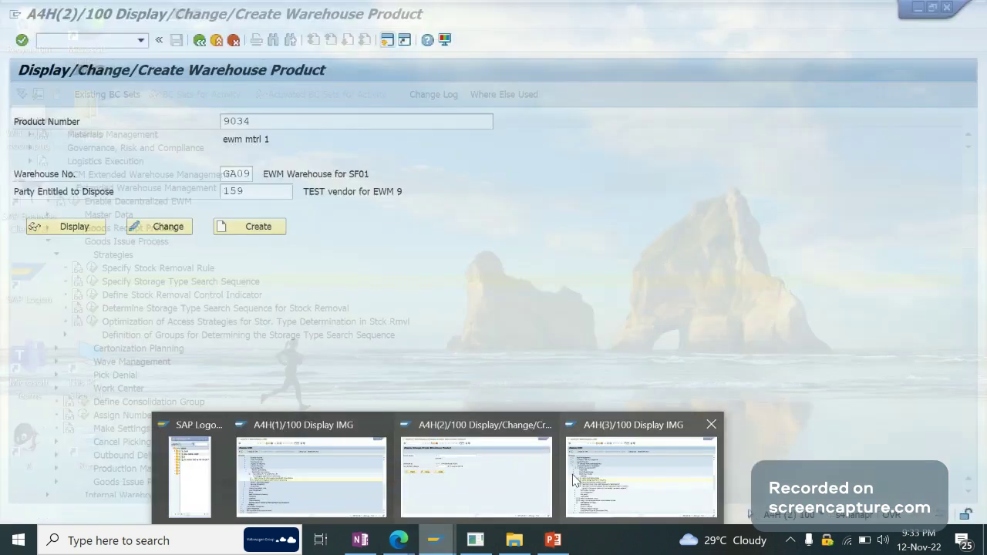
pyautogui.click(496, 474)
pyautogui.click(218, 40)
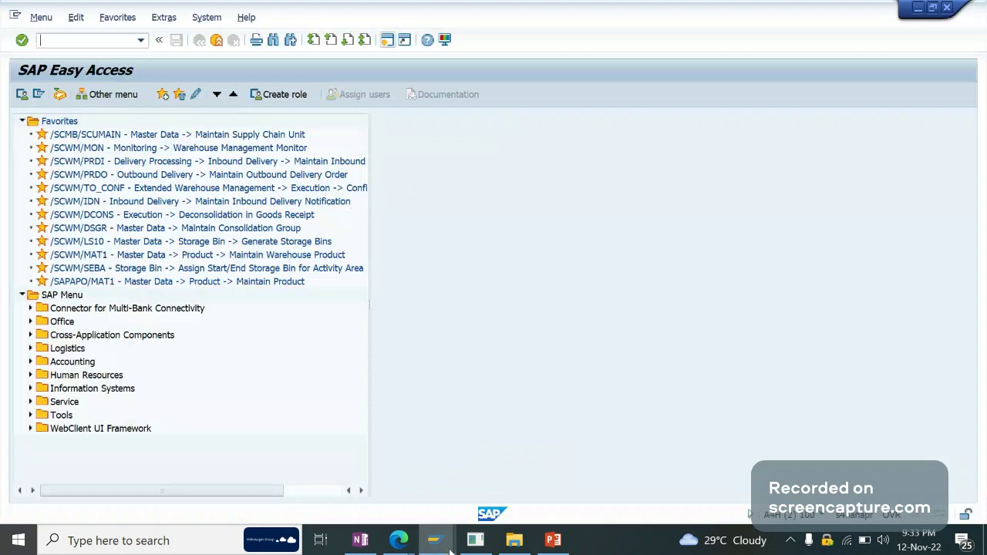
# - Switch to the third SAP session's IMG, collapse Goods Issue Process and expand Cross-Process Settings
pyautogui.moveTo(451, 544)
pyautogui.click(639, 471)
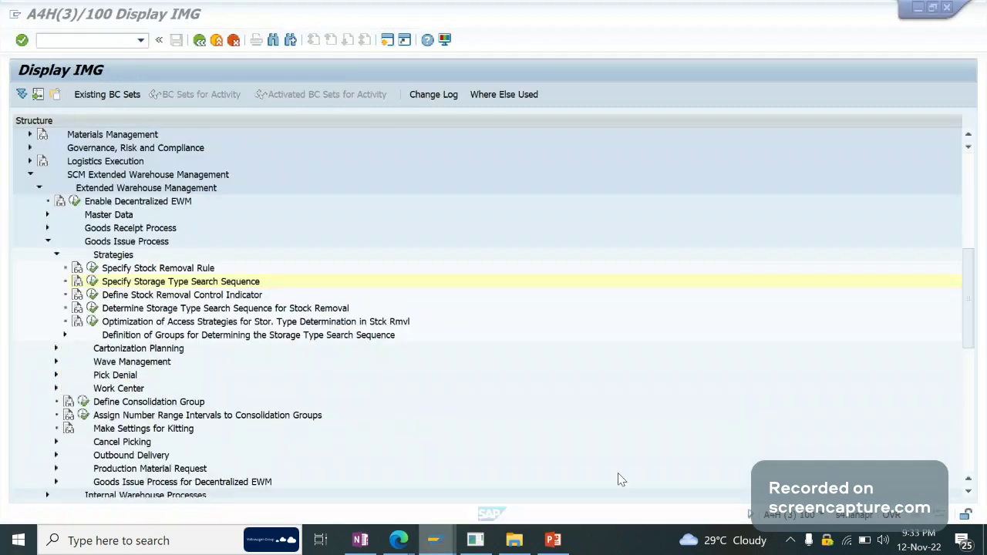
pyautogui.press('Left')
pyautogui.press('Up')
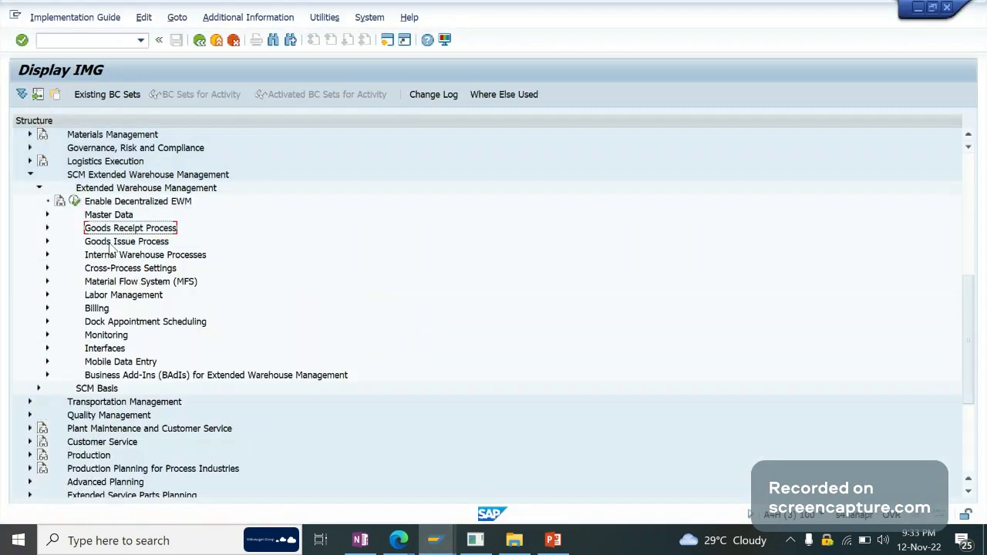
pyautogui.press('Down')
pyautogui.press('Down')
pyautogui.press('Down')
pyautogui.press('Right')
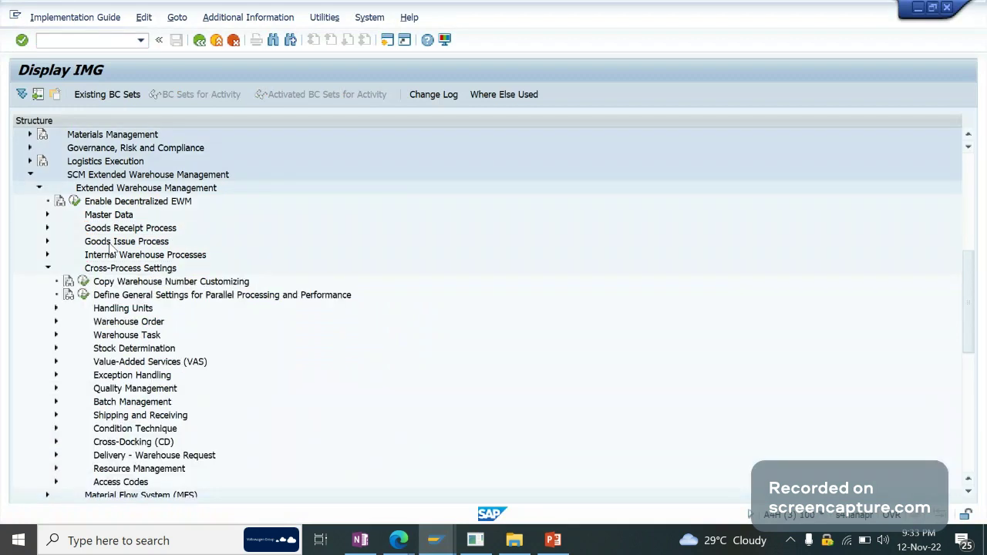
# - Look through the nodes under Cross-Process Settings, from Copy Warehouse Number Customizing down to Access Codes
pyautogui.press('Down')
pyautogui.press('Down')
pyautogui.press('Down')
pyautogui.press('Down')
pyautogui.press('Down')
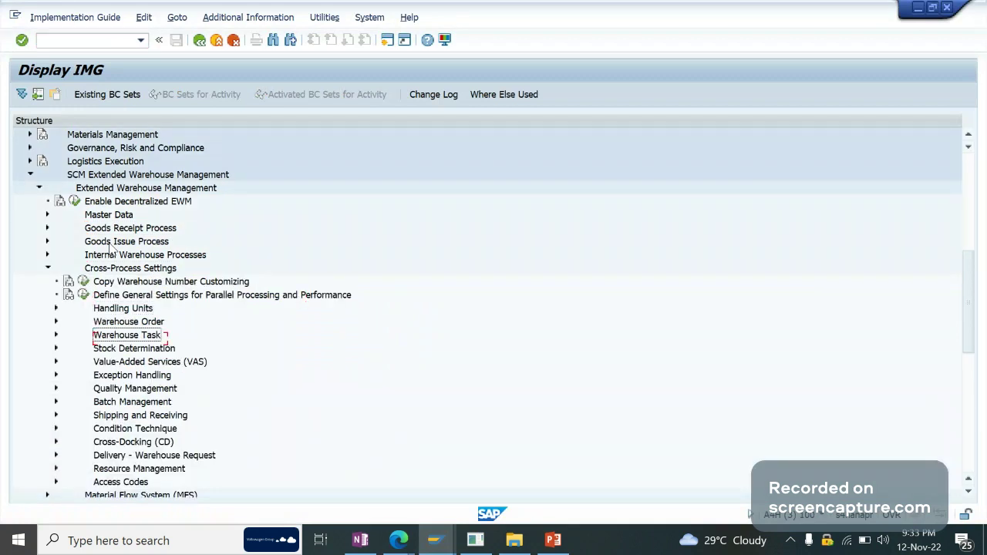
pyautogui.press('Up')
pyautogui.press('Up')
pyautogui.press('Up')
pyautogui.press('Up')
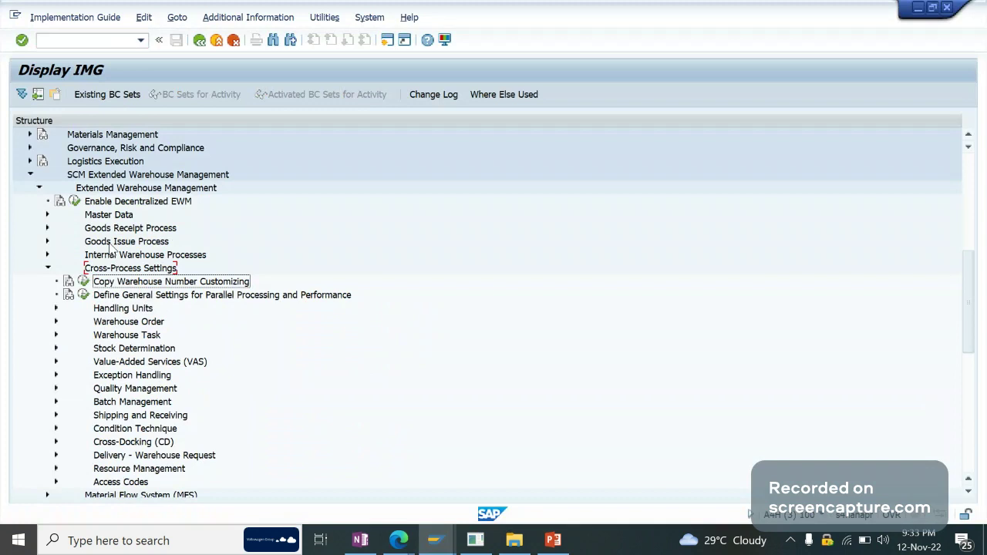
pyautogui.press('Down')
pyautogui.press('Down')
pyautogui.press('Down')
pyautogui.press('Down')
pyautogui.press('Down')
pyautogui.press('Down')
pyautogui.press('Down')
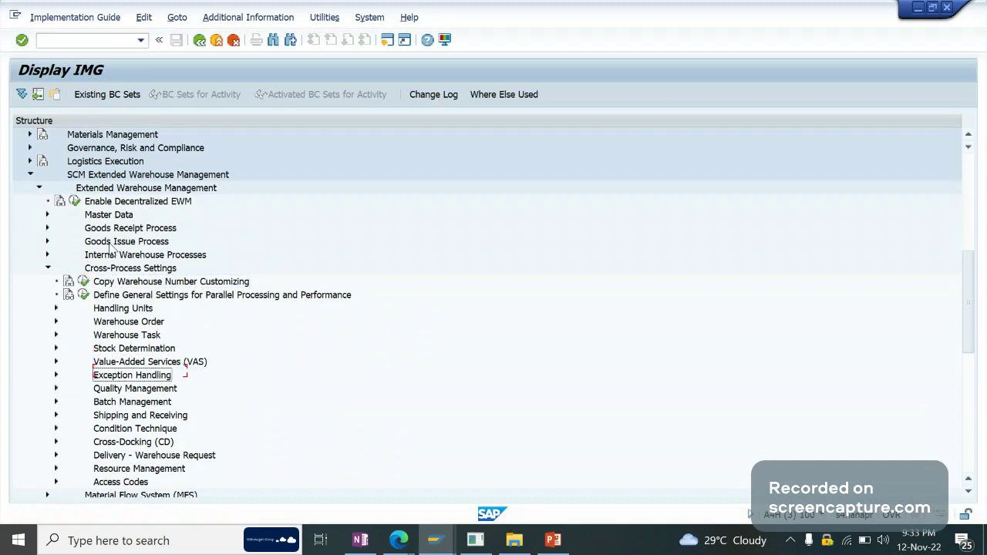
pyautogui.press('Down')
pyautogui.press('Down')
pyautogui.press('Down')
pyautogui.press('Down')
pyautogui.press('Down')
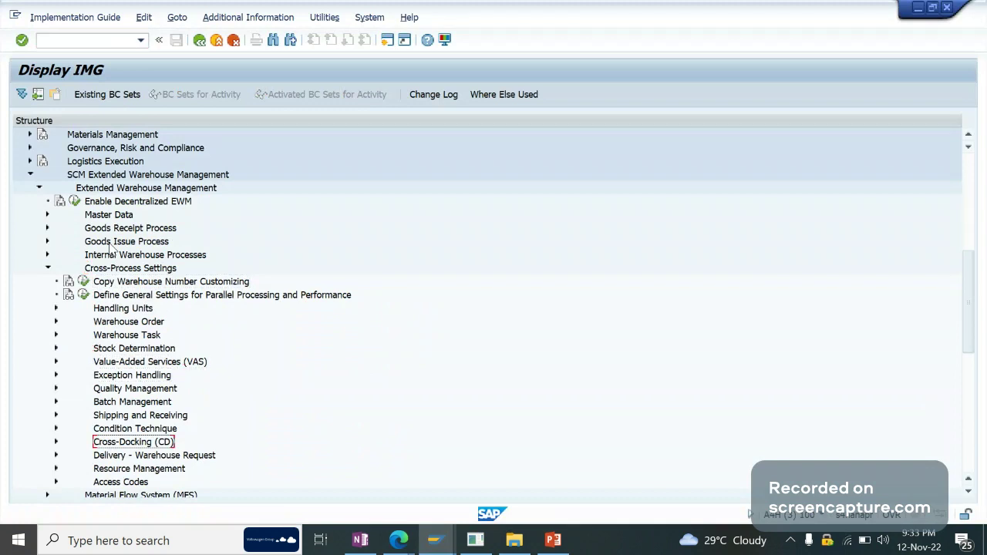
pyautogui.press('Up')
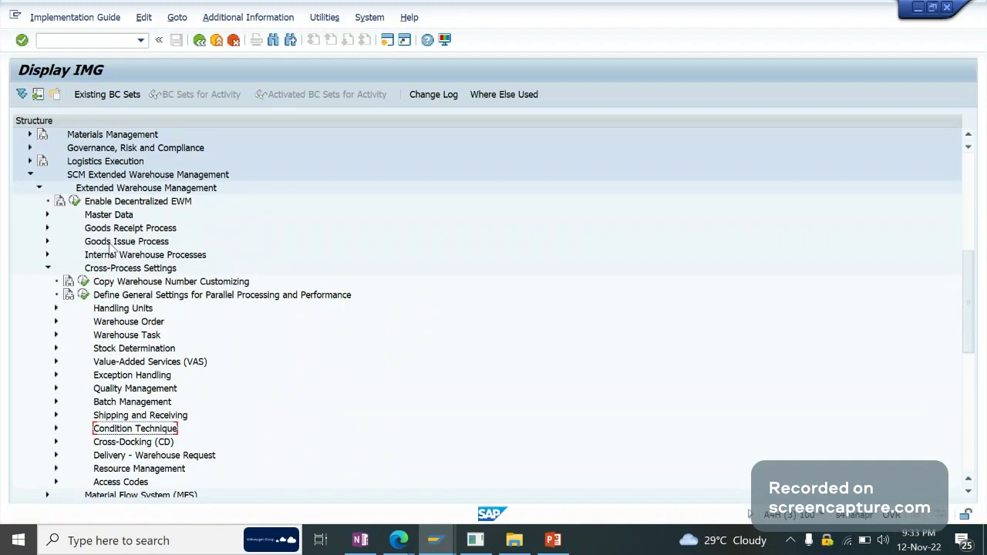
pyautogui.press('Down')
pyautogui.press('Down')
pyautogui.press('Down')
pyautogui.press('Down')
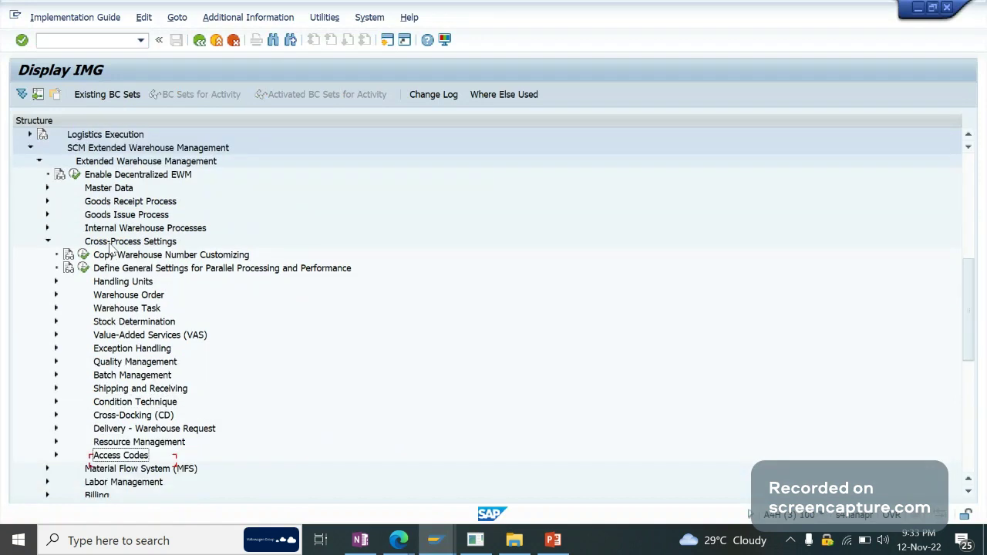
pyautogui.press('Up')
pyautogui.press('Up')
pyautogui.press('Up')
pyautogui.press('Up')
pyautogui.press('Up')
pyautogui.press('Up')
pyautogui.press('Up')
pyautogui.press('Up')
pyautogui.press('Up')
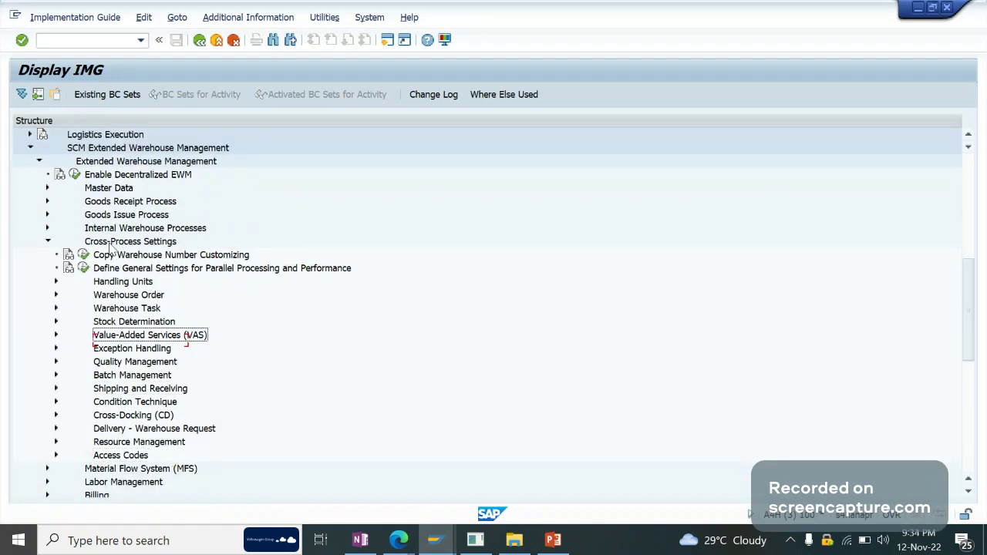
# - Expand the Stock Determination node under Cross-Process Settings
pyautogui.press('Up')
pyautogui.press('Up')
pyautogui.press('Right')
pyautogui.press('Left')
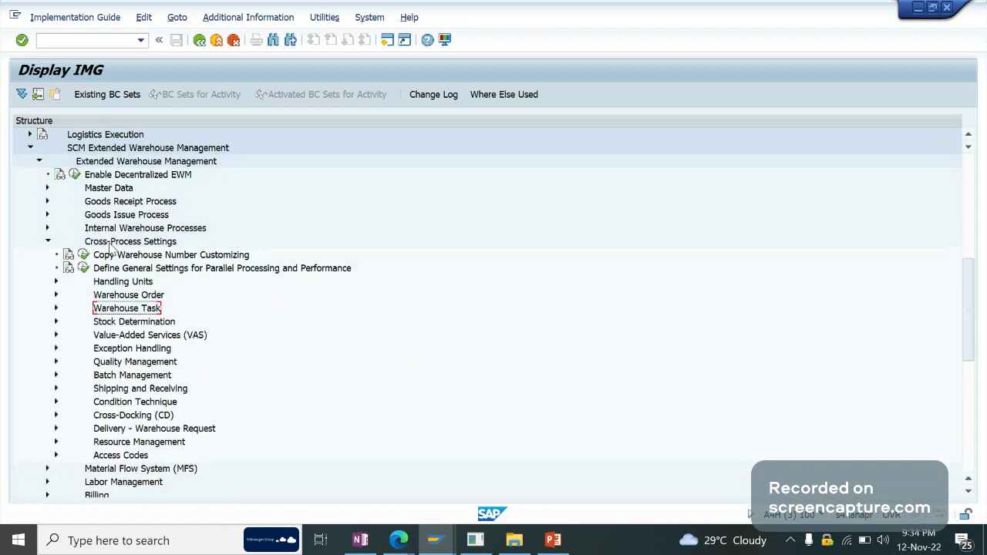
pyautogui.press('Down')
pyautogui.press('Right')
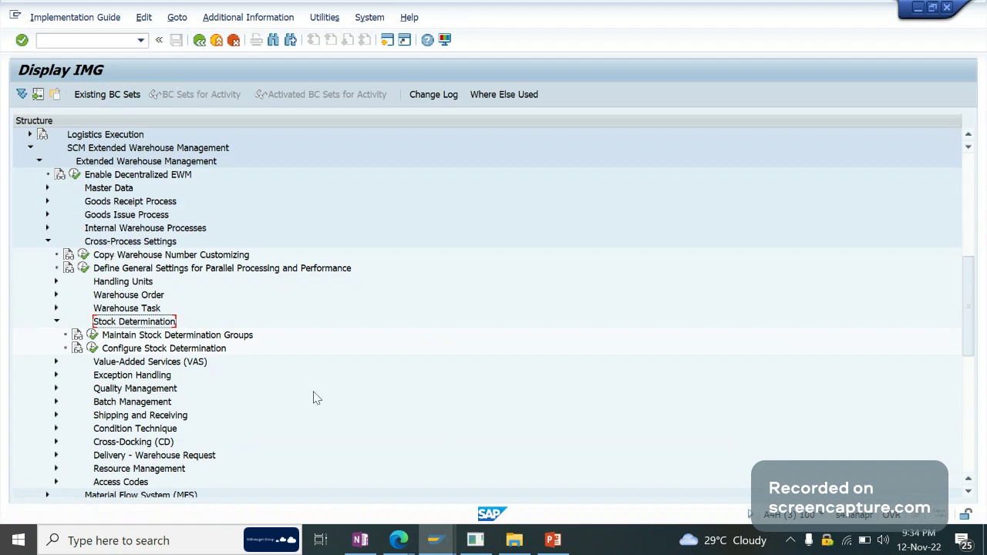
# - Bring up the open SAP sessions to switch to another one
pyautogui.click(436, 544)
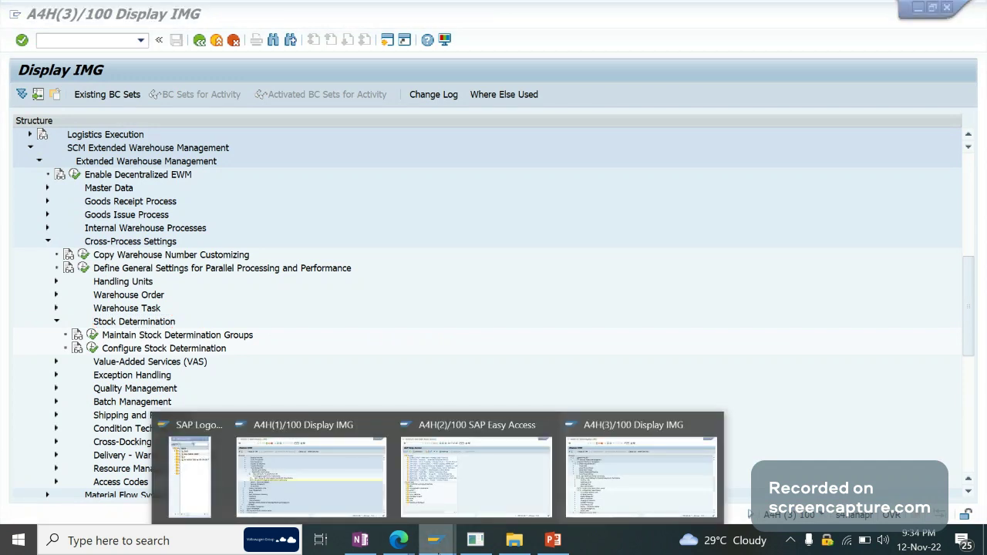
pyautogui.click(646, 494)
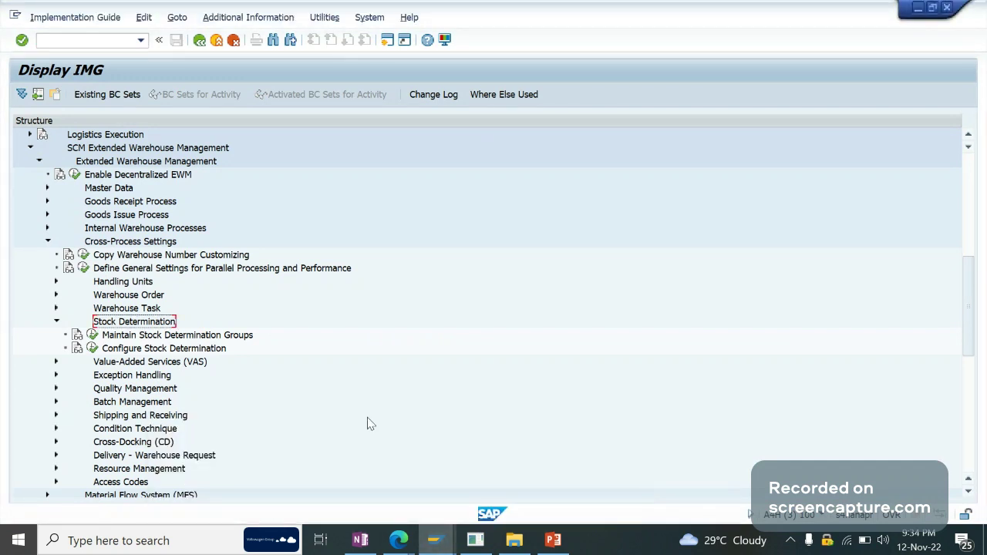
pyautogui.click(447, 547)
pyautogui.click(462, 475)
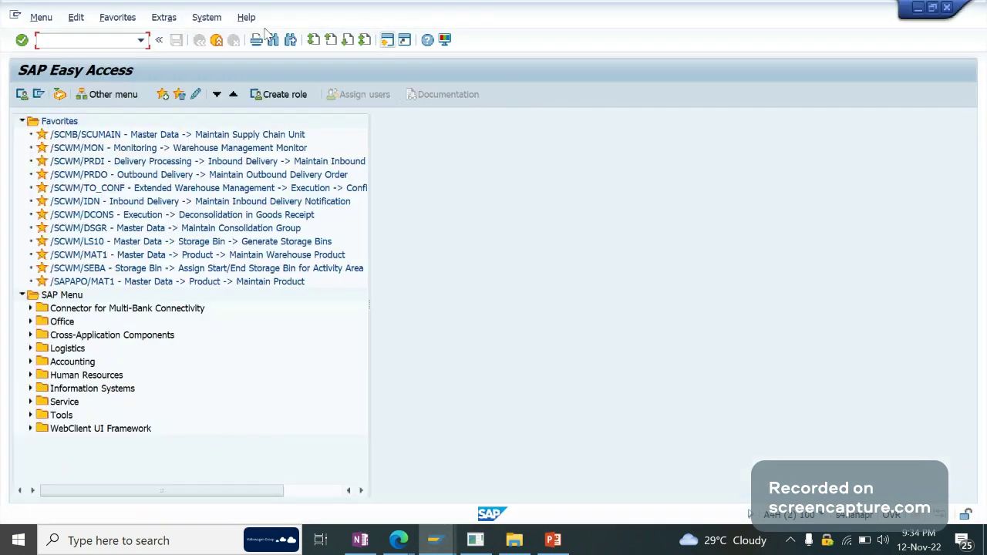
pyautogui.click(219, 41)
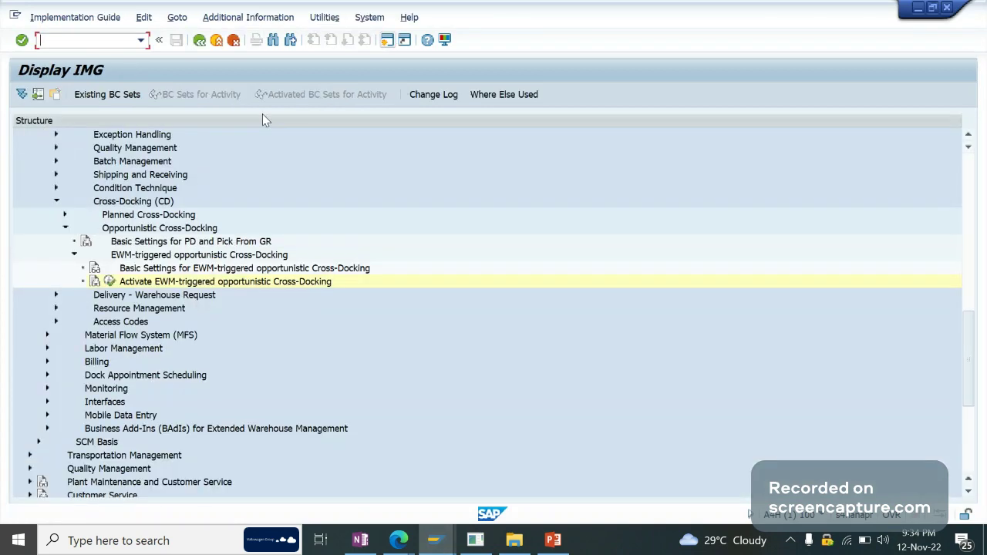
pyautogui.click(217, 41)
pyautogui.click(218, 41)
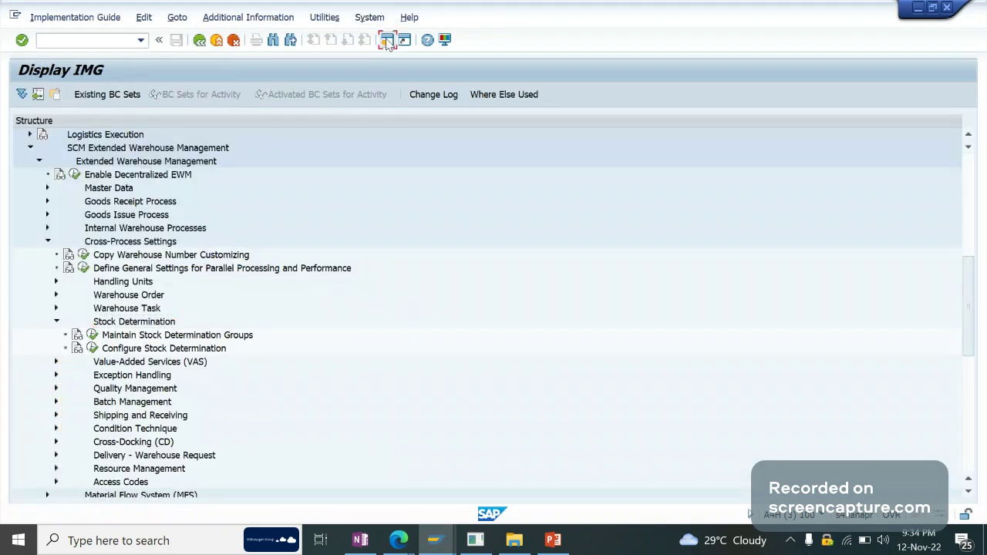
pyautogui.click(387, 42)
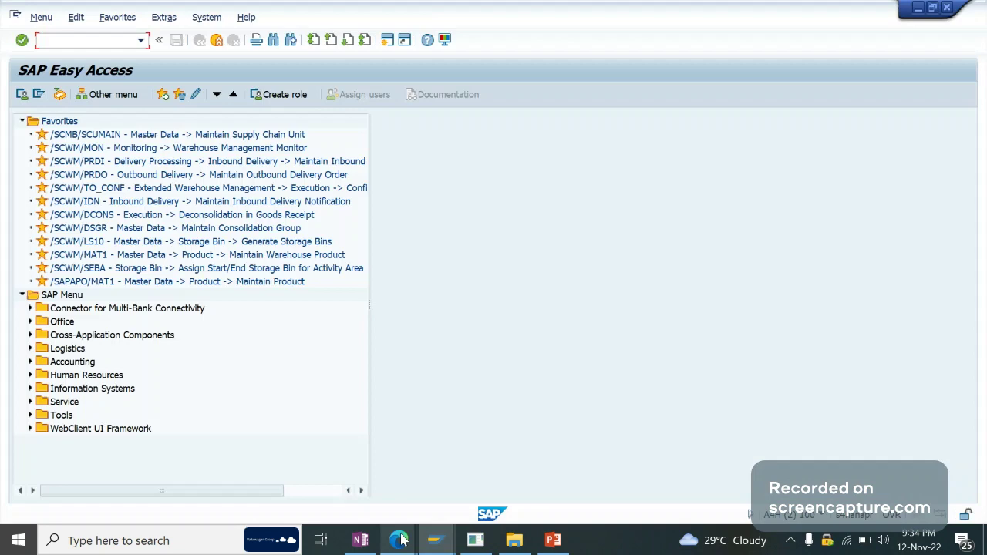
# - Switch to PowerPoint, duplicate the last slide, "Master Data – Activate CD Product", and remove the screenshot from the copy
pyautogui.click(556, 541)
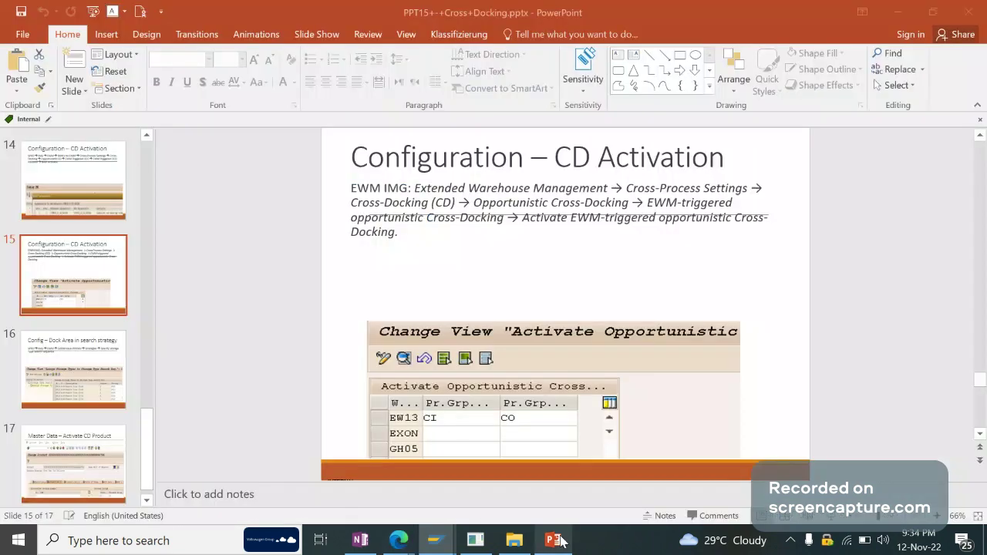
pyautogui.click(76, 470)
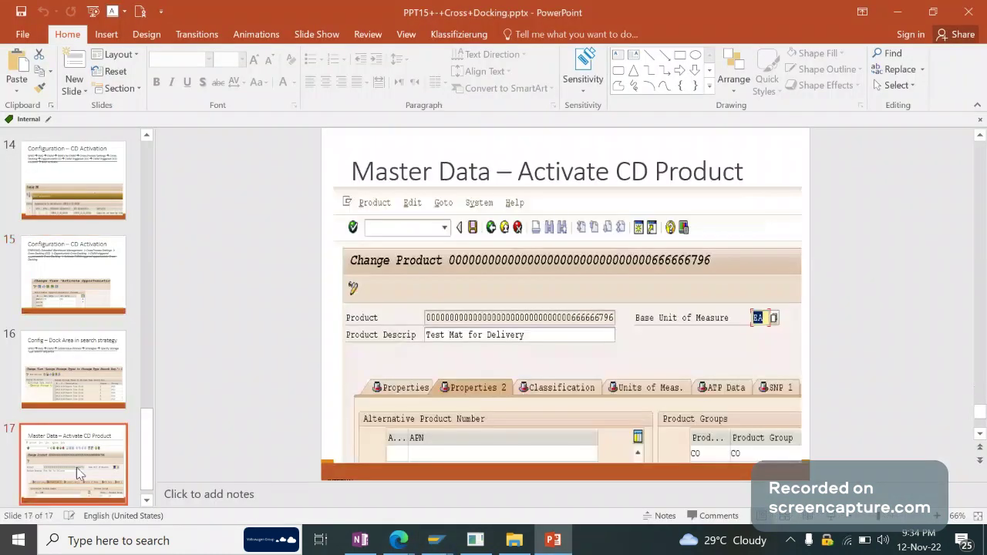
pyautogui.scroll(-1, 98, 452)
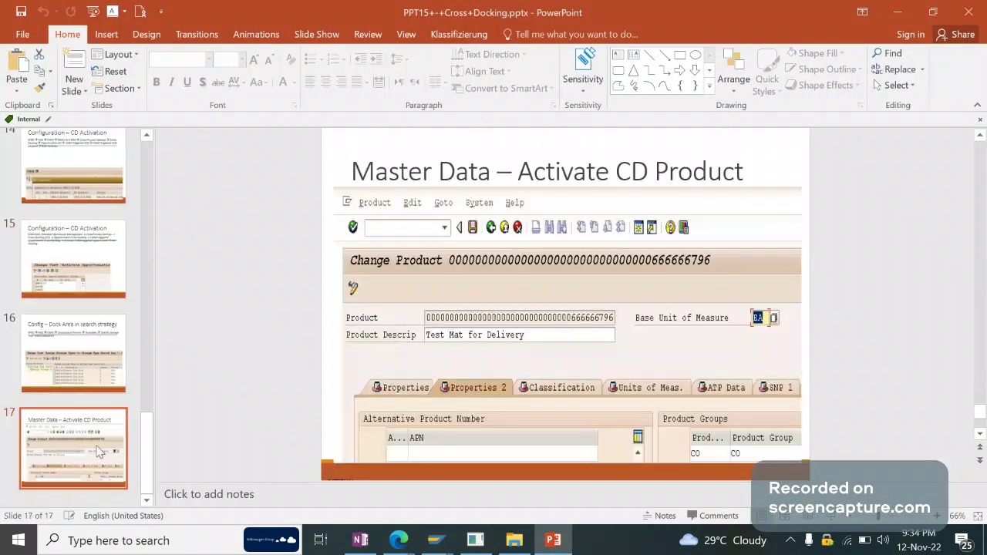
pyautogui.hotkey('ctrl', 'v')
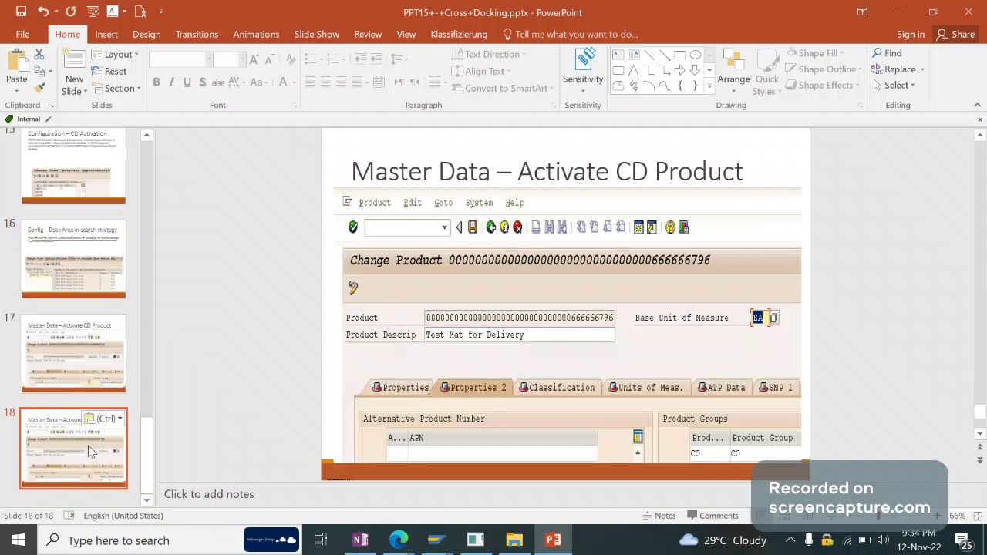
pyautogui.click(494, 264)
pyautogui.press('Delete')
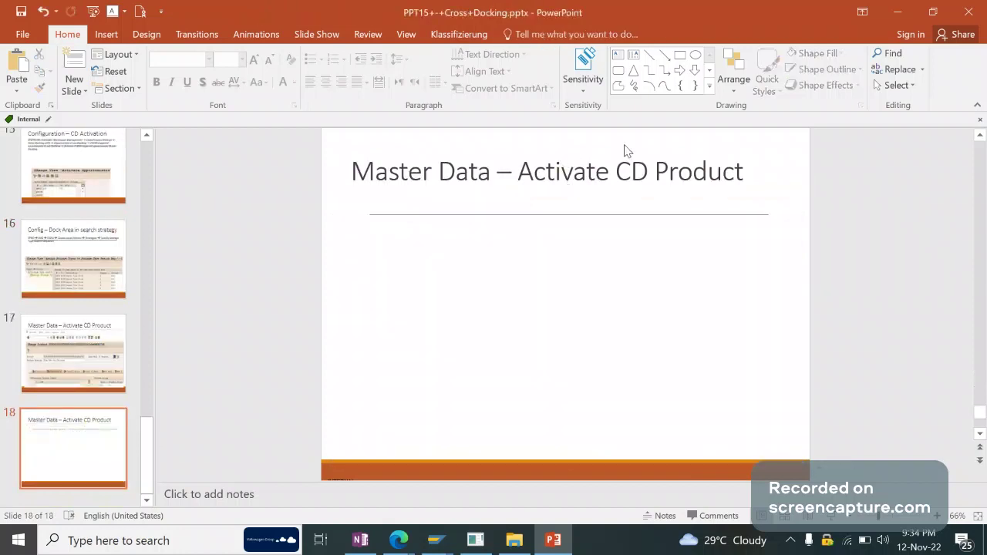
# - Replace the title of the duplicated slide 18 with "Stock determination"
pyautogui.click(645, 166)
pyautogui.hotkey('ctrl', 'a')
pyautogui.write('St')
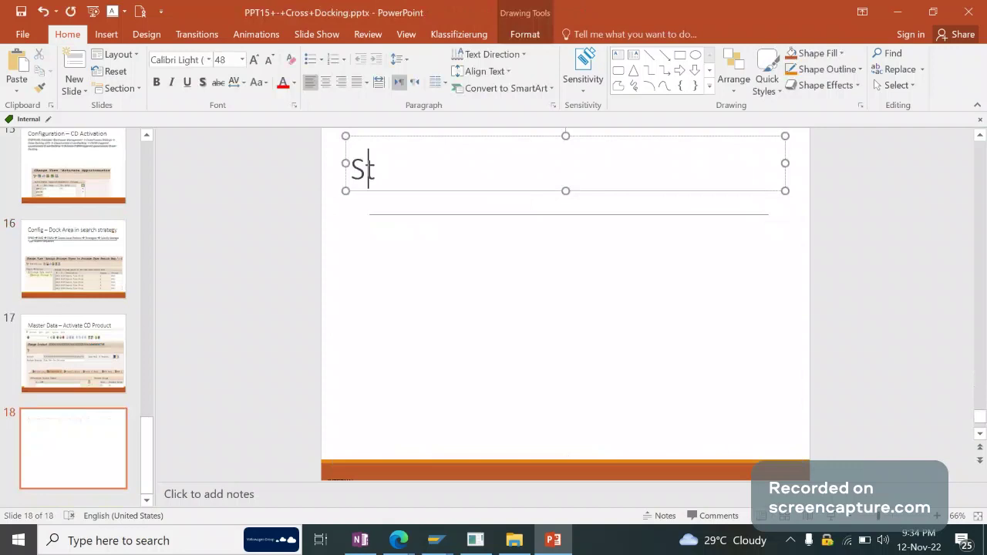
pyautogui.write('ock determi')
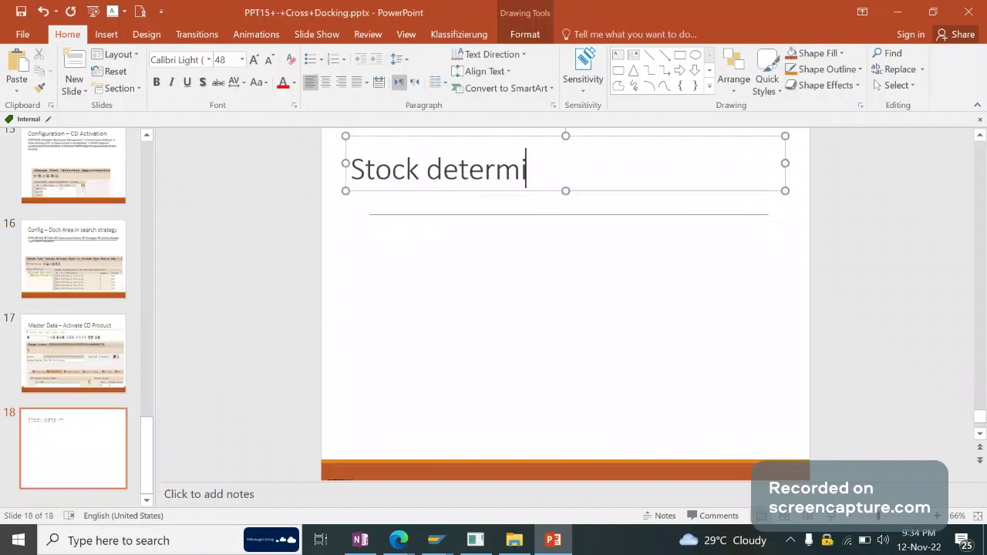
pyautogui.write('nation')
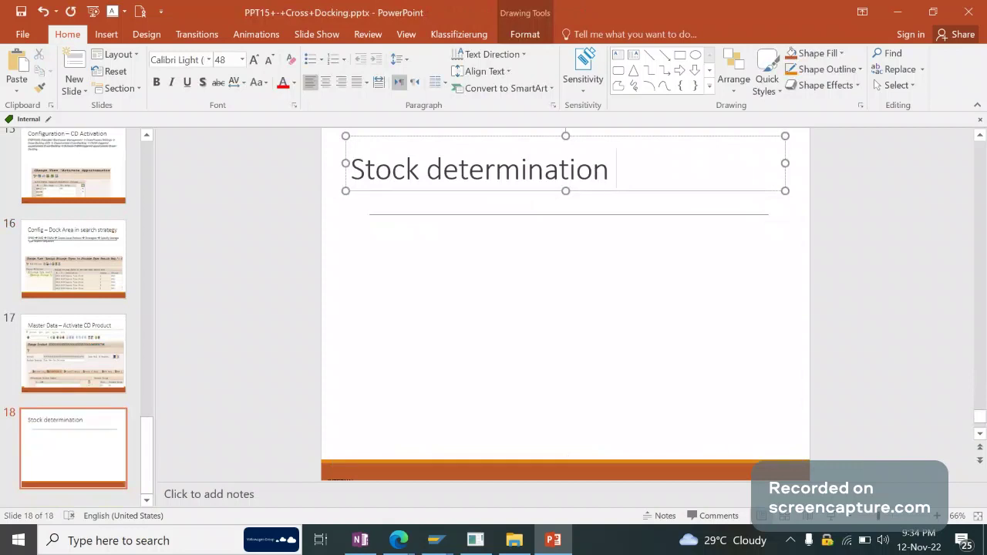
# - Copy the SPRO path text from slide 16 to the Stock determination slide and fit it as a wide box beneath the title
pyautogui.scroll(2, 486, 187)
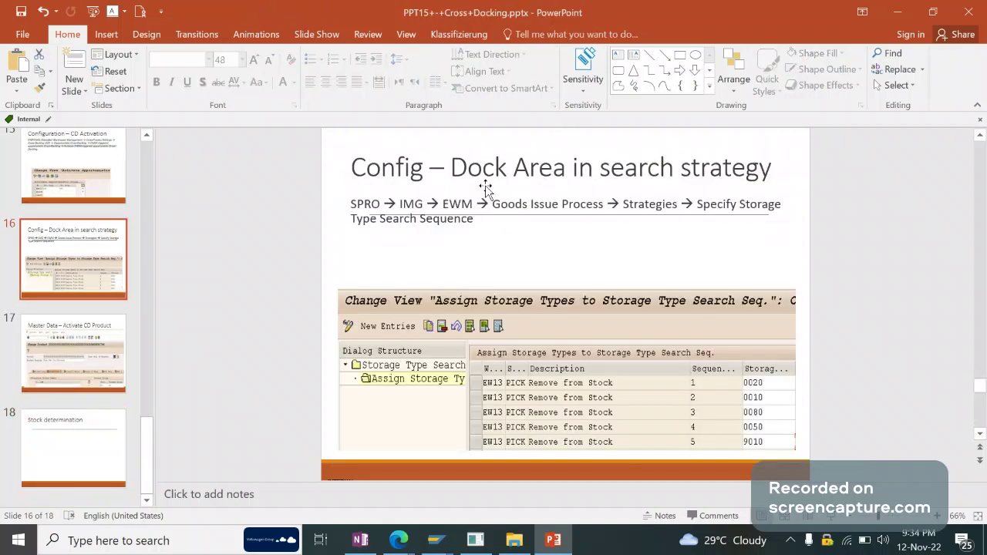
pyautogui.click(476, 209)
pyautogui.tripleClick(476, 212)
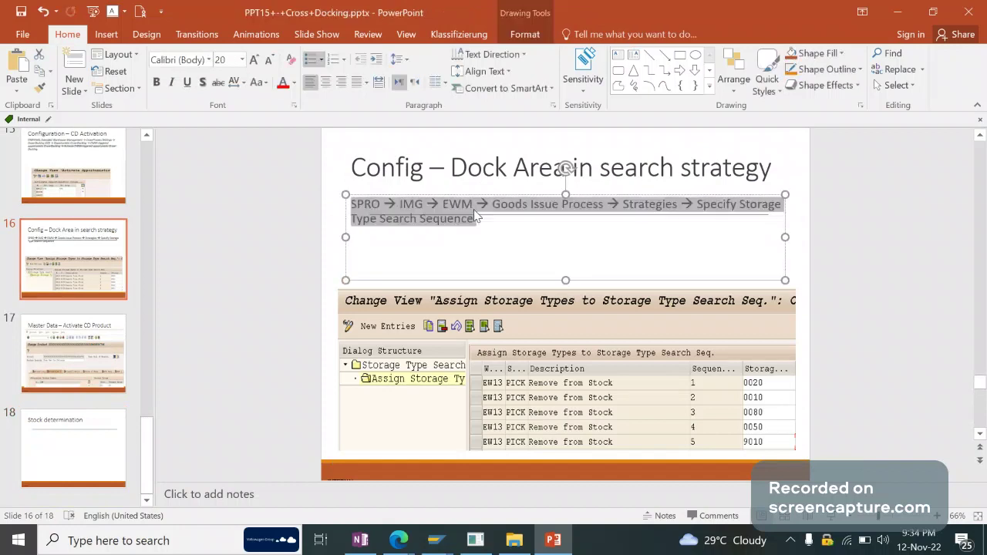
pyautogui.click(72, 486)
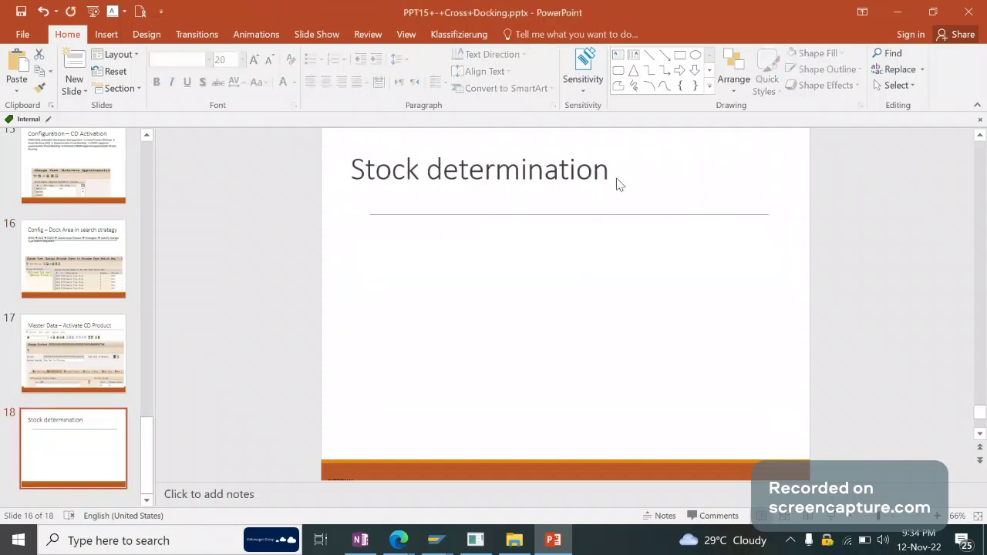
pyautogui.hotkey('ctrl', 'v')
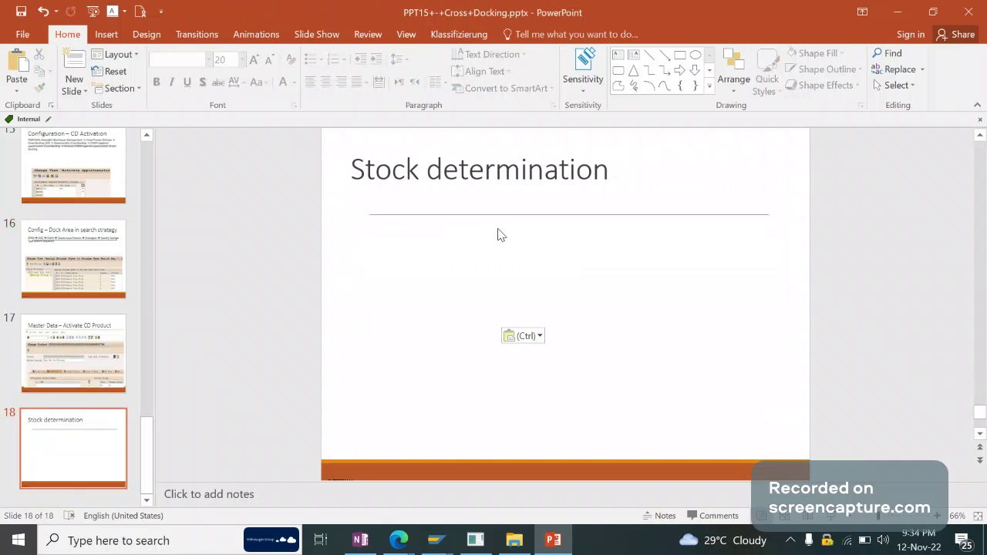
pyautogui.moveTo(442, 280); pyautogui.dragTo(333, 279)
pyautogui.moveTo(688, 296); pyautogui.dragTo(805, 285)
pyautogui.moveTo(652, 282); pyautogui.dragTo(660, 181)
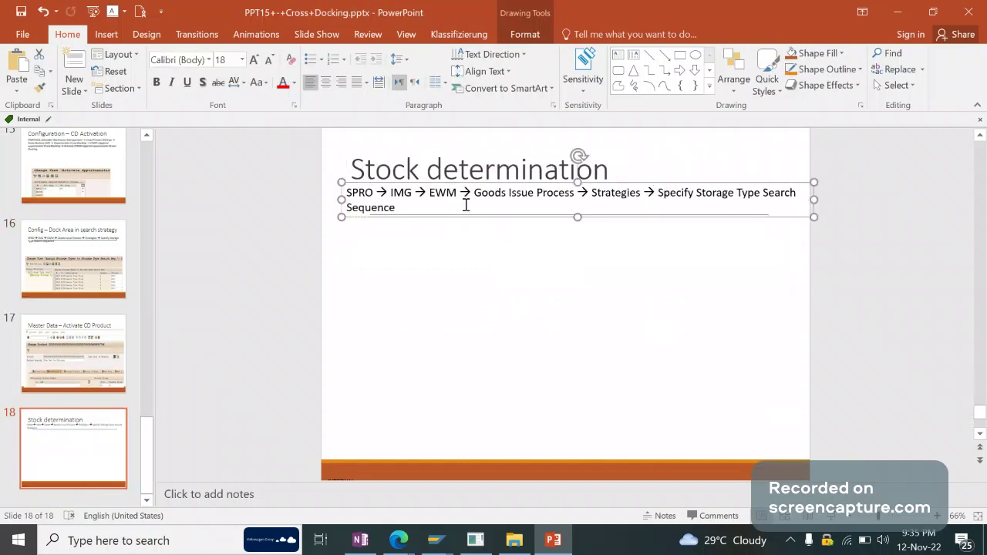
# - Replace the path after EWM with "Cross process -> Stock determination" in a narrower text box and save the presentation
pyautogui.moveTo(466, 205); pyautogui.dragTo(472, 193)
pyautogui.press('BackSpace')
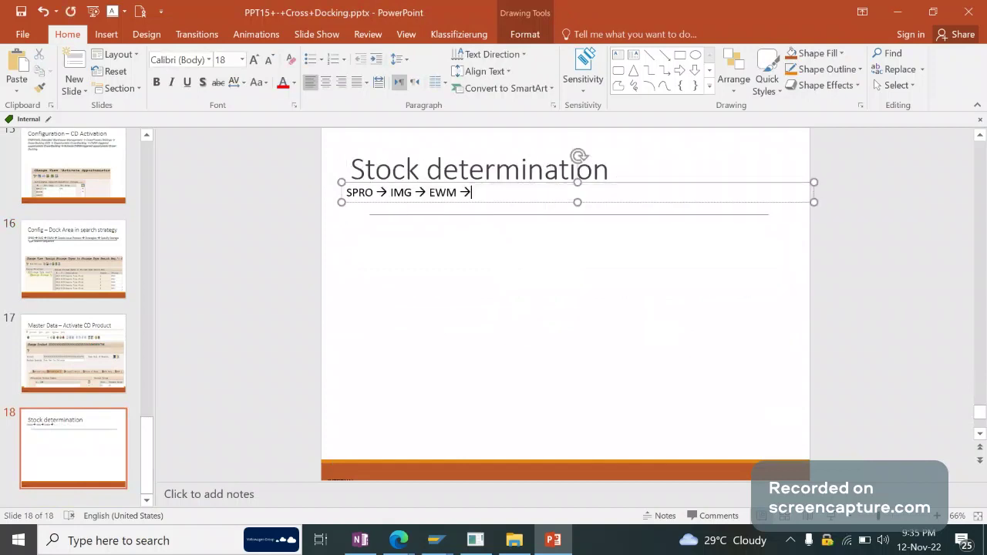
pyautogui.write('Cross proc')
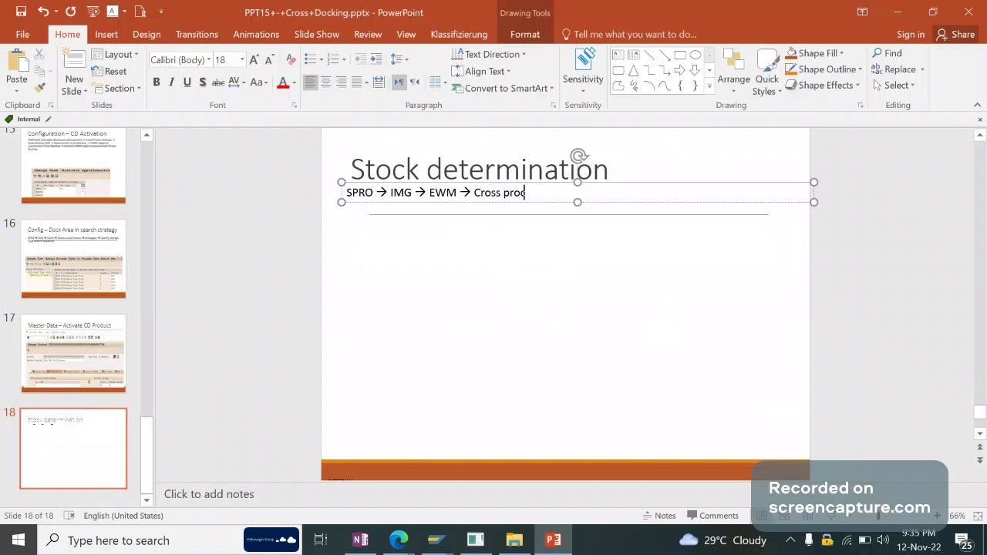
pyautogui.write('ess -> Stock determinat')
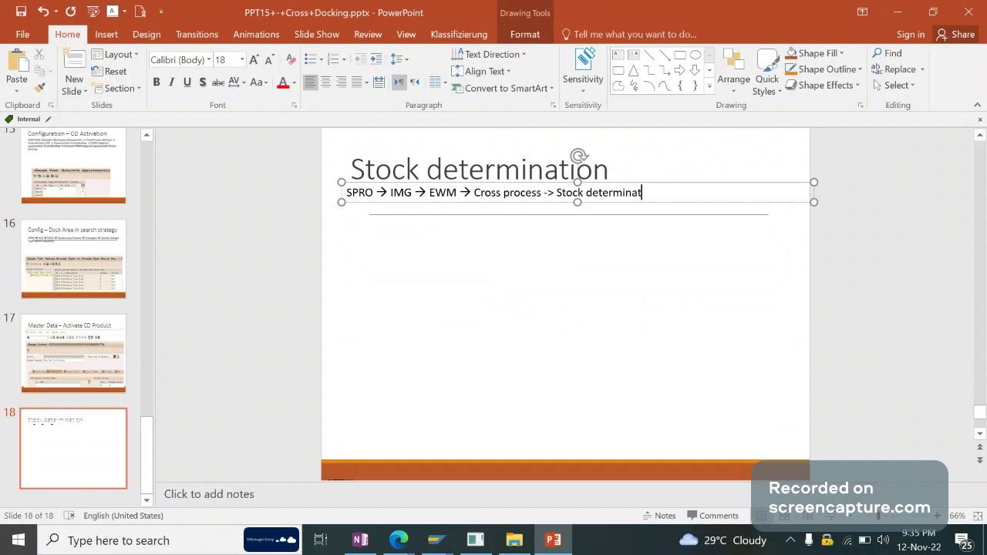
pyautogui.write('ion')
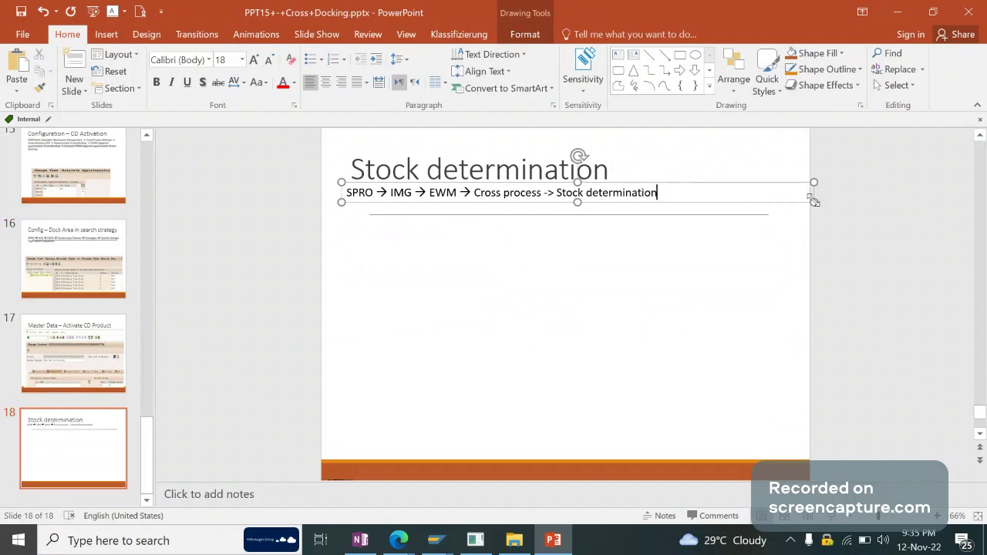
pyautogui.click(739, 204)
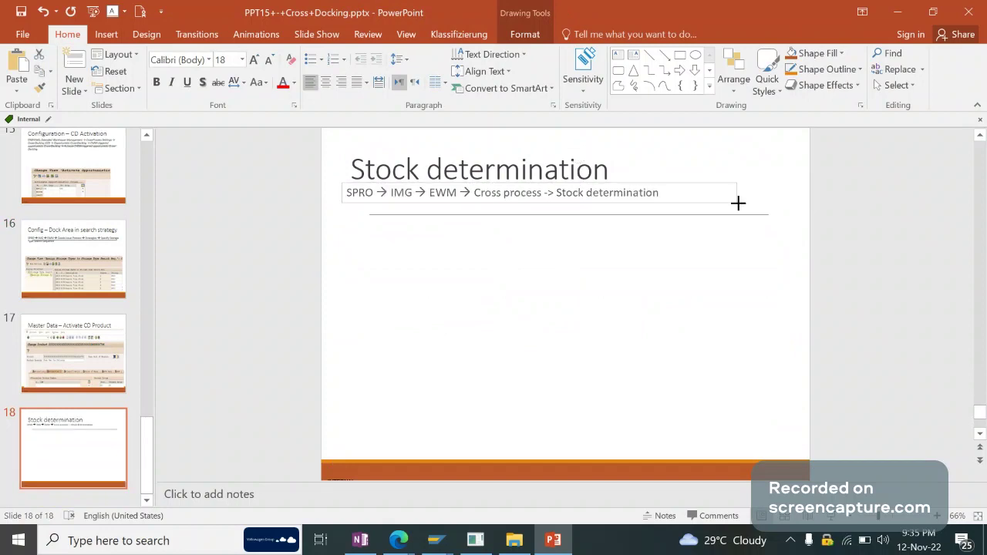
pyautogui.hotkey('ctrl', 's')
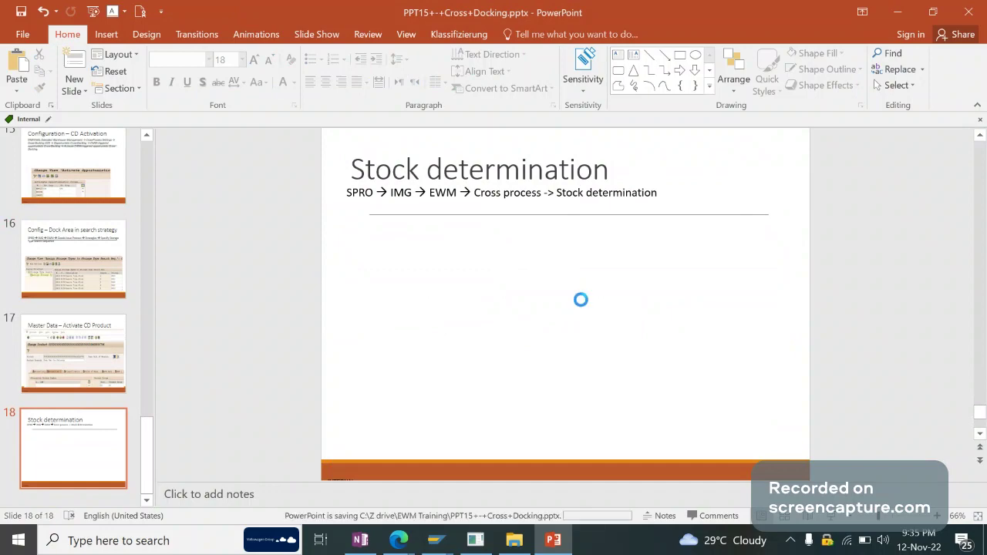
# - Switch to SAP Easy Access, start transaction /n/scwm/prdo and search for outbound delivery orders without specific criteria
pyautogui.hotkey('alt', 'Tab')
pyautogui.hotkey('alt', 'Tab')
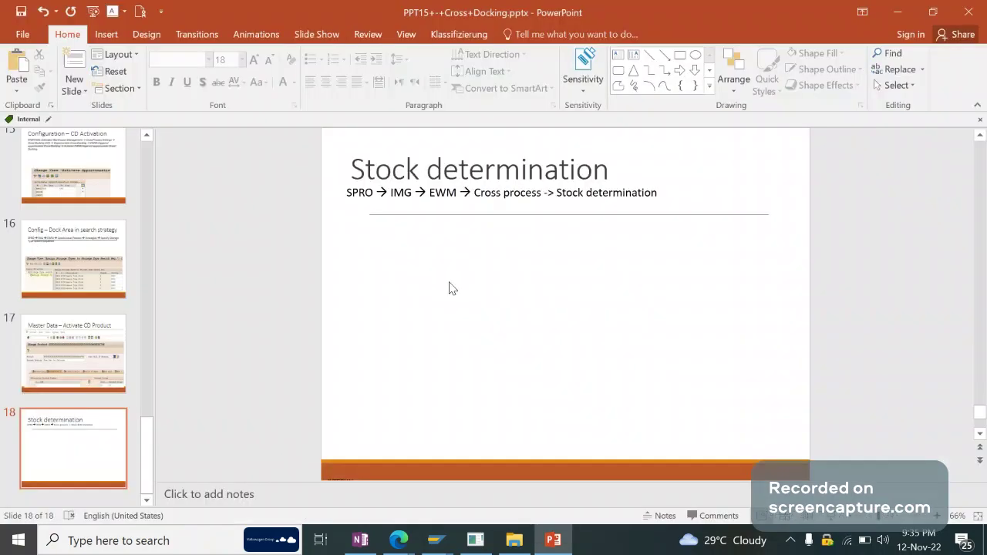
pyautogui.moveTo(435, 540)
pyautogui.click(617, 472)
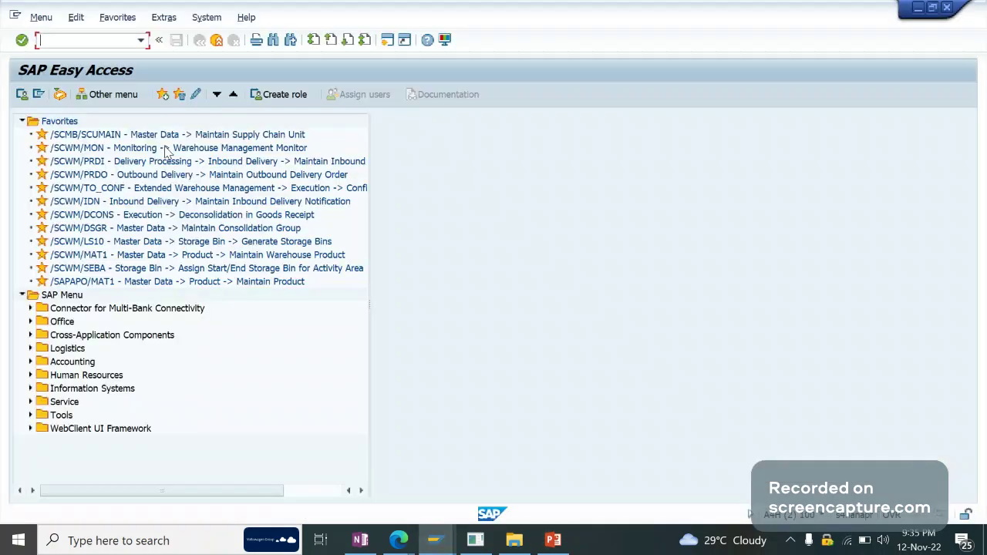
pyautogui.write('/n/scwm/prdo')
pyautogui.press('Return')
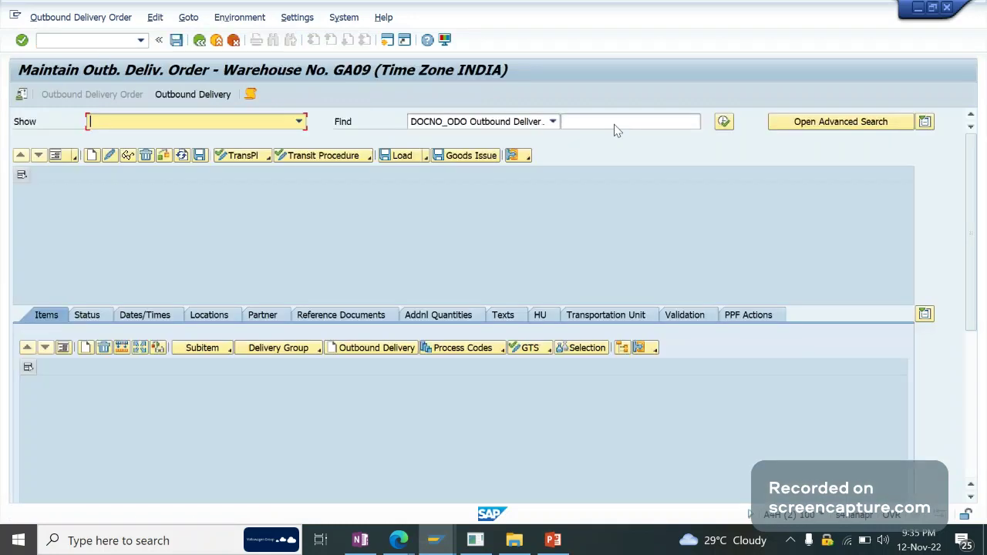
pyautogui.click(729, 127)
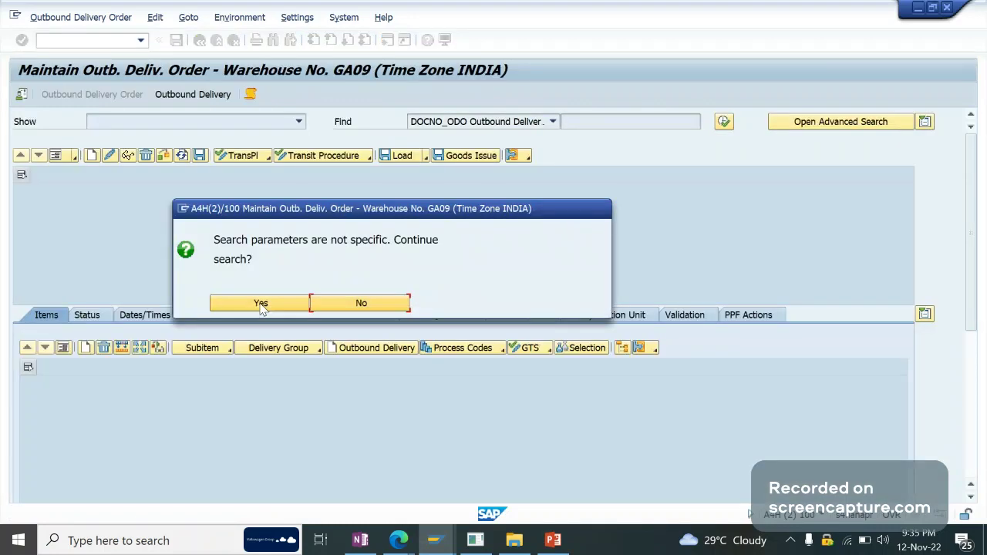
pyautogui.click(261, 303)
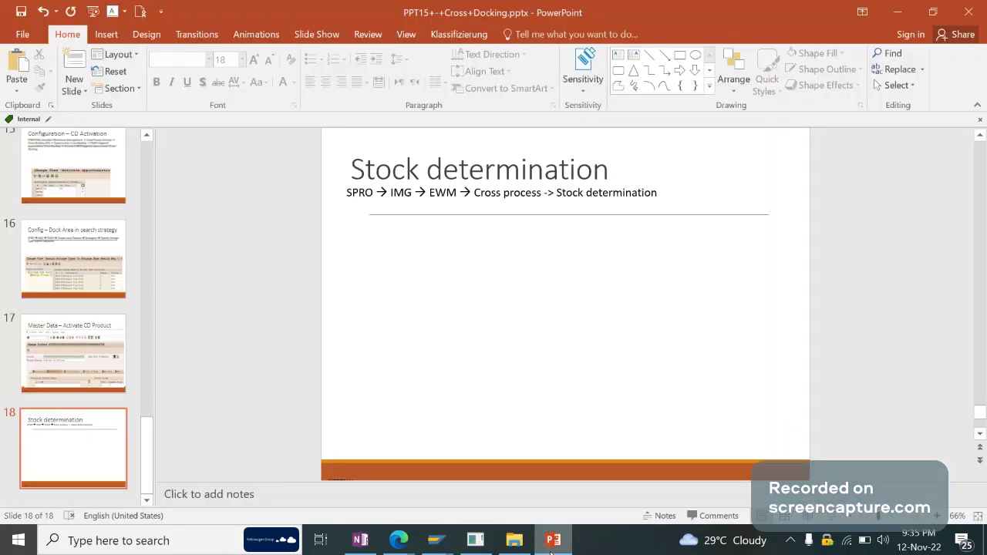
# - Open WH Layout.jpg from the EWM Training folder and enlarge it to 200% to examine the warehouse layout
pyautogui.click(502, 543)
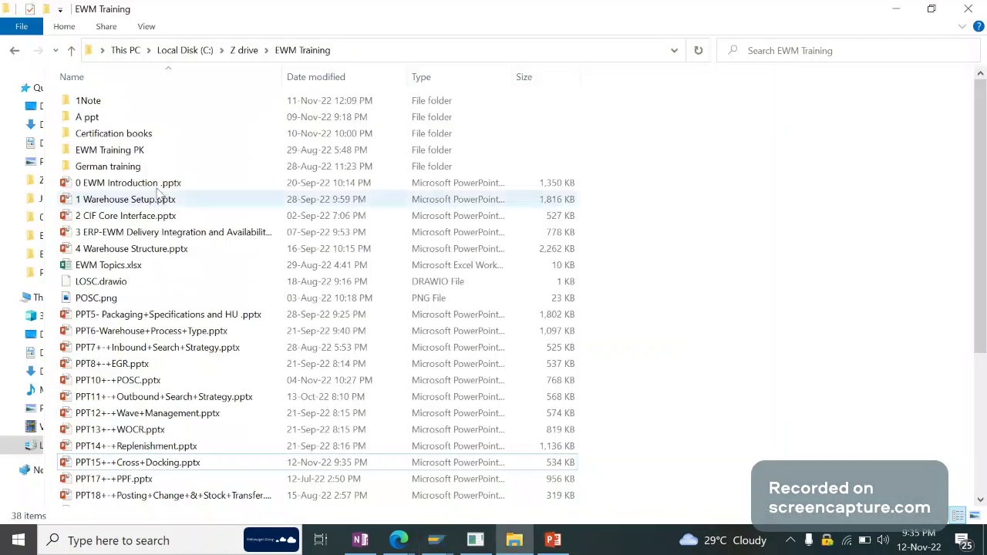
pyautogui.click(983, 459)
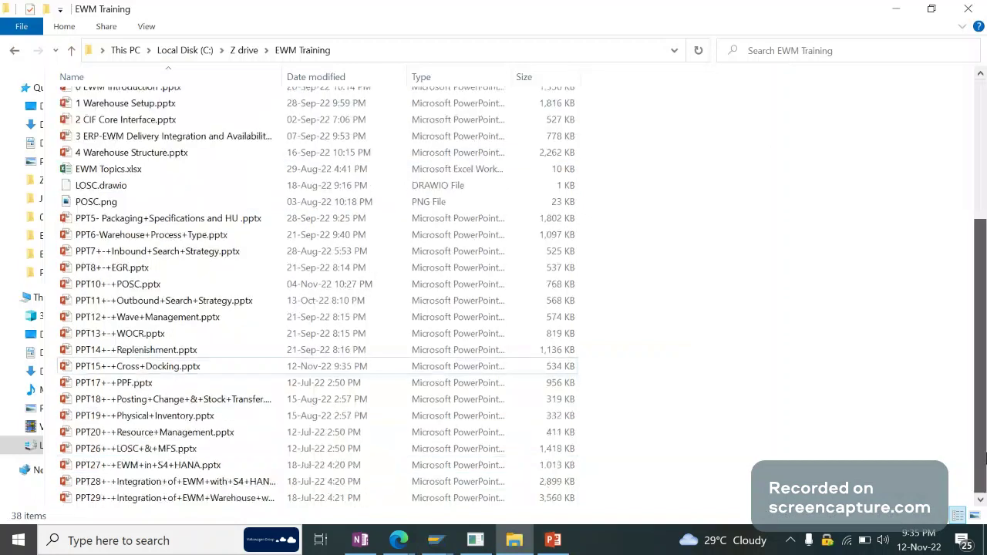
pyautogui.click(984, 458)
pyautogui.doubleClick(153, 503)
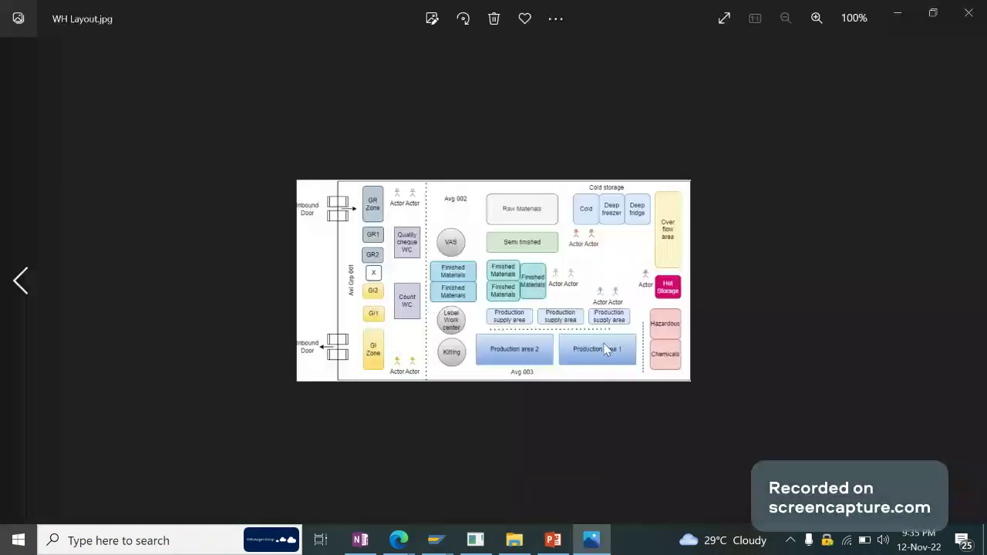
pyautogui.scroll(3, 606, 349)
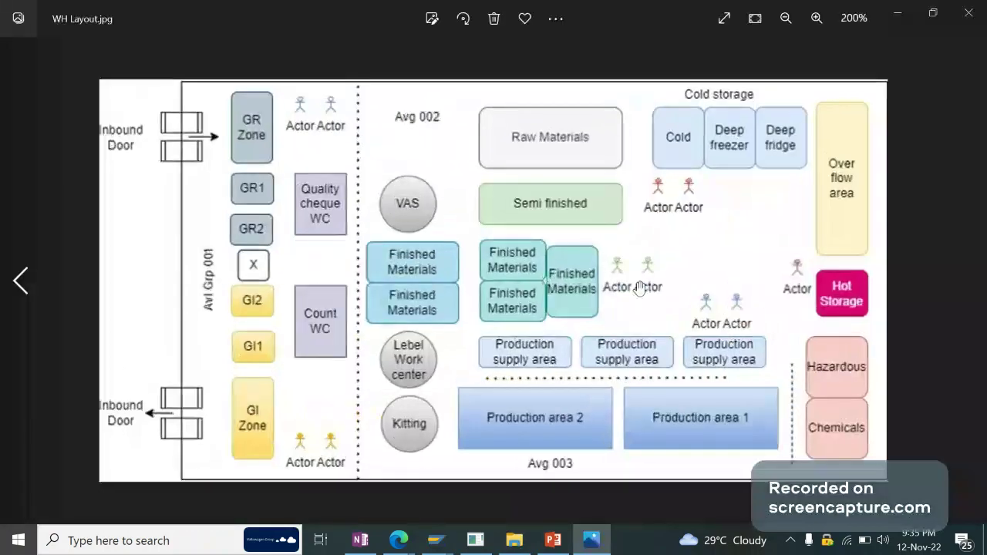
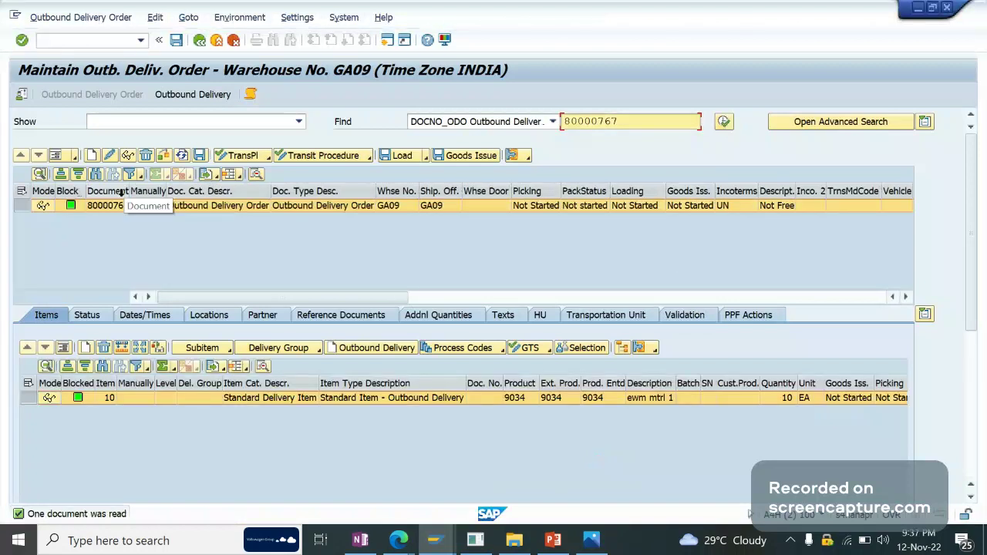
# - Open the follow-on warehouse task creation for the outbound delivery order and check the stock type of its item
pyautogui.click(80, 17)
pyautogui.moveTo(123, 53)
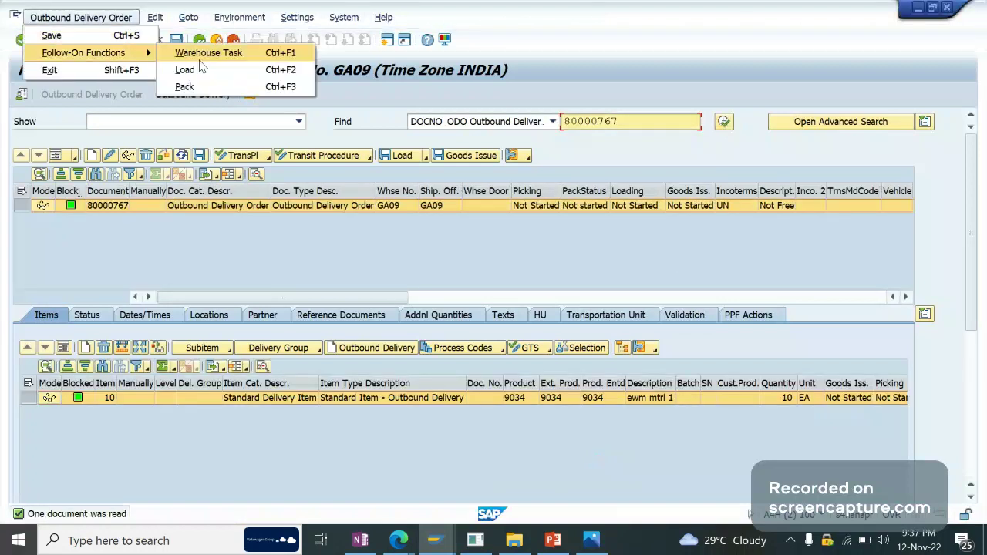
pyautogui.click(201, 69)
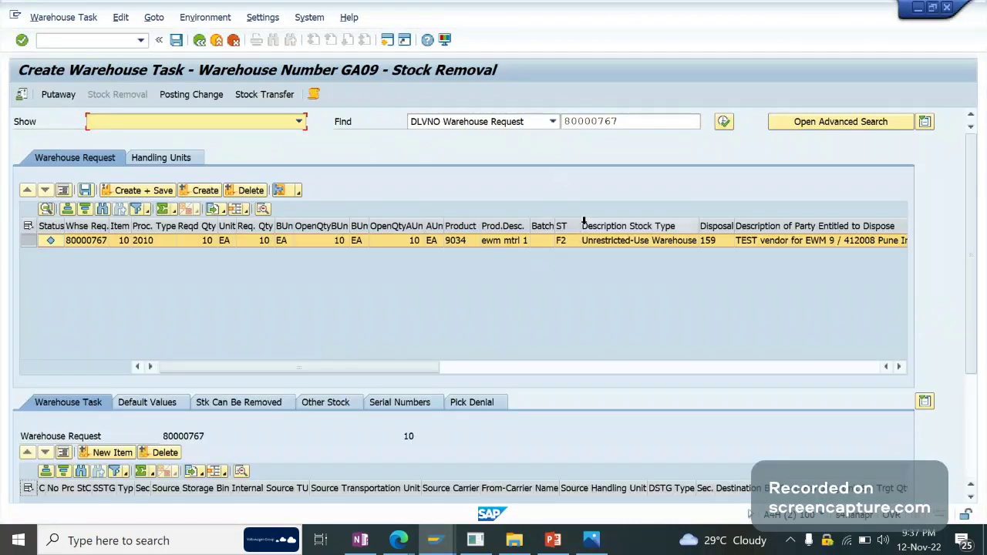
pyautogui.click(568, 240)
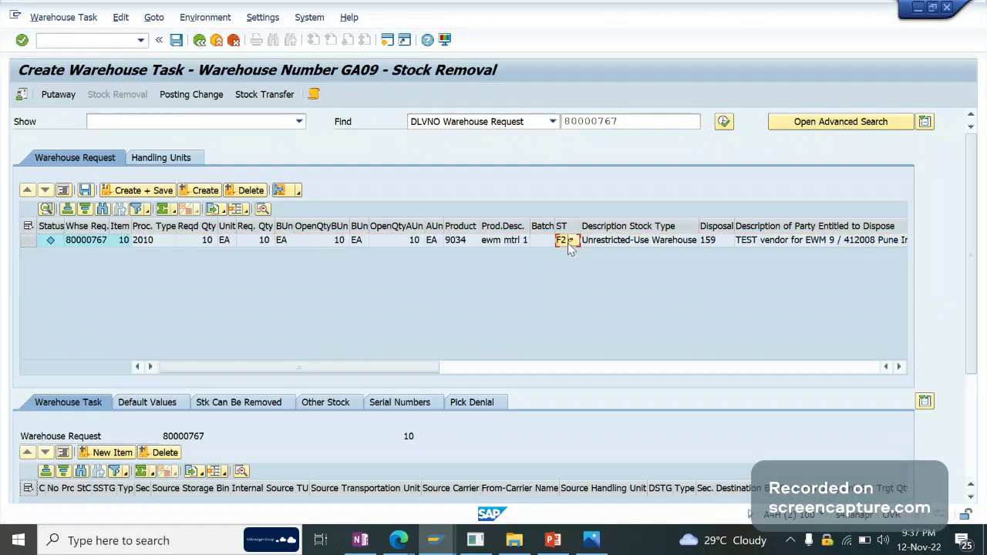
# - Switch through the Display IMG session to WH Layout.jpg, review the warehouse layout and return to the IMG
pyautogui.click(436, 542)
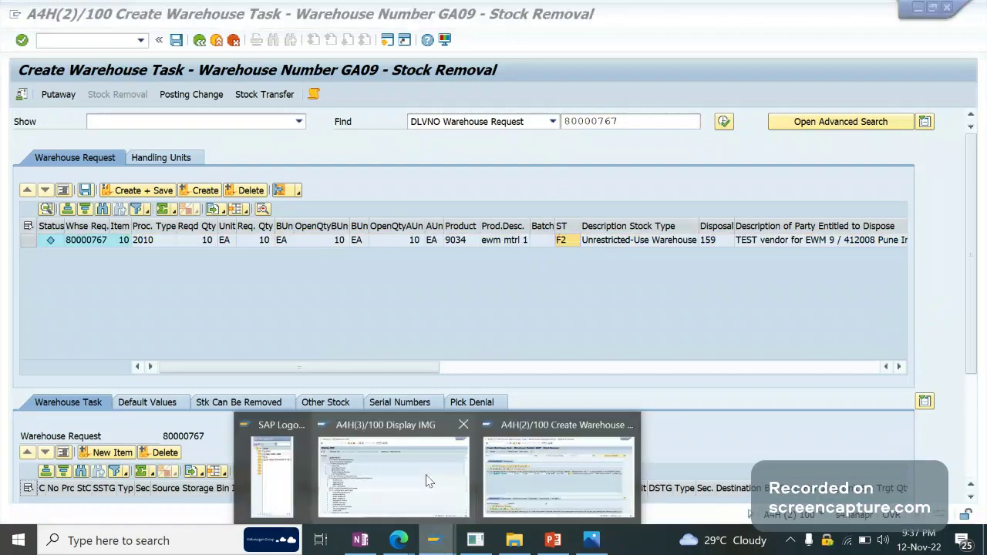
pyautogui.click(428, 482)
pyautogui.click(436, 534)
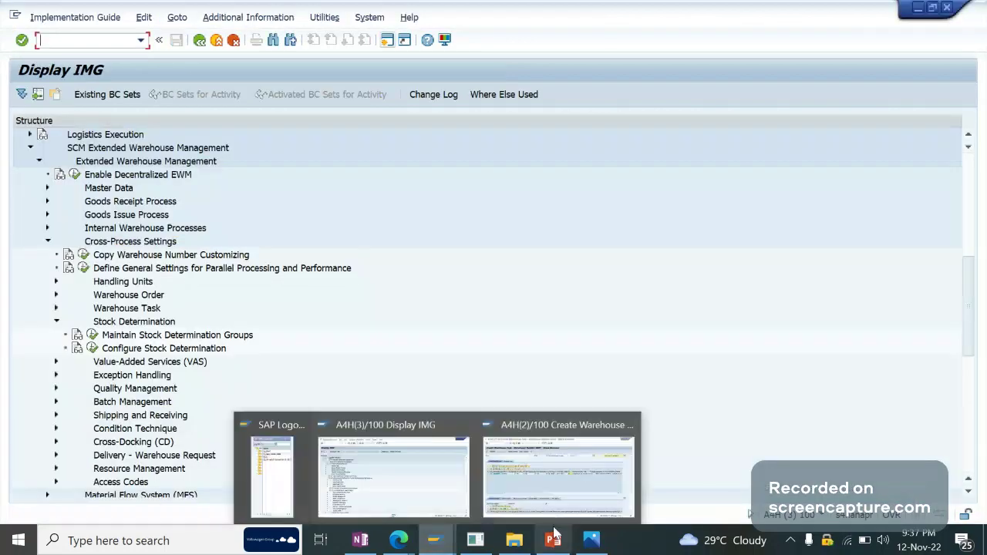
pyautogui.click(591, 540)
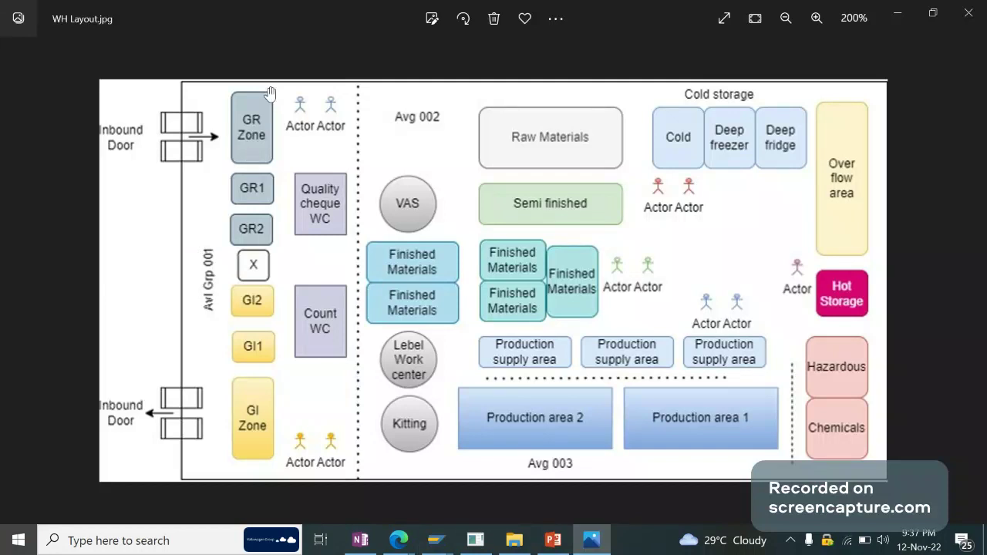
pyautogui.click(450, 549)
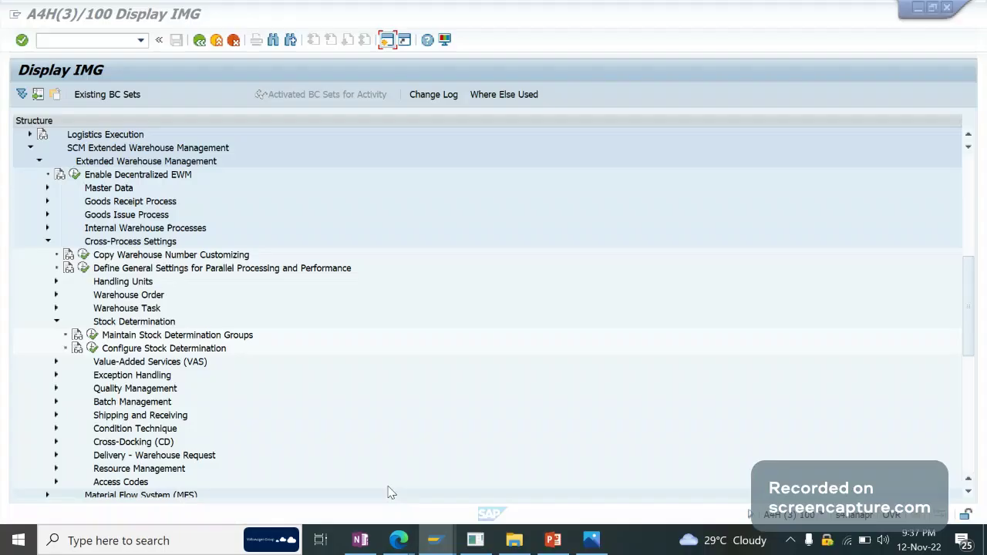
# - Open Maintain Stock Determination Groups, examine the CD entry for warehouse GA09 and return to the IMG
pyautogui.click(91, 337)
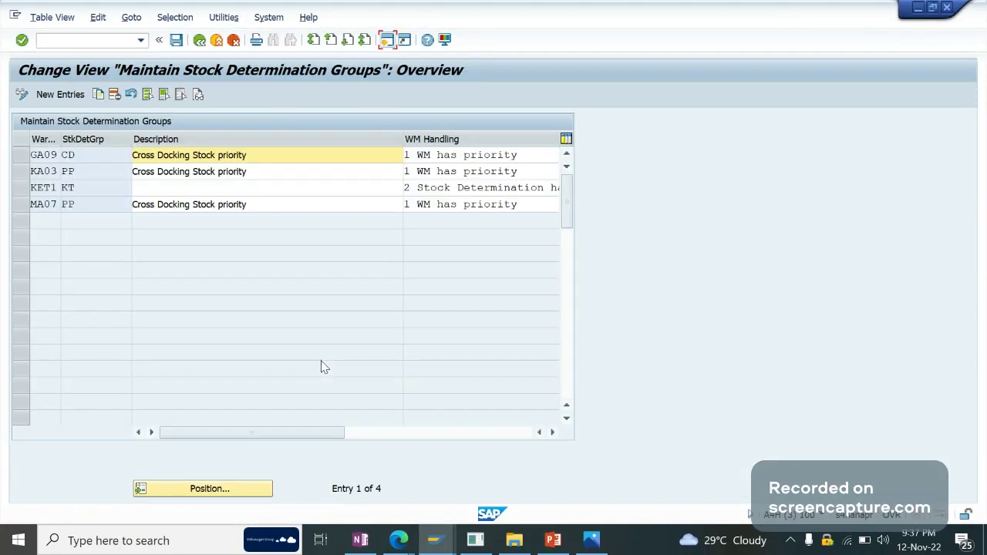
pyautogui.click(107, 156)
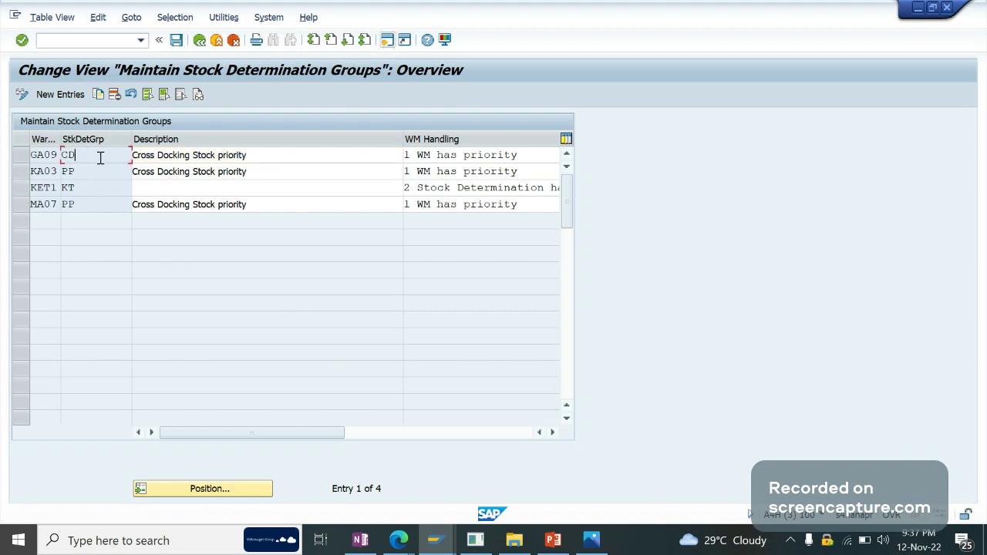
pyautogui.click(22, 157)
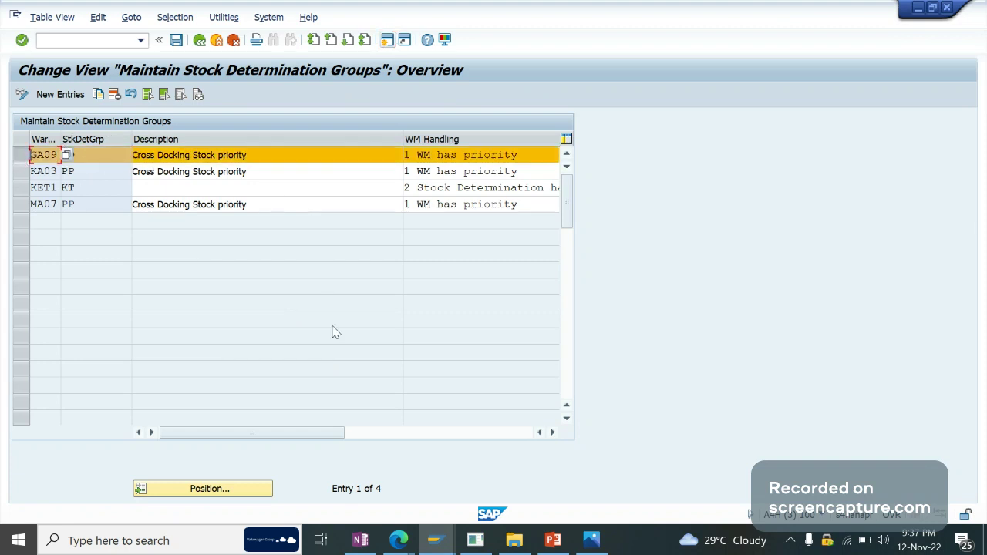
pyautogui.click(98, 153)
pyautogui.click(199, 39)
# - Reopen Maintain Stock Determination Groups, narrow the Description column and capture the headings with the GA09 row to the clipboard
pyautogui.click(92, 335)
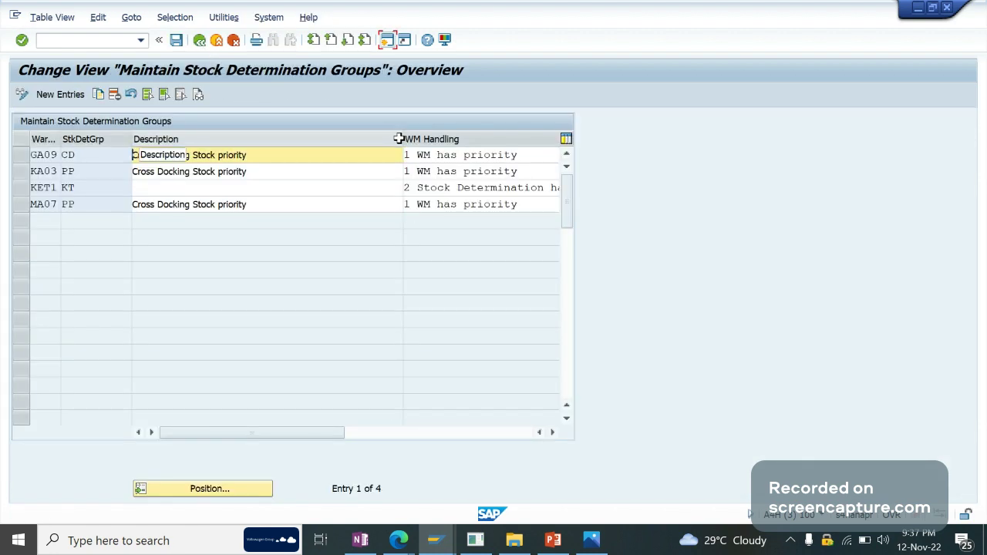
pyautogui.moveTo(403, 139); pyautogui.dragTo(270, 140)
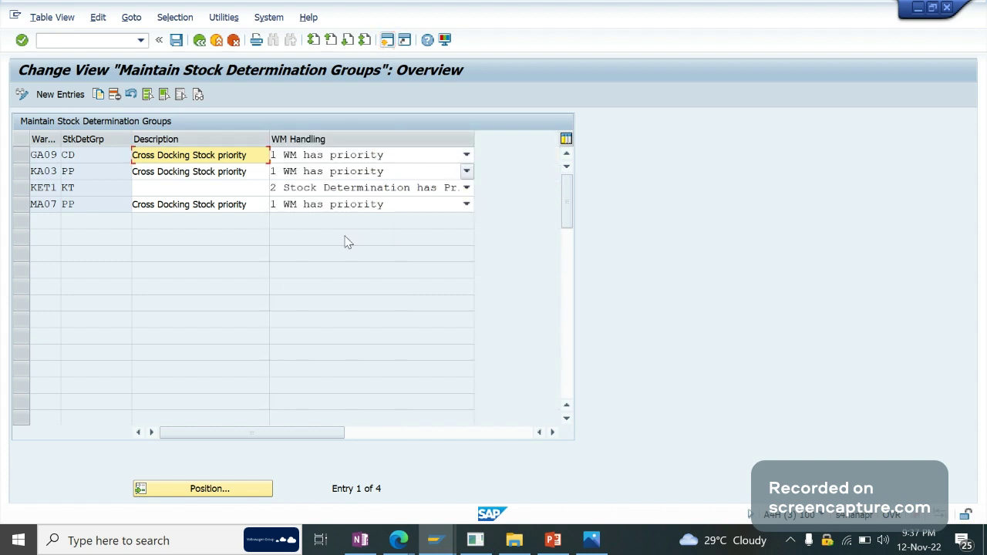
pyautogui.press('Print')
pyautogui.moveTo(10, 112); pyautogui.dragTo(477, 164)
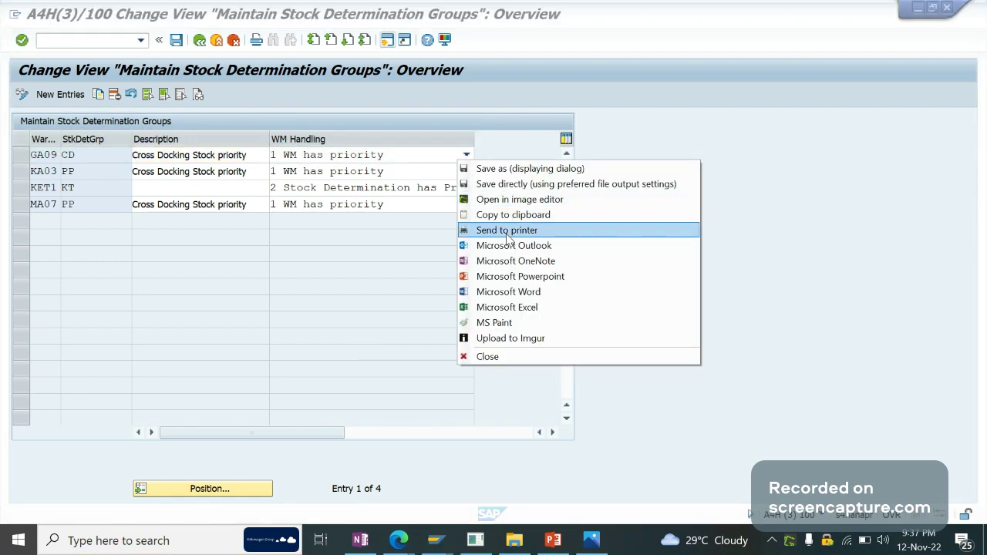
pyautogui.click(523, 338)
# - Switch to PowerPoint, paste the capture beneath the path on the Stock determination slide and enlarge it to nearly the divider line's right end
pyautogui.click(554, 540)
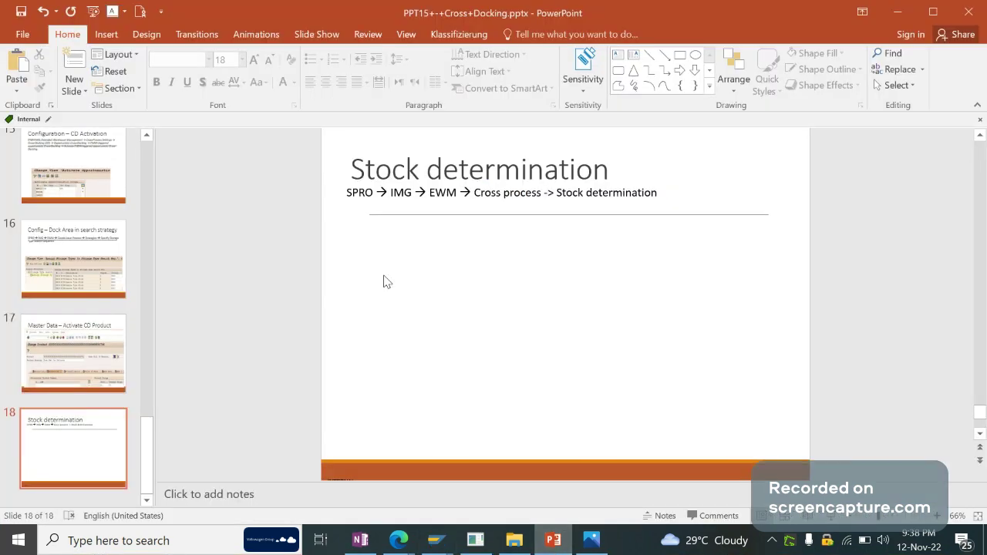
pyautogui.hotkey('ctrl', 'v')
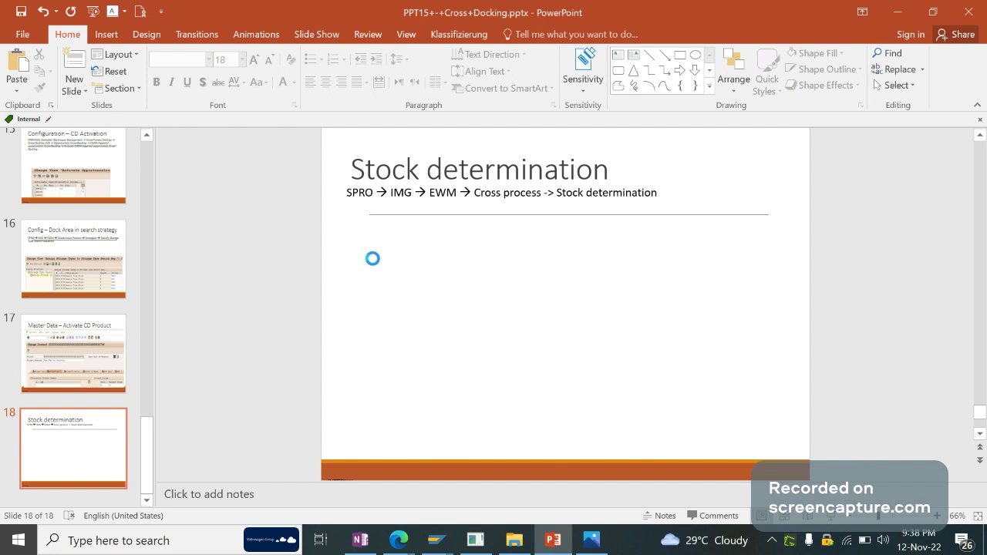
pyautogui.moveTo(505, 297); pyautogui.dragTo(440, 223)
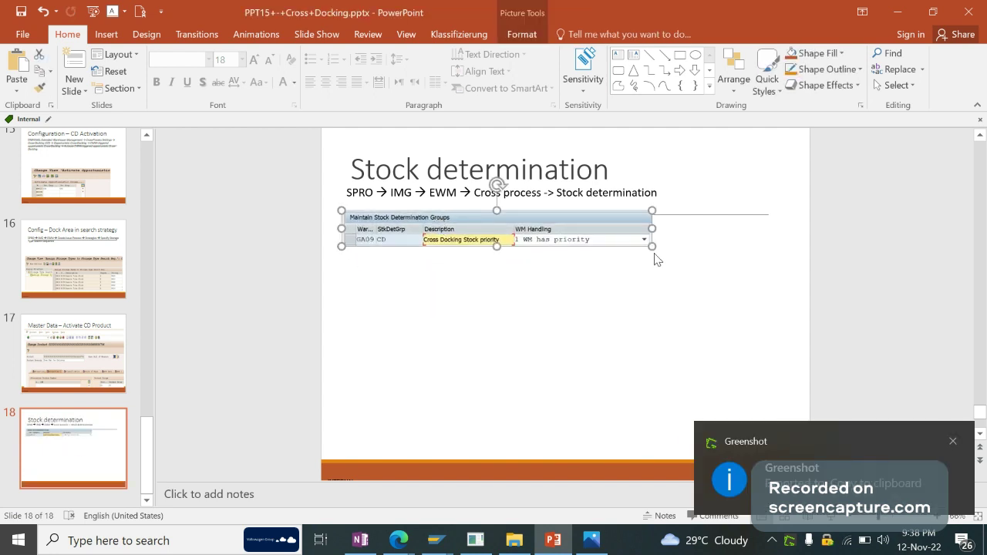
pyautogui.moveTo(651, 246); pyautogui.dragTo(724, 262)
pyautogui.click(633, 326)
# - Switch back to SAP, leave the groups table, open Configure Stock Determination and select the GA09 entry
pyautogui.hotkey('alt', 'Tab')
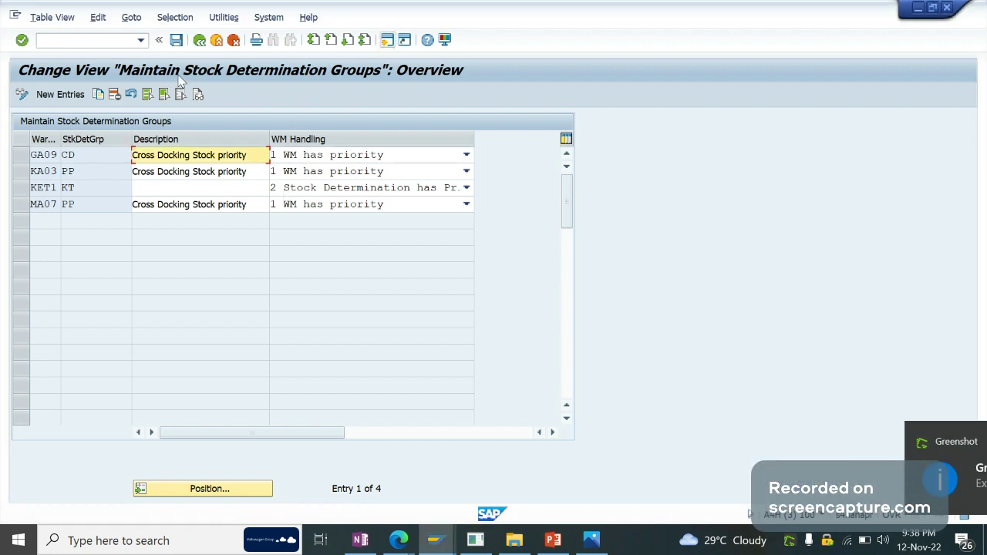
pyautogui.click(199, 39)
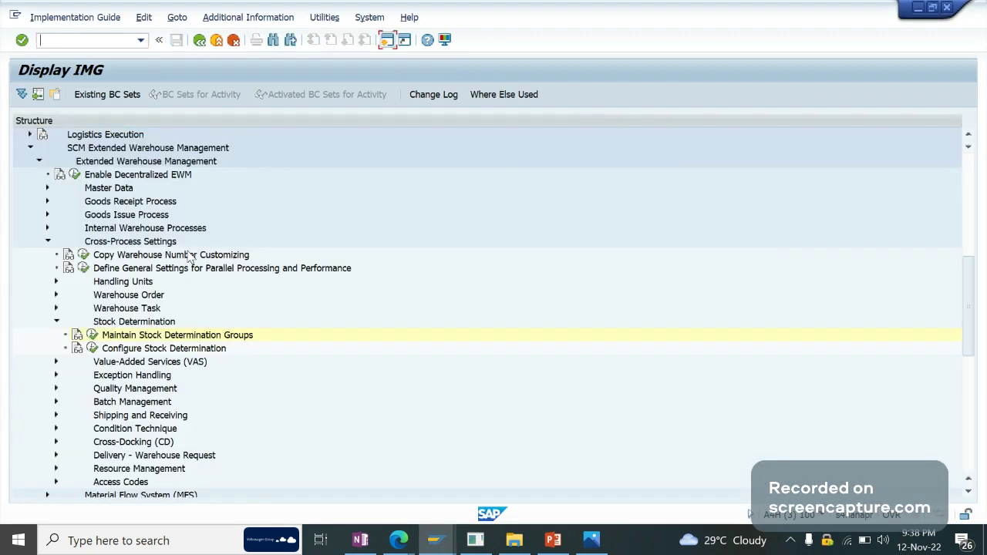
pyautogui.click(92, 348)
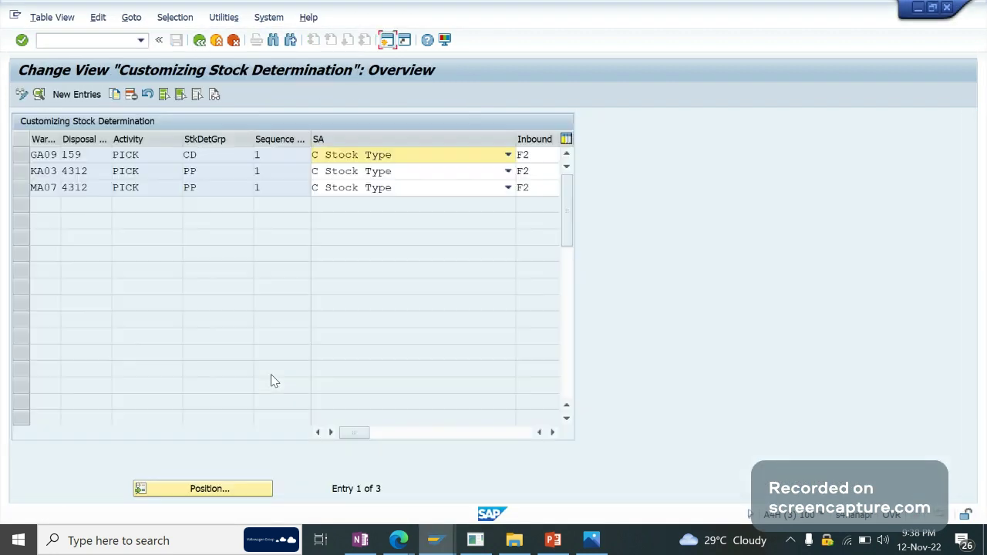
pyautogui.click(23, 155)
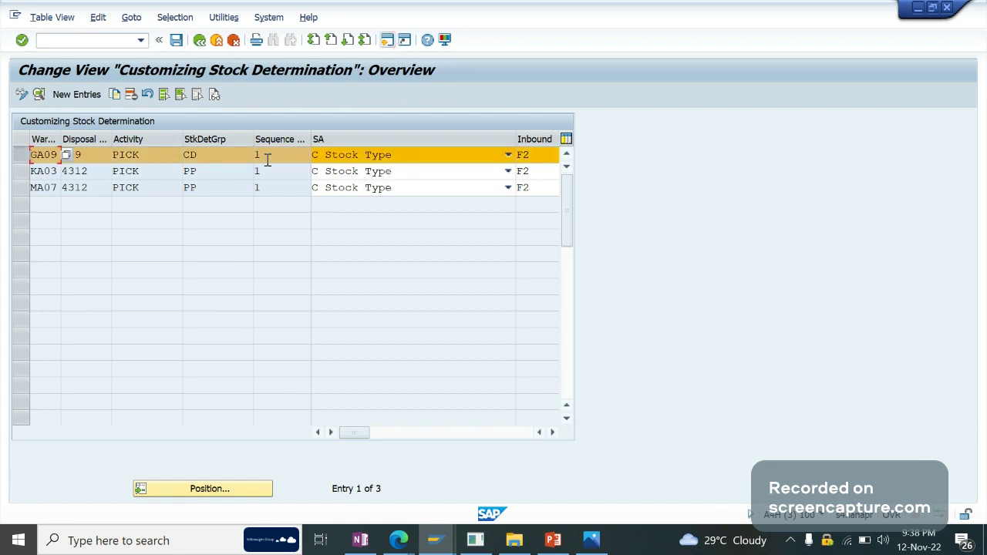
# - Narrow the Activity, StkDetGrp, SA, Inbound and Permitted columns so the Description column fits in the table
pyautogui.moveTo(253, 139); pyautogui.dragTo(143, 137)
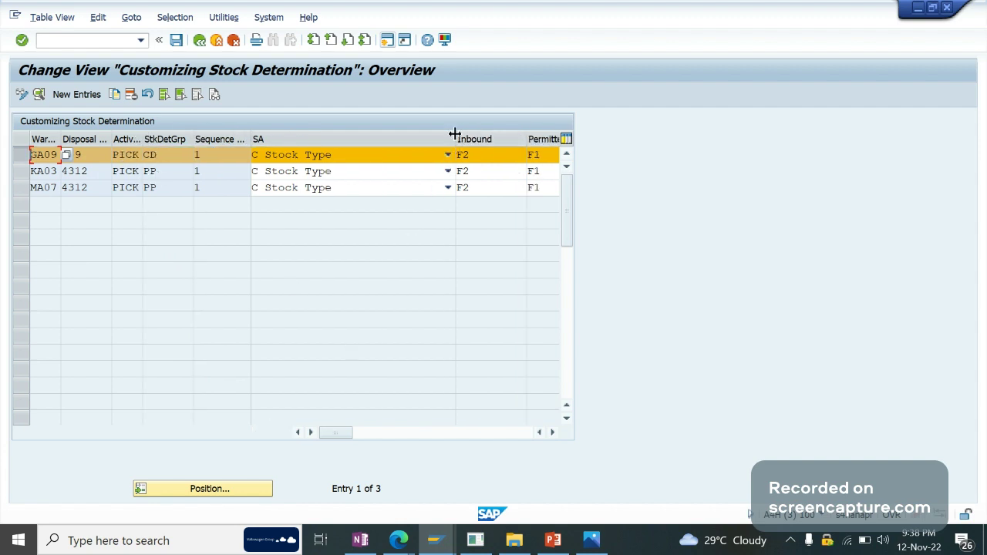
pyautogui.moveTo(456, 139); pyautogui.dragTo(342, 138)
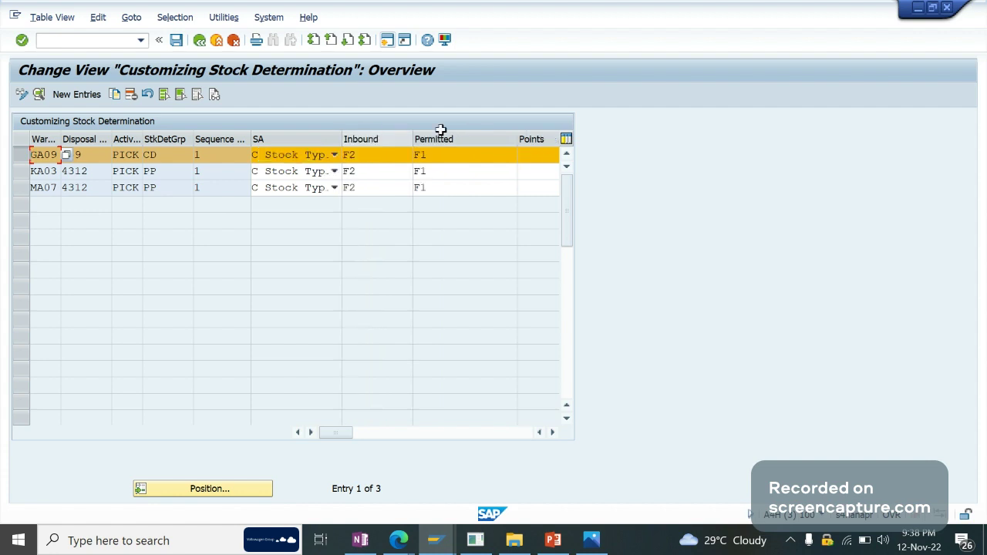
pyautogui.moveTo(414, 139); pyautogui.dragTo(387, 137)
pyautogui.moveTo(487, 139); pyautogui.dragTo(424, 139)
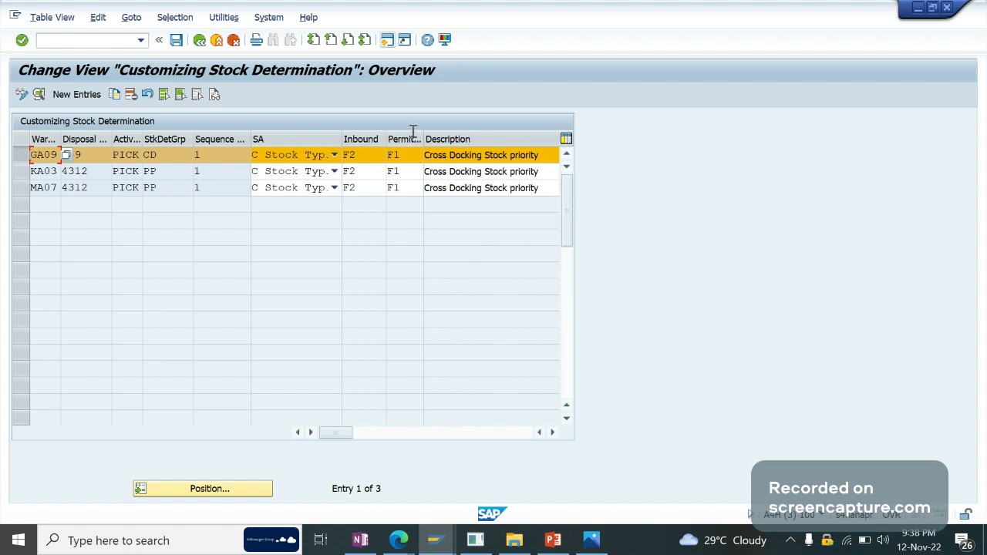
# - Capture the Customizing Stock Determination headings with the highlighted GA09 row to the clipboard
pyautogui.press('Tab')
pyautogui.press('Tab')
pyautogui.press('Tab')
pyautogui.click(171, 186)
pyautogui.press('Print')
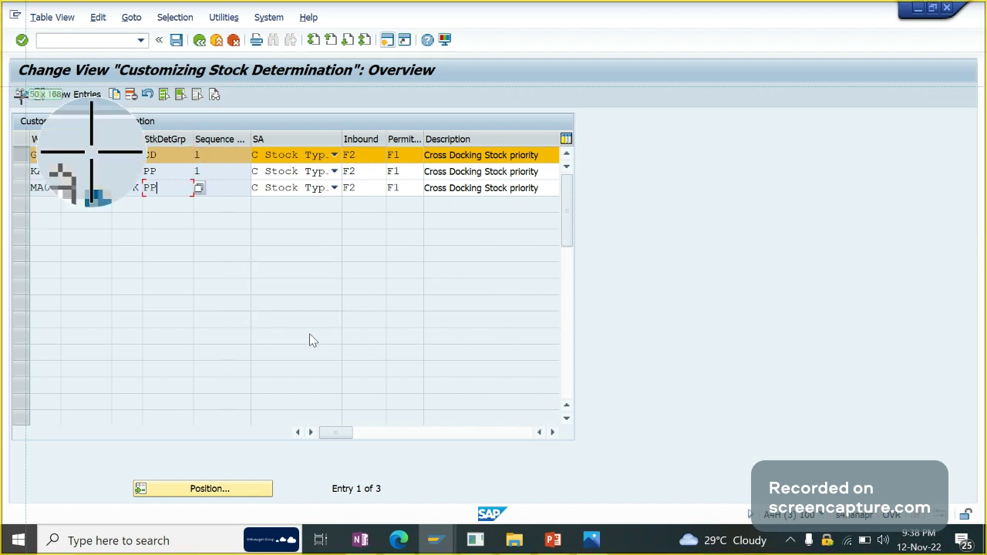
pyautogui.moveTo(11, 111); pyautogui.dragTo(575, 164)
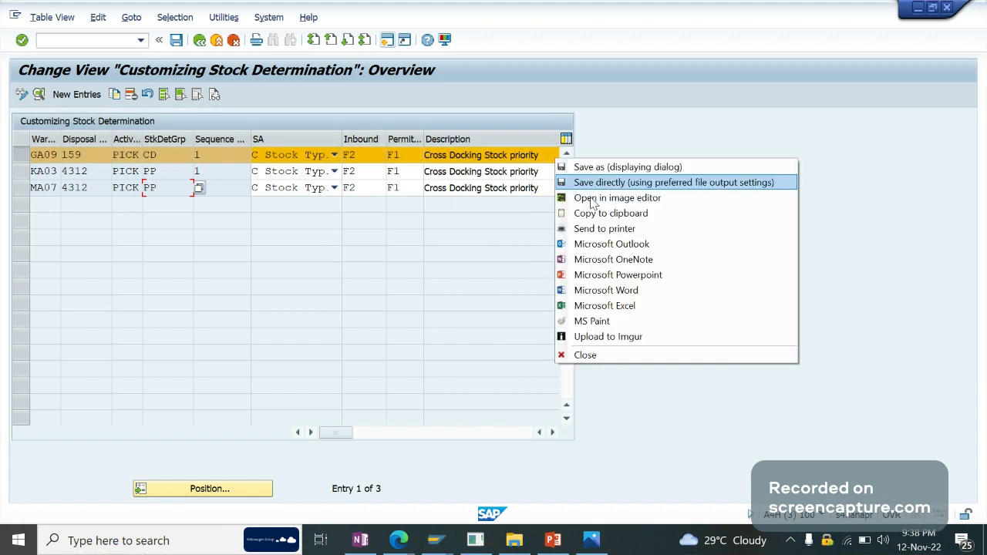
pyautogui.click(594, 214)
# - Paste the second capture below the first on the Stock determination slide, enlarge it to the same width and save the presentation
pyautogui.click(561, 544)
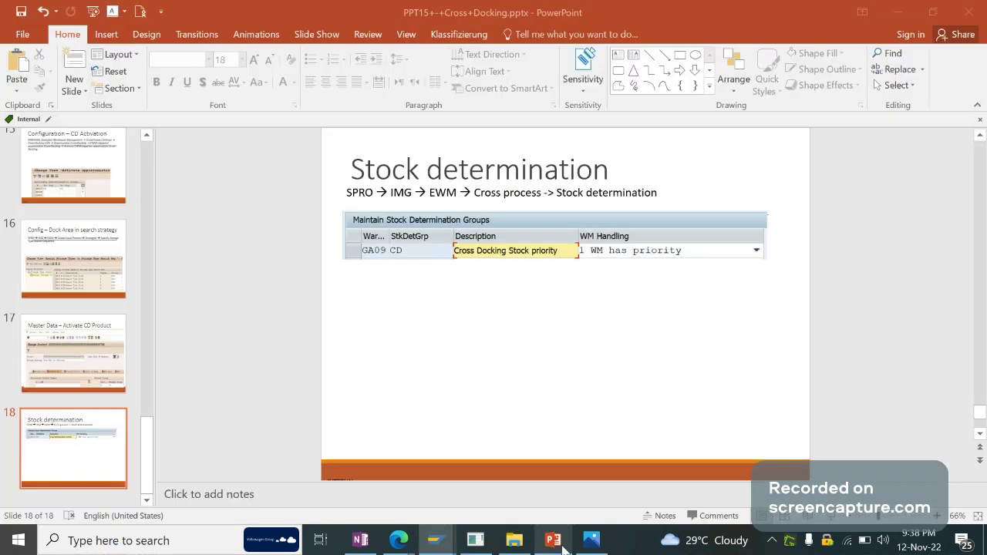
pyautogui.hotkey('ctrl', 'v')
pyautogui.moveTo(575, 303); pyautogui.dragTo(537, 321)
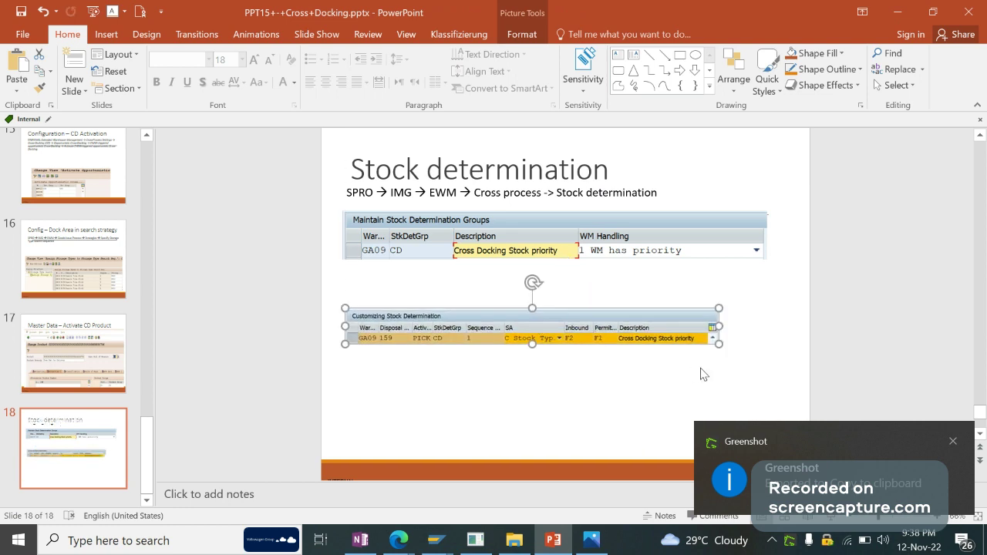
pyautogui.moveTo(719, 344); pyautogui.dragTo(767, 349)
pyautogui.click(702, 405)
pyautogui.hotkey('ctrl', 's')
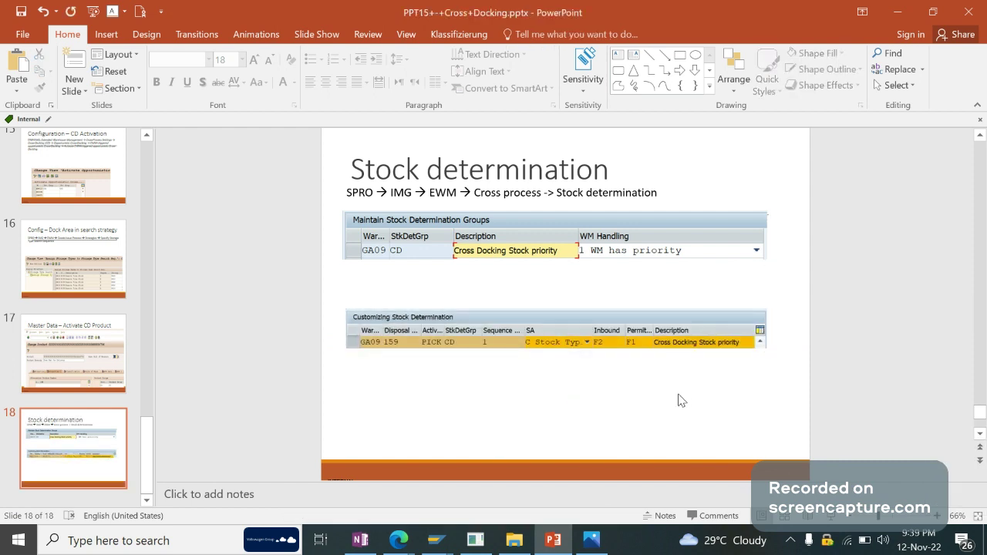
# - Return to SAP, leave the stock determination table and switch to the Create Warehouse Task session
pyautogui.hotkey('alt', 'Tab')
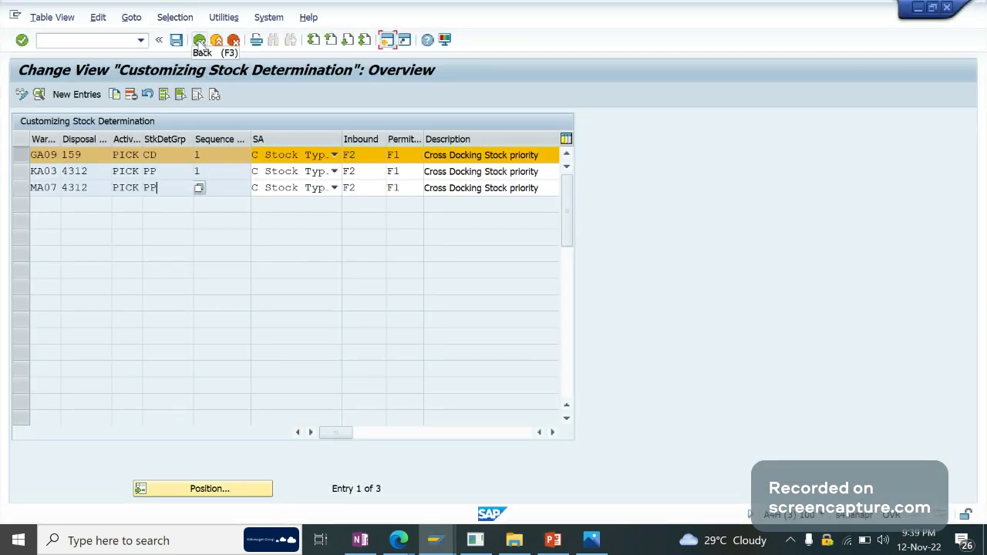
pyautogui.click(176, 155)
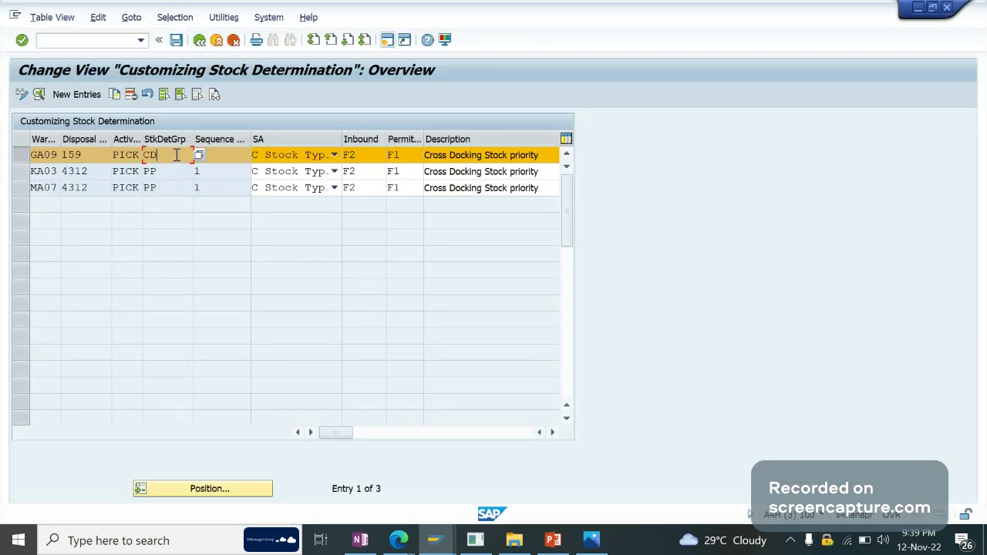
pyautogui.click(199, 39)
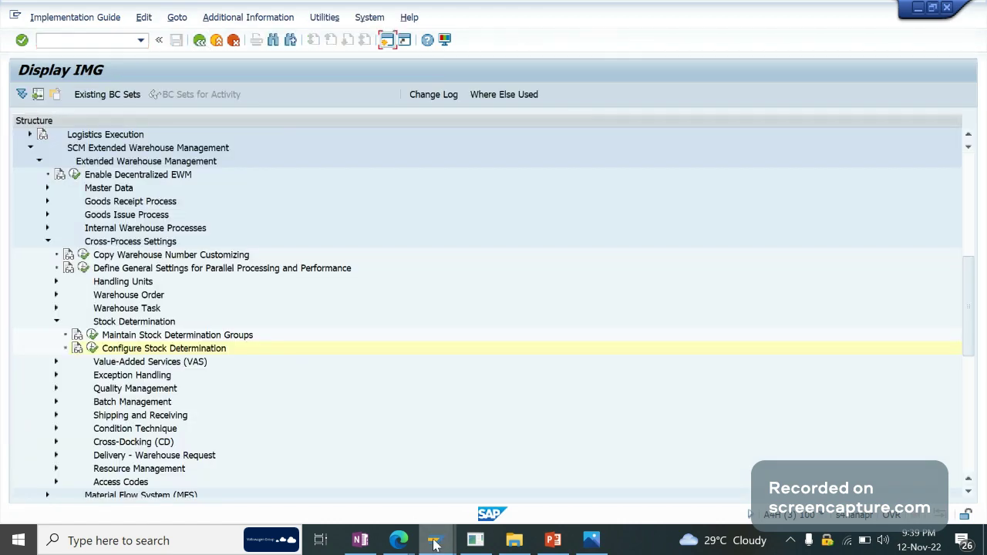
pyautogui.moveTo(434, 544)
pyautogui.click(496, 421)
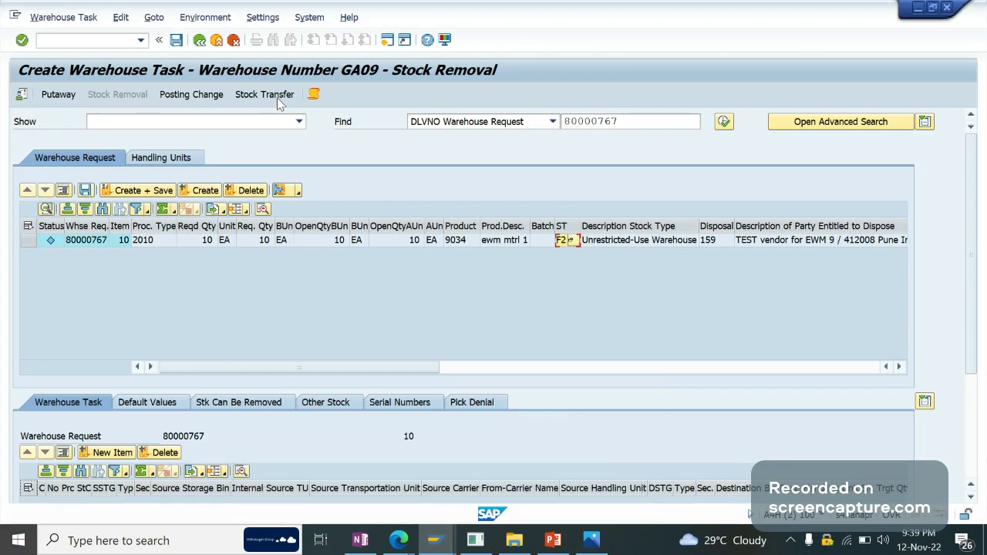
# - Leave warehouse task creation and start transaction /n/scwm/mat1 for maintaining the warehouse product
pyautogui.click(216, 41)
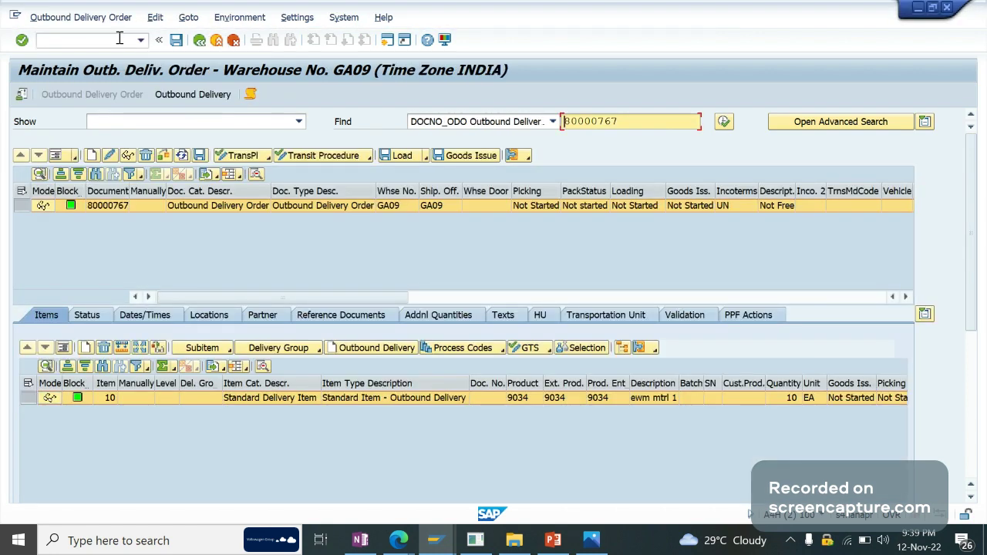
pyautogui.click(120, 38)
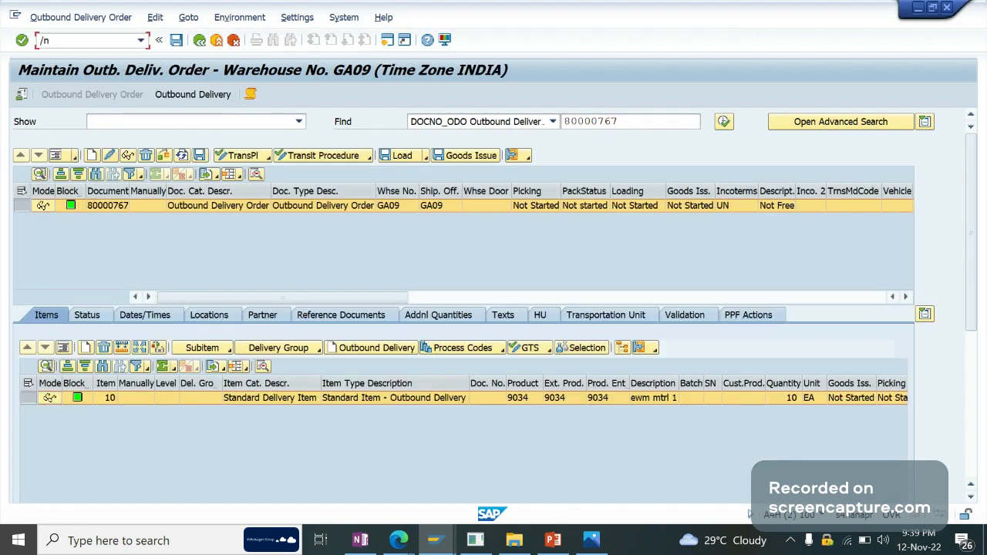
pyautogui.write('/n/scwm/mat1')
pyautogui.press('Return')
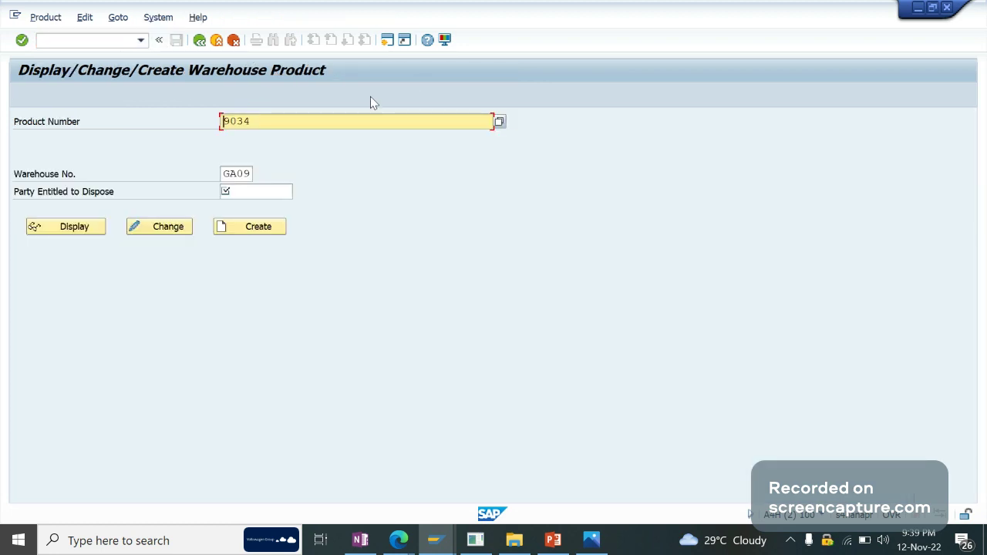
# - Open product 9034 in warehouse GA09 for change and check its stock determination group in the warehouse data
pyautogui.click(169, 230)
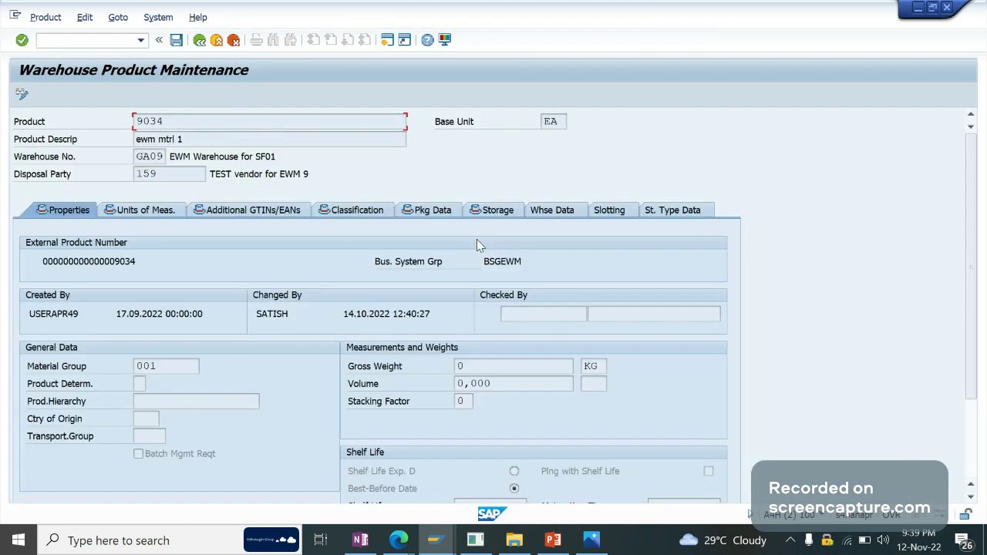
pyautogui.click(569, 218)
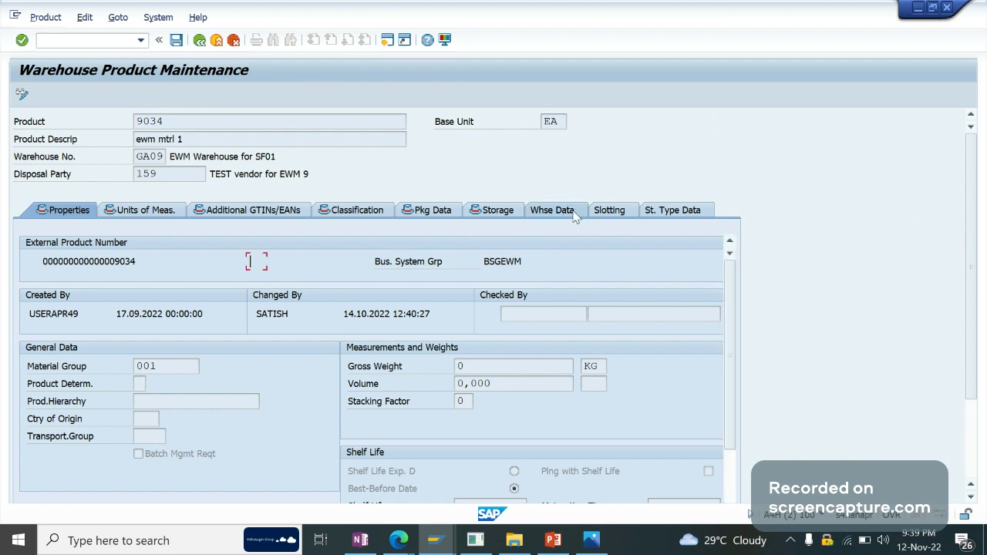
pyautogui.scroll(-3, 973, 434)
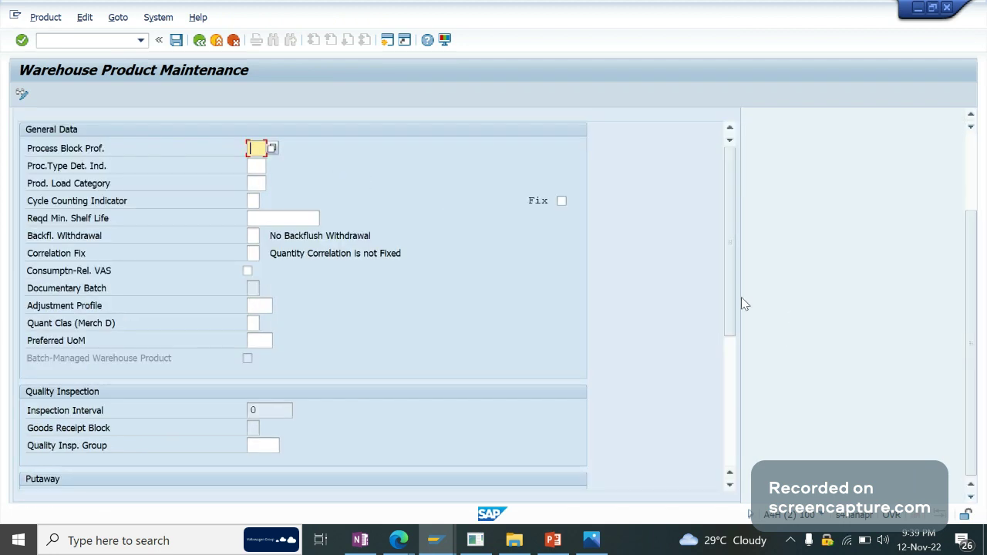
pyautogui.scroll(-6, 729, 370)
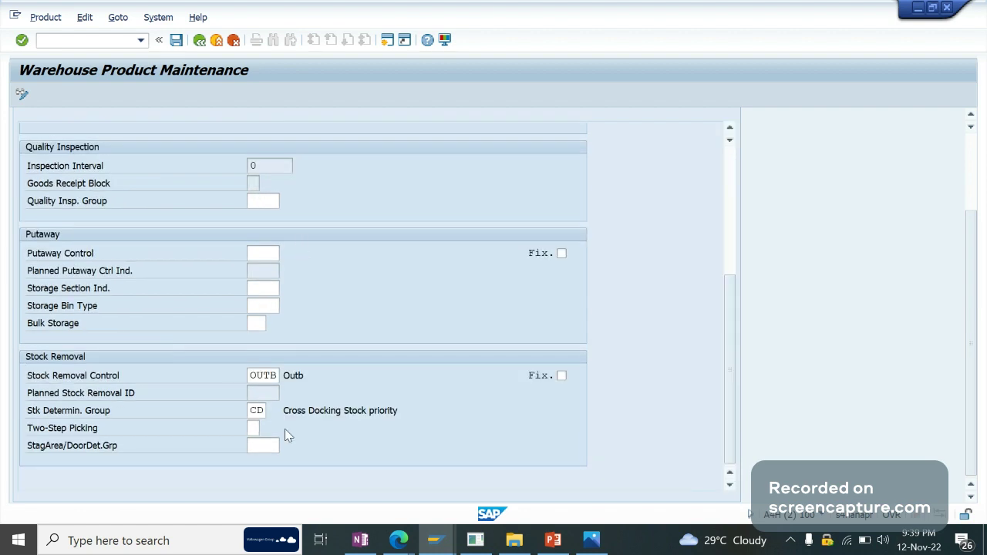
pyautogui.click(261, 411)
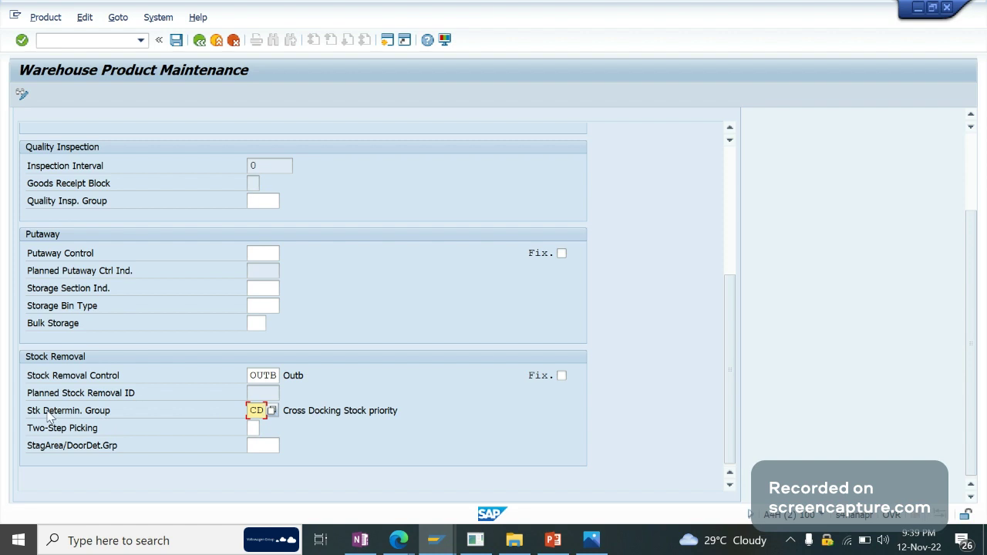
# - Read the field help for the stock determination group and close it
pyautogui.moveTo(37, 411); pyautogui.dragTo(52, 411)
pyautogui.click(261, 411)
pyautogui.press('F1')
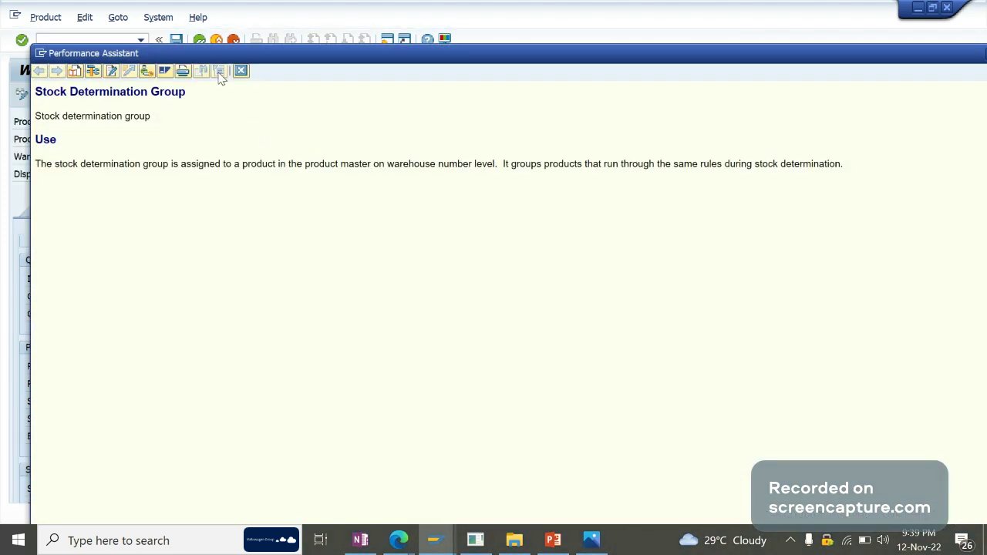
pyautogui.moveTo(213, 54); pyautogui.dragTo(496, 99)
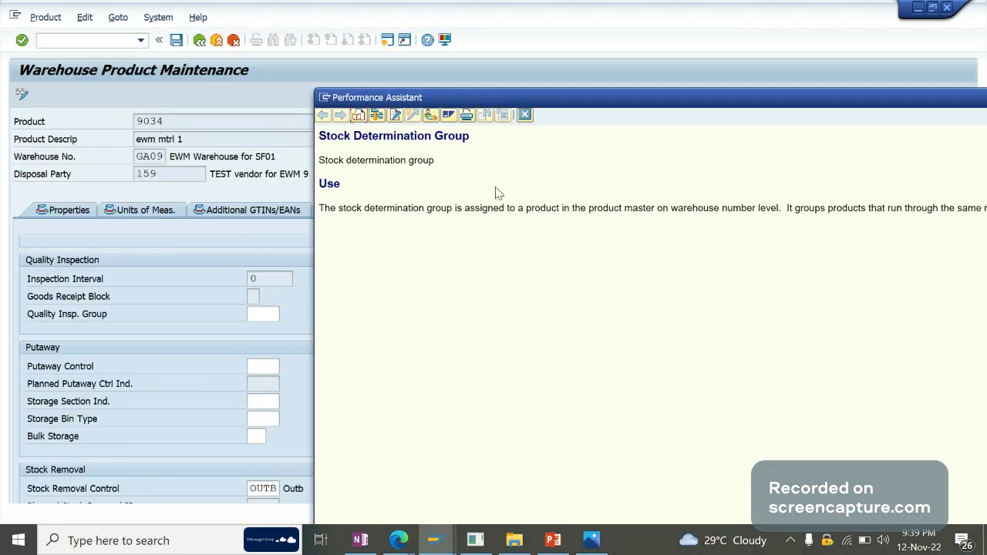
pyautogui.click(524, 115)
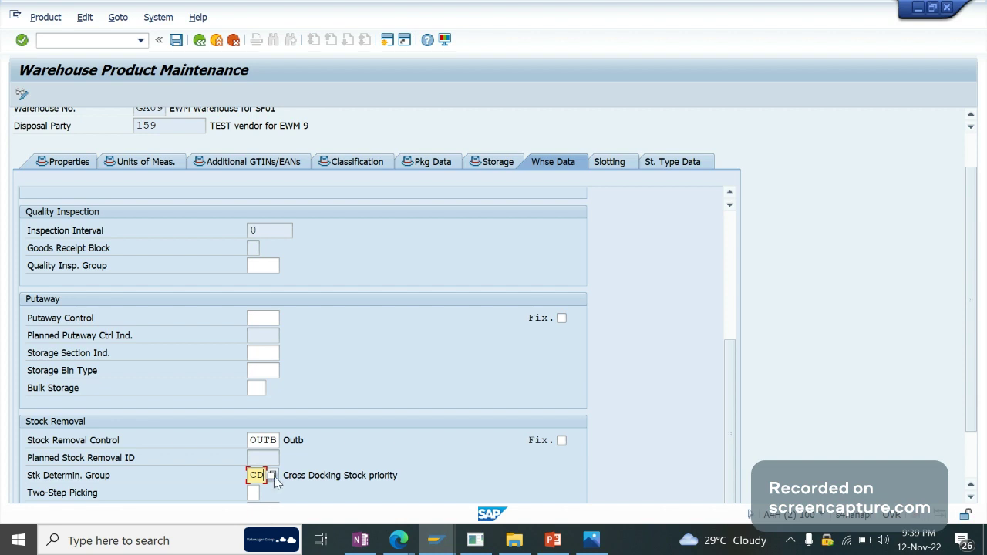
# - Leave warehouse product maintenance, close that session and return to the Display IMG session
pyautogui.click(199, 39)
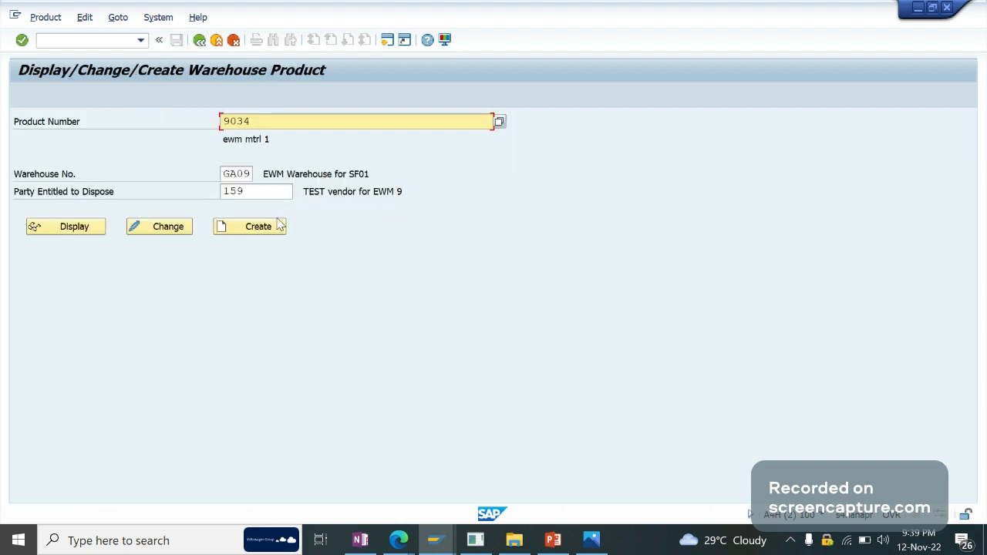
pyautogui.click(217, 39)
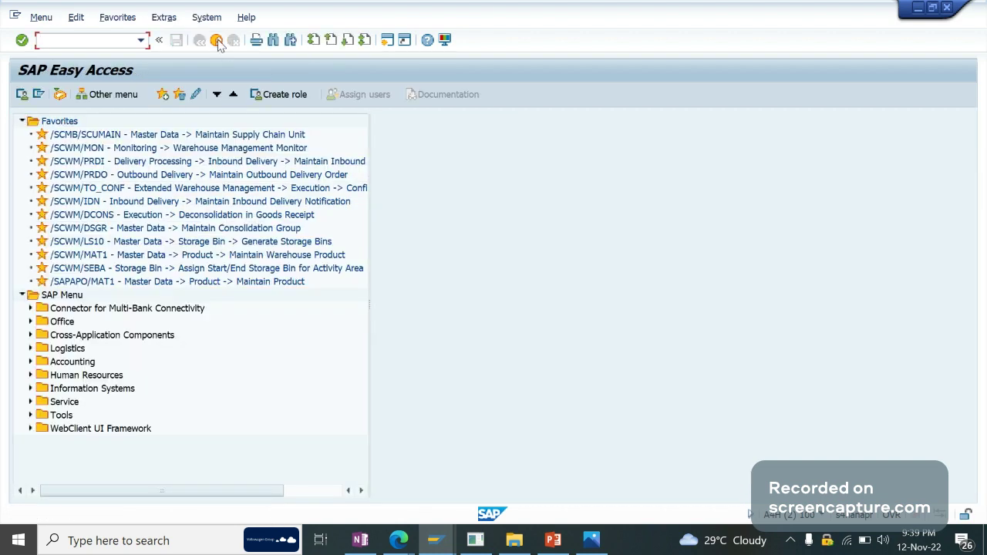
pyautogui.click(216, 40)
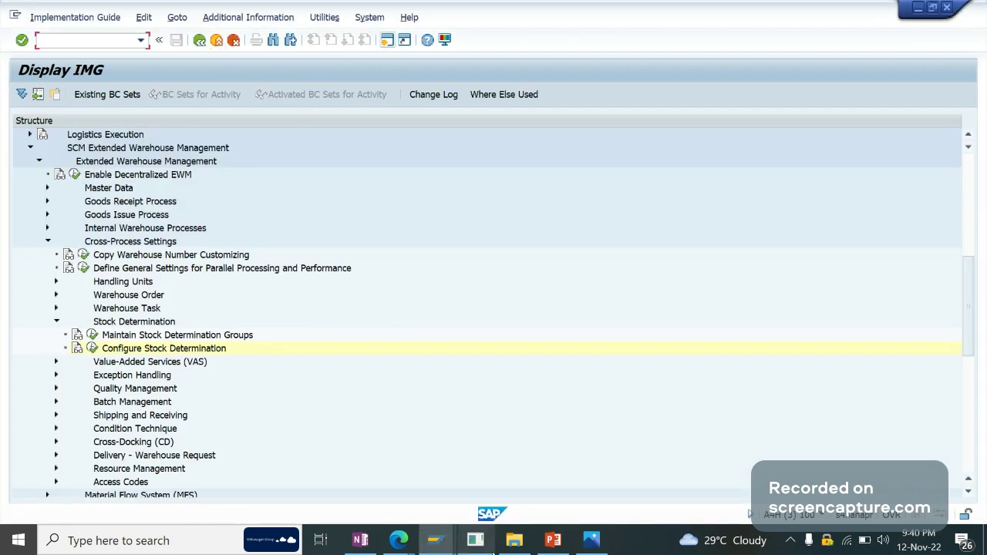
pyautogui.click(490, 500)
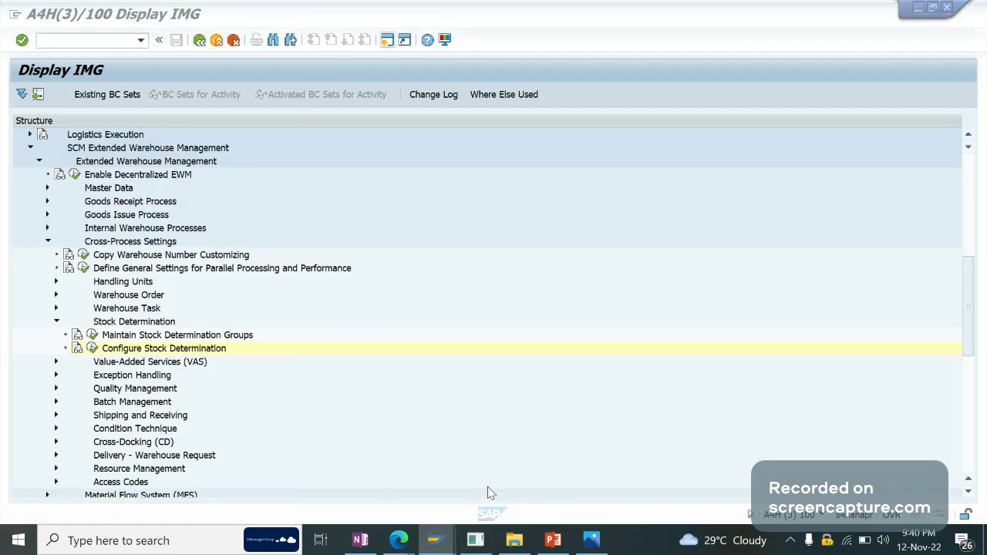
# - Open a new SAP session and start transaction /n/scwm/prdi for maintaining inbound deliveries
pyautogui.click(386, 40)
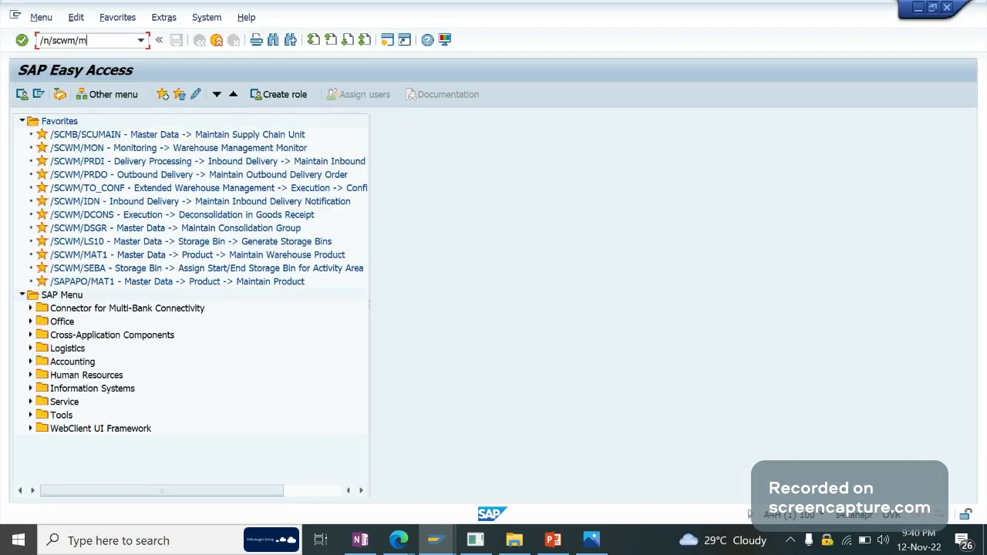
pyautogui.write('/n/scwm/prdi')
pyautogui.press('Return')
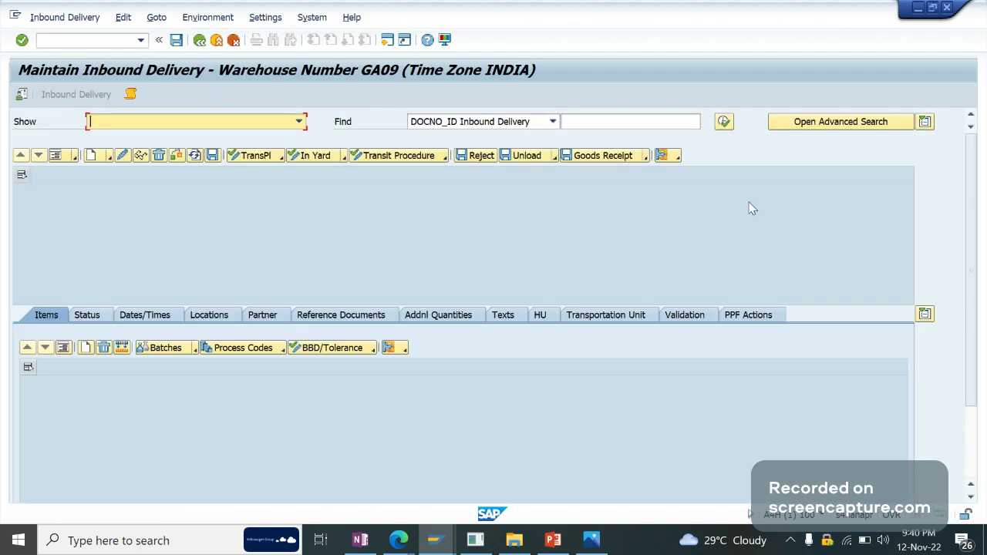
# - Run an advanced search for inbound deliveries with product 9034 and close the search criteria
pyautogui.click(830, 127)
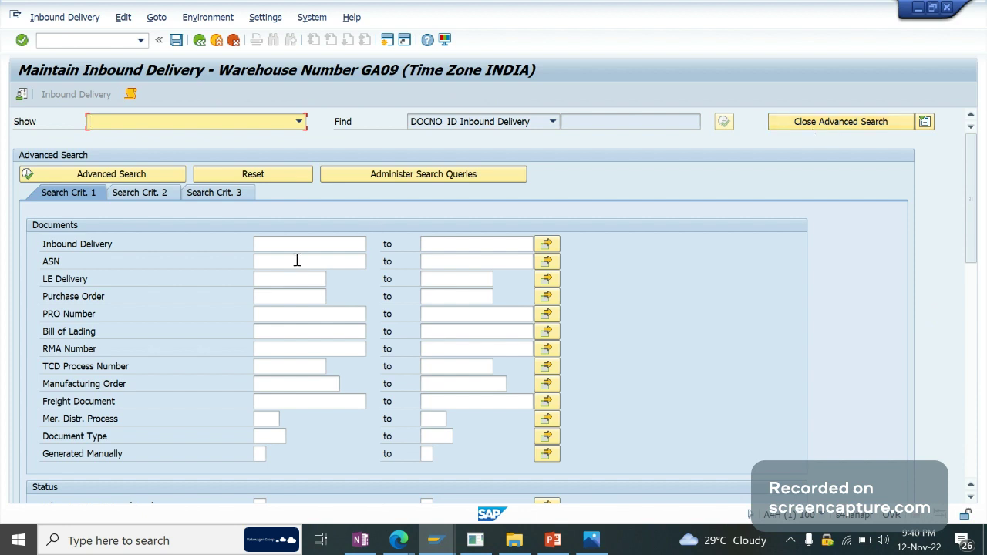
pyautogui.click(294, 247)
pyautogui.write('9034')
pyautogui.click(140, 174)
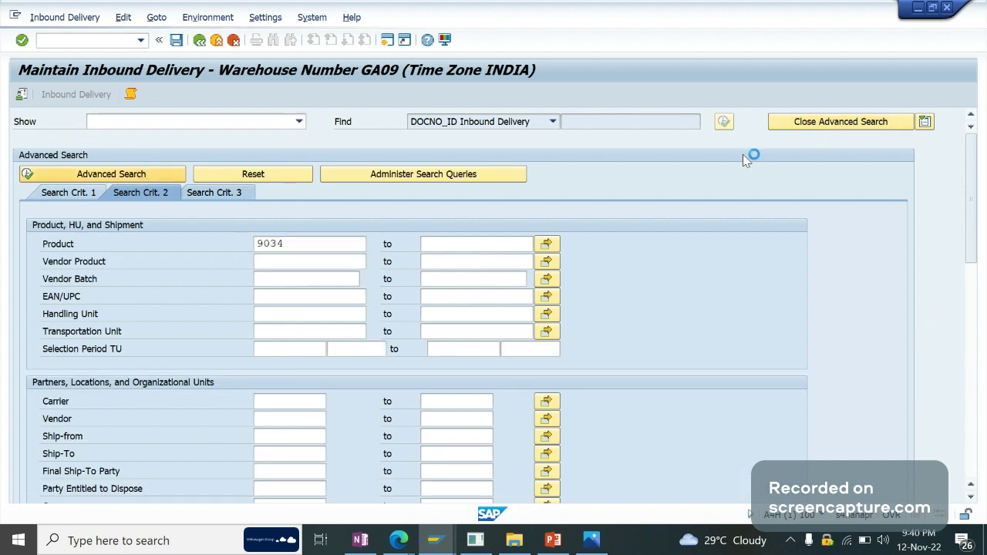
pyautogui.click(822, 122)
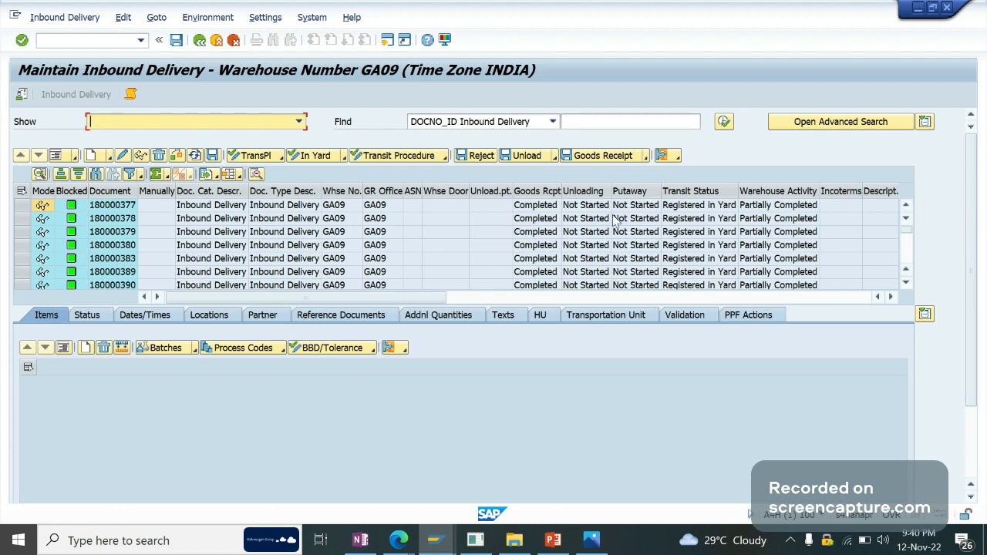
# - Examine the putaway status of the inbound deliveries in the result list
pyautogui.click(636, 205)
pyautogui.press('Down')
pyautogui.press('Down')
pyautogui.press('Down')
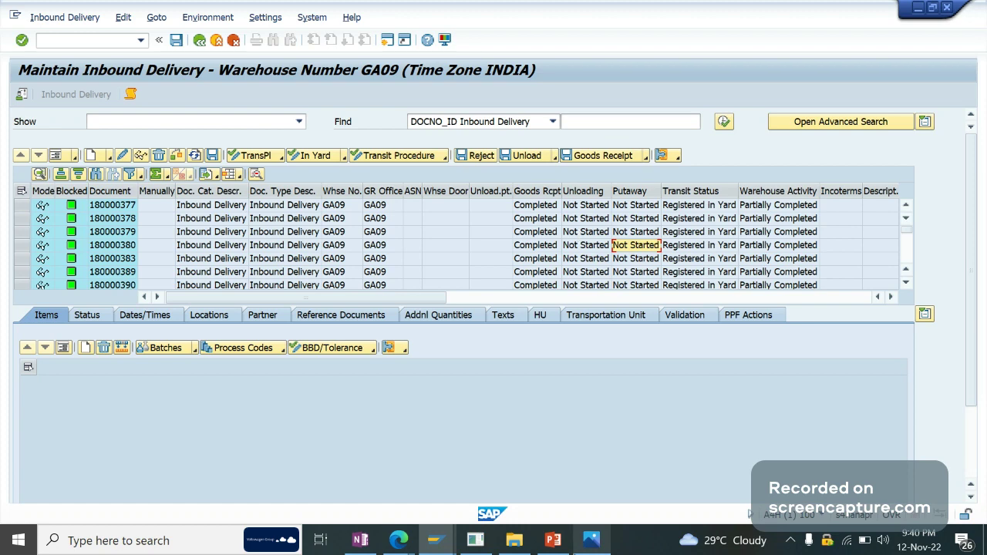
# - Review the Stock determination slide in PowerPoint and the WH Layout.jpg image, and return to the Maintain Inbound Delivery session in SAP
pyautogui.click(557, 544)
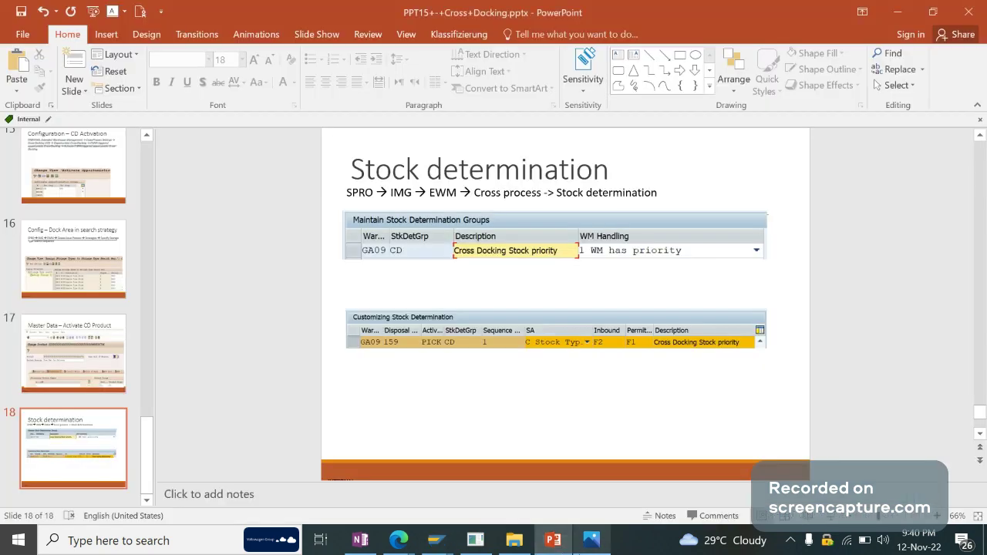
pyautogui.click(554, 544)
pyautogui.click(554, 544)
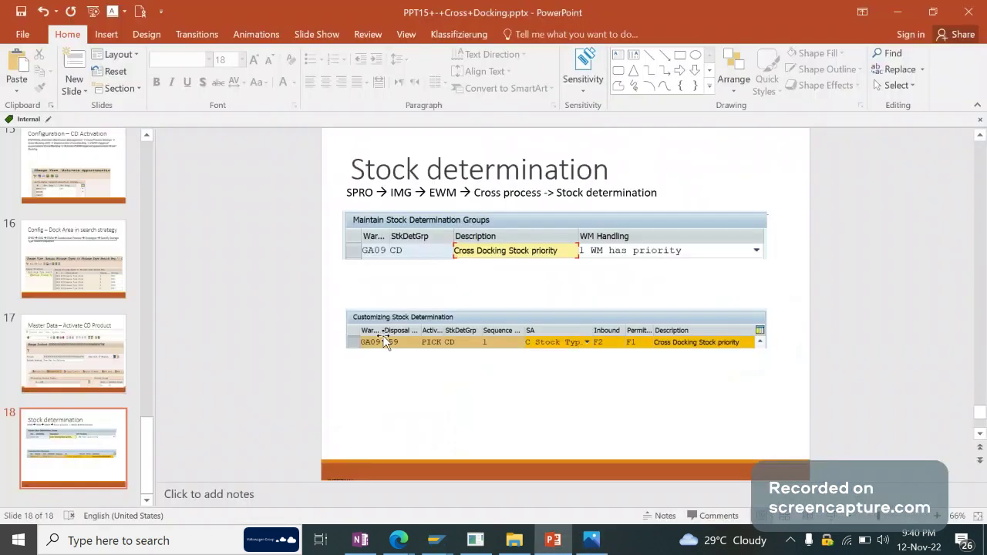
pyautogui.hotkey('alt', 'Tab')
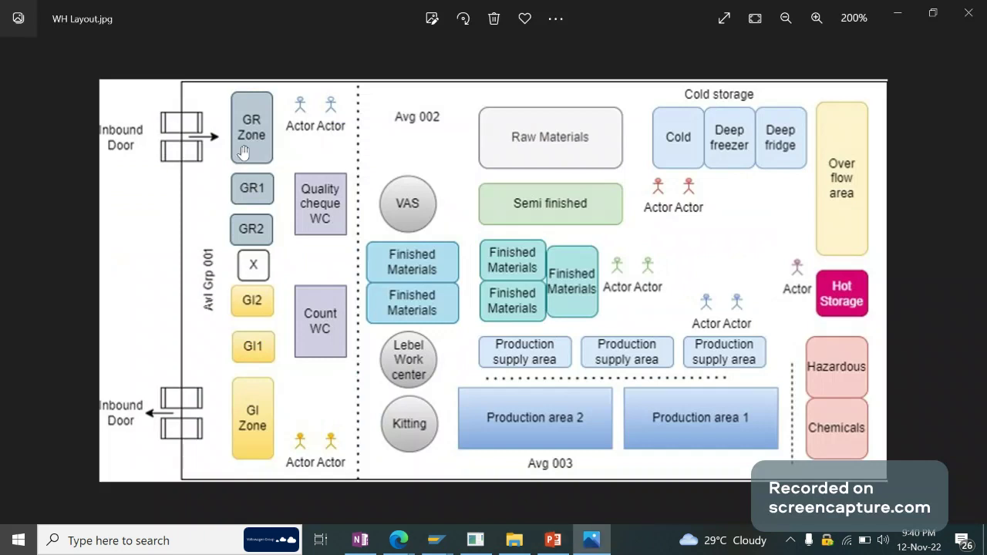
pyautogui.click(437, 540)
pyautogui.moveTo(434, 491)
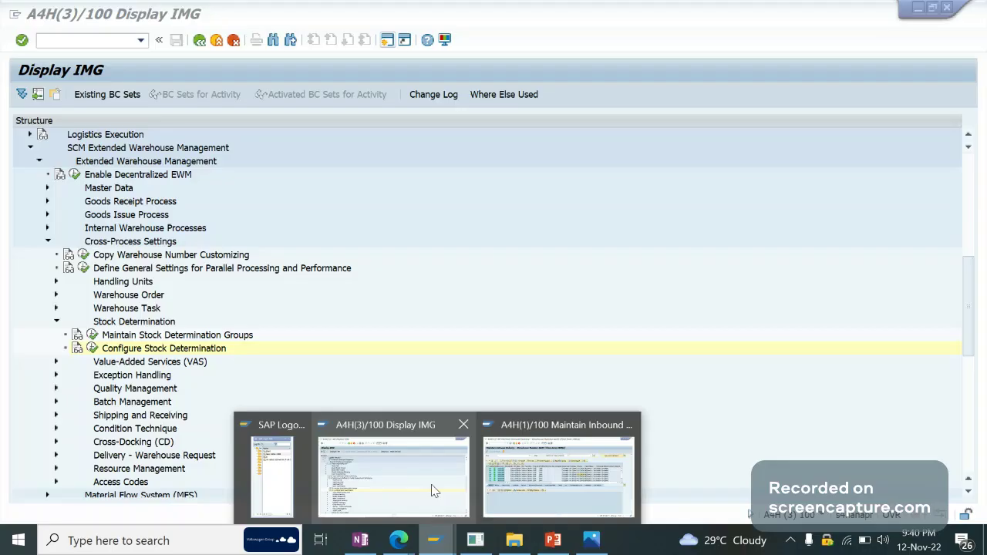
pyautogui.click(557, 474)
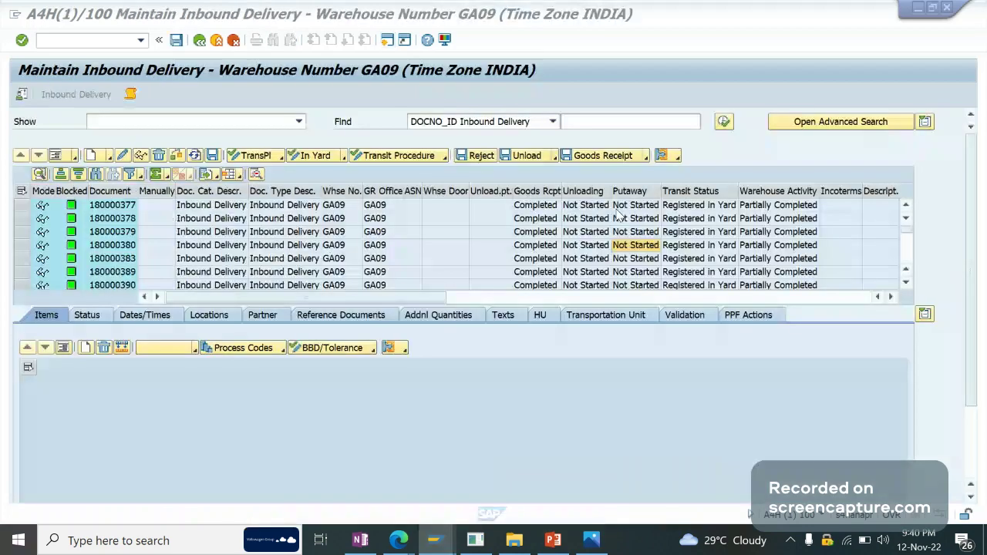
# - Check the goods receipt and unloading status of the listed inbound deliveries against the inbound area in the warehouse layout image
pyautogui.click(540, 207)
pyautogui.click(22, 191)
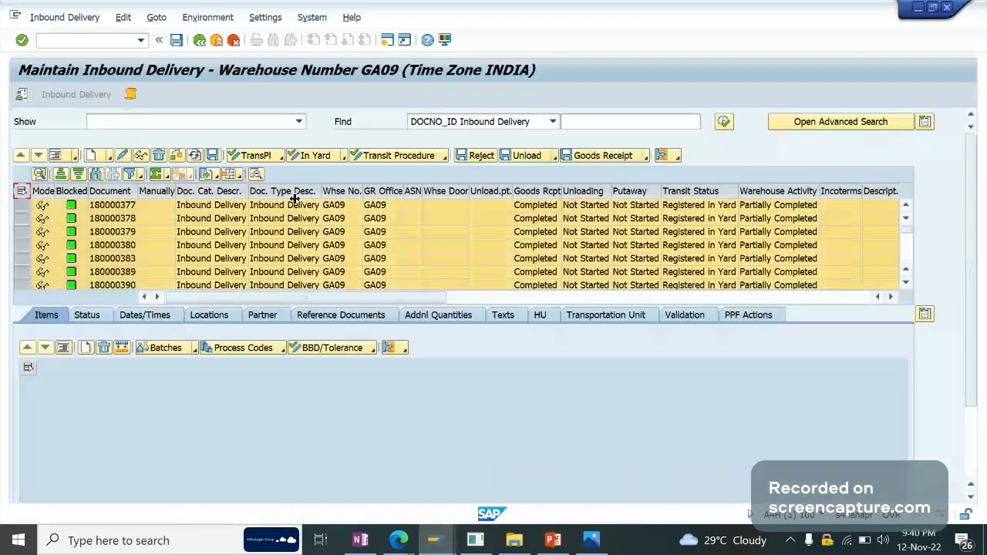
pyautogui.click(585, 220)
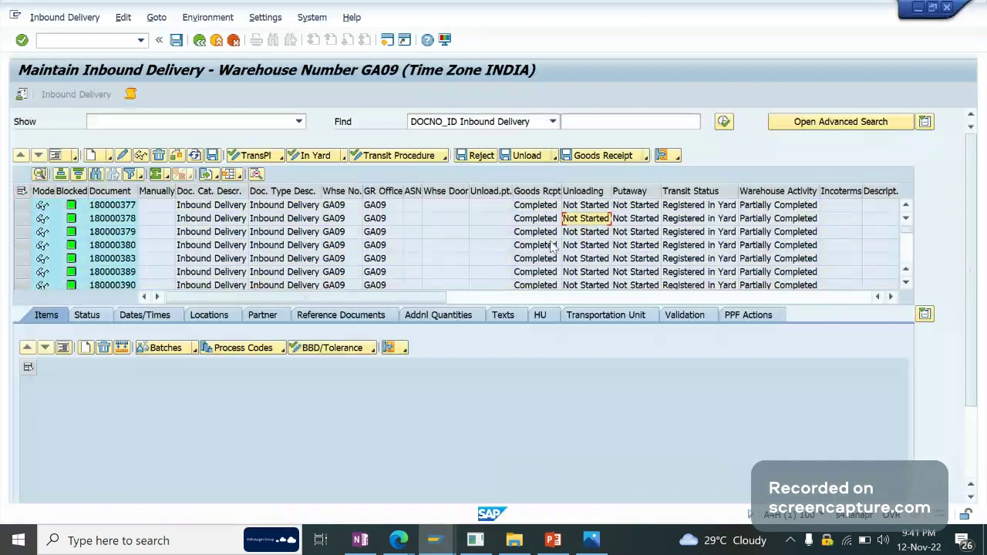
pyautogui.click(591, 540)
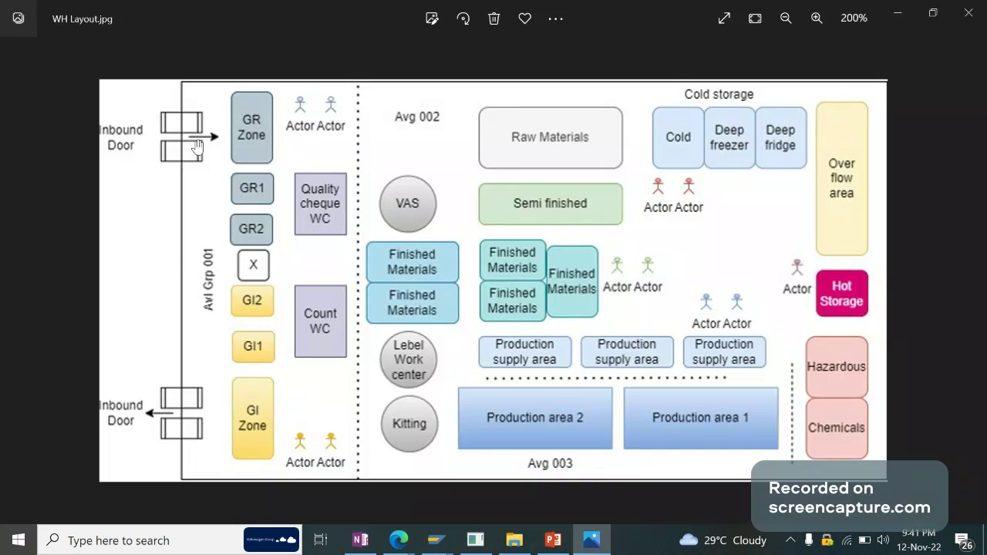
pyautogui.hotkey('alt', 'Tab')
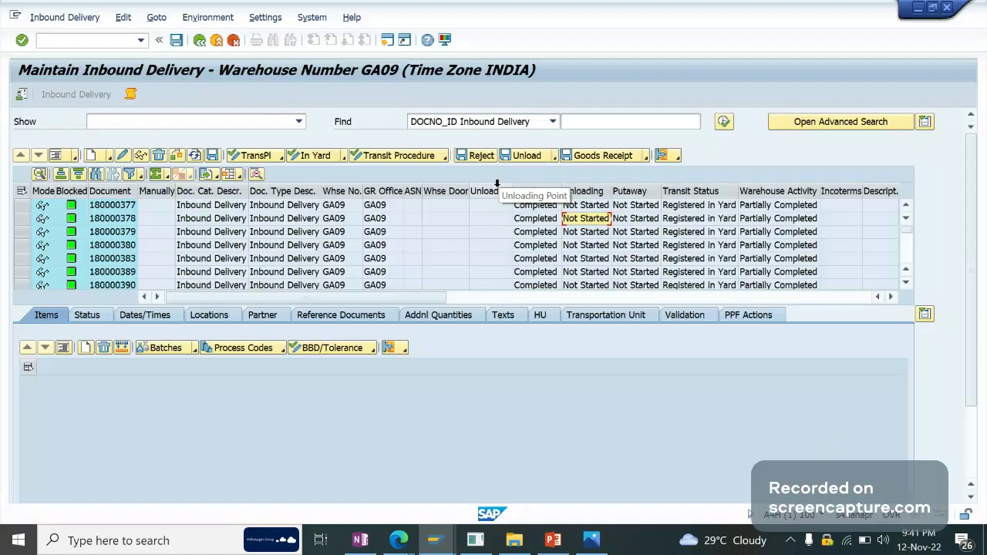
pyautogui.click(521, 263)
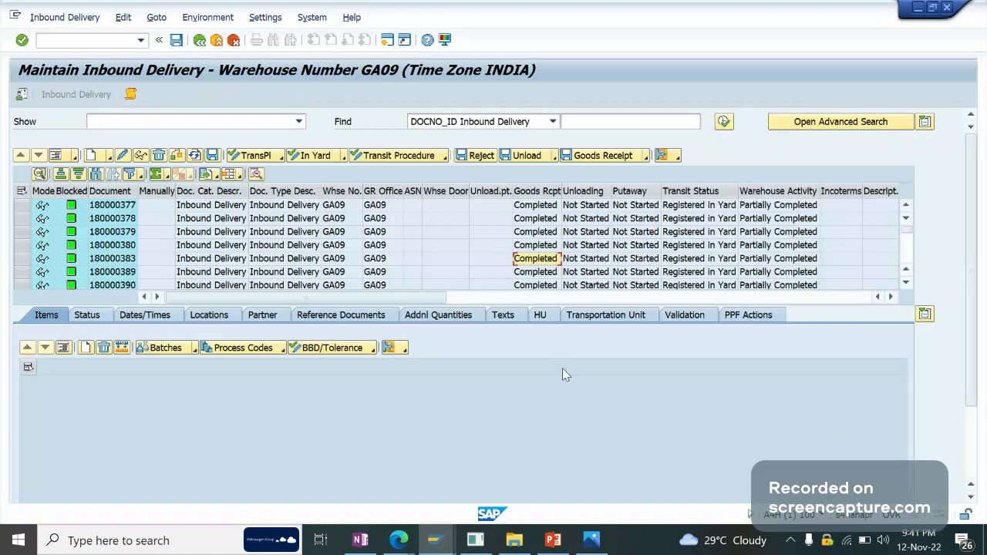
pyautogui.click(507, 246)
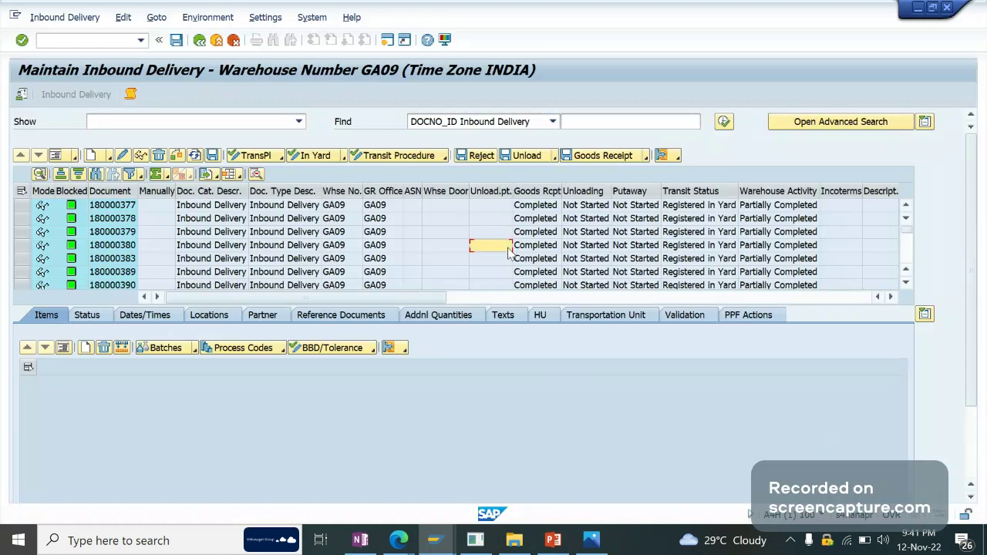
# - Open another SAP session and start the Warehouse Management Monitor with transaction /n/scwm/mon
pyautogui.click(387, 41)
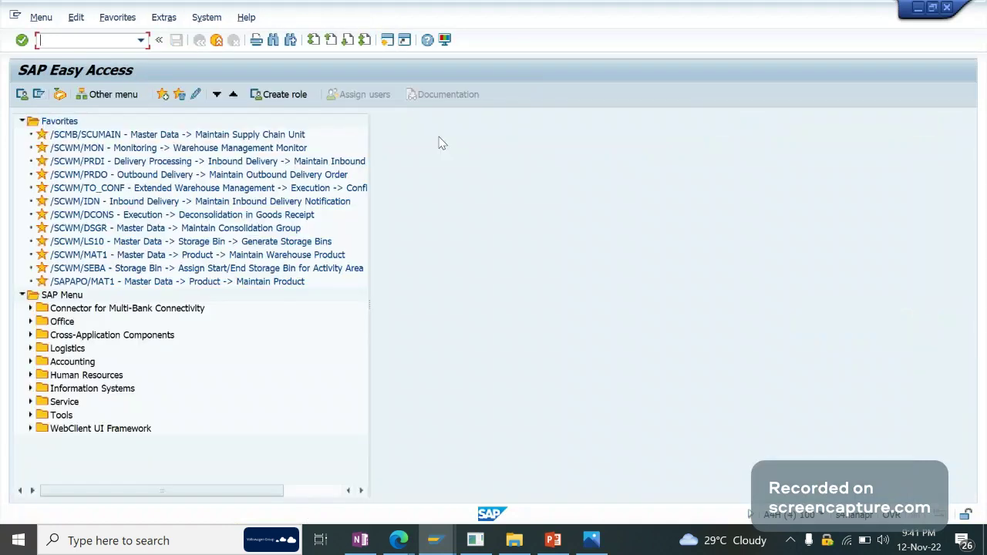
pyautogui.write('/nscwm/mon')
pyautogui.press('Return')
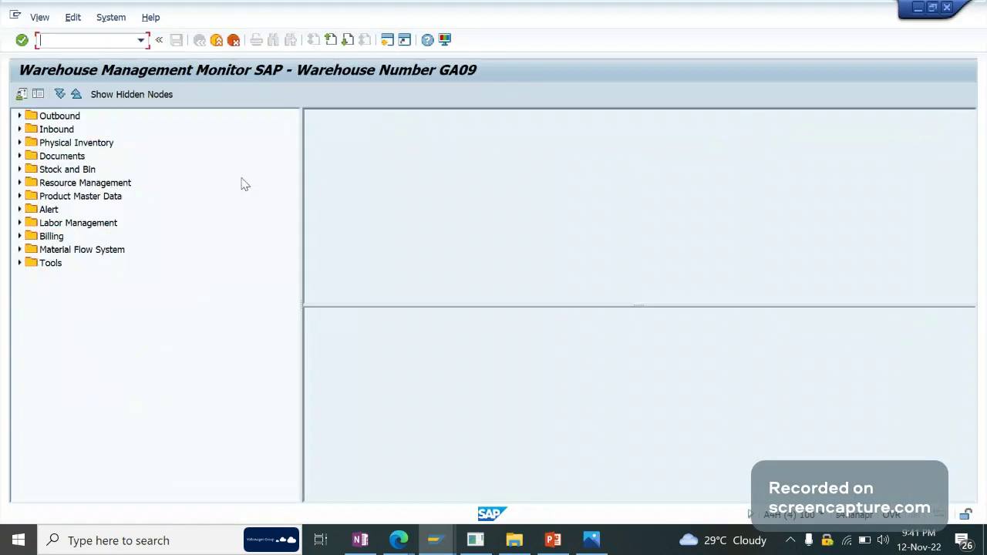
# - Display the available stock of product 9034 from the Storage Bin node under Stock and Bin
pyautogui.click(20, 169)
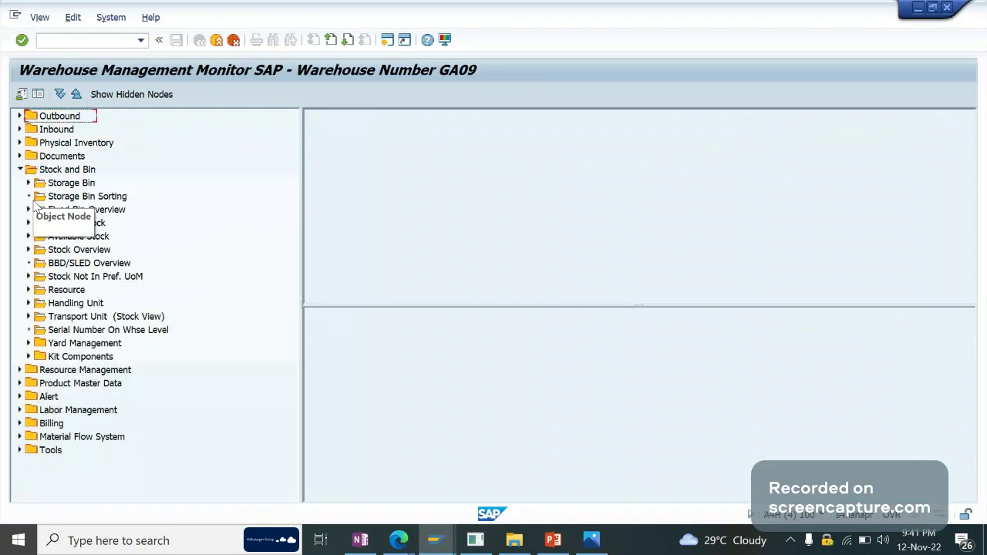
pyautogui.click(29, 183)
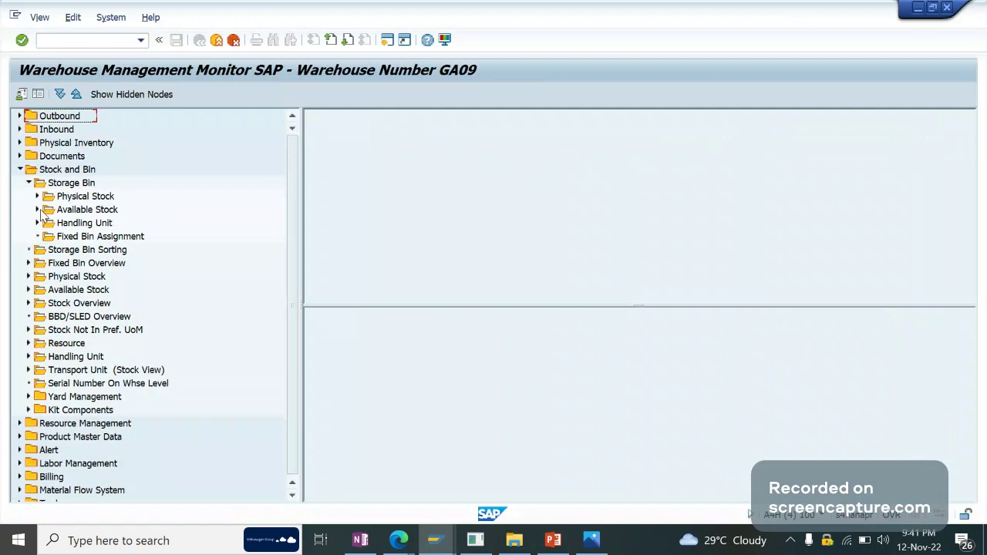
pyautogui.click(37, 209)
pyautogui.click(80, 212)
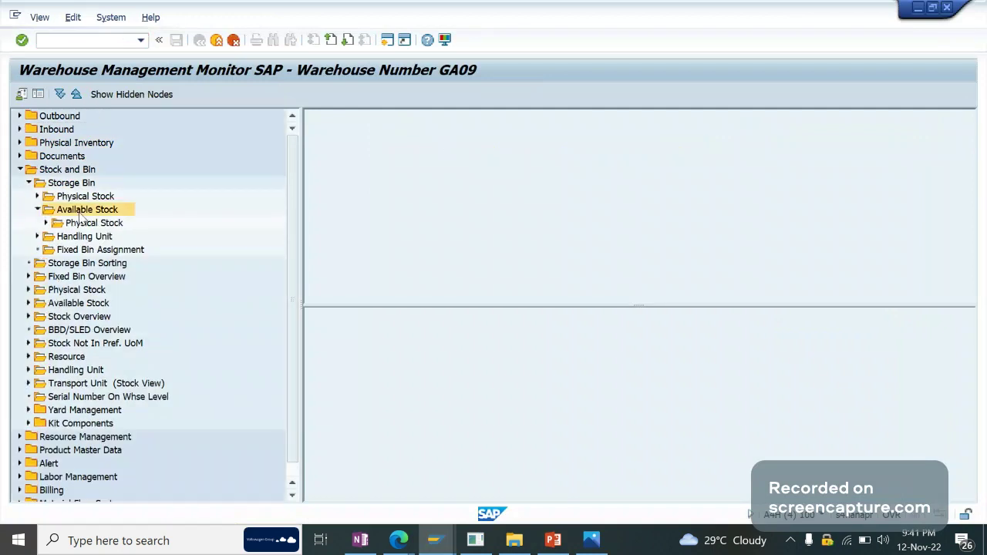
pyautogui.doubleClick(79, 213)
pyautogui.click(329, 377)
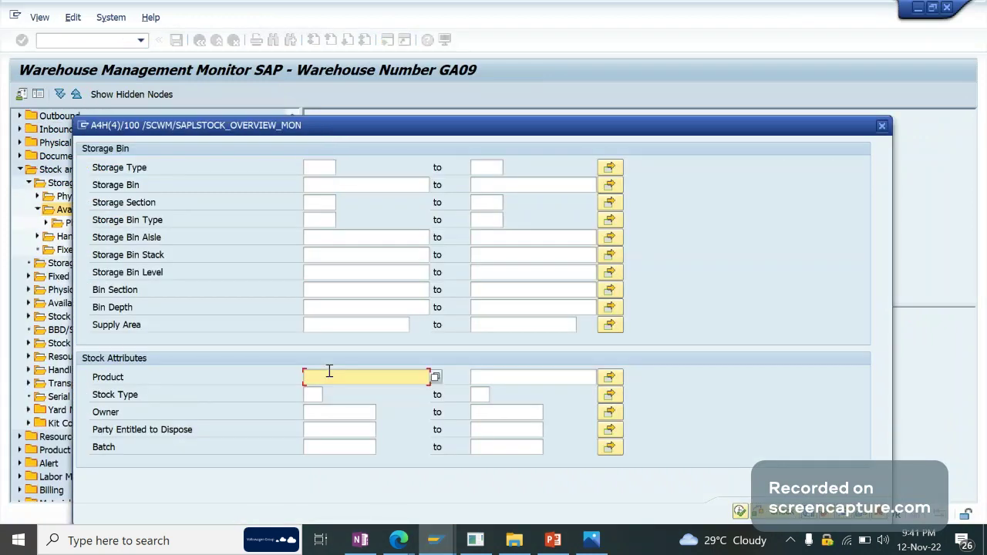
pyautogui.write('9034')
pyautogui.click(740, 512)
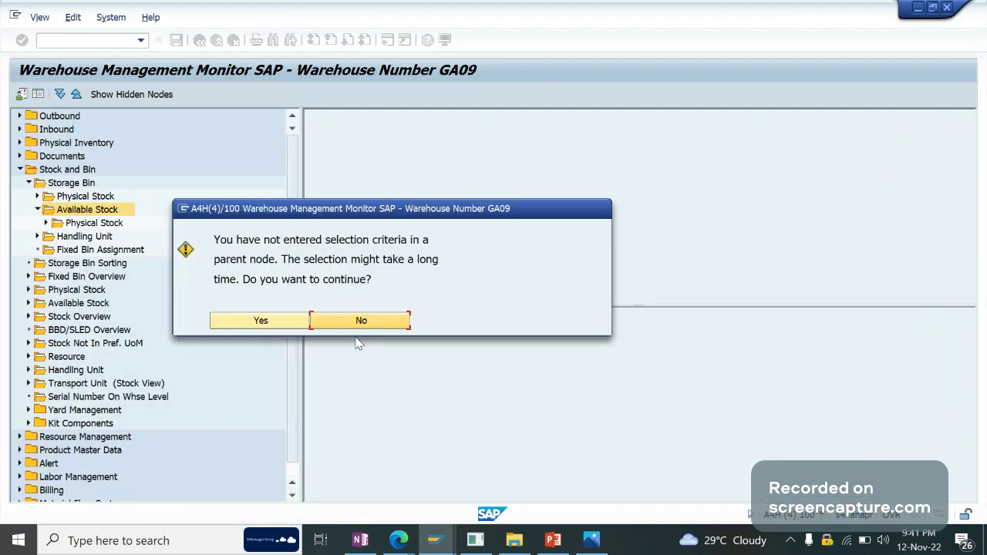
pyautogui.press('Return')
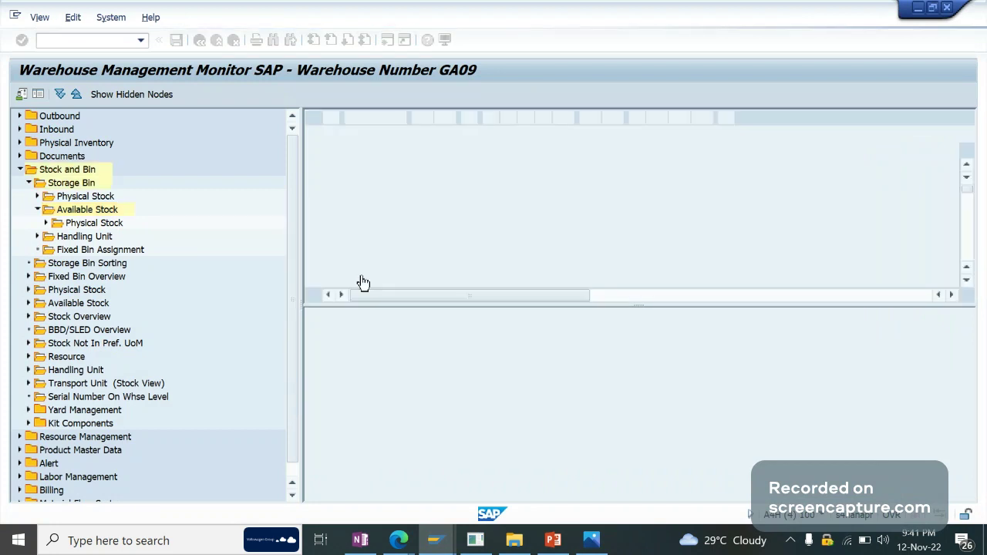
# - Filter the available stock list to storage bin GR-ZONE and enlarge the result list area
pyautogui.click(383, 150)
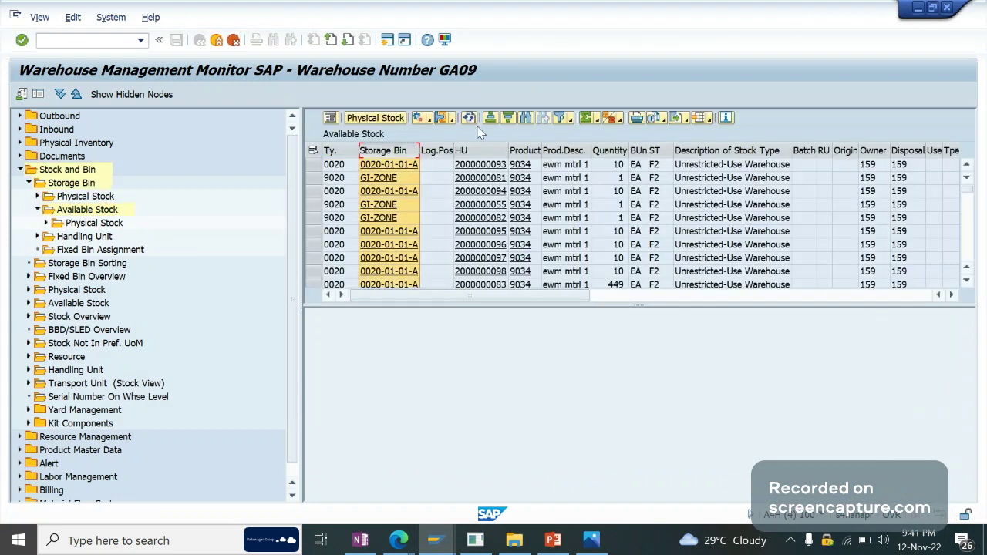
pyautogui.click(561, 117)
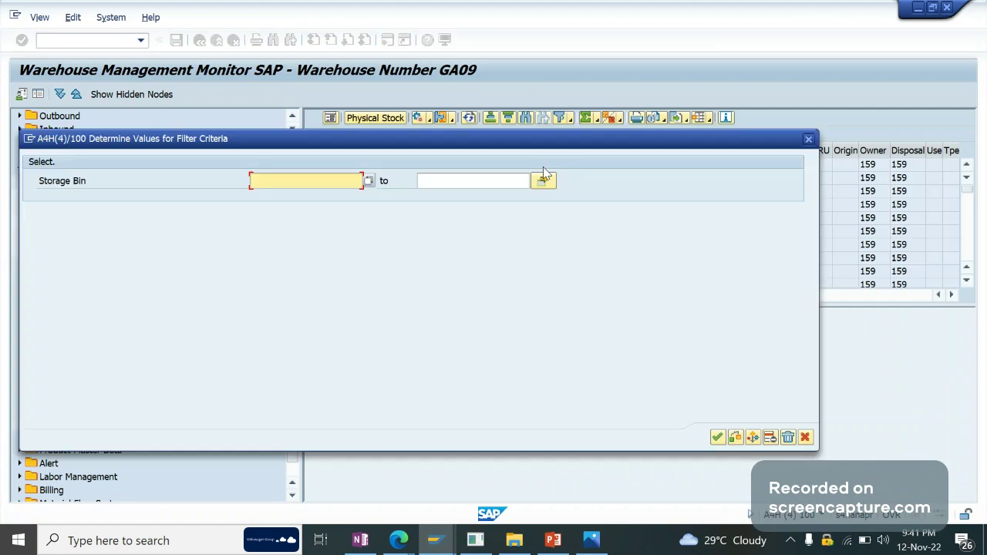
pyautogui.write('GR-ZONE')
pyautogui.press('Return')
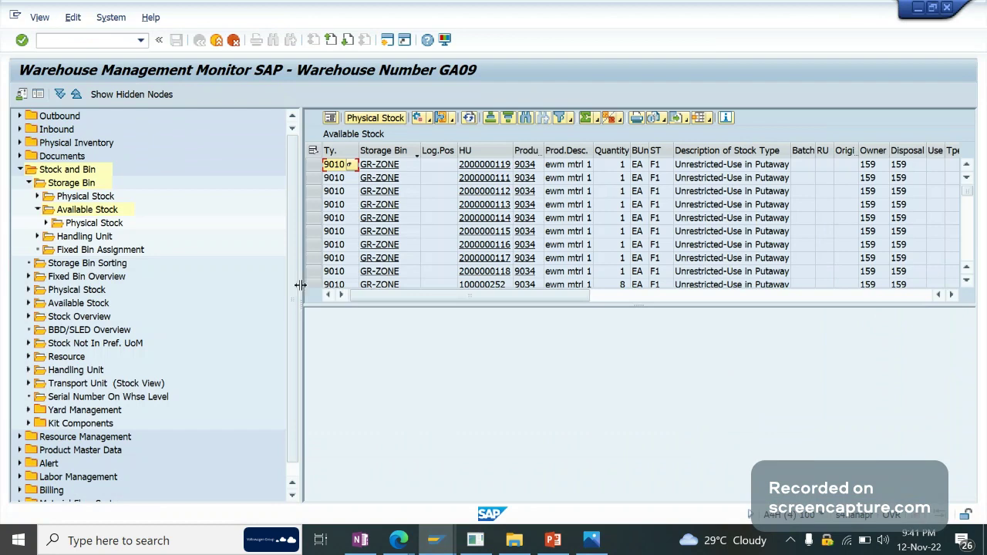
pyautogui.moveTo(300, 285); pyautogui.dragTo(159, 285)
pyautogui.moveTo(569, 304); pyautogui.dragTo(569, 436)
# - Examine the quantities and stock types of the handling units available in GR-ZONE
pyautogui.click(577, 233)
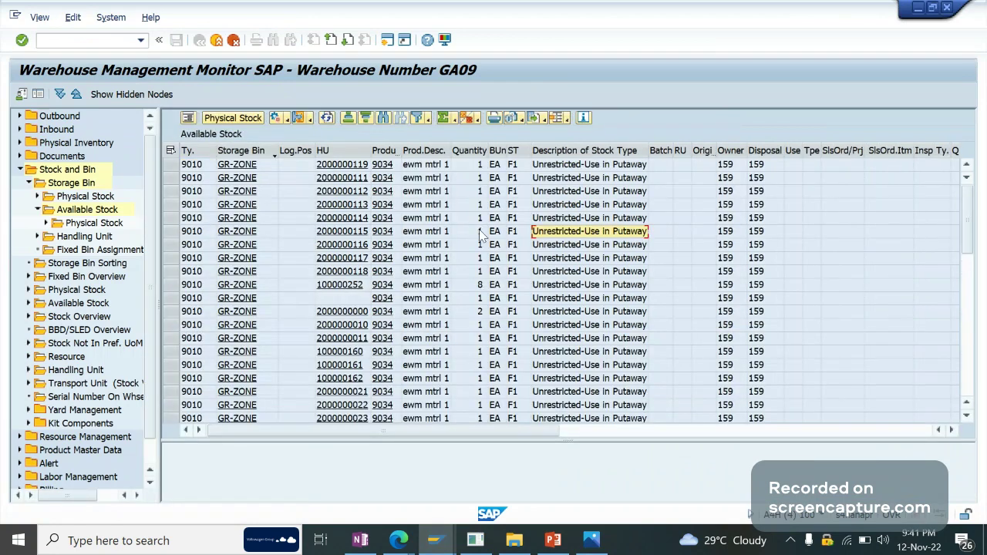
pyautogui.click(480, 234)
pyautogui.press('Down')
pyautogui.press('Down')
pyautogui.press('Down')
pyautogui.press('Down')
pyautogui.press('Down')
pyautogui.press('Down')
pyautogui.press('Down')
pyautogui.press('Down')
pyautogui.press('Down')
pyautogui.press('Down')
pyautogui.press('Down')
pyautogui.press('Down')
pyautogui.press('Down')
pyautogui.press('Down')
pyautogui.press('Down')
pyautogui.press('Down')
pyautogui.press('Down')
pyautogui.press('Down')
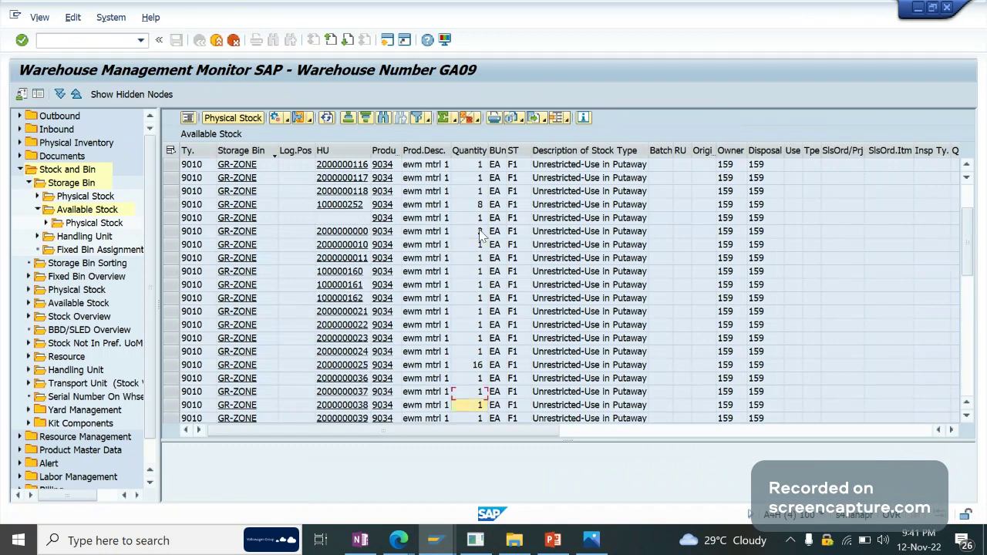
pyautogui.press('Down')
pyautogui.press('Down')
pyautogui.press('Down')
pyautogui.press('Down')
pyautogui.press('Down')
pyautogui.press('Down')
pyautogui.press('Down')
pyautogui.press('Down')
pyautogui.press('Down')
pyautogui.press('Down')
pyautogui.press('Down')
pyautogui.press('Down')
pyautogui.press('Down')
pyautogui.press('Down')
pyautogui.press('Down')
pyautogui.press('Down')
pyautogui.press('Down')
pyautogui.press('Down')
pyautogui.press('Down')
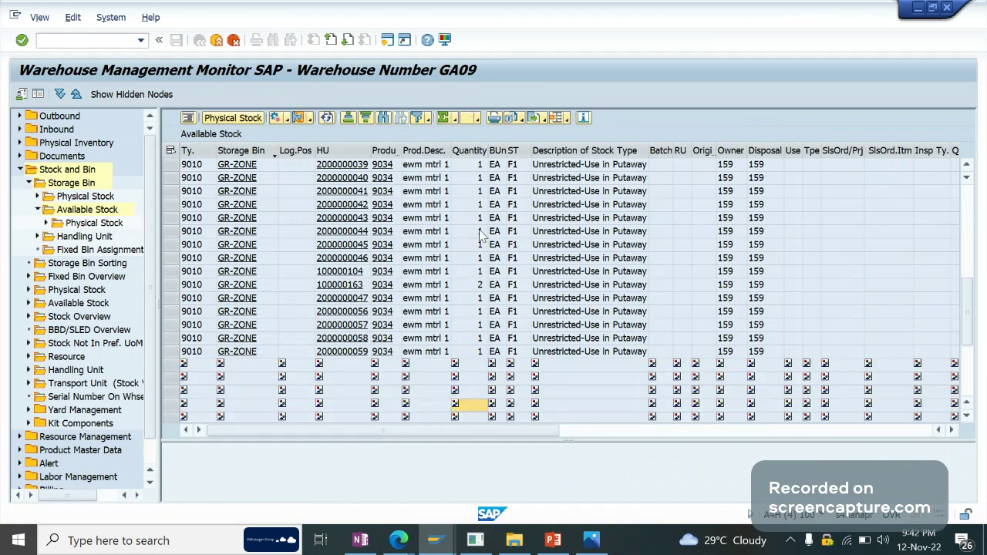
pyautogui.press('Down')
pyautogui.press('Down')
pyautogui.press('Down')
pyautogui.press('Down')
pyautogui.press('Down')
pyautogui.press('Down')
pyautogui.press('Down')
pyautogui.press('Down')
pyautogui.press('Down')
pyautogui.press('Down')
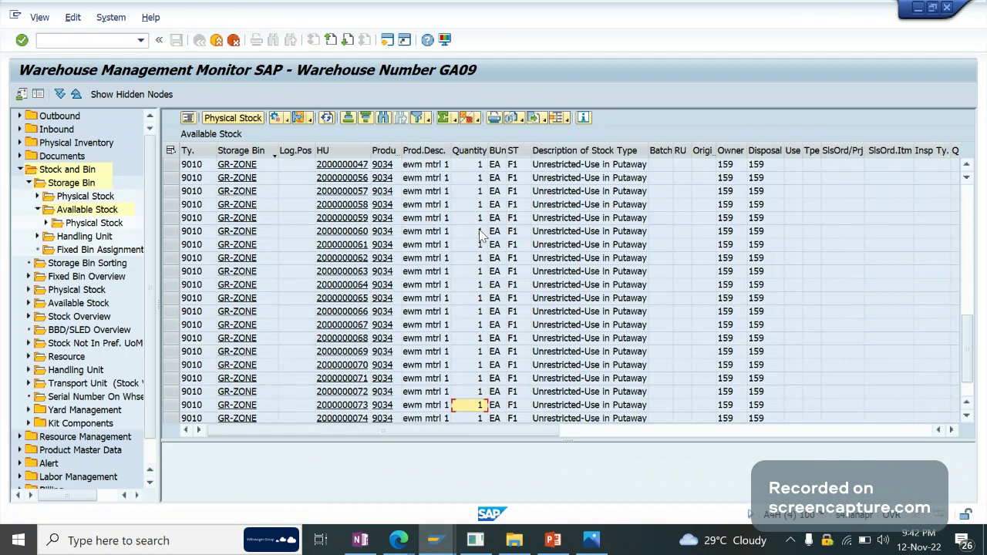
pyautogui.press('Down')
pyautogui.press('Down')
pyautogui.press('Down')
pyautogui.press('Up')
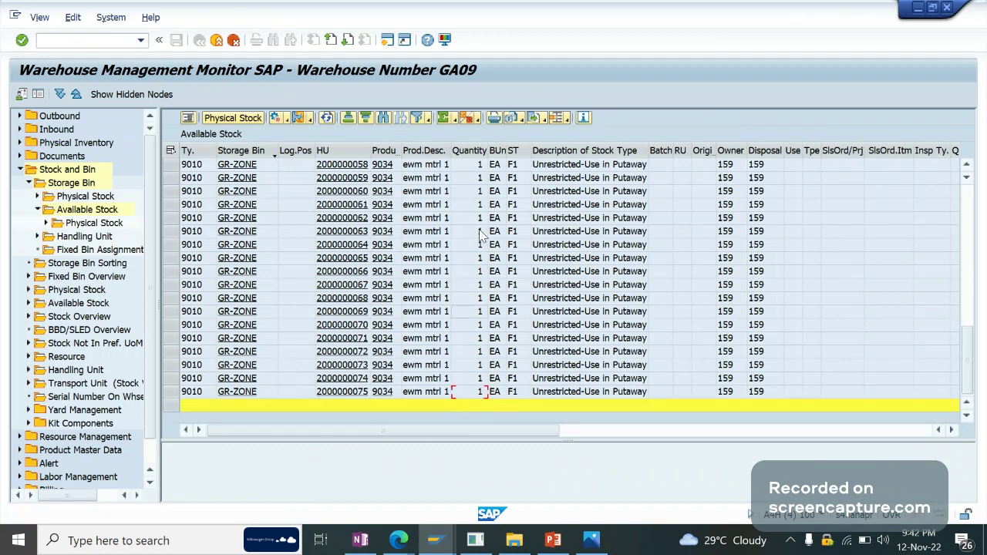
pyautogui.press('Up')
pyautogui.press('Up')
pyautogui.press('Up')
pyautogui.press('Up')
pyautogui.press('Up')
pyautogui.press('Up')
pyautogui.press('Up')
pyautogui.press('Up')
pyautogui.press('Up')
pyautogui.press('Up')
pyautogui.press('pageup')
pyautogui.press('pageup')
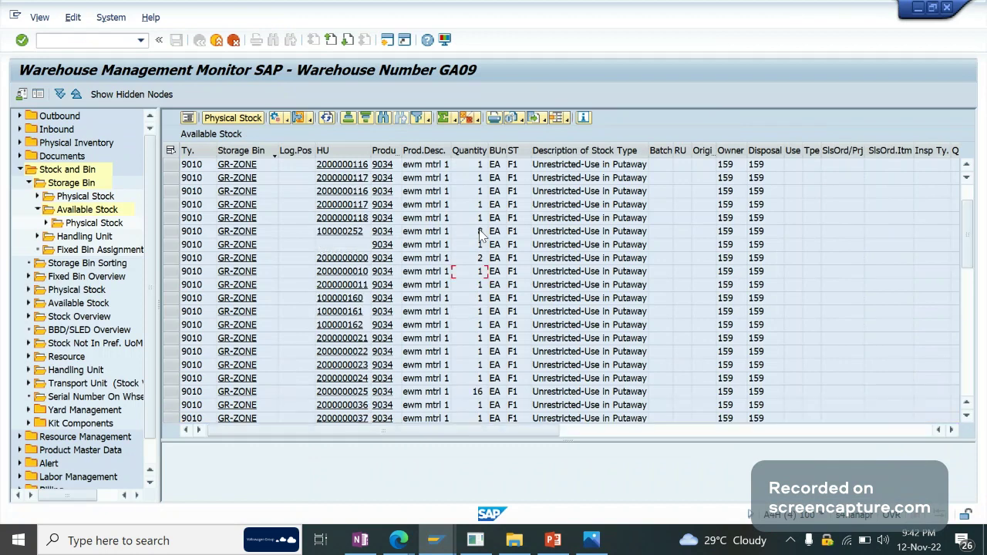
pyautogui.press('Up')
pyautogui.press('Up')
pyautogui.press('Up')
pyautogui.press('Up')
pyautogui.press('Up')
pyautogui.press('Up')
pyautogui.press('Up')
pyautogui.press('Up')
pyautogui.press('Up')
pyautogui.press('Up')
pyautogui.press('Up')
pyautogui.press('Up')
pyautogui.click(513, 218)
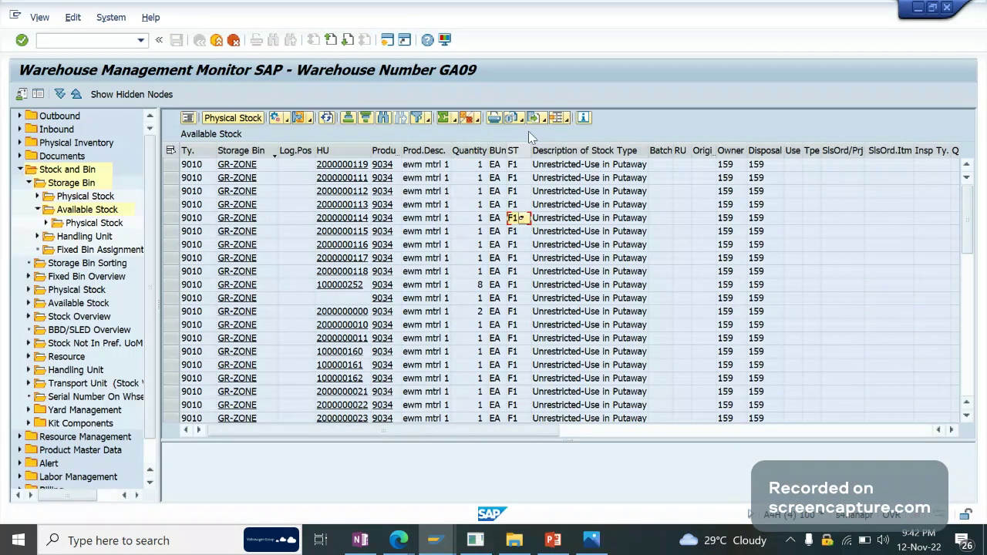
pyautogui.click(553, 245)
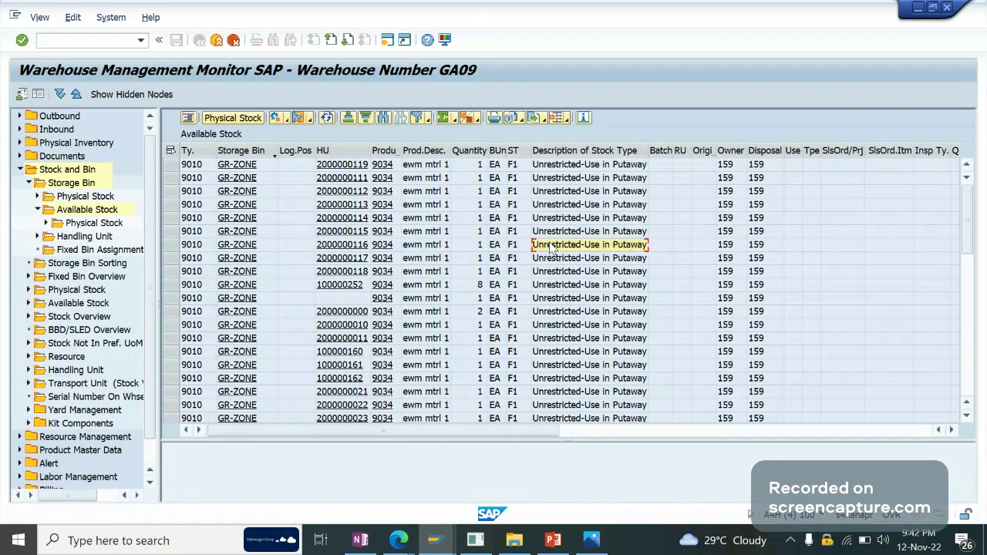
# - Open another SAP session and start outbound delivery order maintenance with transaction /n/scwm/prdo
pyautogui.click(445, 546)
pyautogui.moveTo(464, 473)
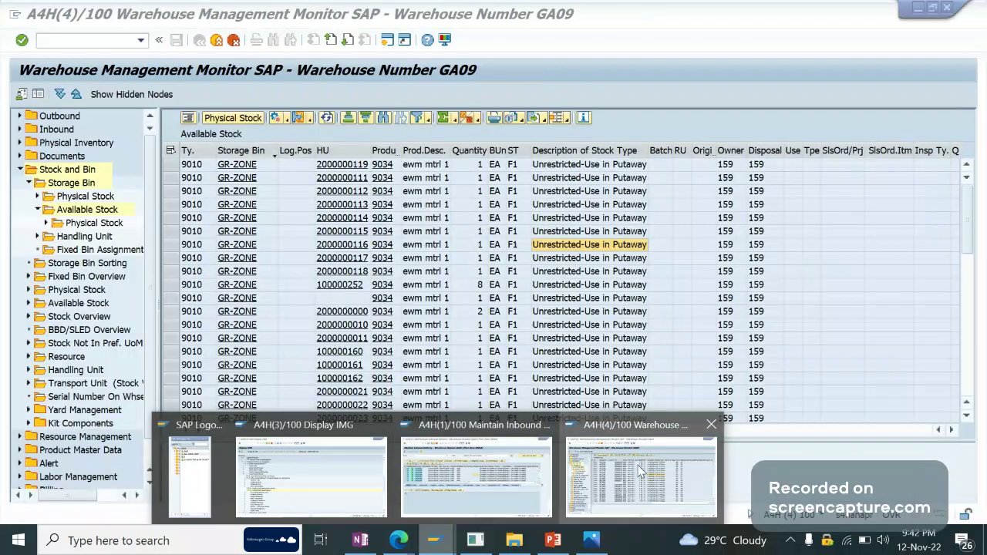
pyautogui.click(638, 472)
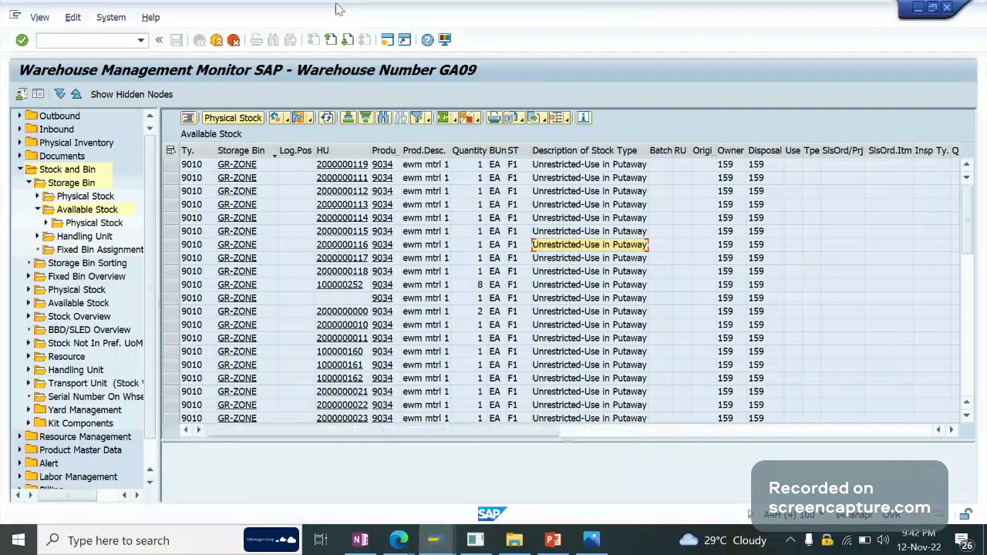
pyautogui.click(388, 41)
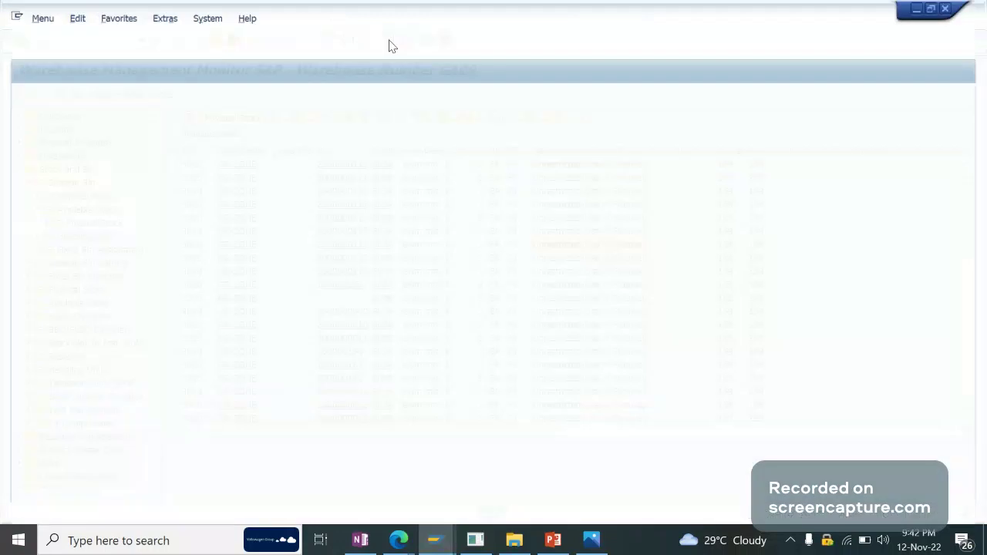
pyautogui.write('/n/sc')
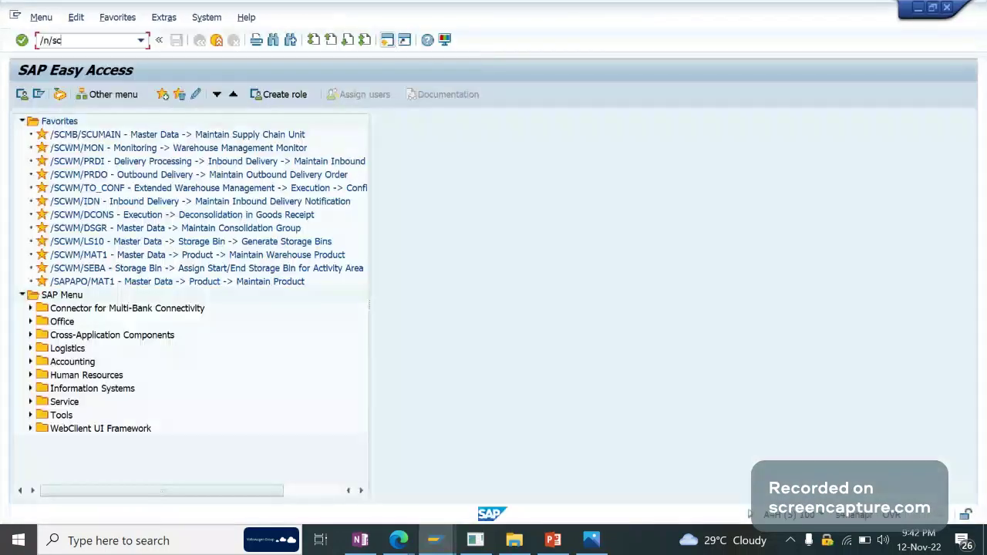
pyautogui.write('wm/prdo')
pyautogui.press('Return')
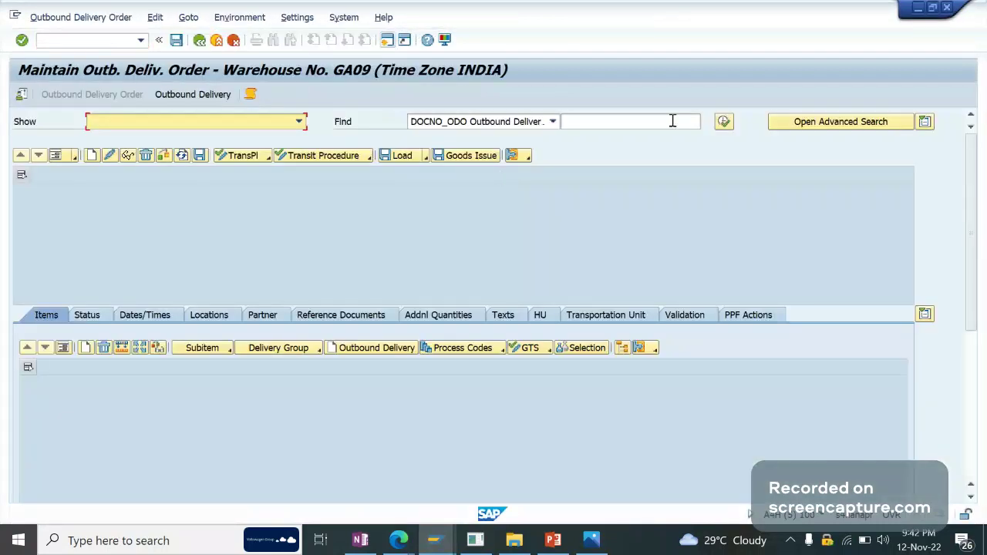
# - Find the outbound delivery order by its document number and check the product of its item
pyautogui.click(672, 121)
pyautogui.click(671, 121)
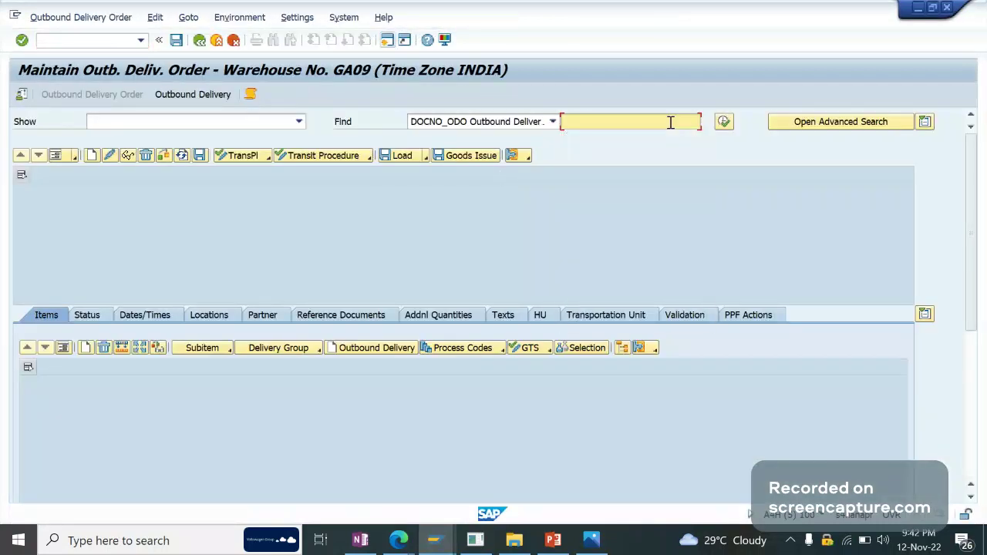
pyautogui.write('80000767')
pyautogui.click(723, 122)
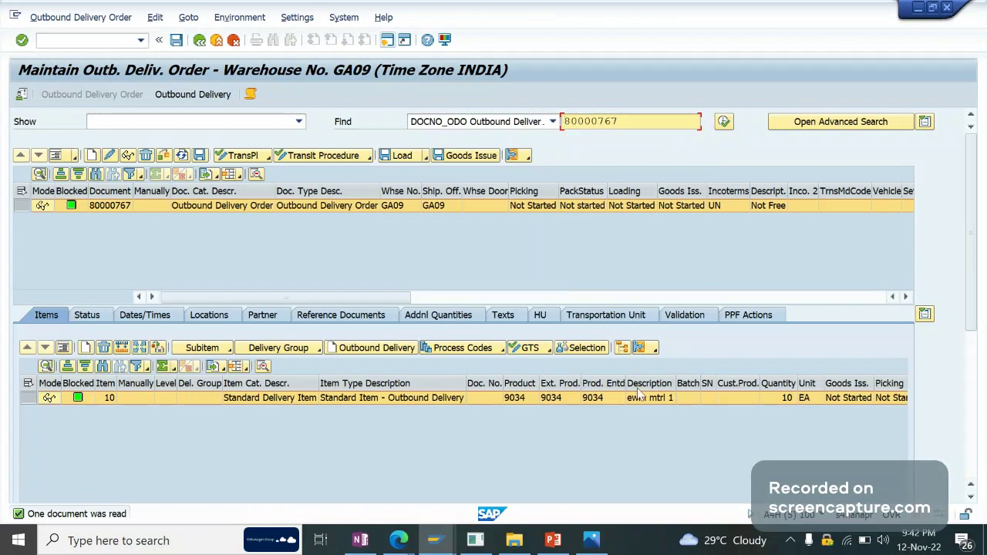
pyautogui.click(515, 398)
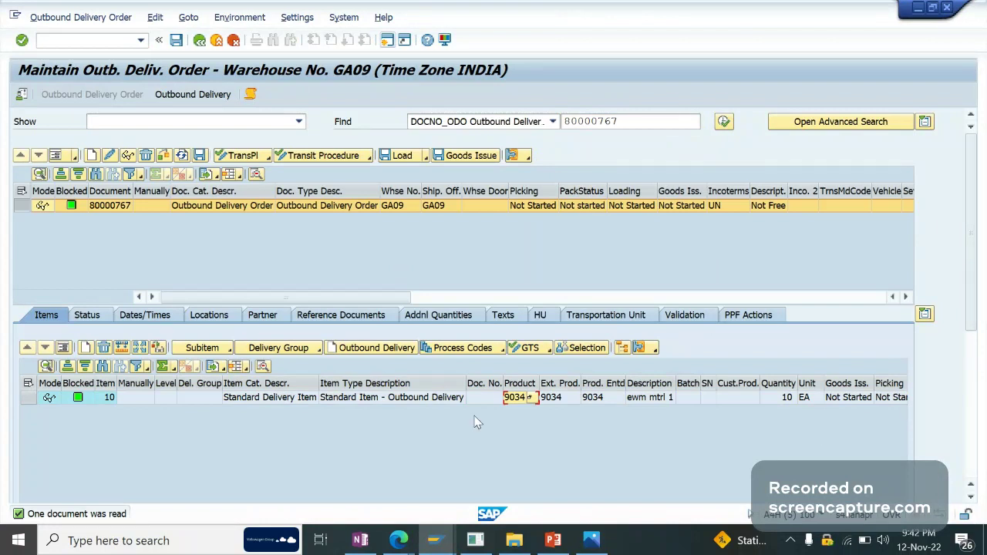
# - Open warehouse task creation for the outbound delivery order and compare its stock type with the GR-ZONE stock in the monitor
pyautogui.click(112, 17)
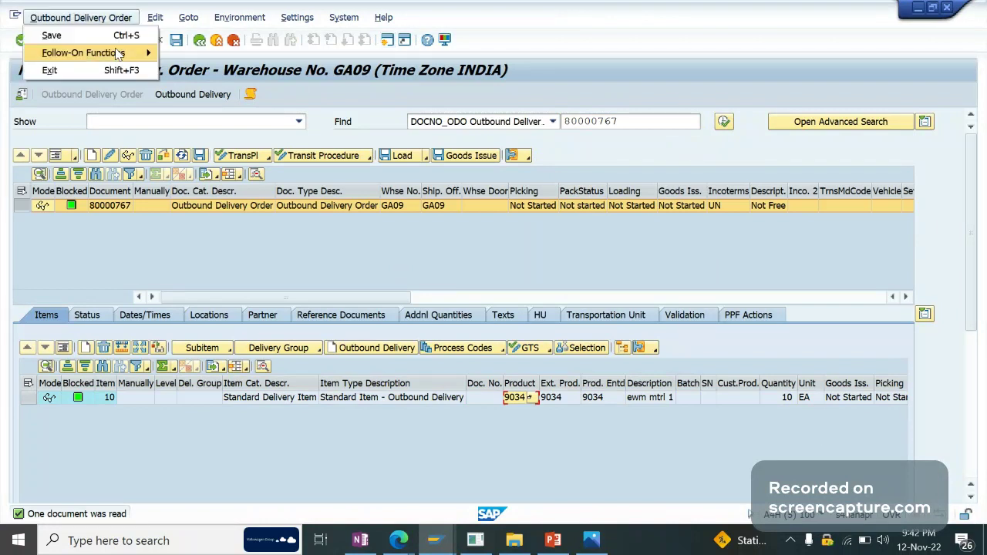
pyautogui.click(208, 52)
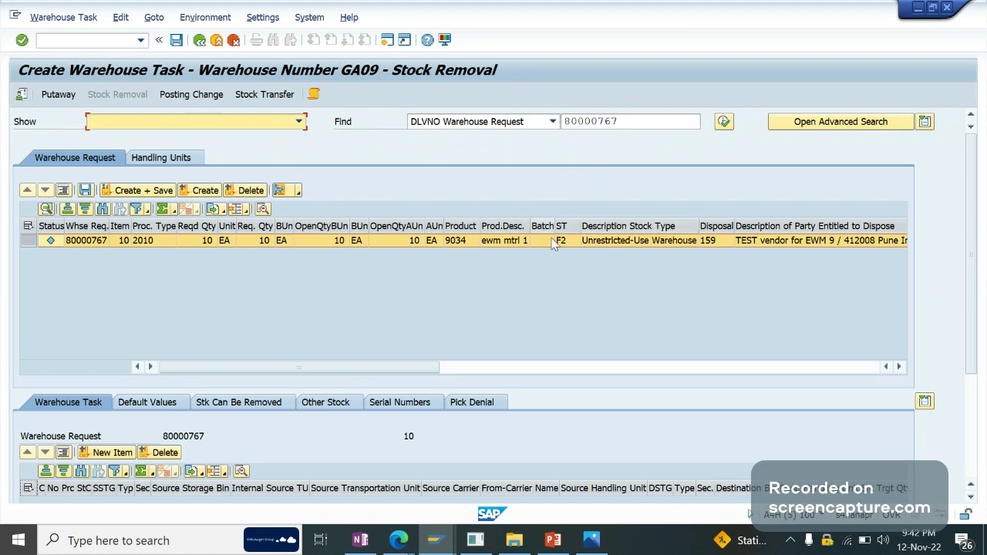
pyautogui.hotkey('alt', 'Tab')
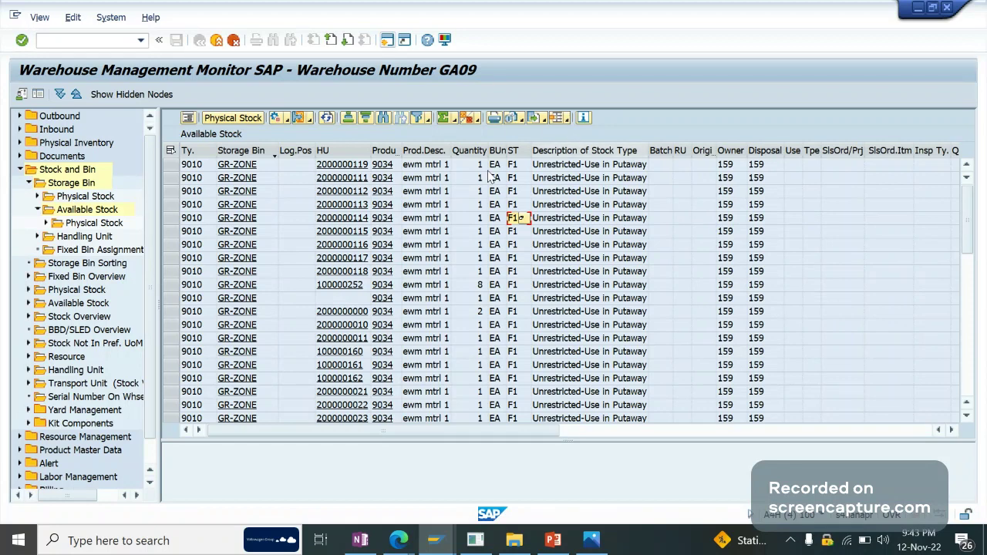
pyautogui.click(513, 311)
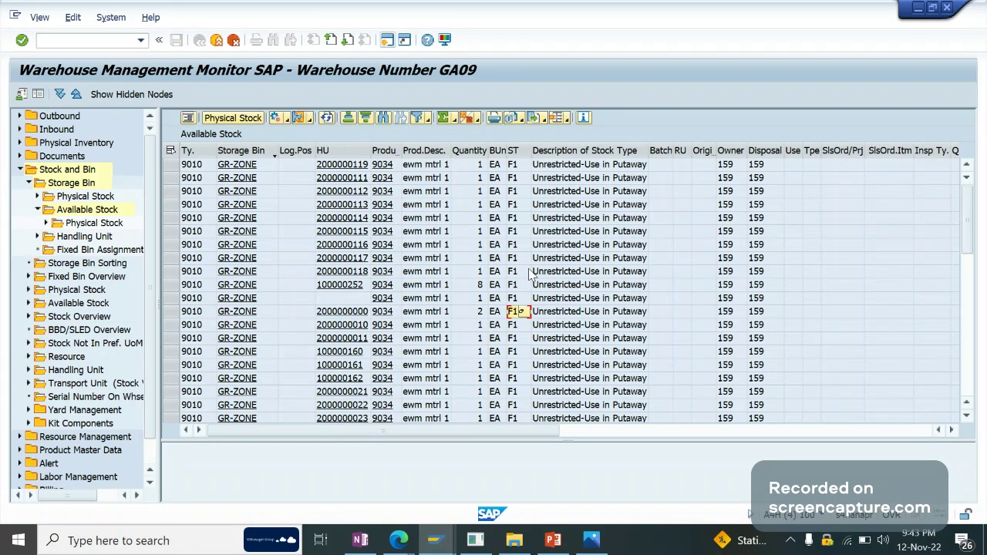
pyautogui.hotkey('alt', 'Tab')
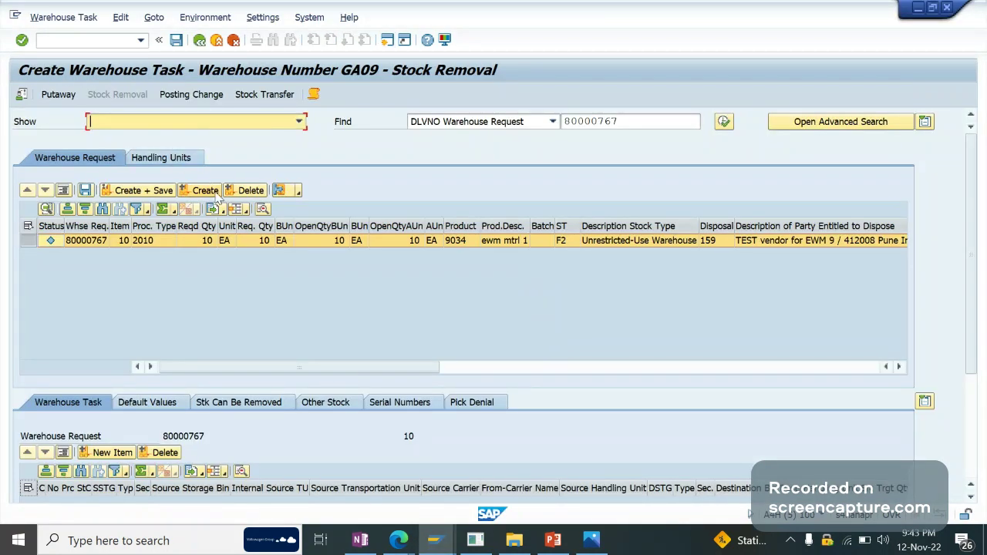
# - Create the stock removal warehouse tasks and check their source and destination bins against the WH Layout.jpg image
pyautogui.click(215, 193)
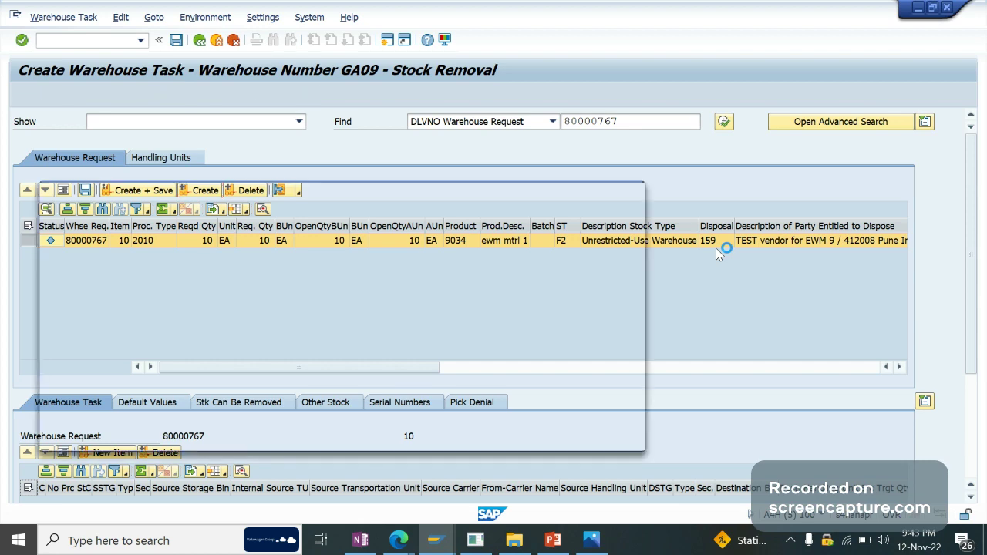
pyautogui.press('Return')
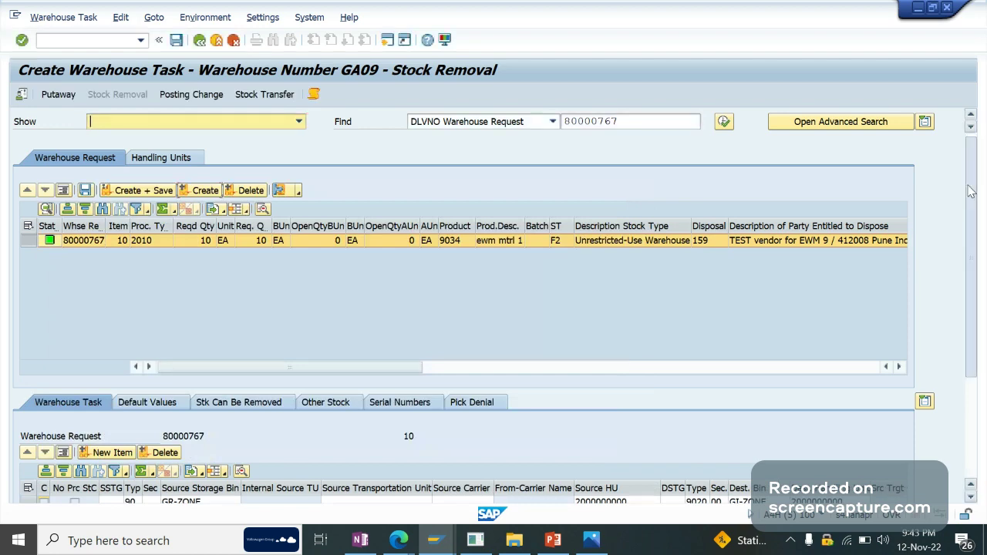
pyautogui.scroll(-3, 237, 356)
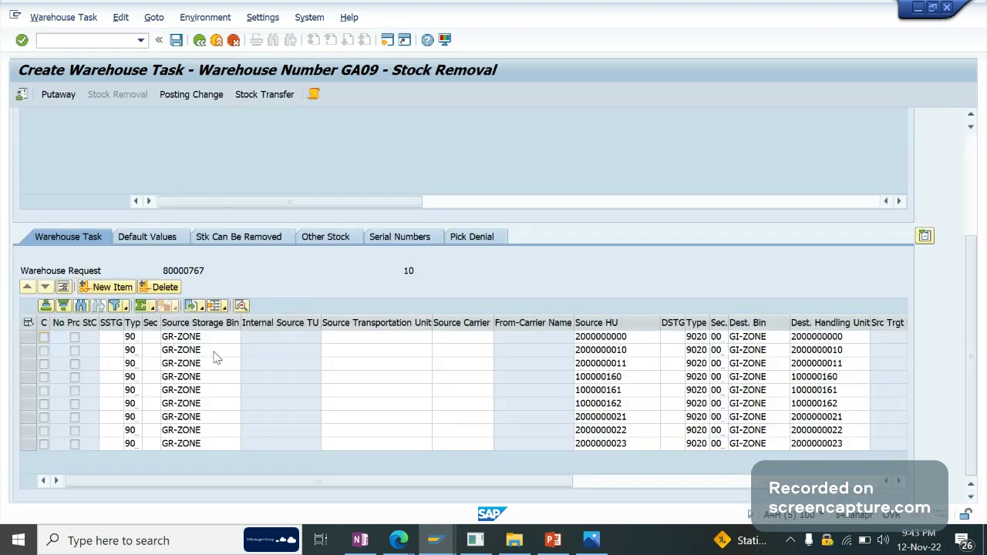
pyautogui.click(212, 351)
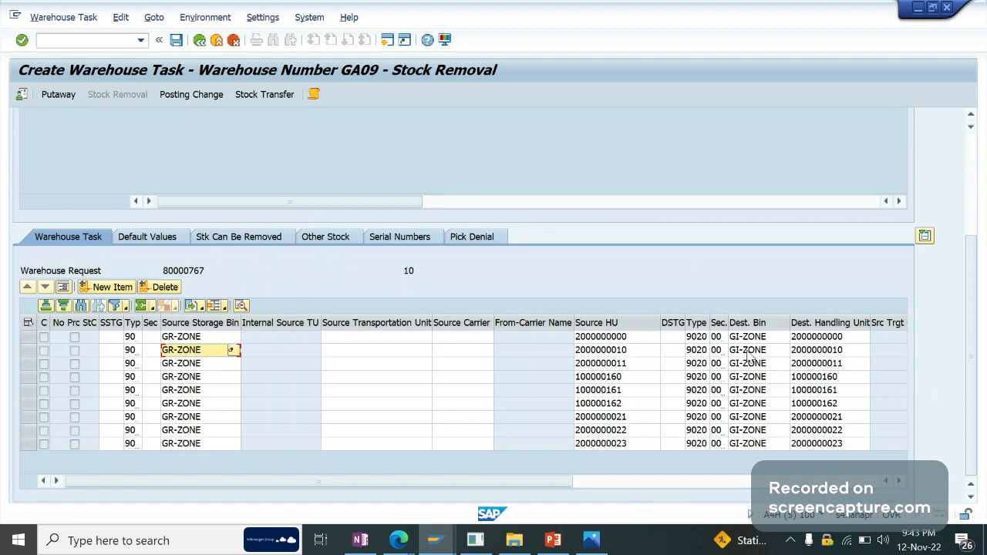
pyautogui.click(592, 540)
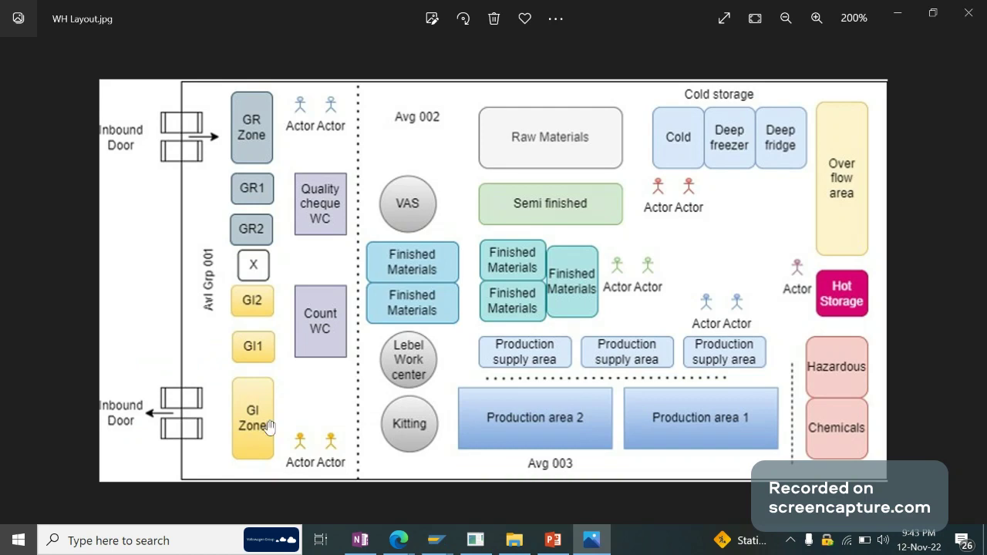
# - Review the proposed stock removal tasks for the outbound delivery order, then create and save them
pyautogui.hotkey('alt', 'Tab')
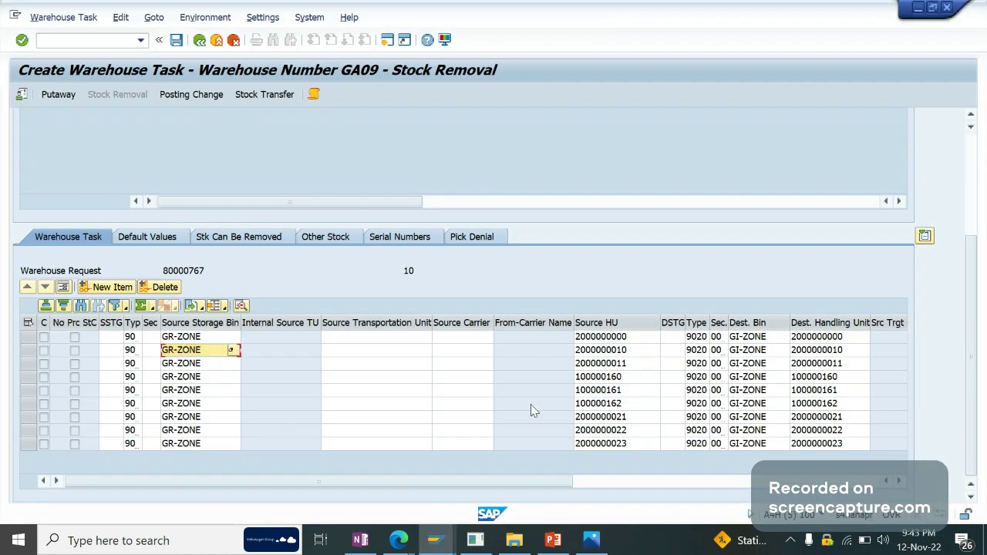
pyautogui.click(648, 482)
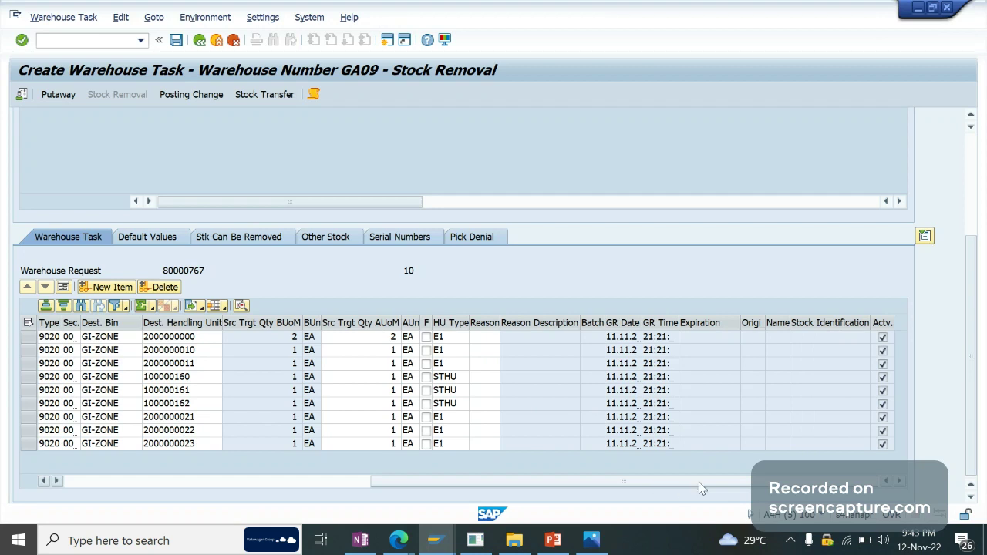
pyautogui.moveTo(699, 482); pyautogui.dragTo(301, 465)
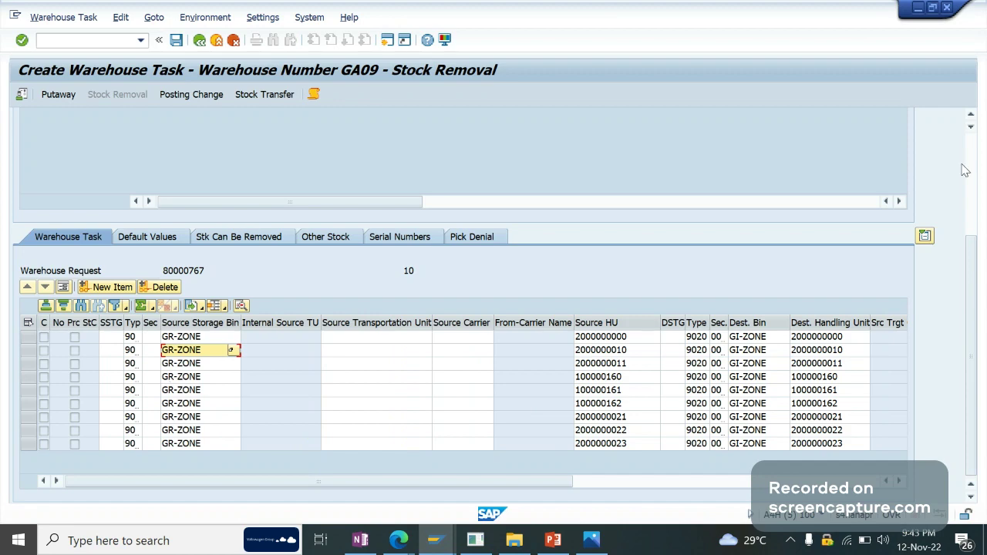
pyautogui.scroll(3, 963, 169)
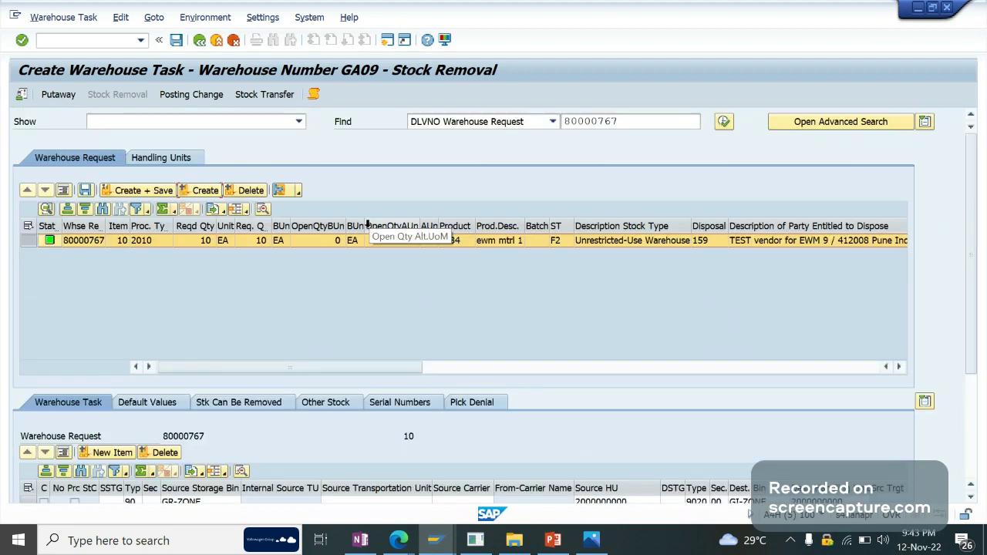
pyautogui.click(139, 196)
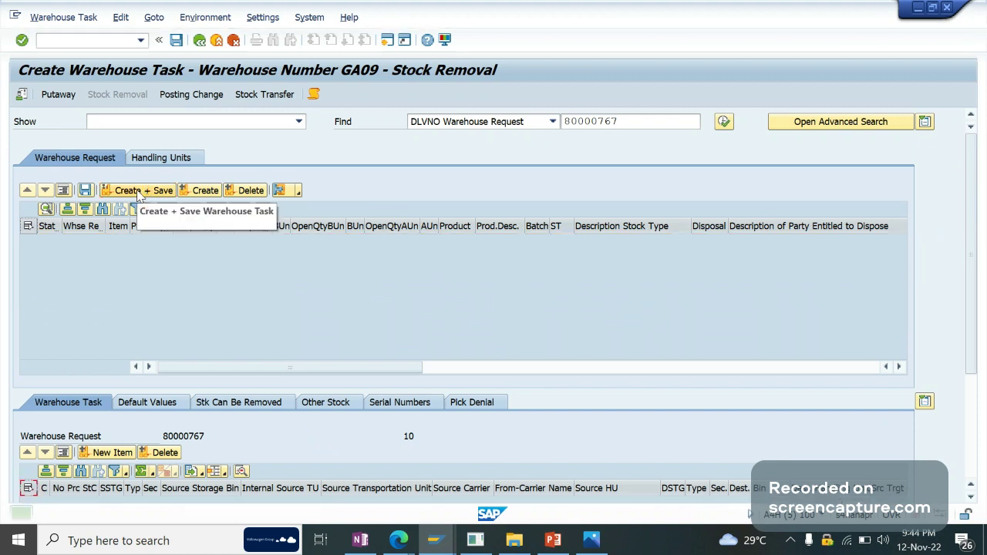
# - Display the saved warehouse tasks of the delivery order and check the reference documents in the first task's details
pyautogui.click(199, 40)
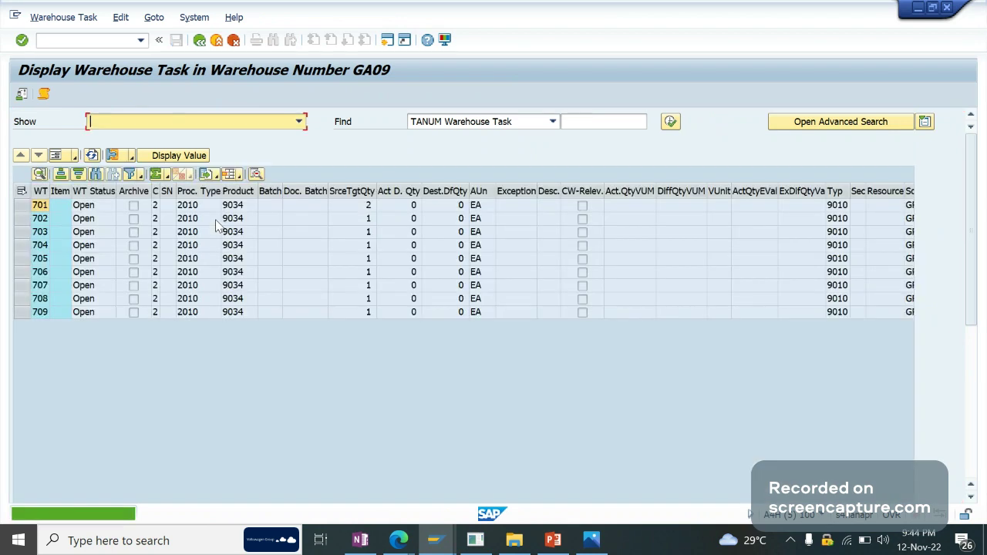
pyautogui.click(215, 222)
pyautogui.click(37, 205)
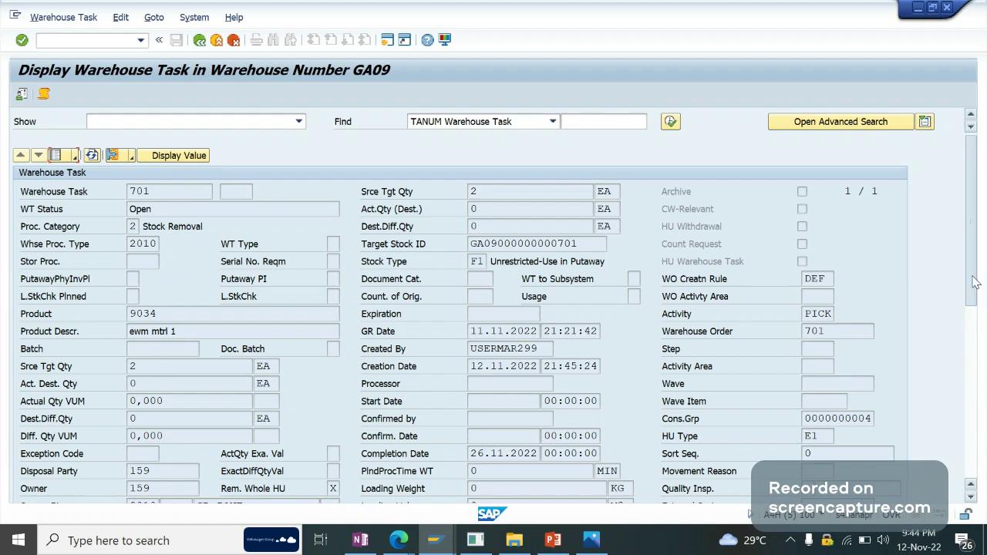
pyautogui.moveTo(976, 283); pyautogui.dragTo(975, 347)
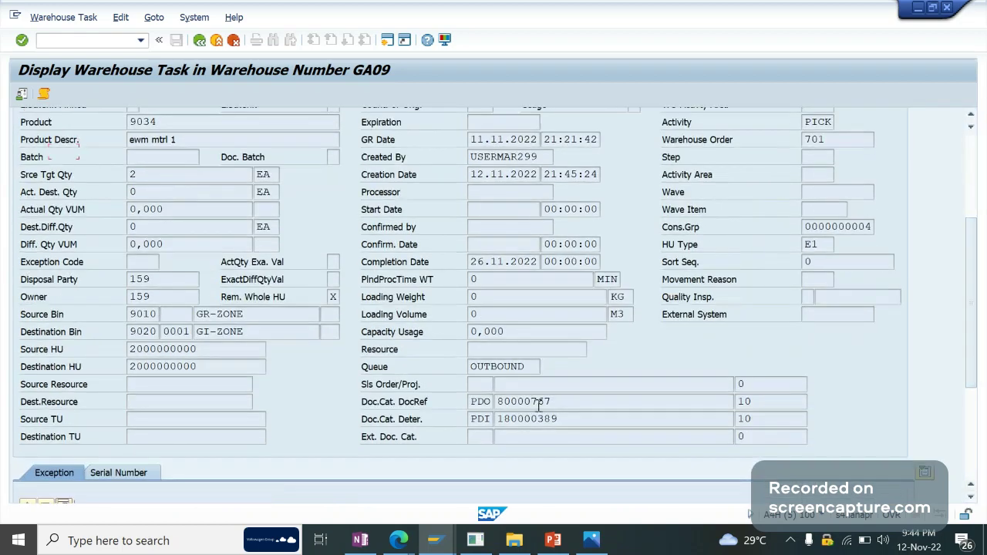
pyautogui.click(577, 402)
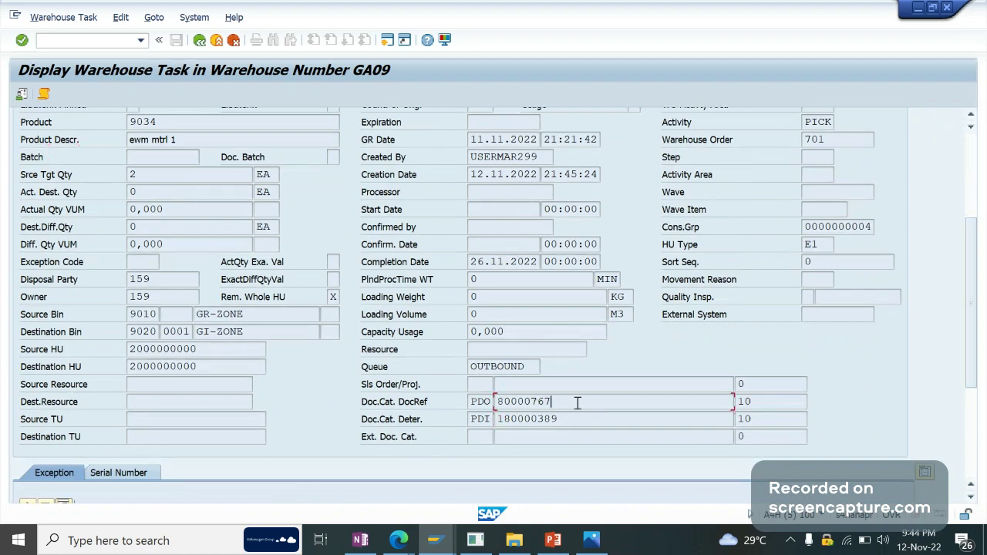
# - Check the source bin and destination bin of warehouse task 701
pyautogui.click(32, 315)
pyautogui.moveTo(247, 318); pyautogui.dragTo(196, 318)
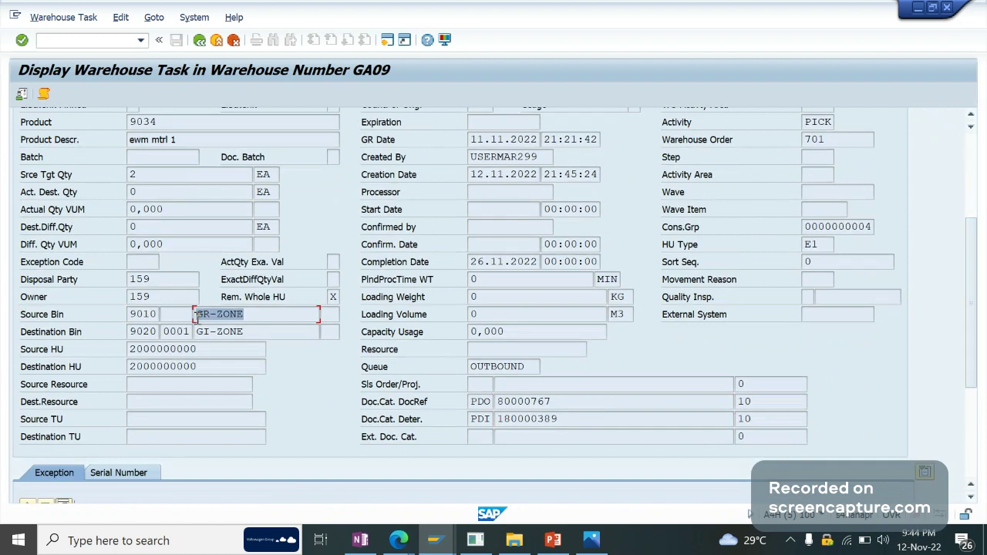
pyautogui.click(196, 316)
pyautogui.moveTo(70, 333); pyautogui.dragTo(52, 332)
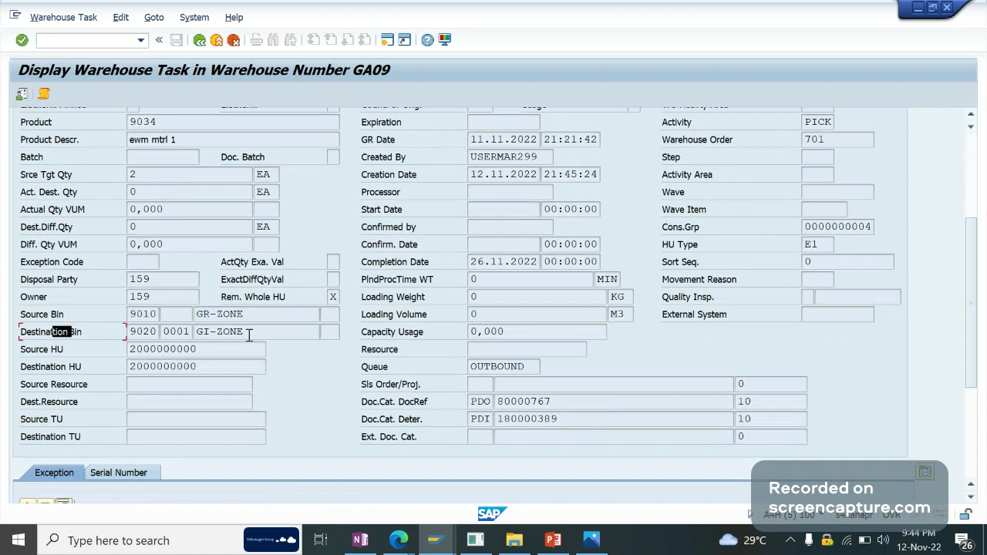
pyautogui.moveTo(249, 334); pyautogui.dragTo(195, 334)
pyautogui.click(196, 332)
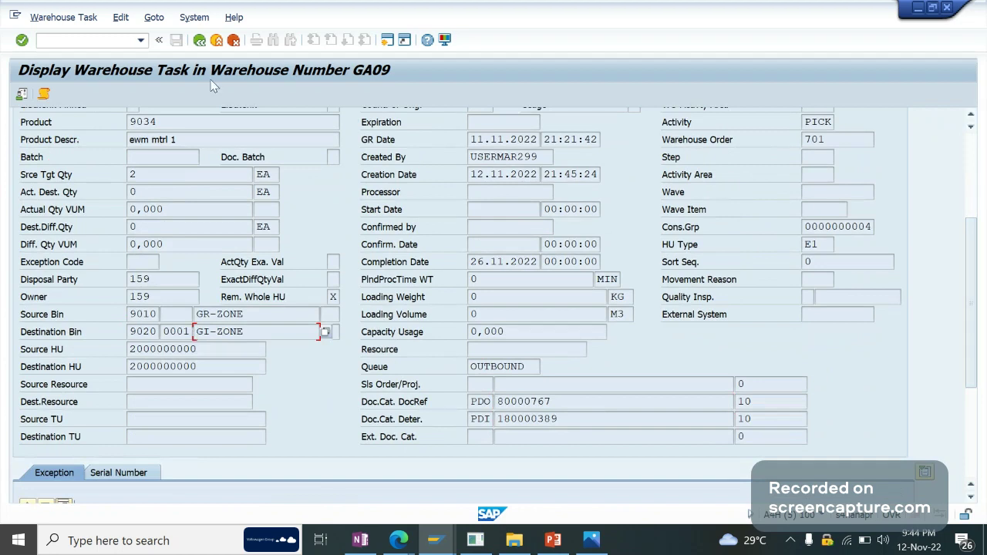
# - Return to the outbound delivery order and reopen the details of its warehouse task 701
pyautogui.click(202, 43)
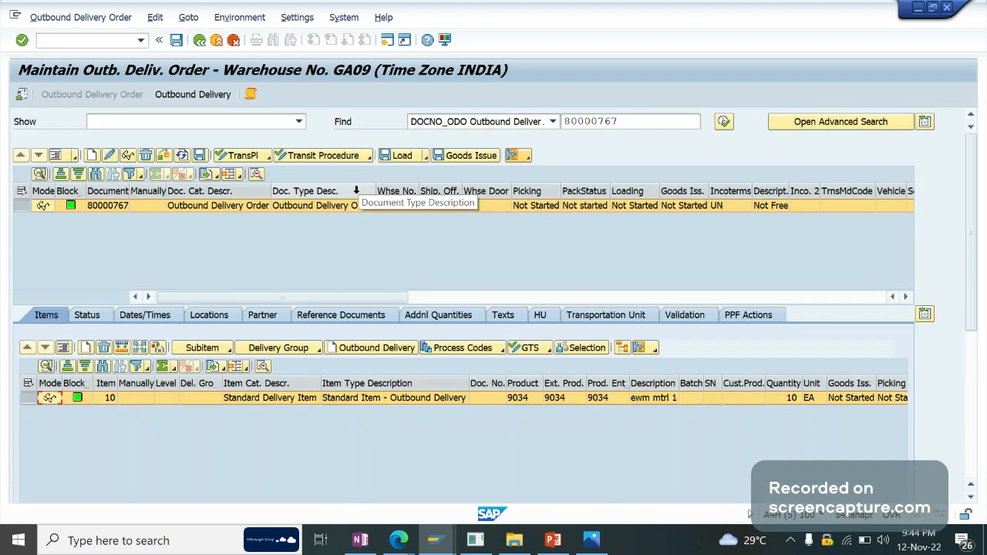
pyautogui.click(529, 157)
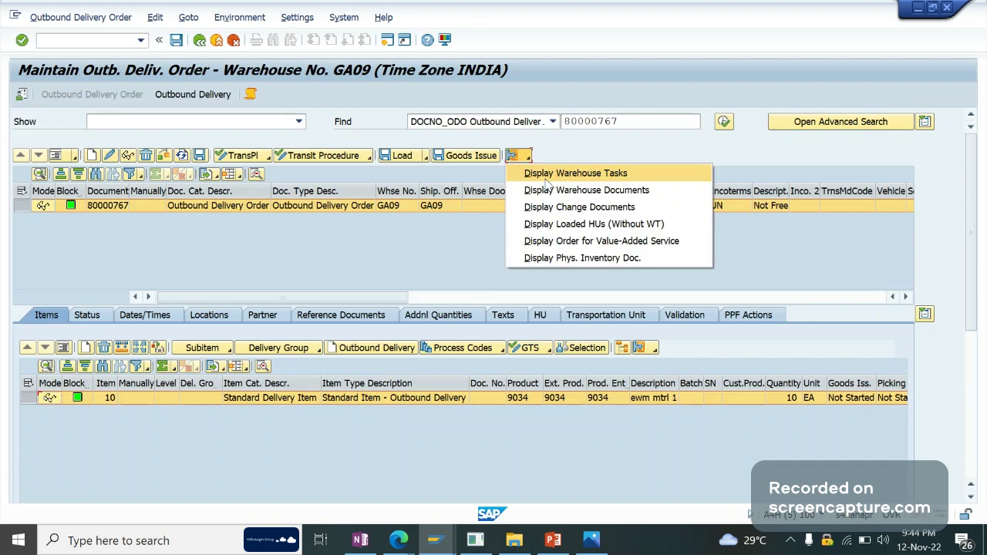
pyautogui.click(546, 179)
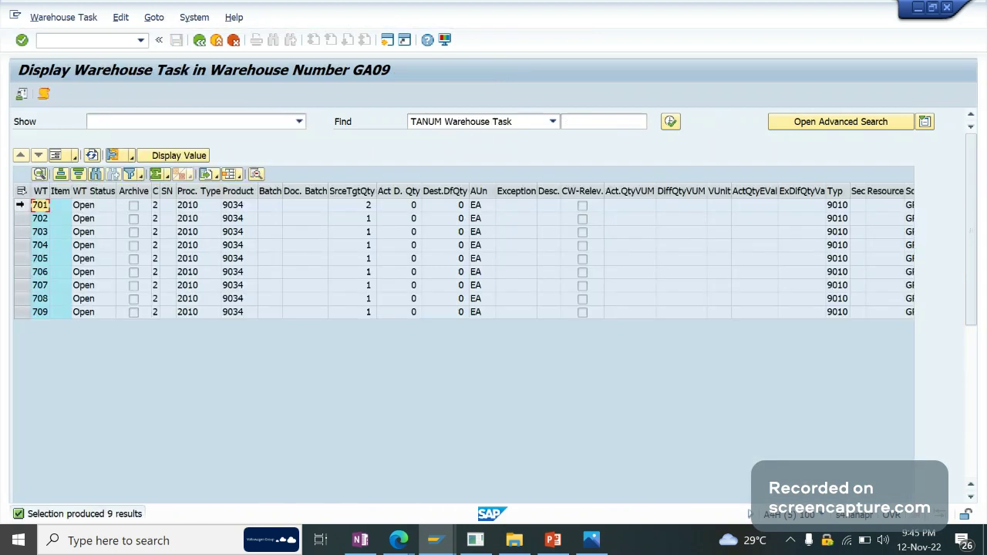
pyautogui.click(55, 158)
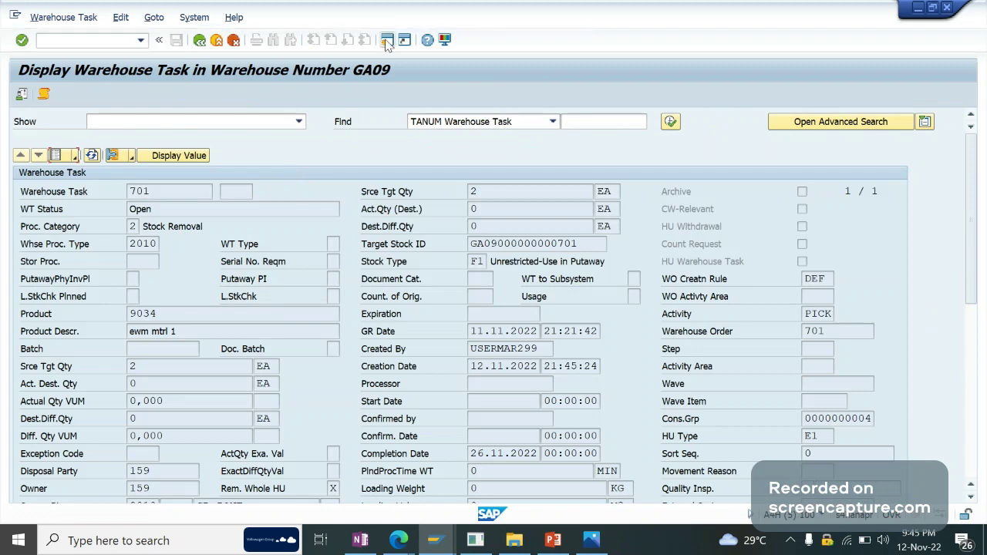
# - Open another SAP session, start transaction /n/scwm/prdo and list all outbound delivery orders without search criteria
pyautogui.press('F3')
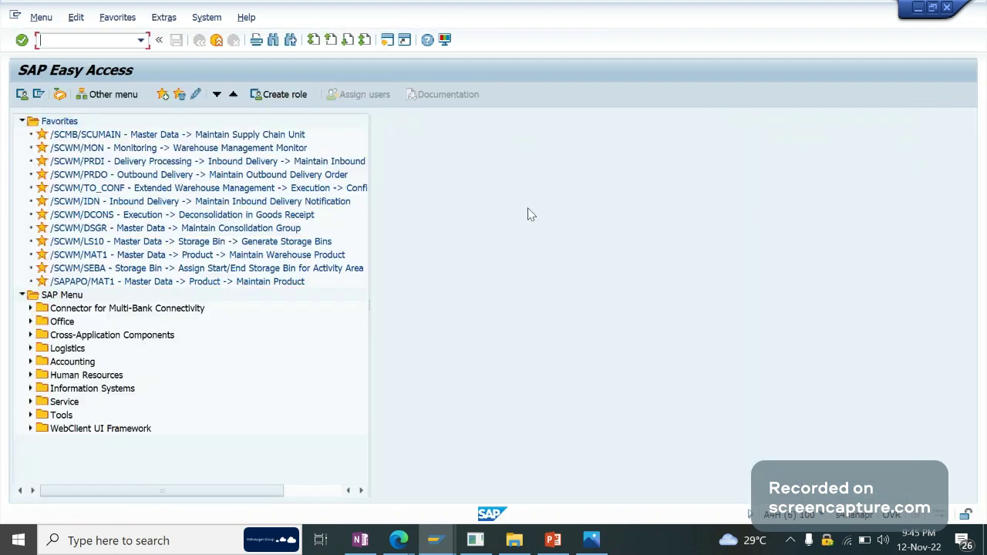
pyautogui.write('/n/scwm/prdo')
pyautogui.press('Return')
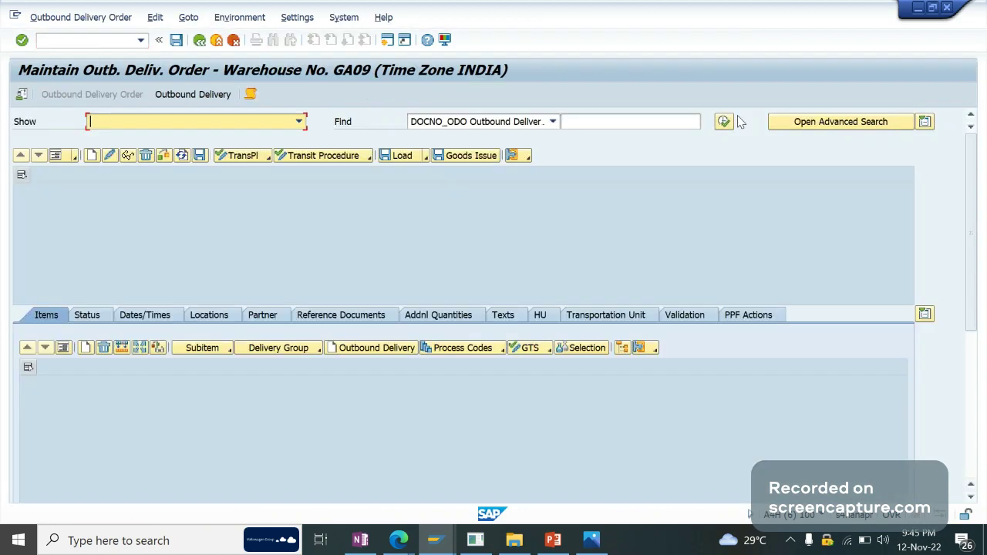
pyautogui.click(725, 122)
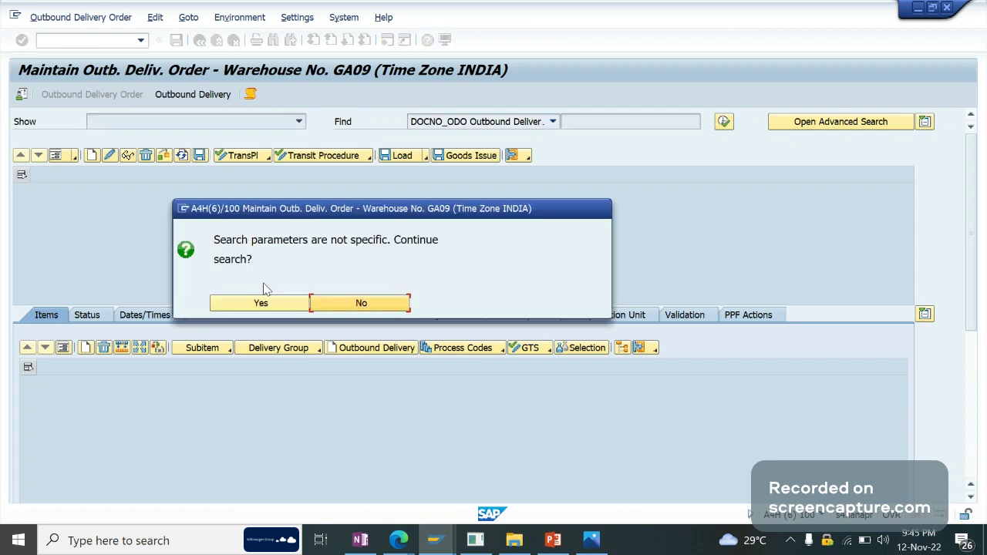
pyautogui.click(262, 302)
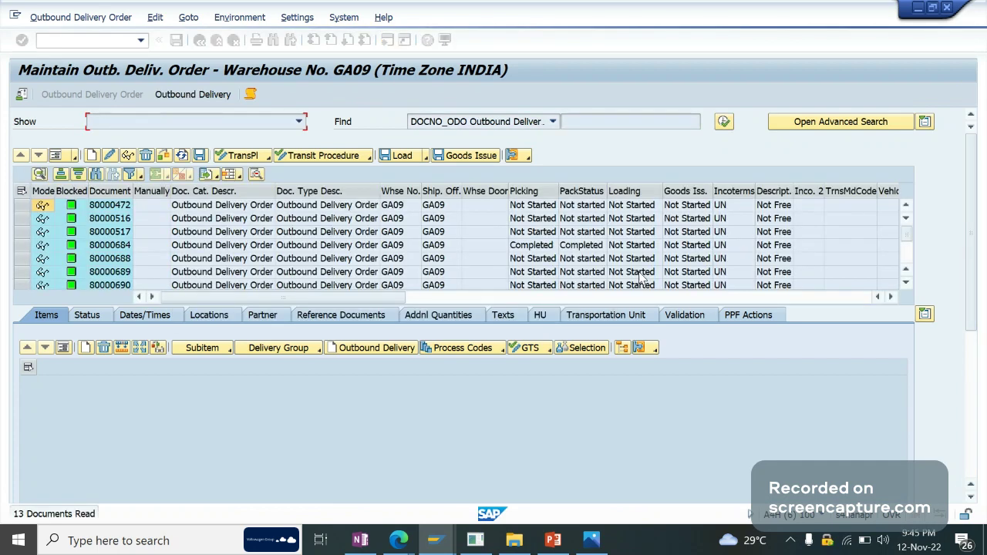
pyautogui.click(908, 238)
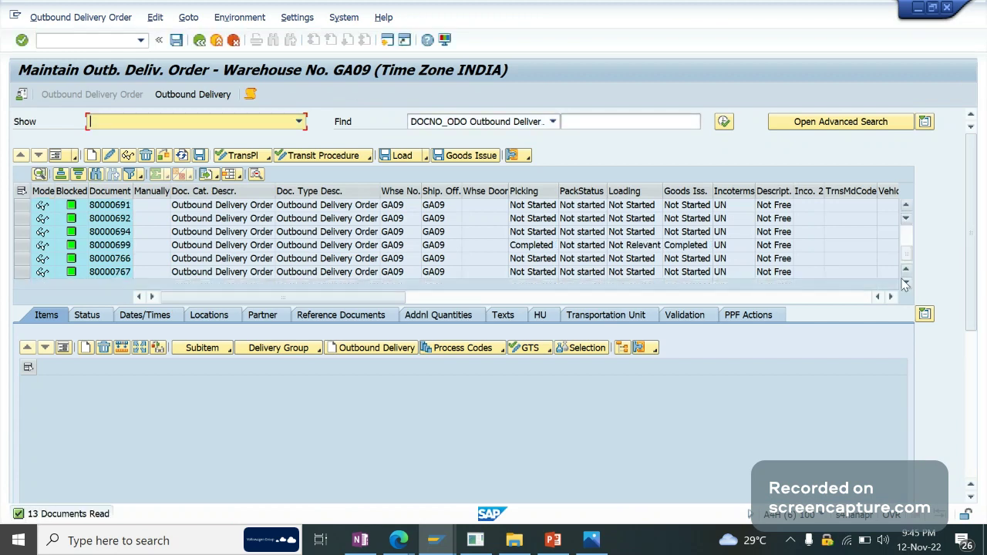
# - Select the outbound delivery order with completed picking and goods issue, and open its warehouse task details
pyautogui.click(542, 247)
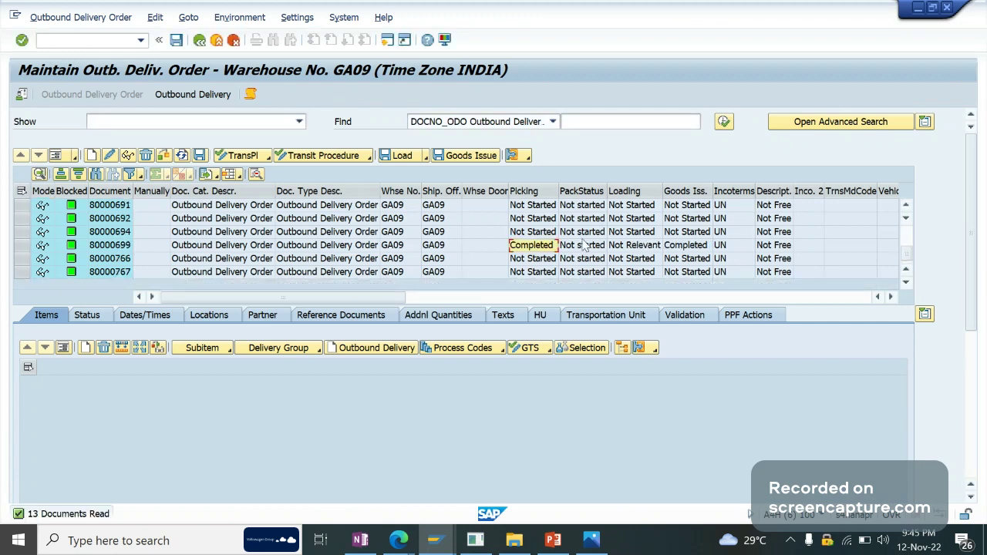
pyautogui.click(687, 247)
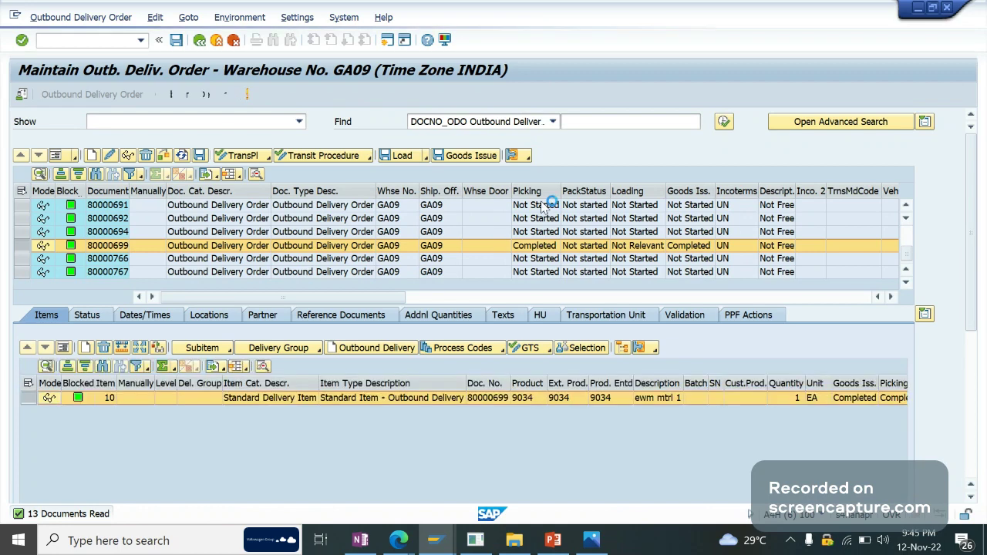
pyautogui.click(528, 156)
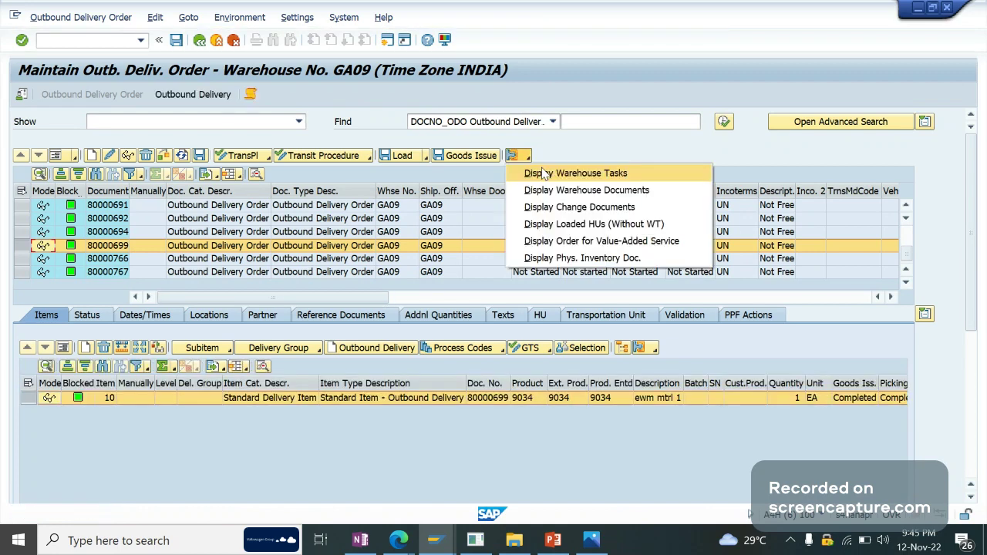
pyautogui.click(545, 174)
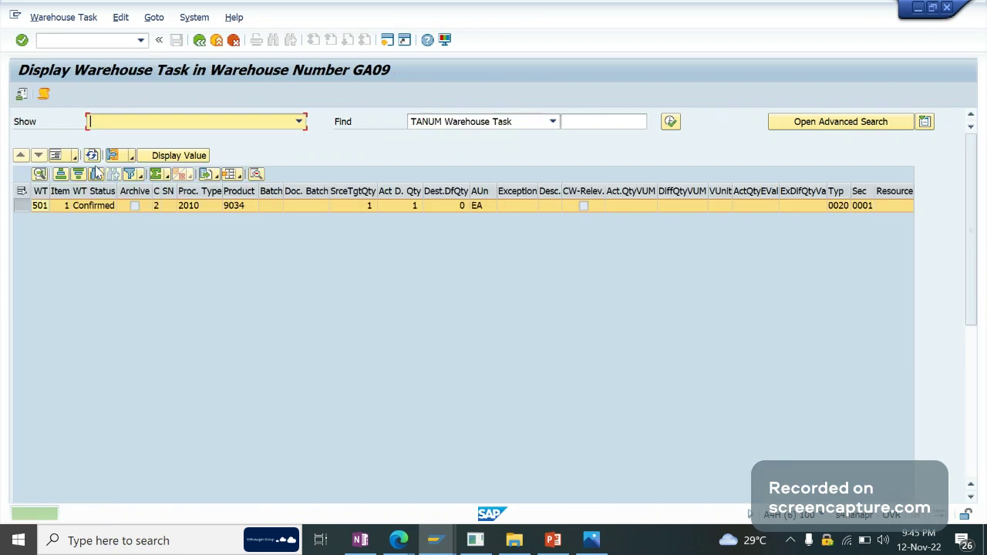
pyautogui.click(58, 156)
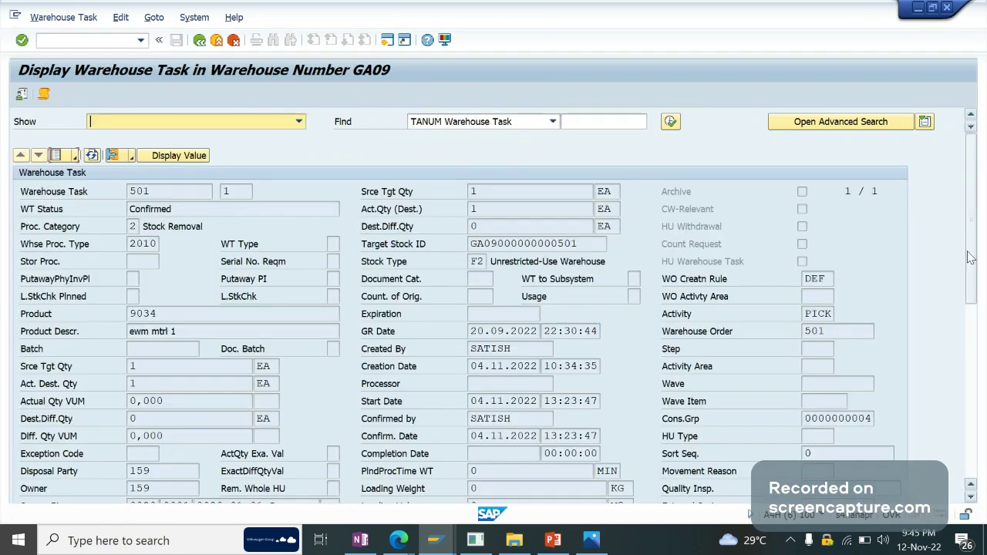
# - Check the source bin and stock type of the confirmed warehouse task
pyautogui.moveTo(970, 258); pyautogui.dragTo(974, 349)
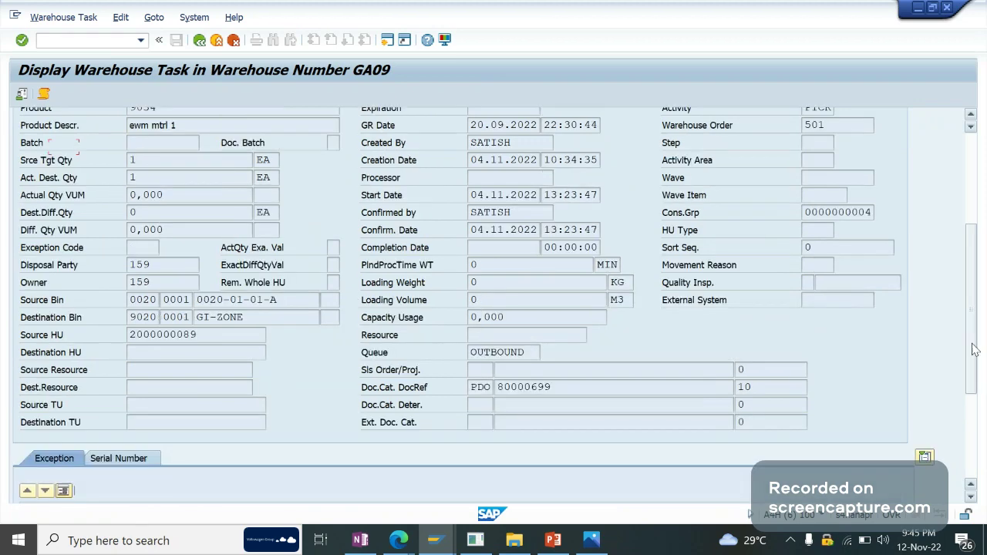
pyautogui.moveTo(293, 300); pyautogui.dragTo(193, 299)
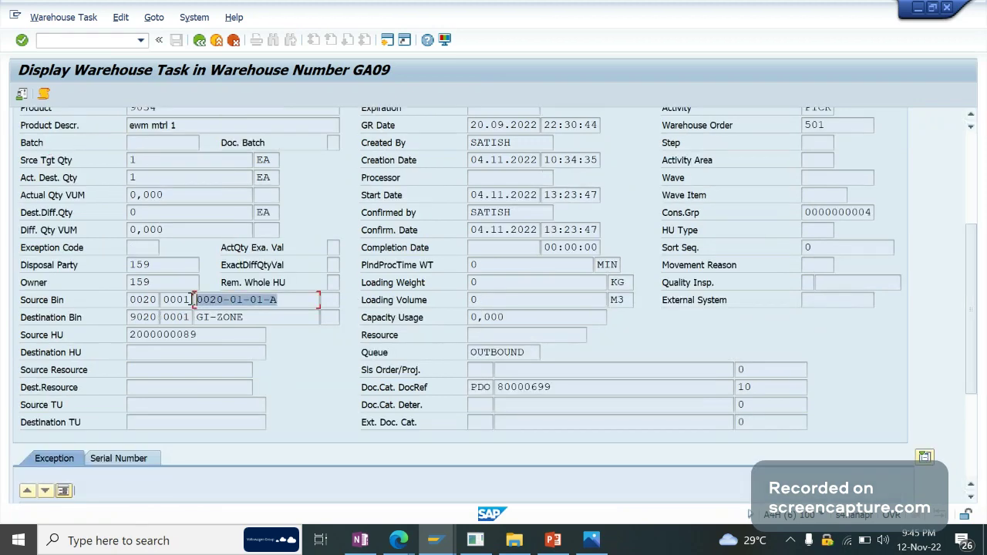
pyautogui.click(282, 300)
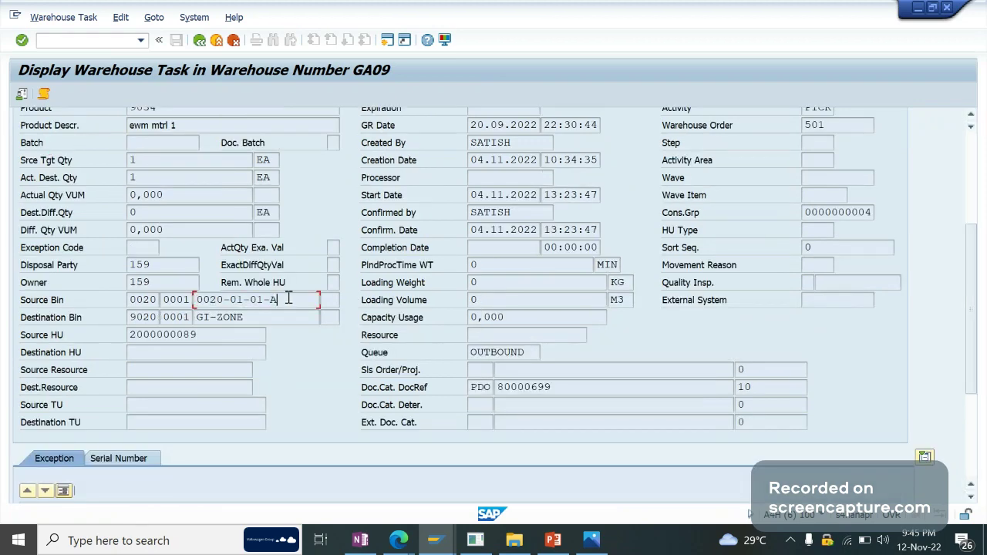
pyautogui.moveTo(970, 337); pyautogui.dragTo(971, 267)
pyautogui.click(476, 190)
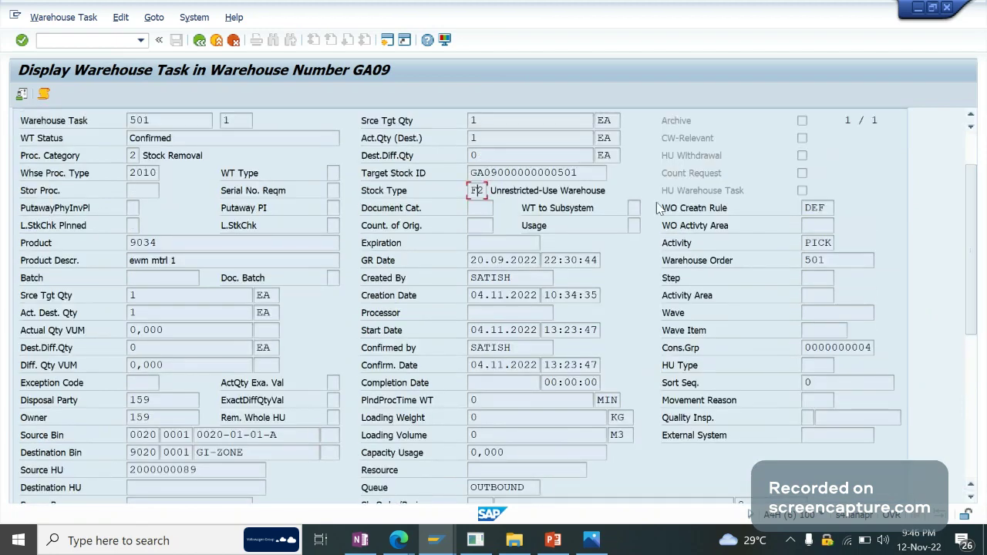
# - Check the confirmed task's source storage type, source bin and destination bin, then switch to warehouse task 701 in the other session
pyautogui.moveTo(978, 319); pyautogui.dragTo(982, 360)
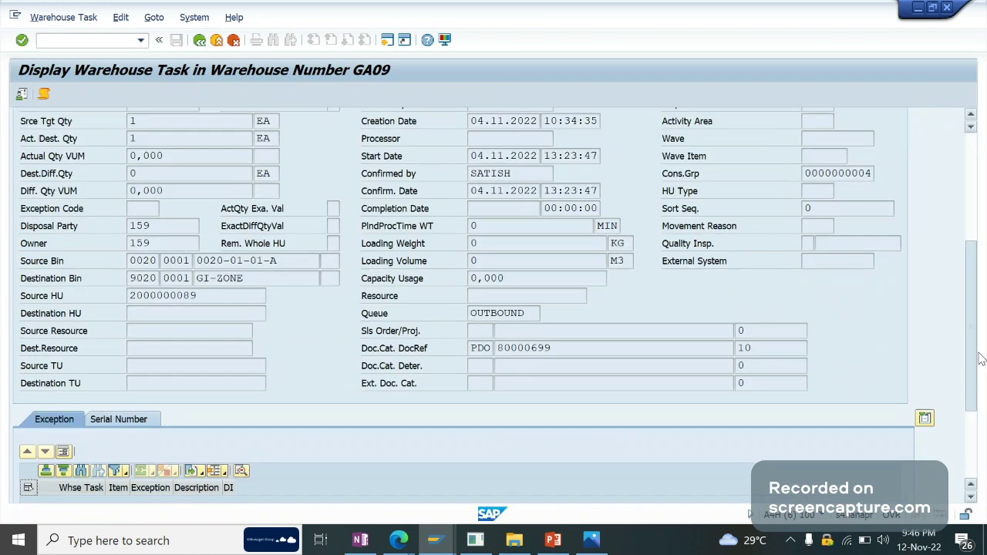
pyautogui.moveTo(276, 261); pyautogui.dragTo(195, 261)
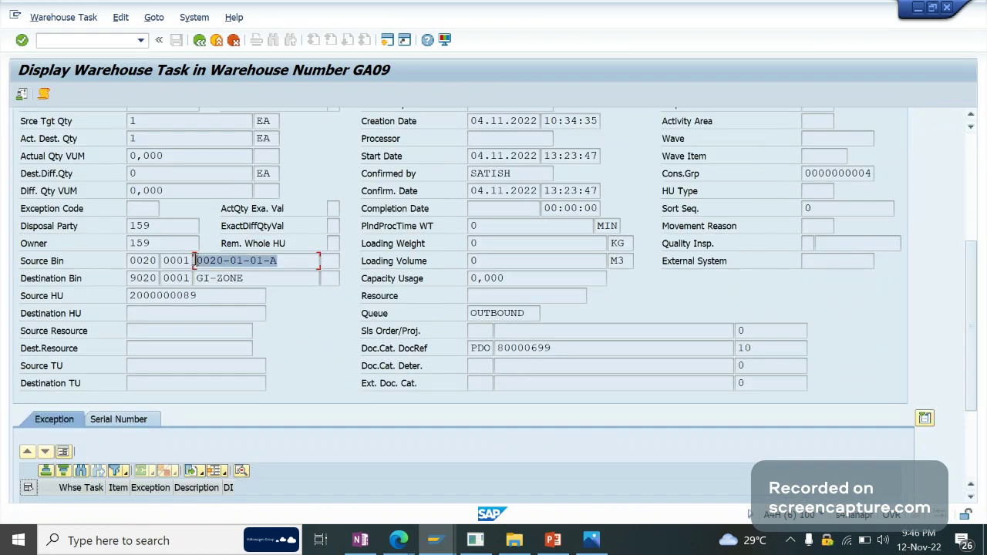
pyautogui.click(195, 261)
pyautogui.click(135, 260)
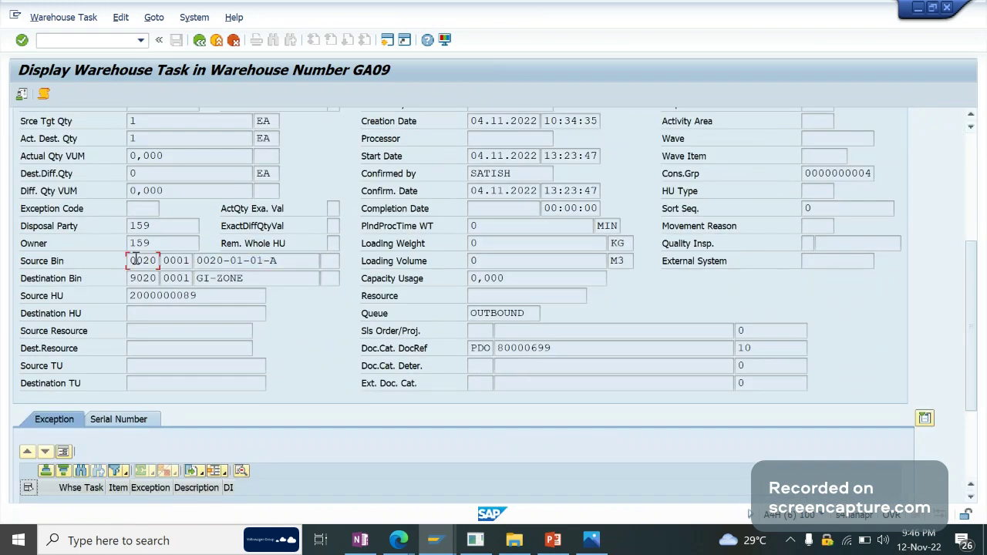
pyautogui.doubleClick(207, 278)
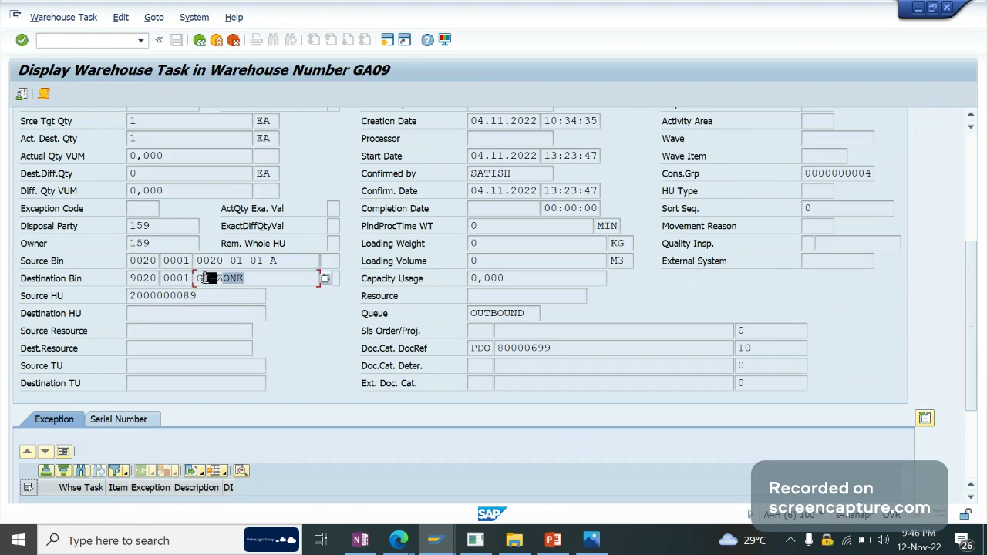
pyautogui.click(296, 283)
pyautogui.press('Return')
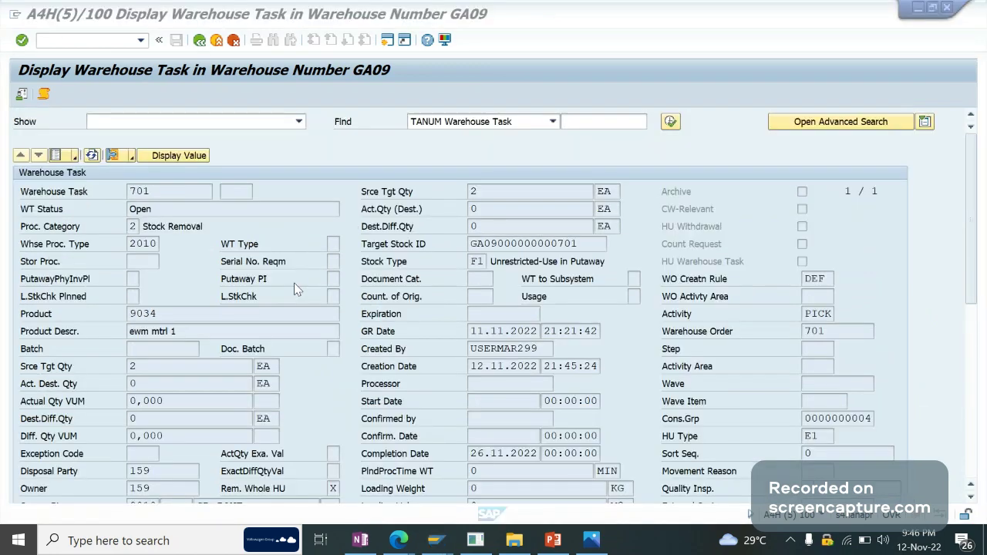
# - Check the stock type, source bin and destination bin of open warehouse task 701
pyautogui.moveTo(466, 261)
pyautogui.mouseDown()
pyautogui.moveTo(401, 267)
pyautogui.moveTo(477, 262)
pyautogui.mouseUp()
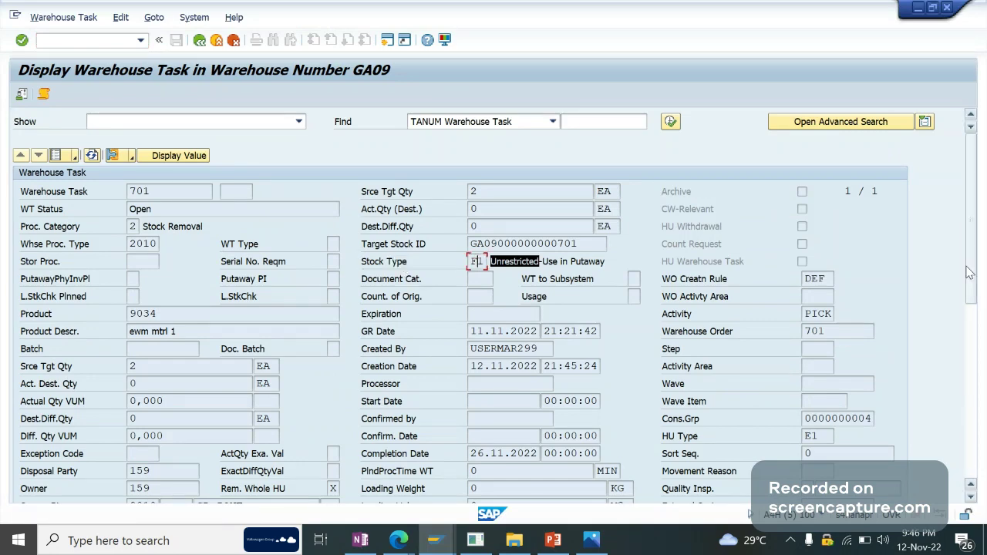
pyautogui.moveTo(970, 272); pyautogui.dragTo(980, 350)
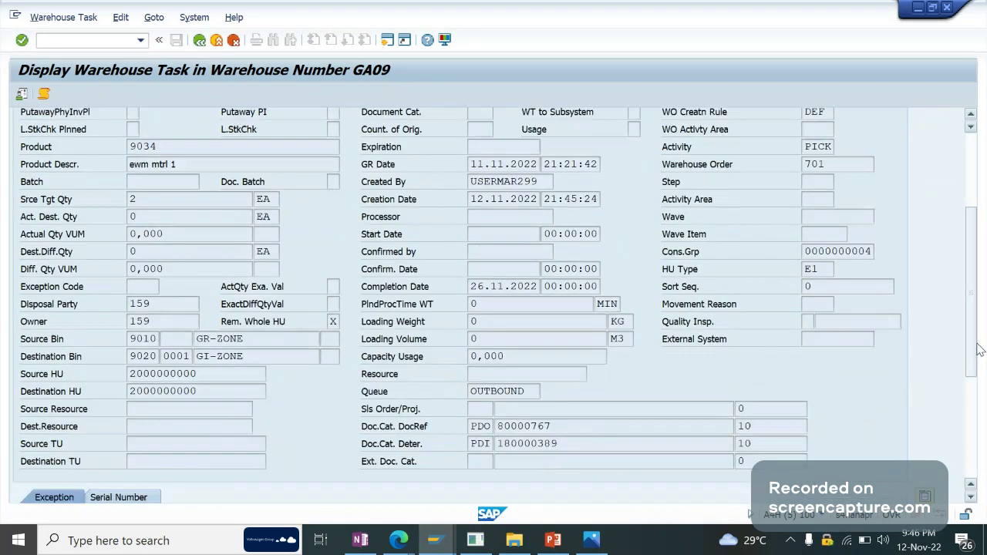
pyautogui.click(255, 341)
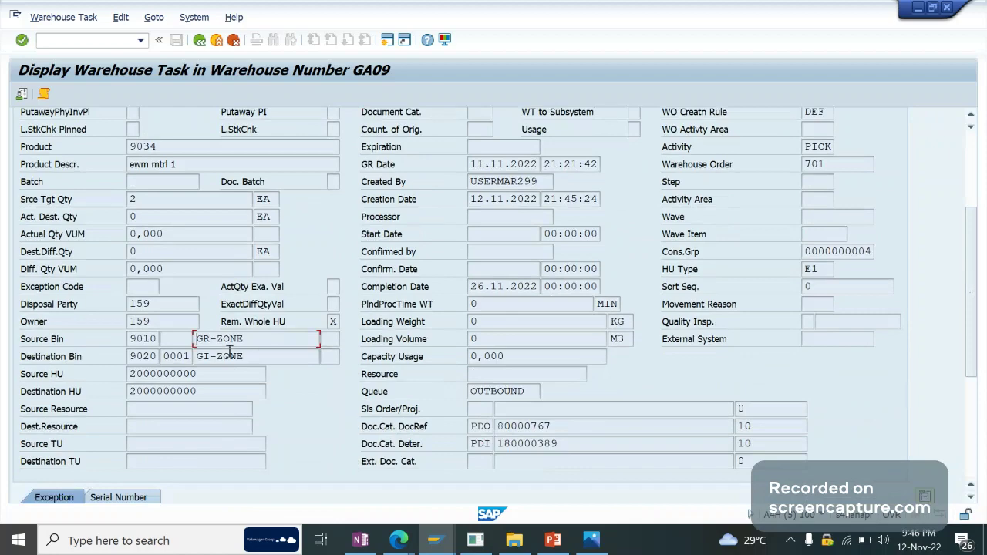
pyautogui.doubleClick(230, 352)
pyautogui.click(186, 357)
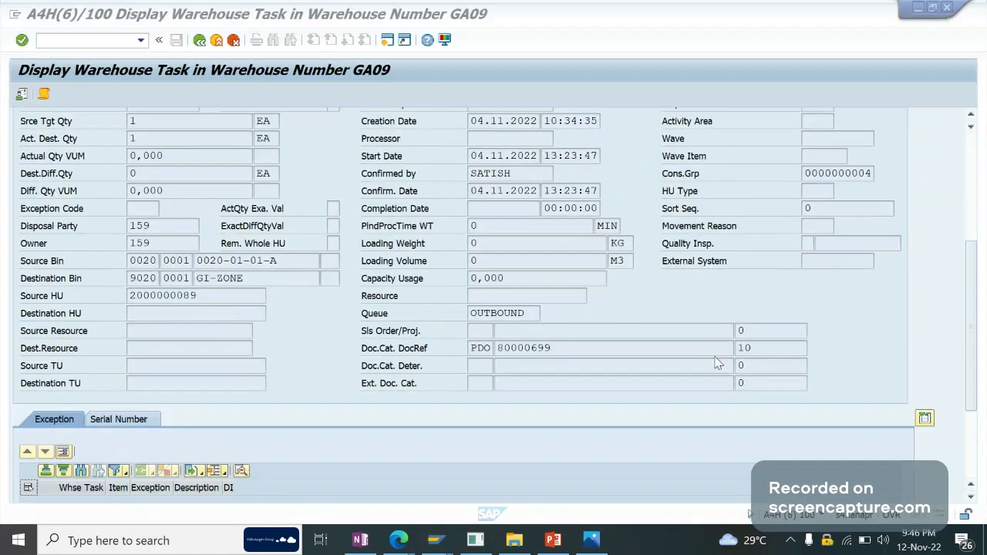
# - Switch to the confirmed regular picking task and check its reference document category and outbound delivery order number
pyautogui.click(601, 323)
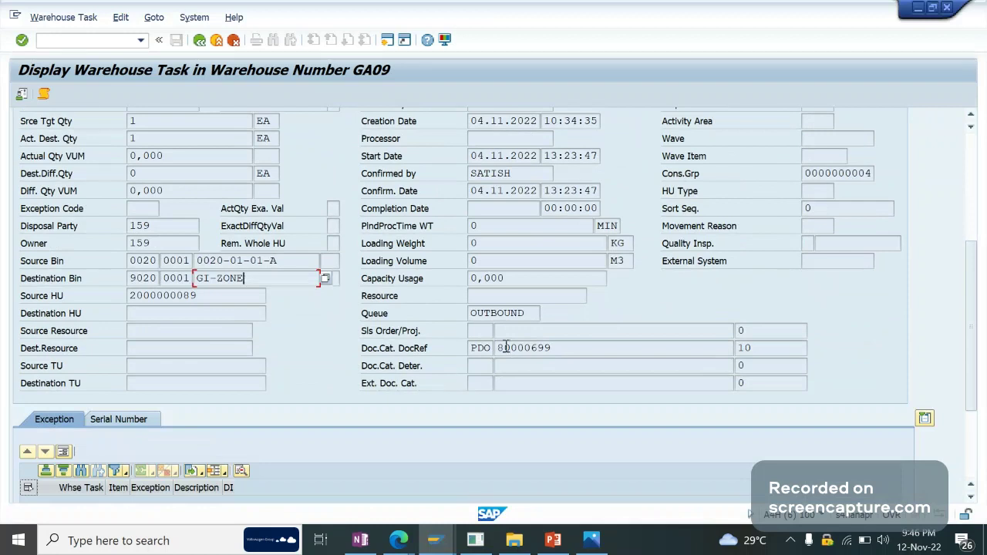
pyautogui.click(473, 347)
pyautogui.moveTo(500, 348); pyautogui.dragTo(374, 352)
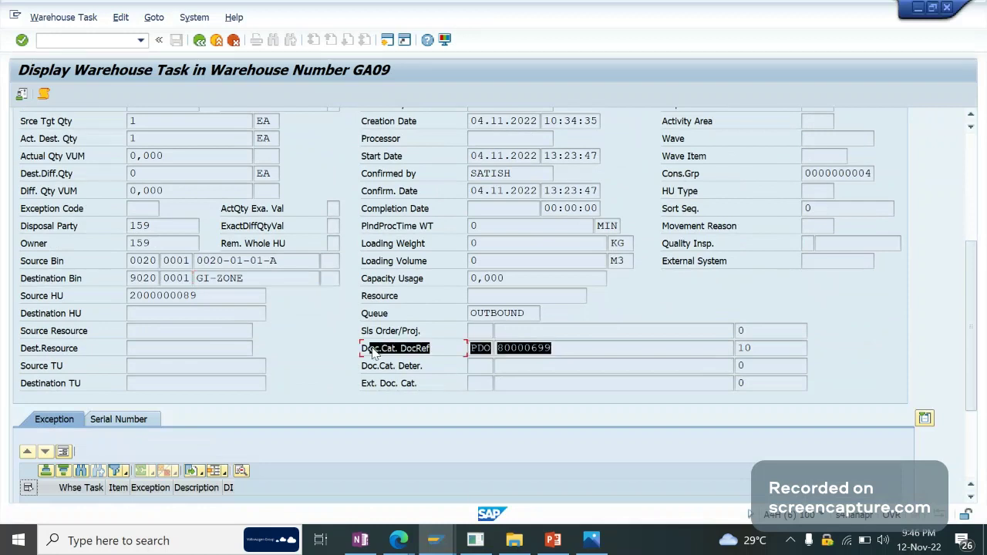
pyautogui.hotkey('ctrl', 'c')
pyautogui.click(559, 351)
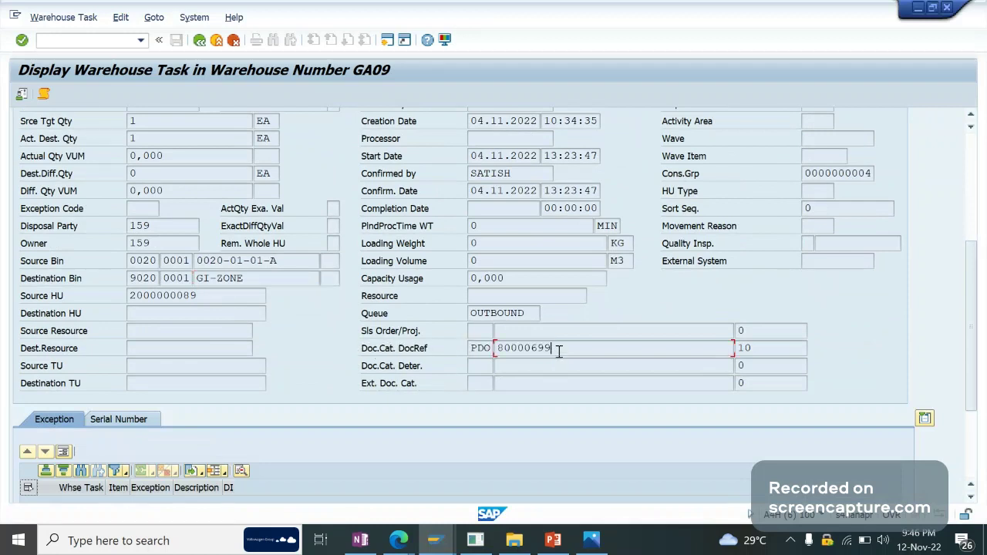
pyautogui.moveTo(559, 351); pyautogui.dragTo(499, 352)
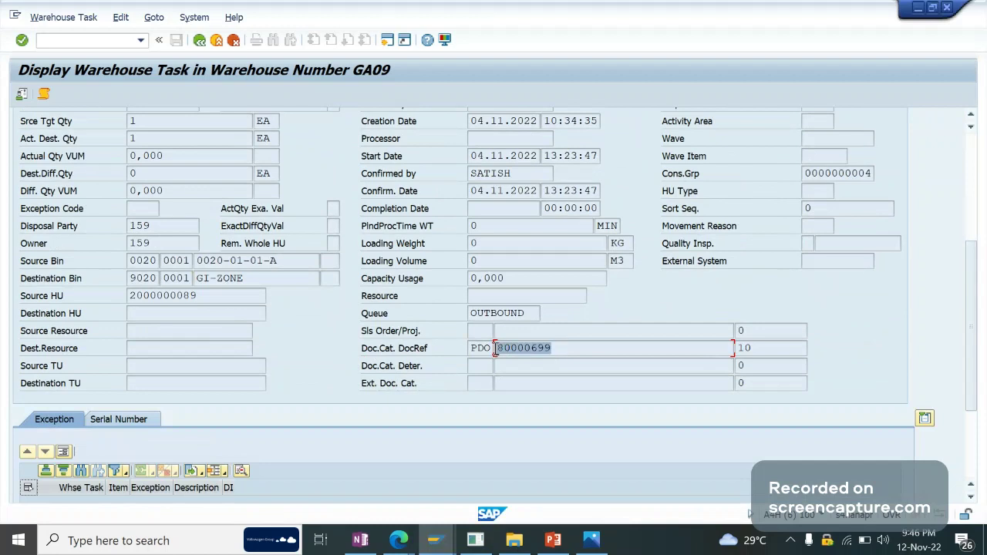
pyautogui.click(570, 347)
pyautogui.moveTo(569, 346); pyautogui.dragTo(496, 348)
pyautogui.click(554, 348)
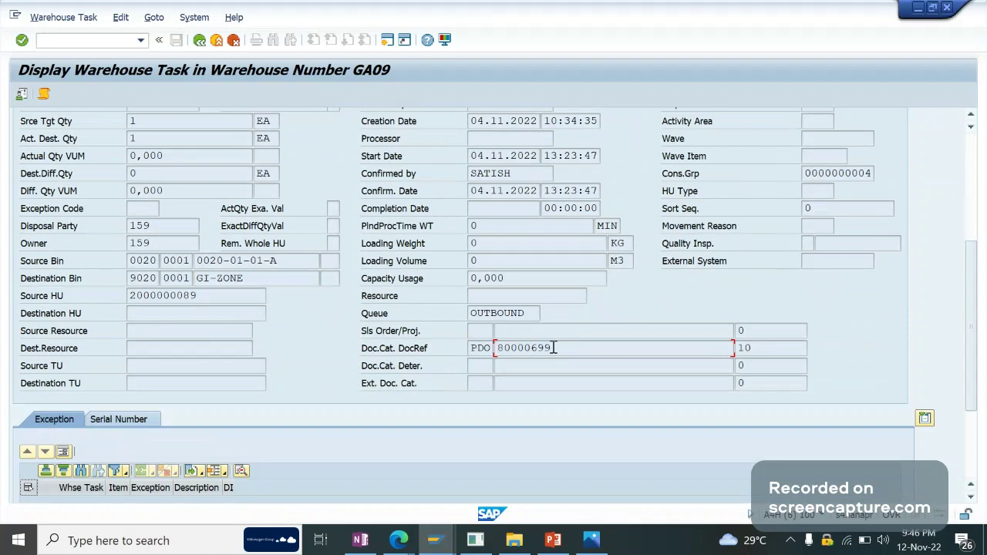
pyautogui.moveTo(583, 353); pyautogui.dragTo(500, 351)
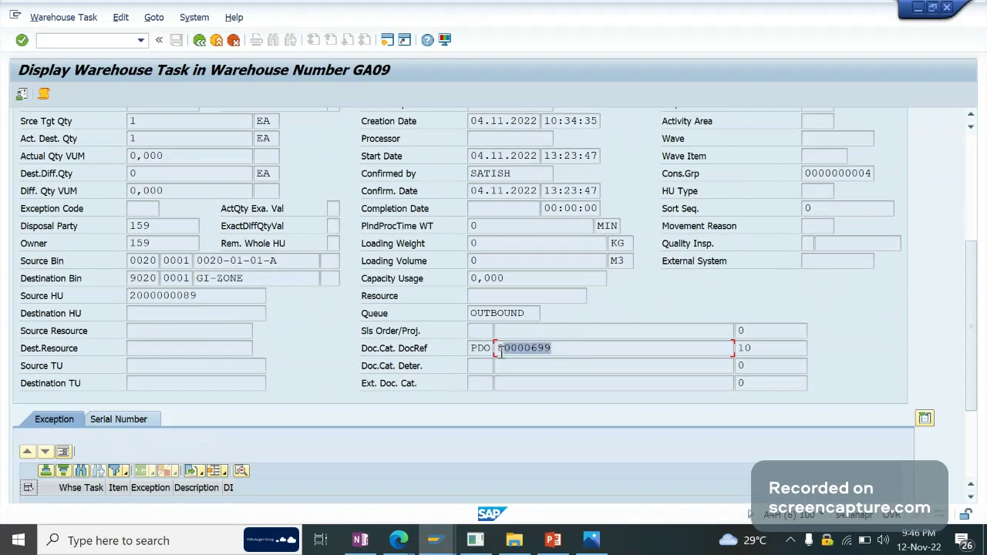
pyautogui.click(561, 348)
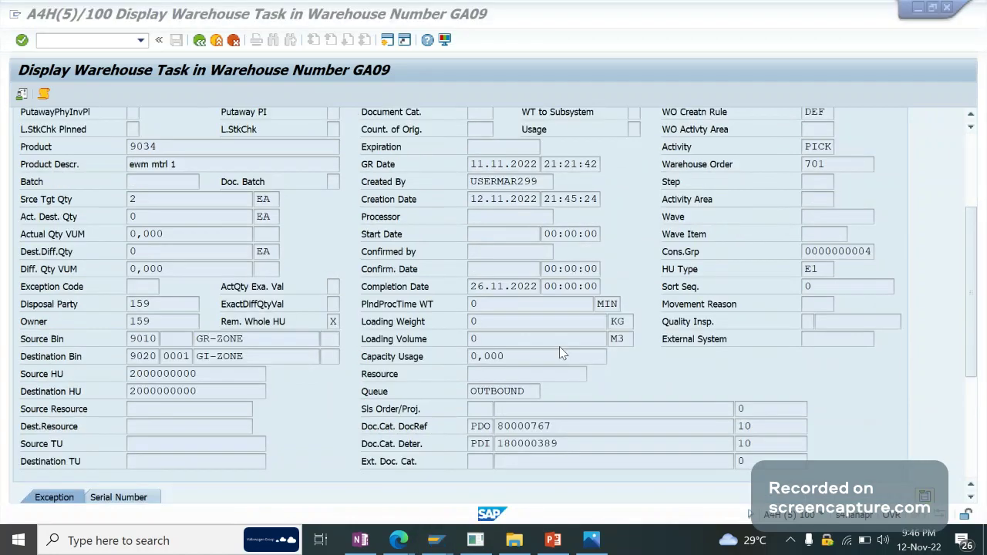
# - Return to warehouse task 701 in a maximized window and check its reference document and the inbound delivery under Doc.Cat. Deter
pyautogui.click(852, 334)
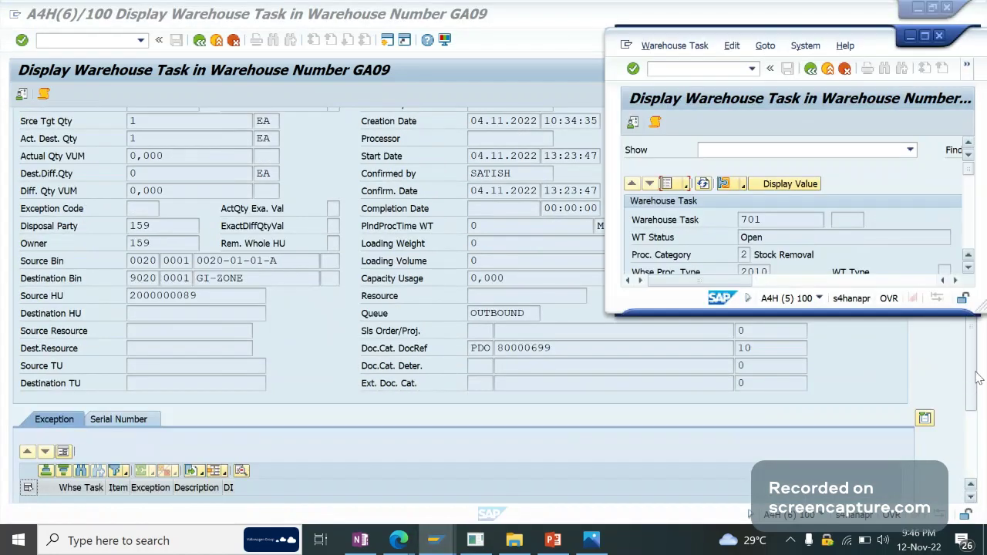
pyautogui.click(925, 37)
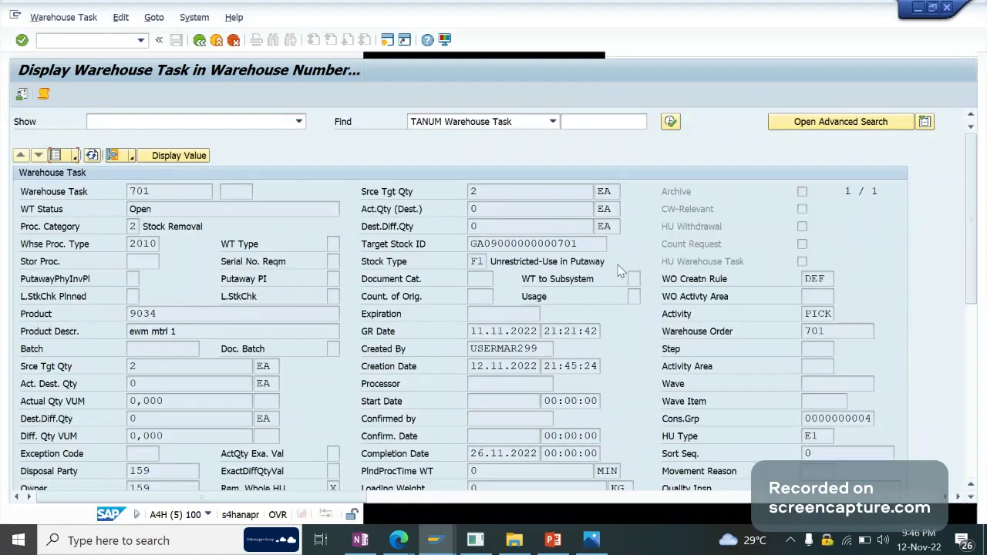
pyautogui.click(970, 389)
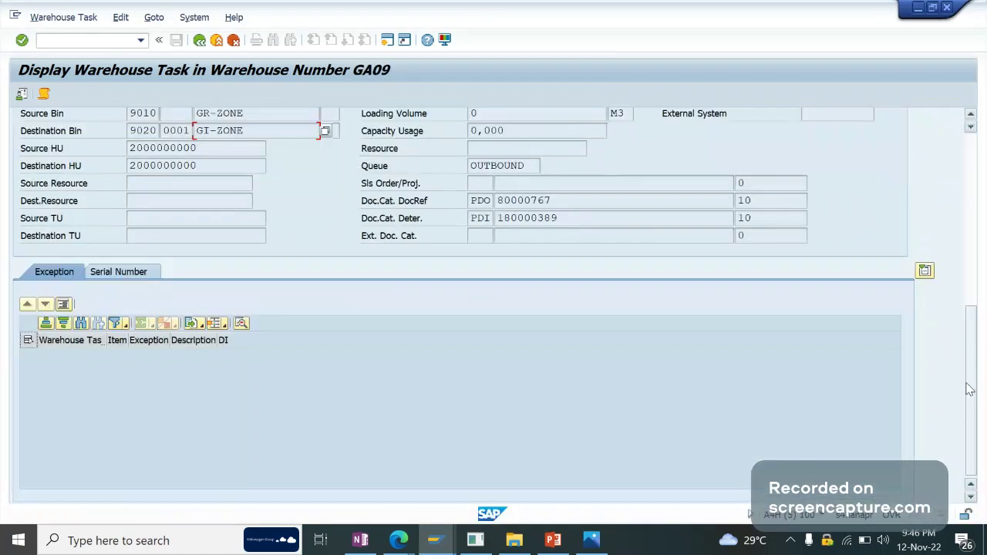
pyautogui.moveTo(970, 389); pyautogui.dragTo(971, 370)
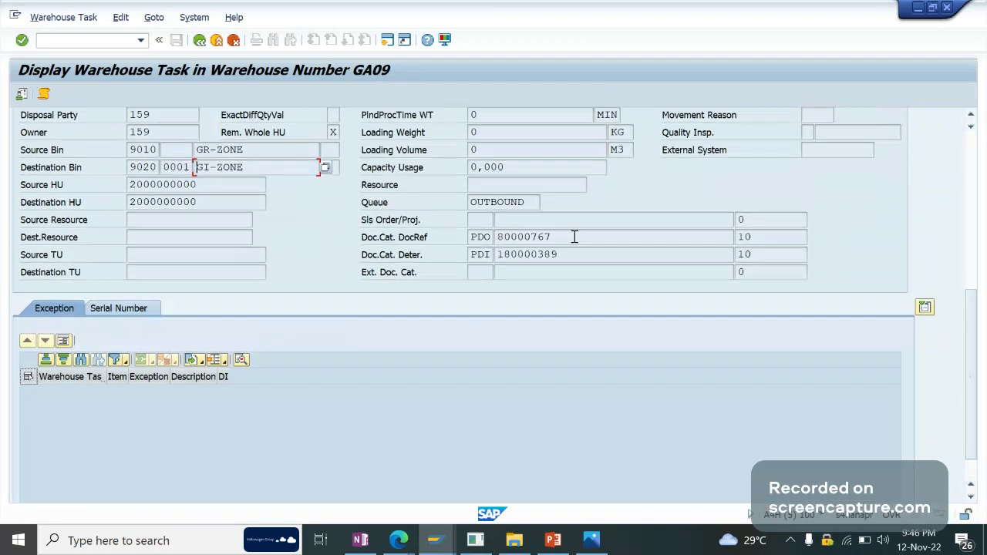
pyautogui.moveTo(575, 237); pyautogui.dragTo(496, 233)
pyautogui.click(479, 255)
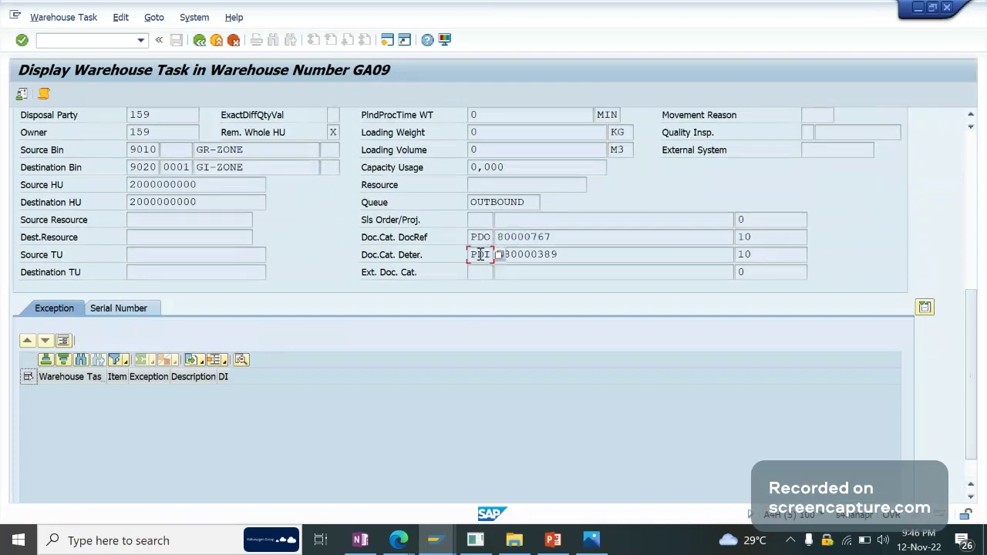
pyautogui.click(600, 253)
pyautogui.moveTo(600, 254); pyautogui.dragTo(501, 254)
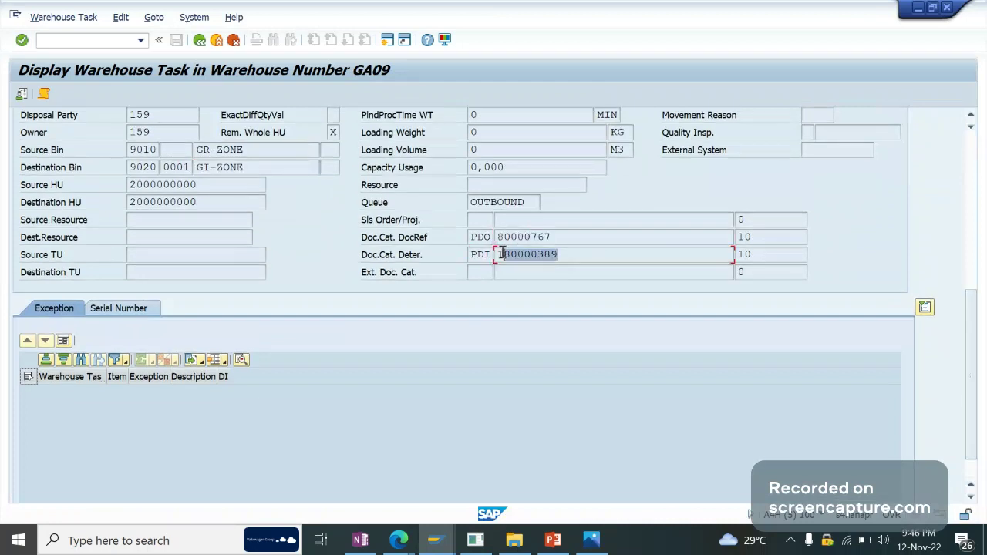
pyautogui.click(495, 255)
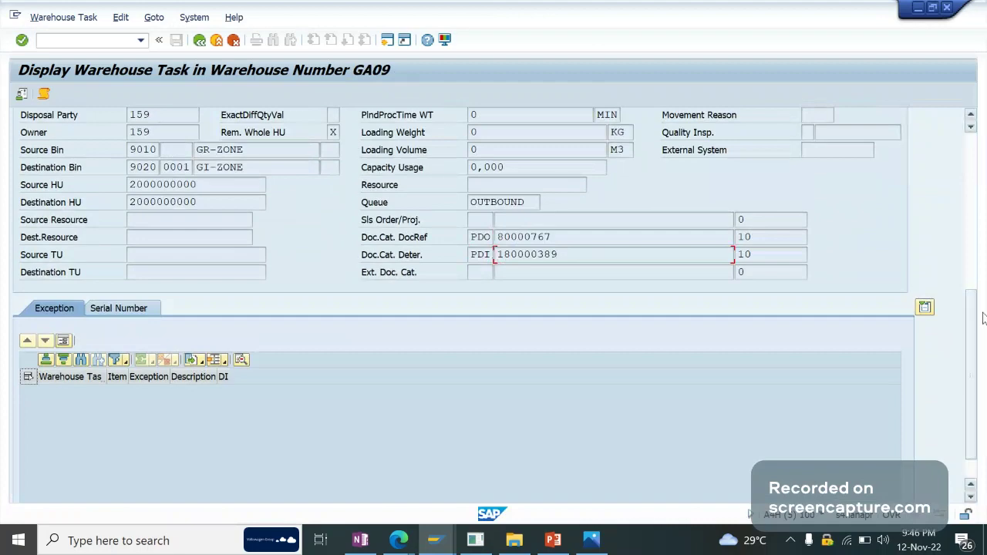
# - Check the source handling unit of warehouse task 701 against its determined inbound delivery
pyautogui.scroll(1, 973, 322)
pyautogui.moveTo(973, 322); pyautogui.dragTo(966, 292)
pyautogui.moveTo(220, 339); pyautogui.dragTo(107, 339)
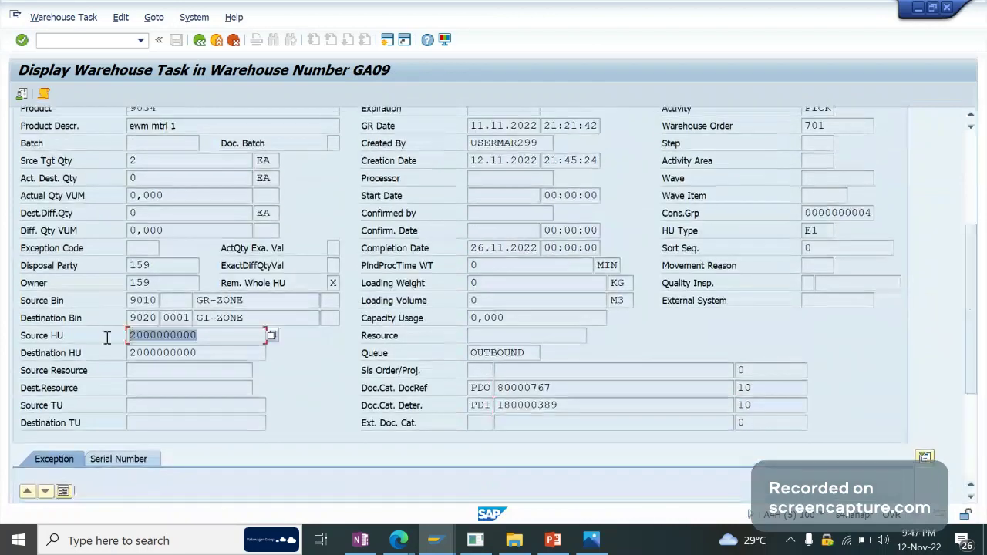
pyautogui.click(217, 341)
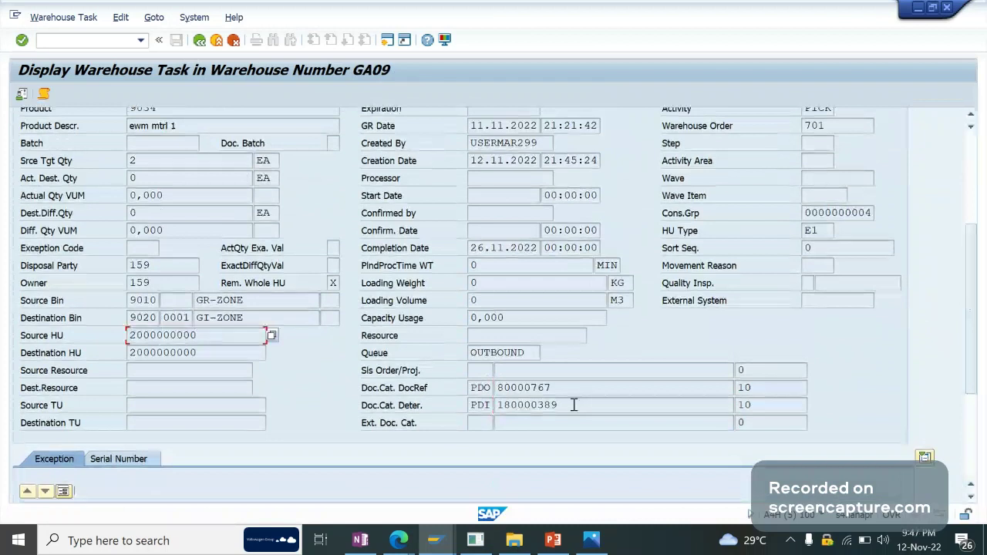
pyautogui.moveTo(574, 405); pyautogui.dragTo(494, 405)
pyautogui.click(553, 539)
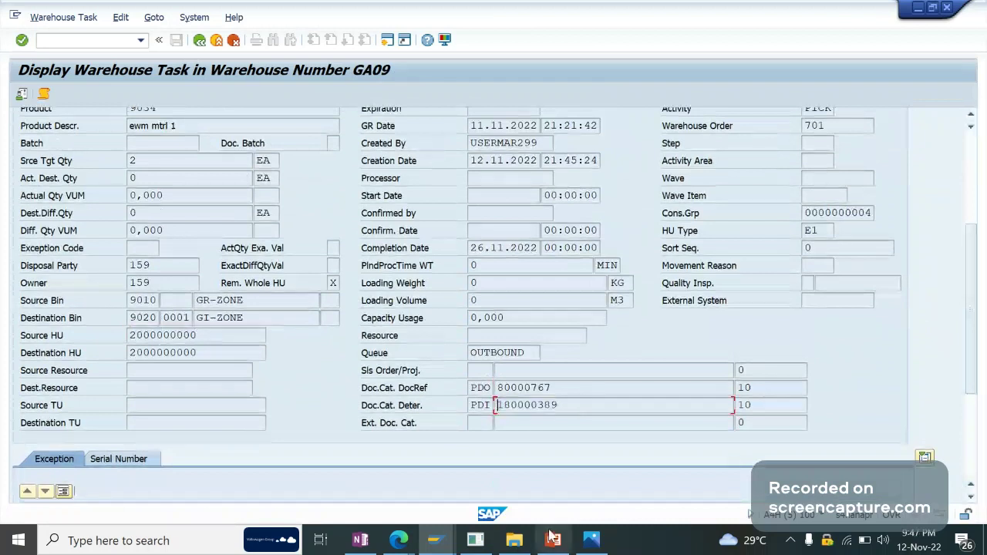
pyautogui.moveTo(561, 402); pyautogui.dragTo(495, 405)
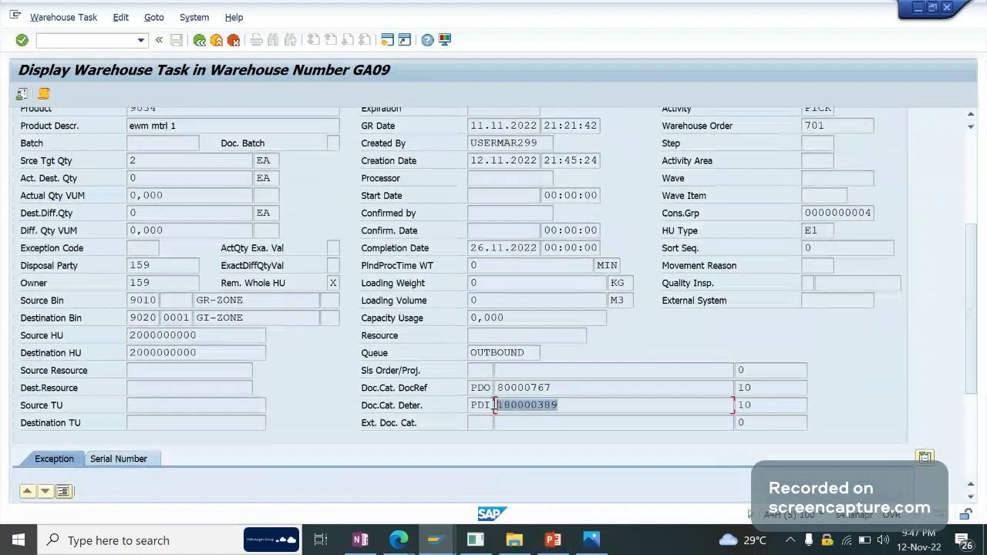
pyautogui.click(494, 405)
pyautogui.click(254, 336)
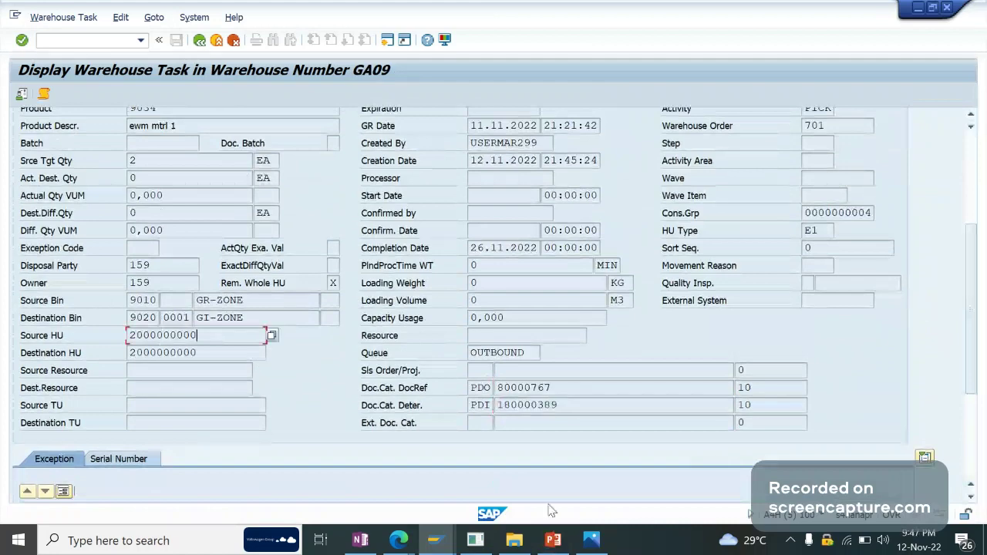
# - View the warehouse layout image, then return to warehouse task 701 and copy the inbound delivery number from Doc.Cat. Deter
pyautogui.hotkey('alt', 'Tab')
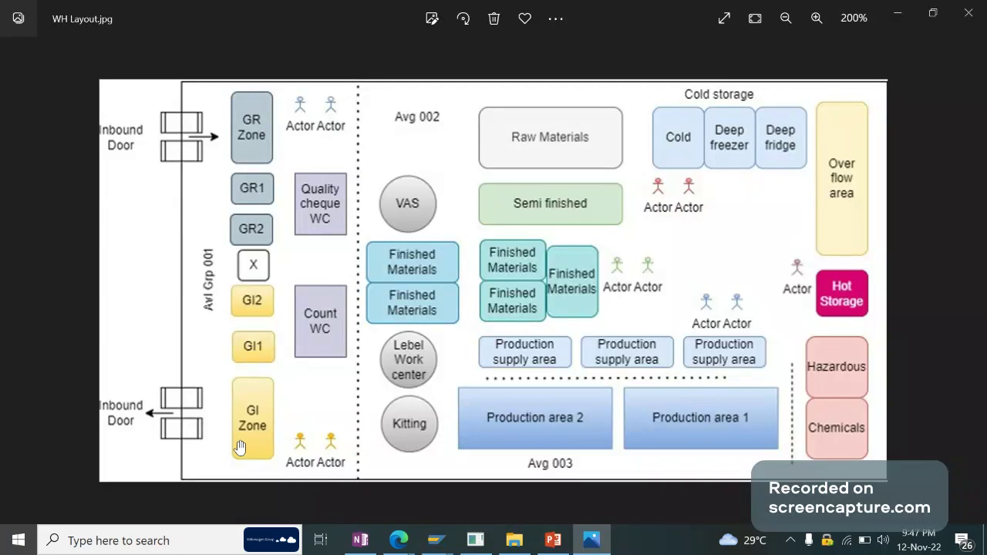
pyautogui.hotkey('alt', 'Tab')
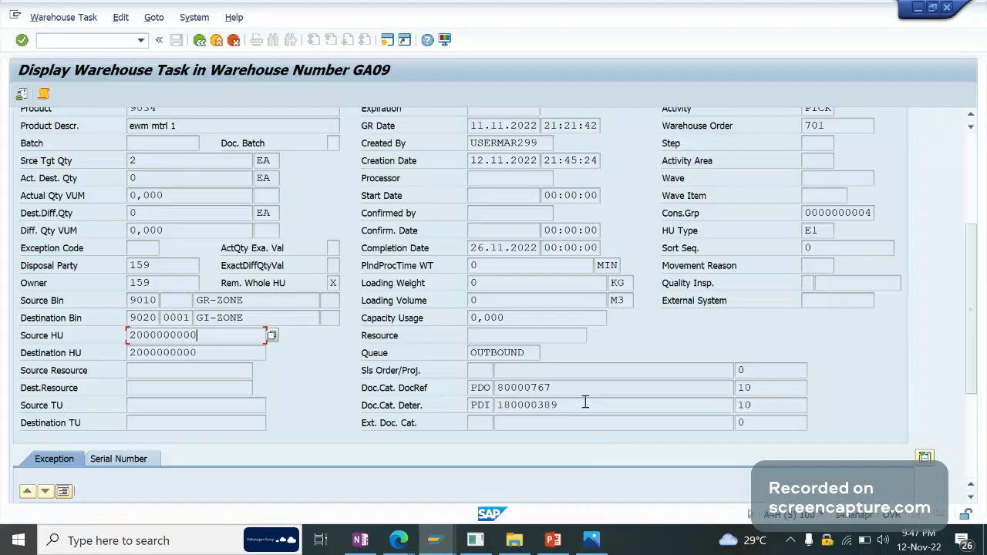
pyautogui.moveTo(585, 402); pyautogui.dragTo(496, 402)
pyautogui.hotkey('ctrl', 'c')
pyautogui.click(494, 405)
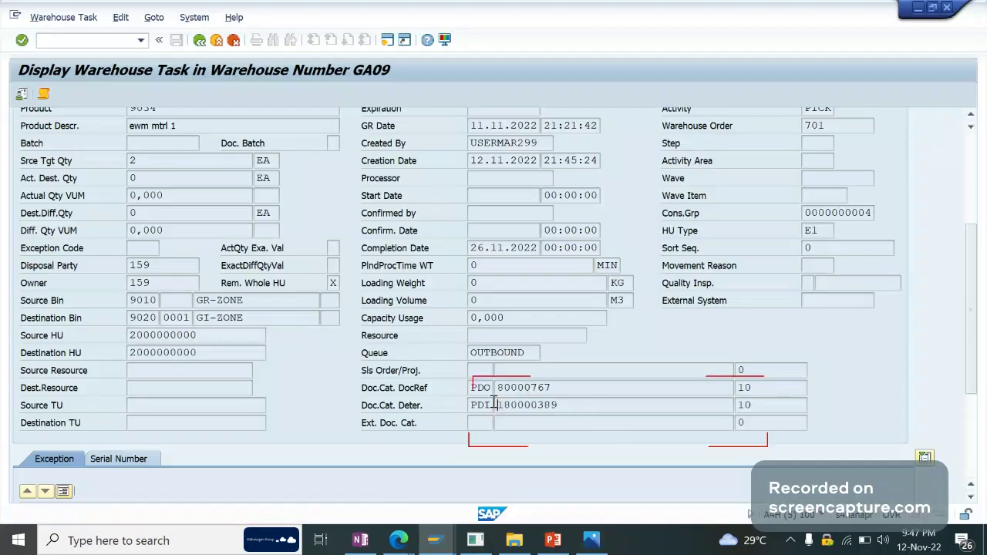
# - Open a new SAP session, start transaction /n/scwm/prdi and find the inbound delivery by the copied document number
pyautogui.click(386, 40)
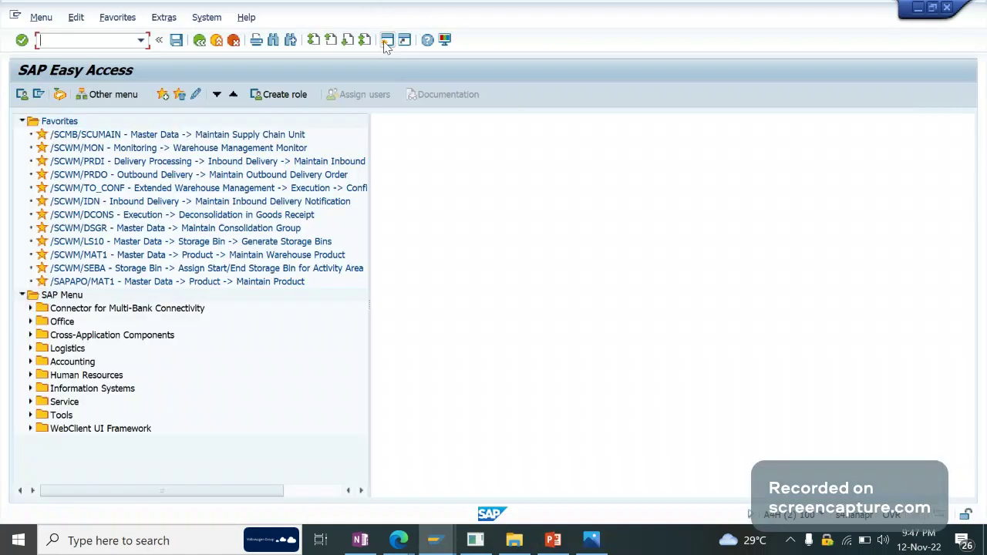
pyautogui.write('/n/scwm/')
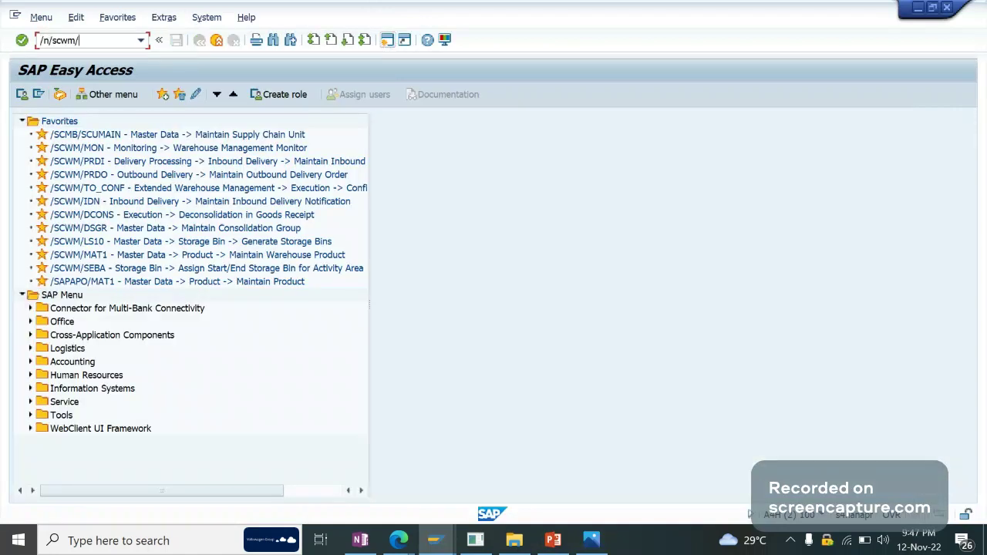
pyautogui.write('prdi')
pyautogui.press('Return')
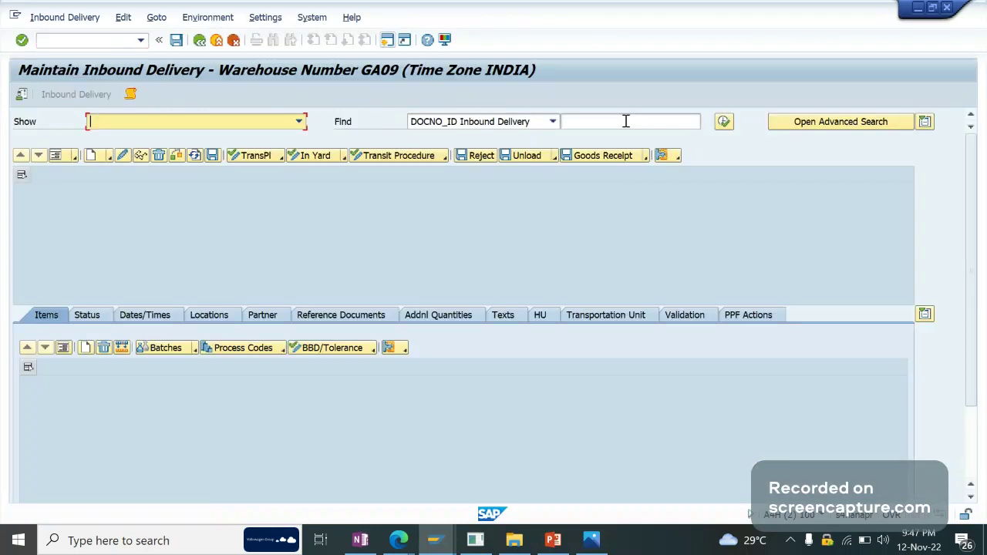
pyautogui.click(613, 122)
pyautogui.hotkey('ctrl', 'v')
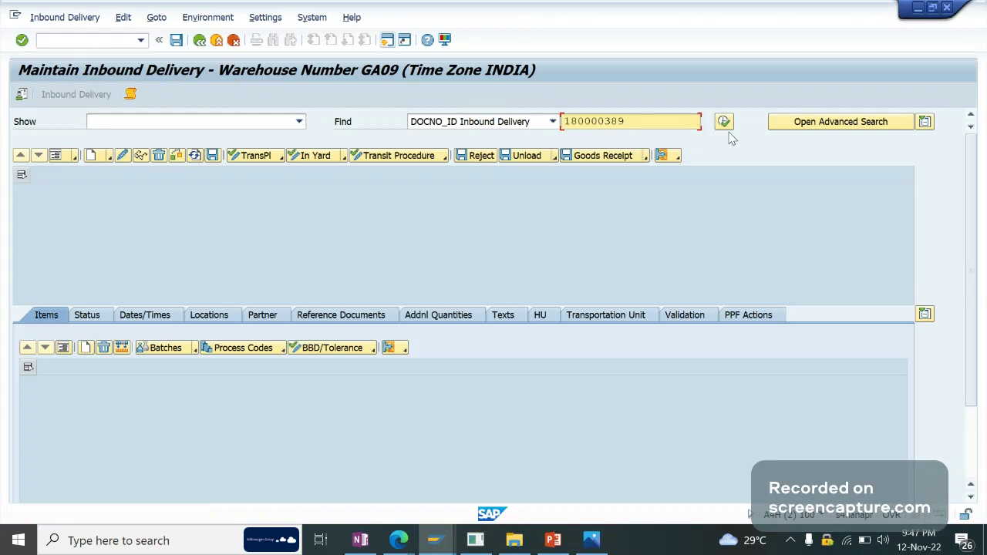
pyautogui.click(723, 122)
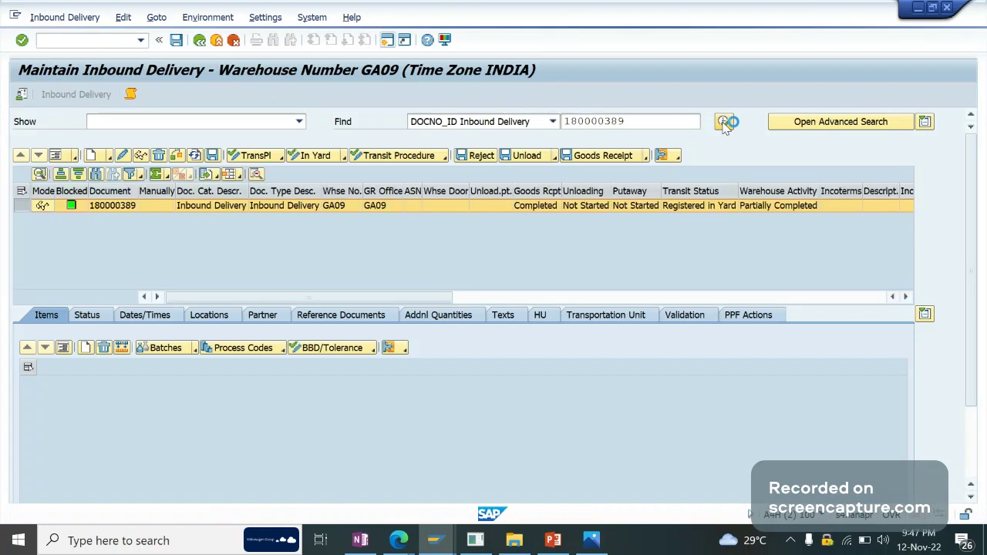
# - Check the inbound delivery's handling unit and storage bin, then switch to the Stock determination slide in PowerPoint
pyautogui.click(577, 120)
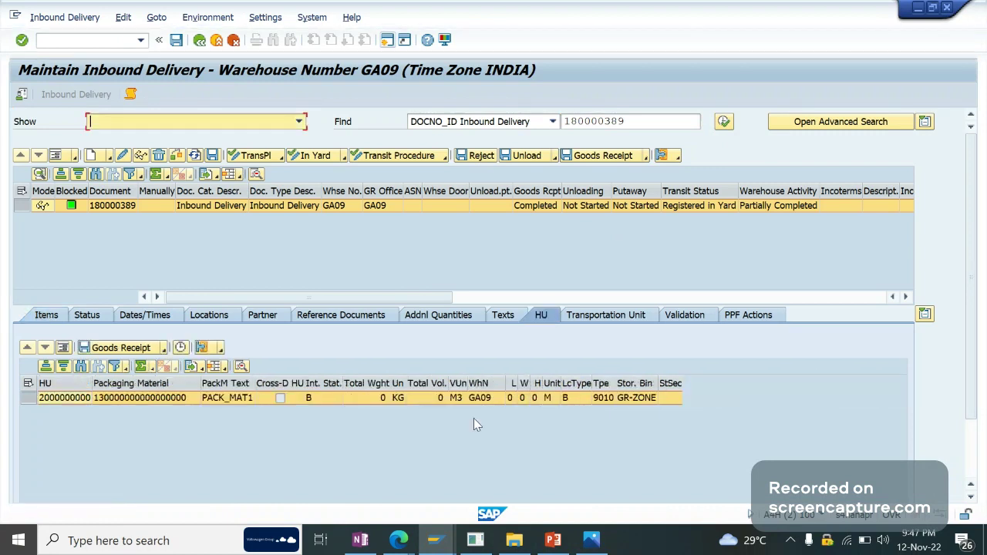
pyautogui.moveTo(94, 389); pyautogui.dragTo(172, 397)
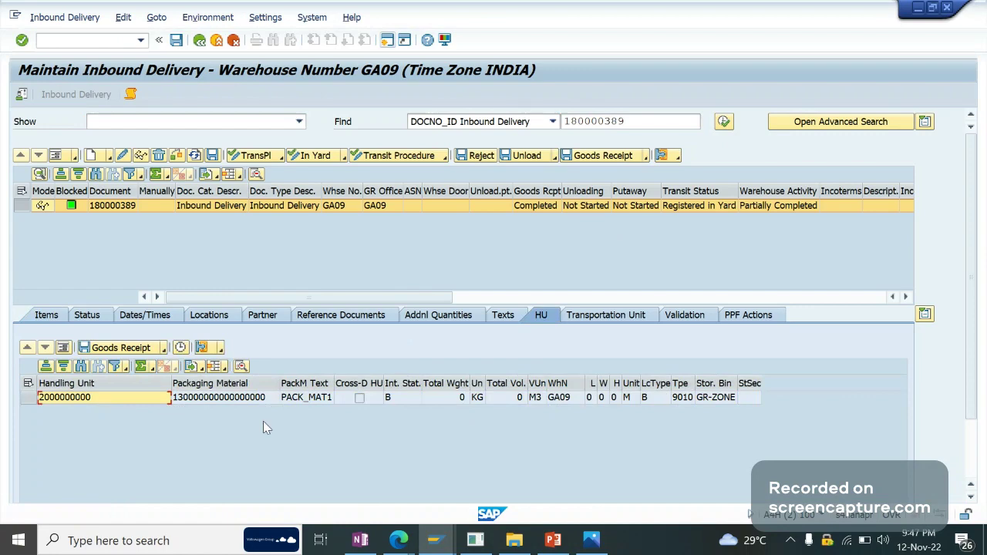
pyautogui.click(651, 122)
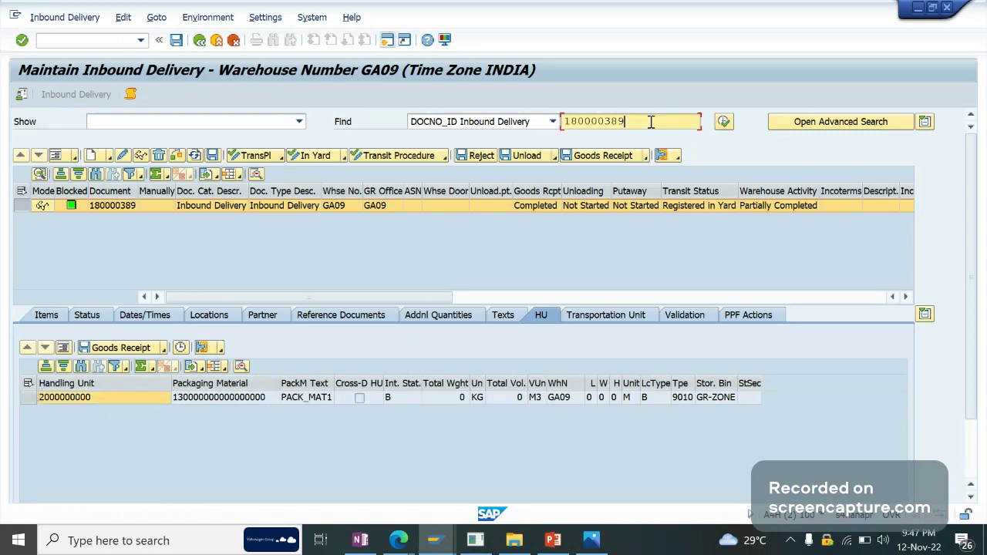
pyautogui.click(553, 540)
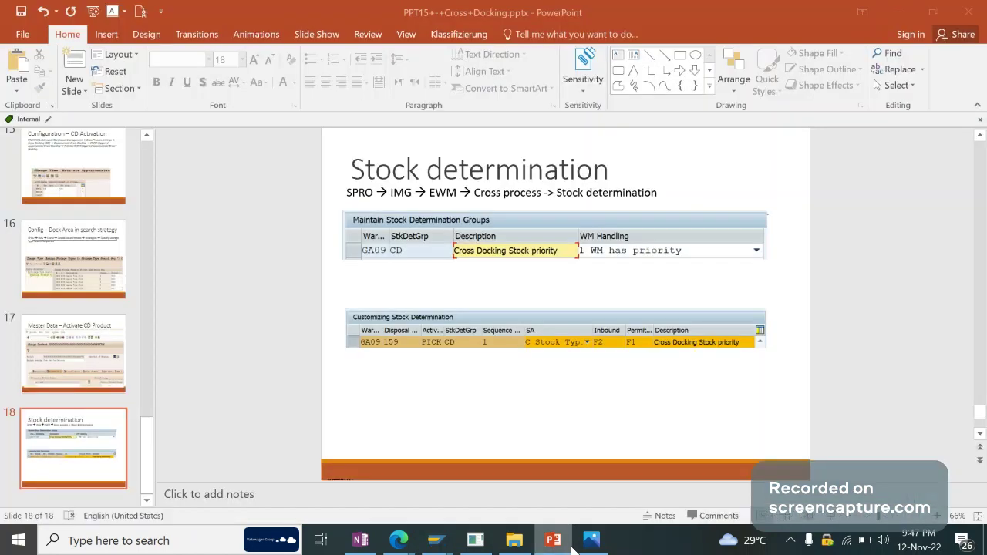
# - Find and display the Cross-Docking Flow slide in the presentation
pyautogui.click(595, 543)
pyautogui.click(598, 546)
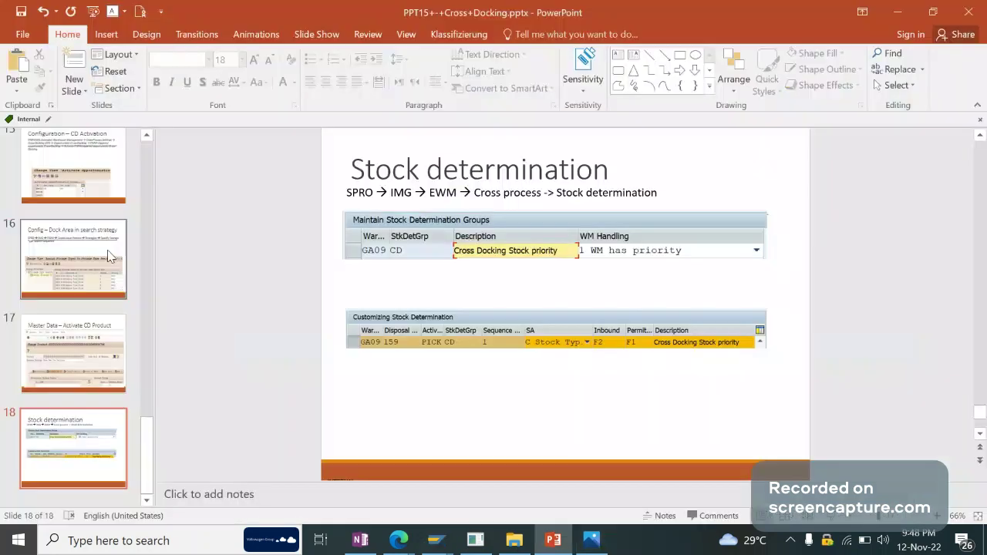
pyautogui.scroll(4, 108, 257)
pyautogui.scroll(4, 146, 181)
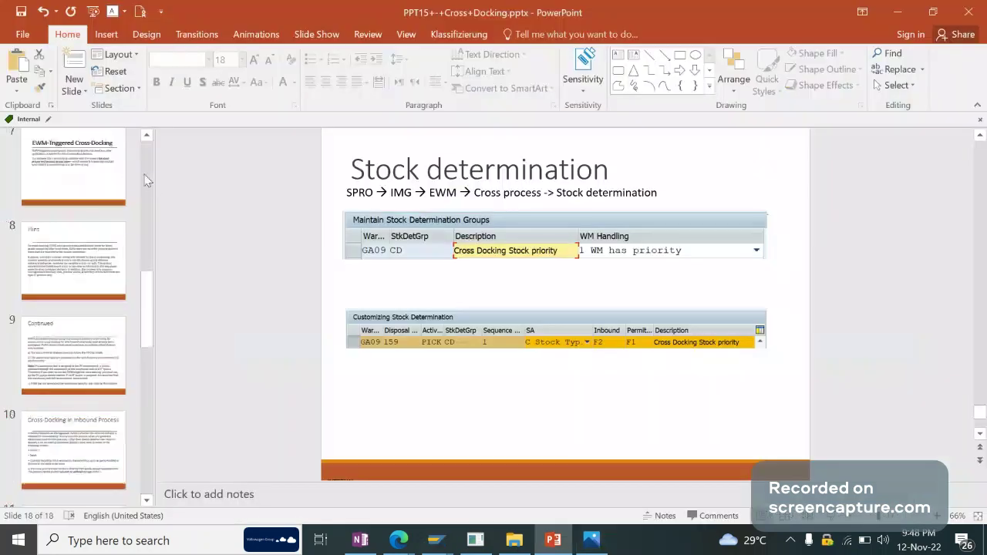
pyautogui.scroll(4, 147, 180)
pyautogui.click(108, 178)
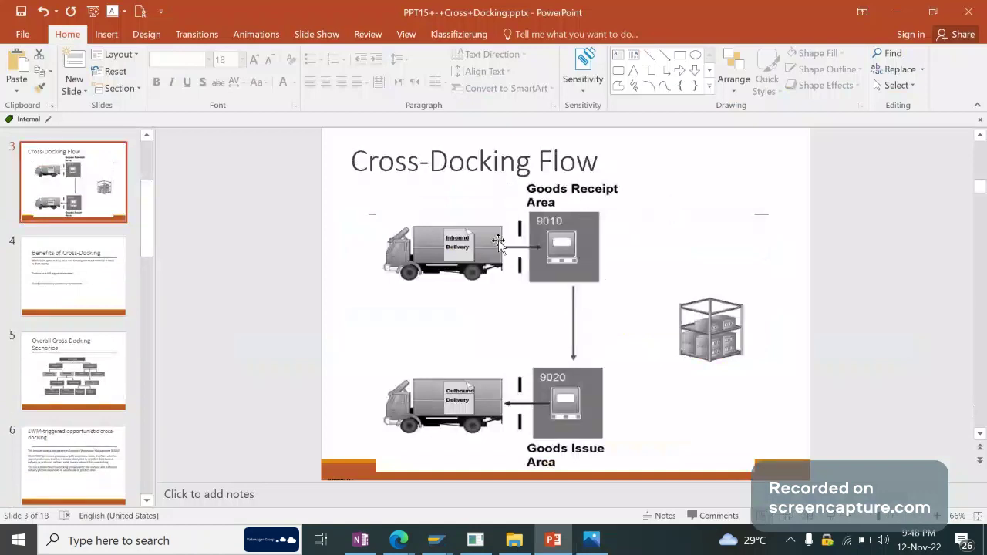
# - Switch to the inbound delivery in SAP, display its warehouse tasks, and leave the task list
pyautogui.hotkey('alt', 'Tab')
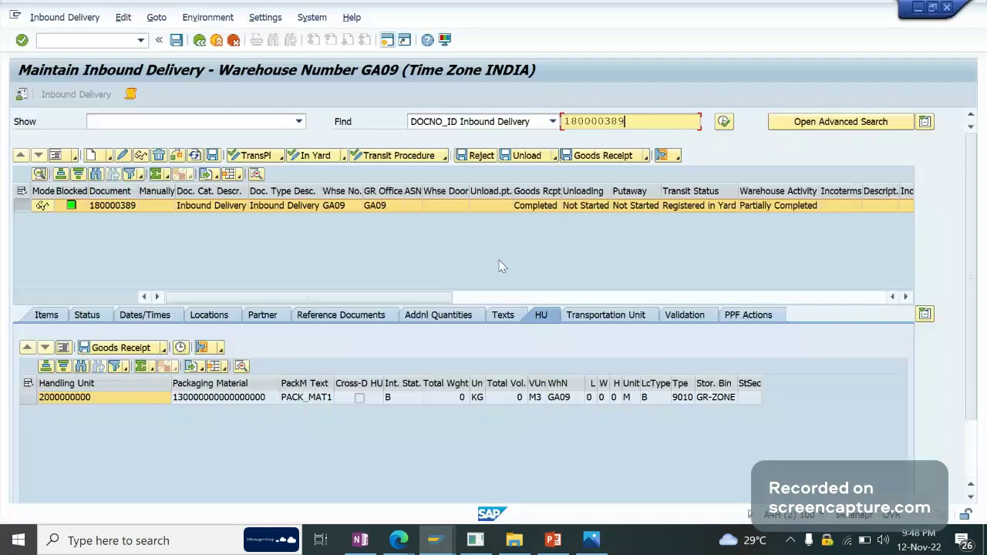
pyautogui.click(130, 399)
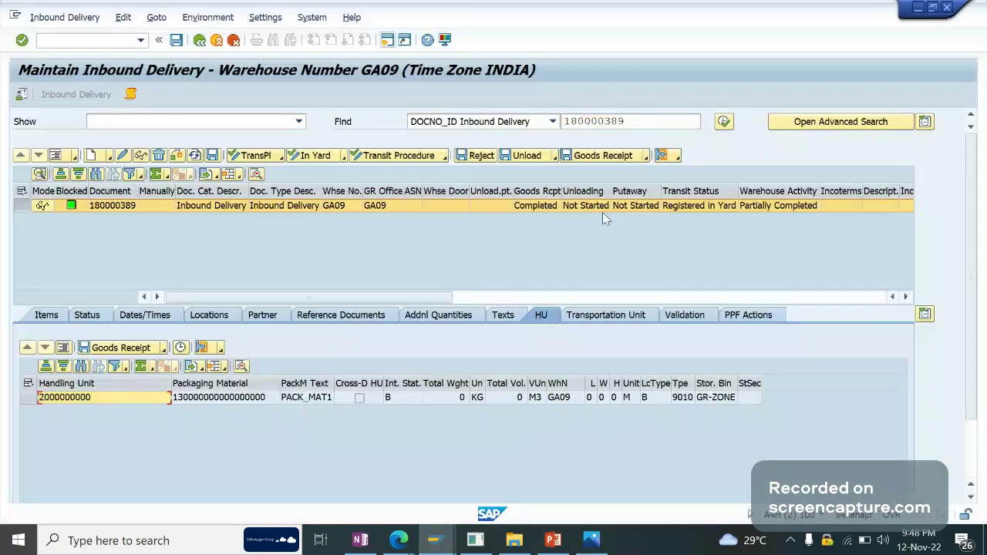
pyautogui.click(677, 157)
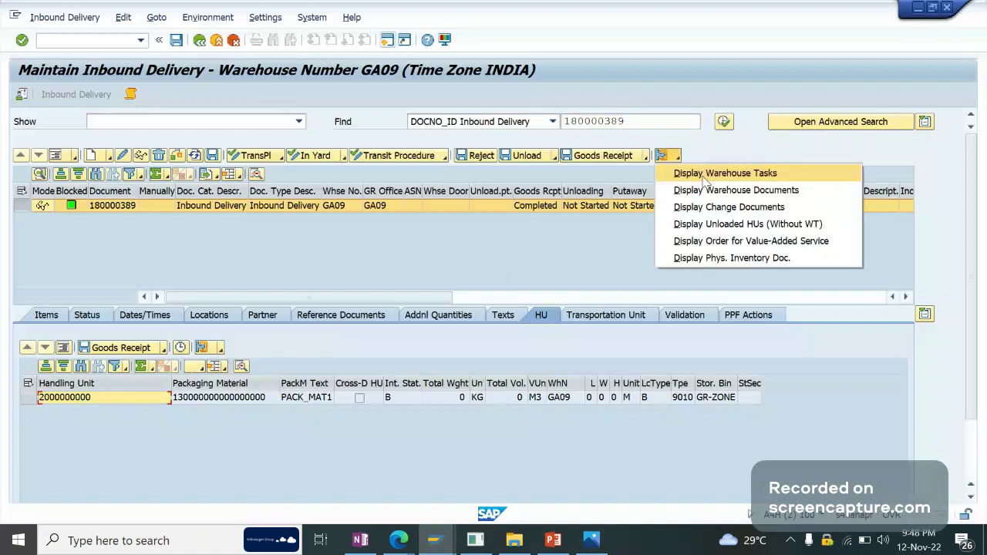
pyautogui.click(704, 174)
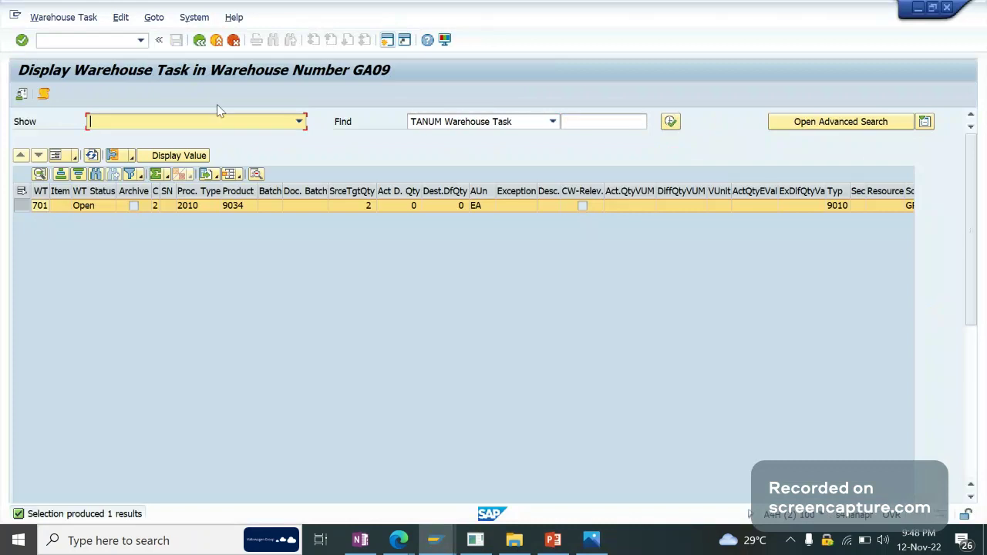
pyautogui.click(200, 40)
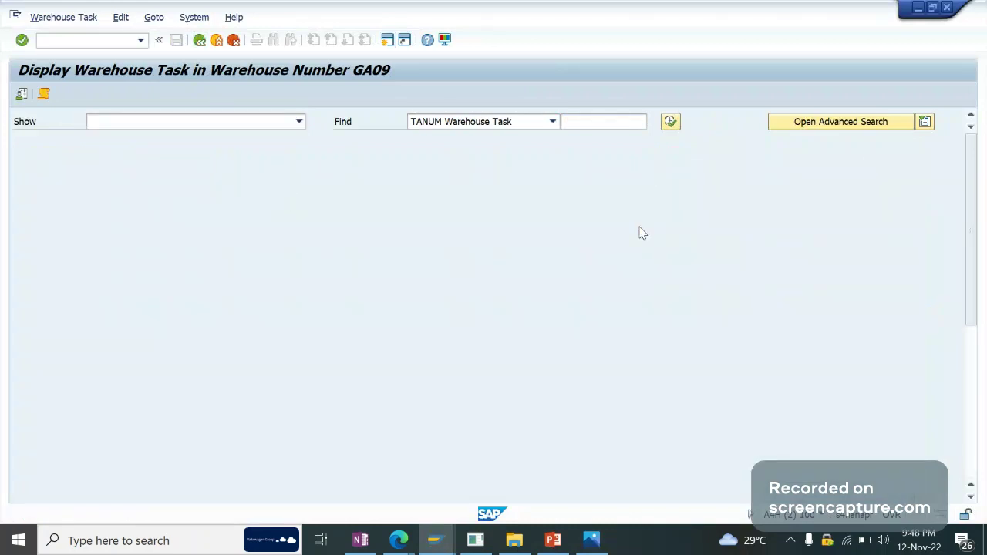
# - Compare the document references and bins of warehouse task 701 with those of the regular picking task in the other SAP session
pyautogui.hotkey('alt', 'Tab')
pyautogui.hotkey('alt', 'Tab')
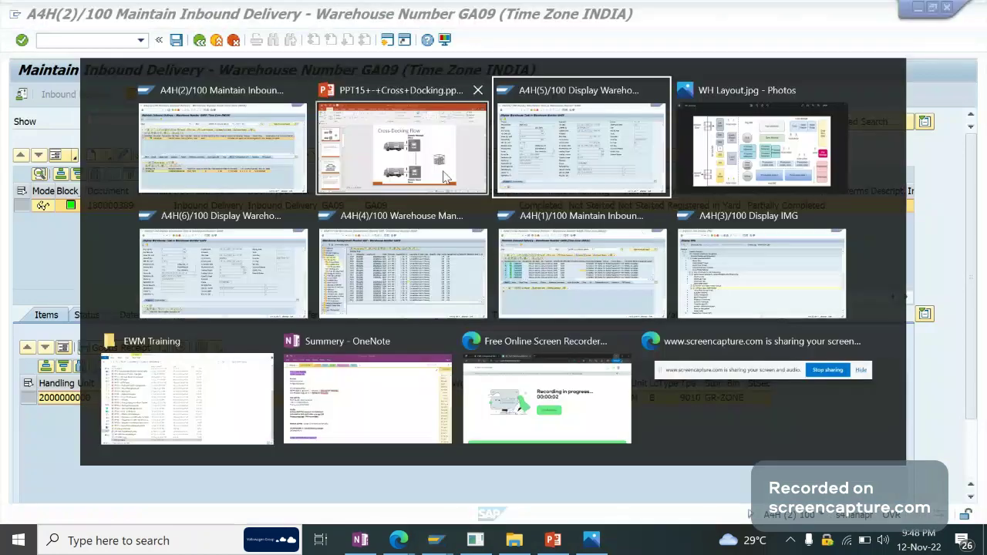
pyautogui.press('Return')
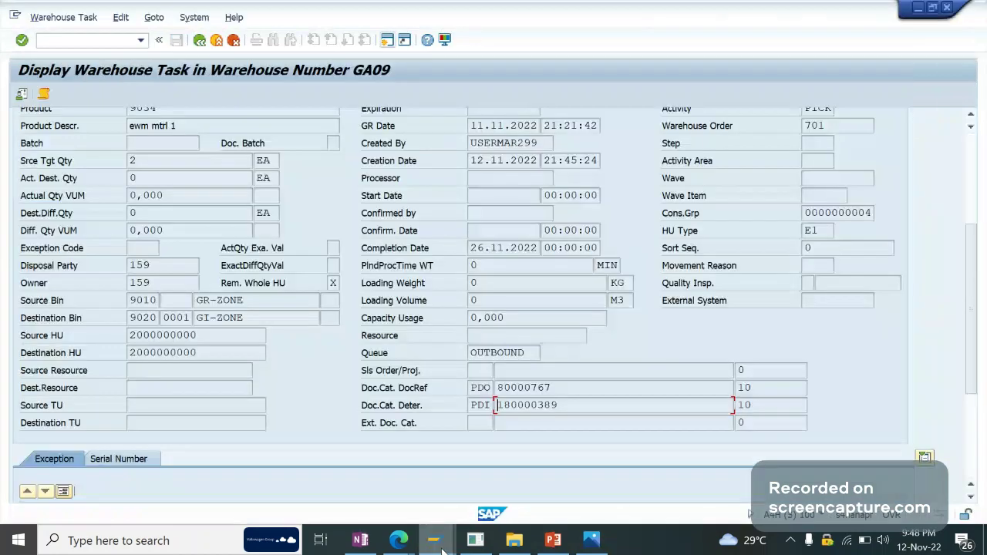
pyautogui.click(434, 543)
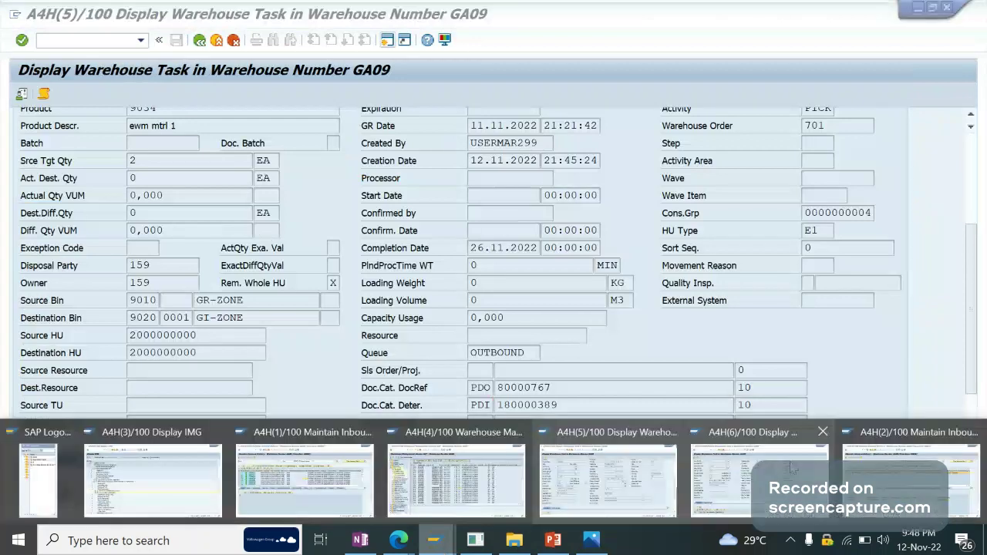
pyautogui.click(674, 481)
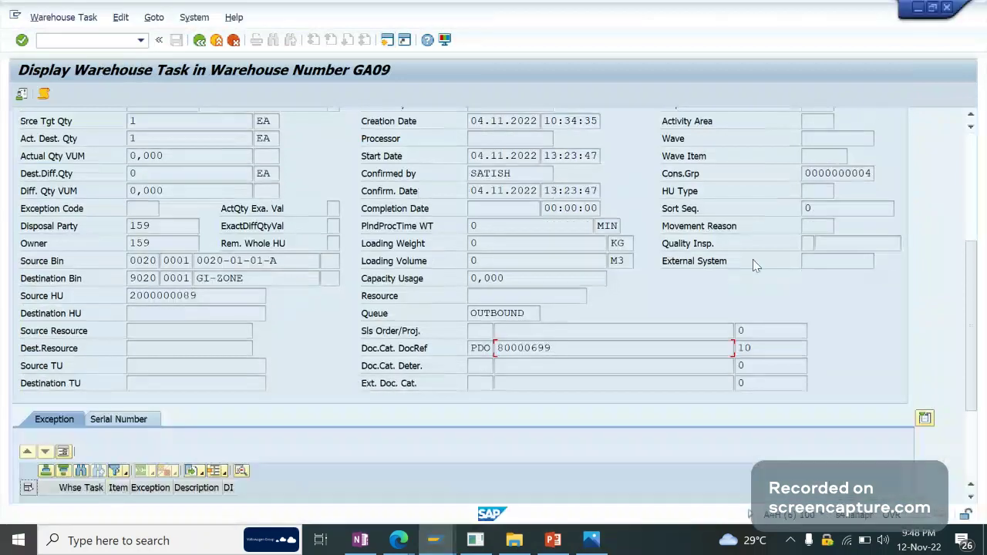
pyautogui.moveTo(434, 540)
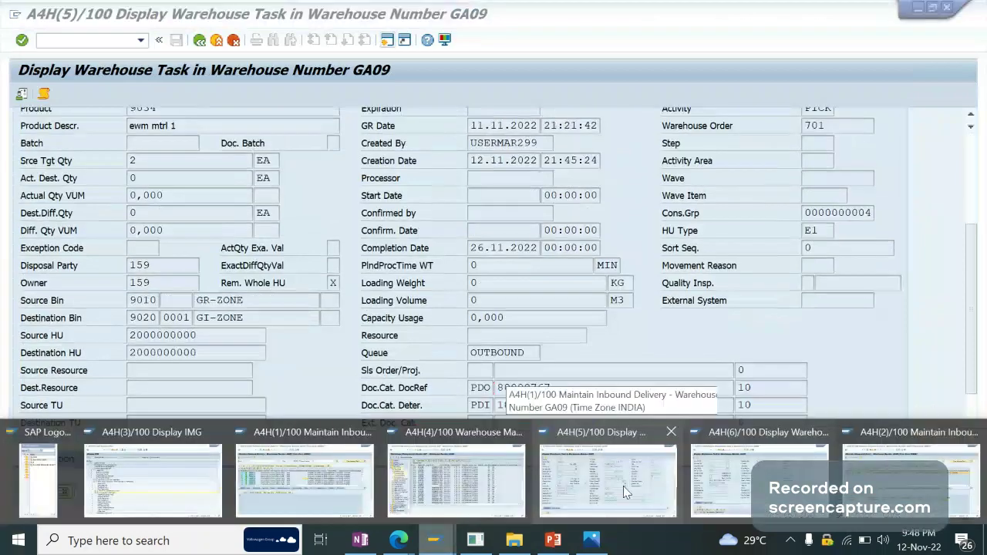
pyautogui.click(624, 486)
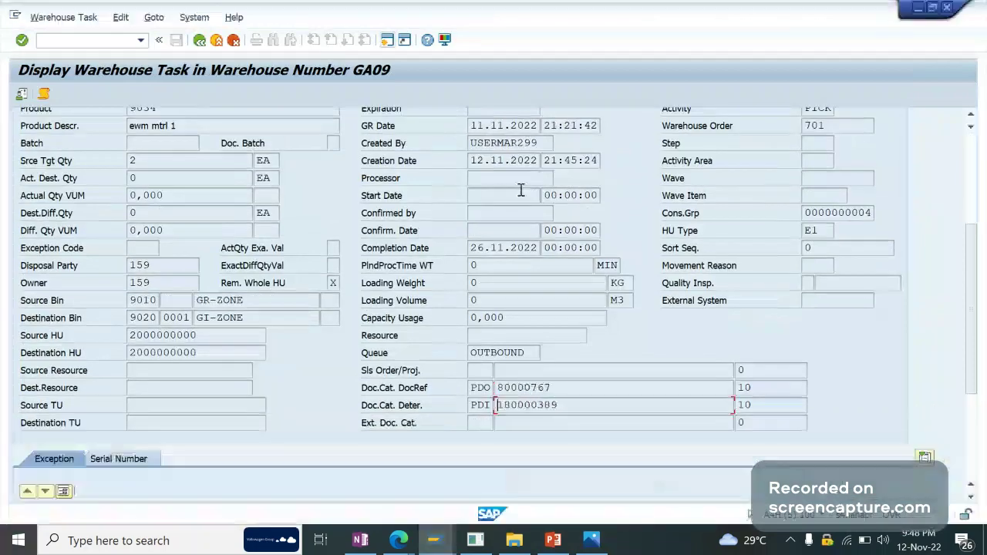
pyautogui.click(970, 174)
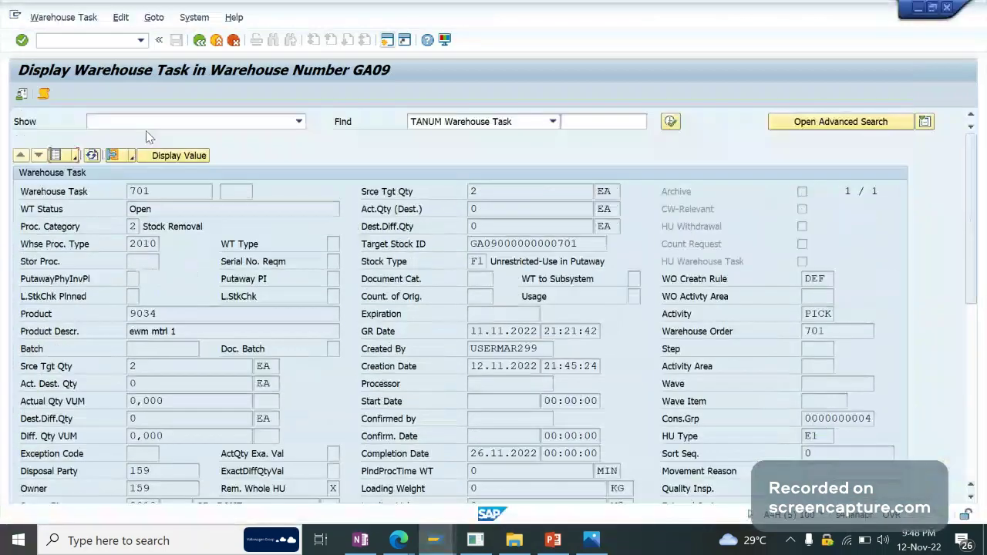
# - Return to the warehouse task list, select task 701, and open it for confirmation with its warehouse order's product tasks shown
pyautogui.click(199, 42)
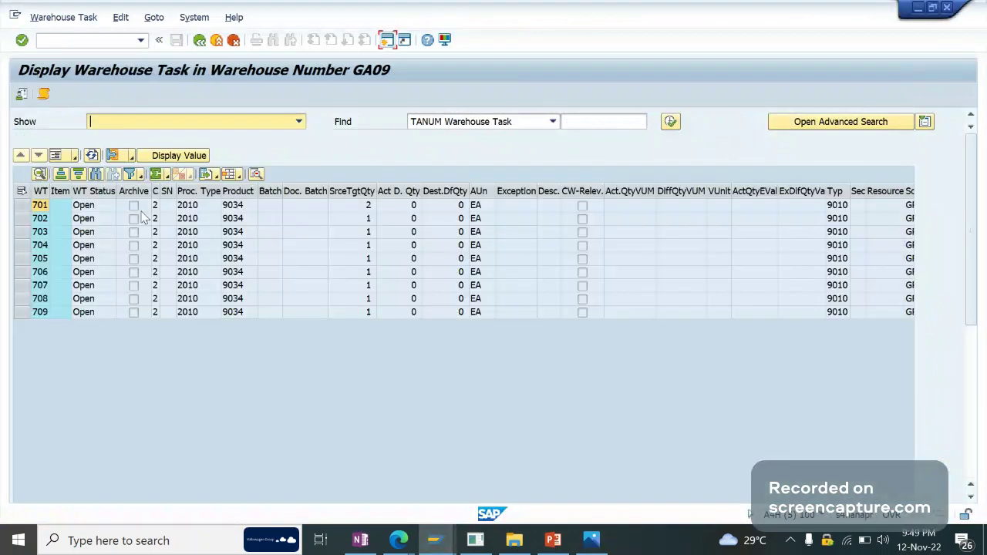
pyautogui.click(22, 205)
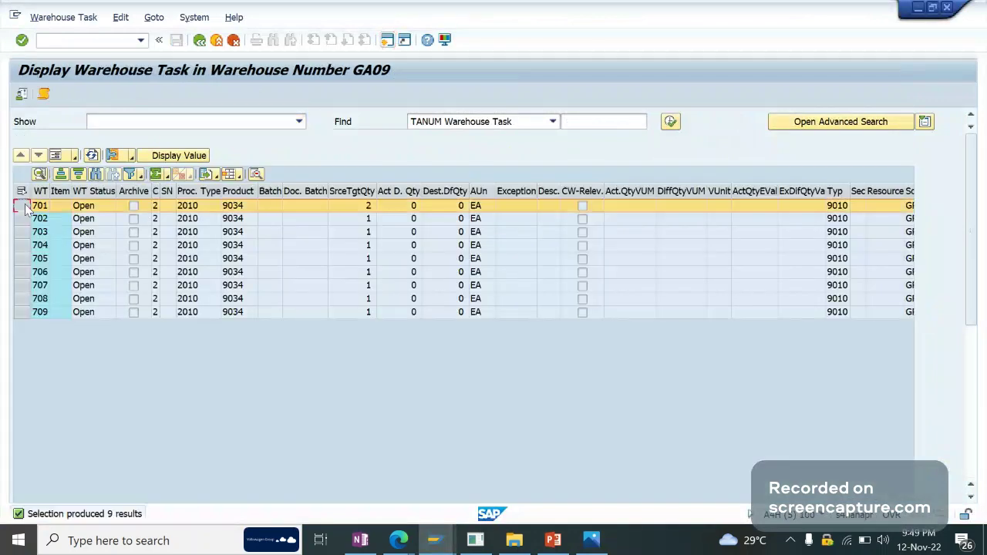
pyautogui.click(132, 156)
pyautogui.click(151, 175)
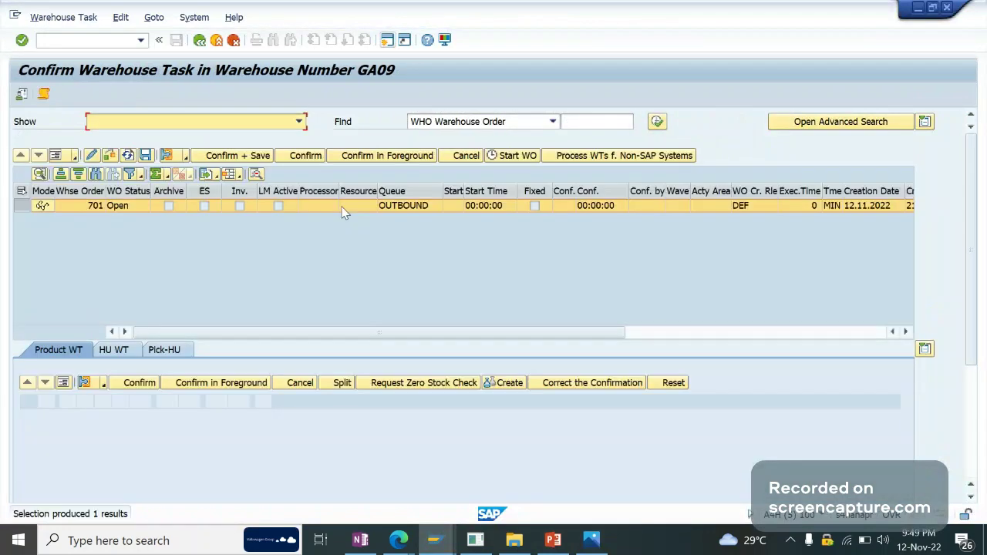
pyautogui.click(344, 214)
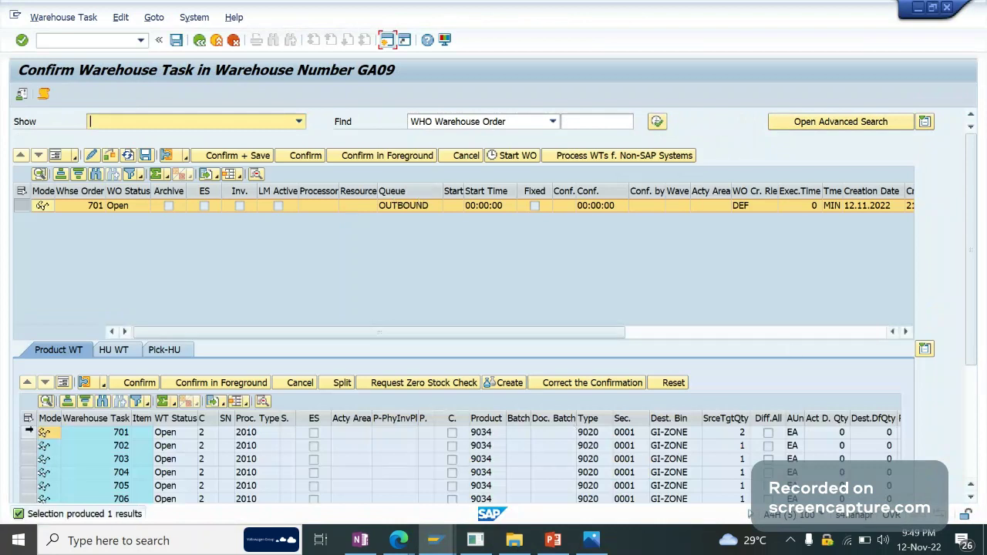
# - Confirm product warehouse task 701 in the background and save the confirmation
pyautogui.click(29, 432)
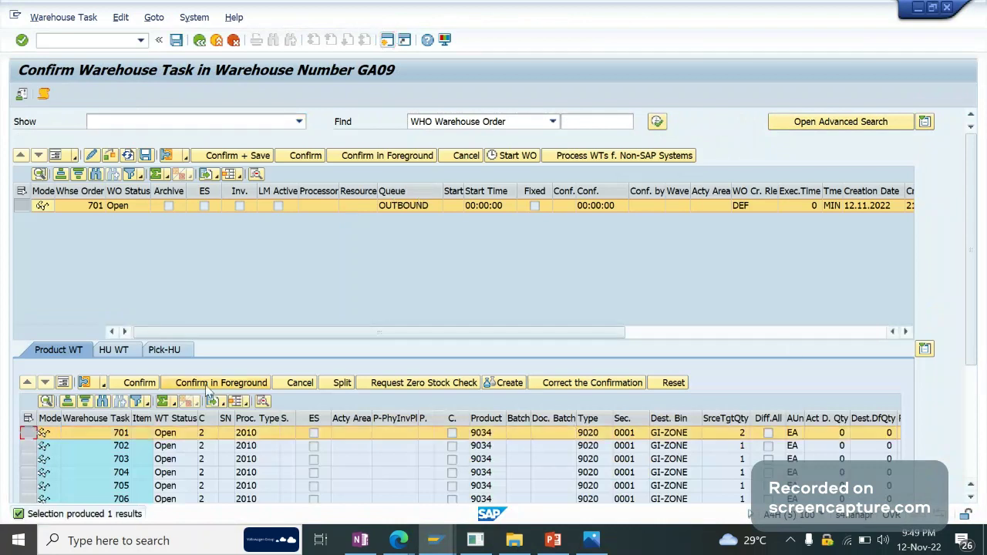
pyautogui.click(139, 383)
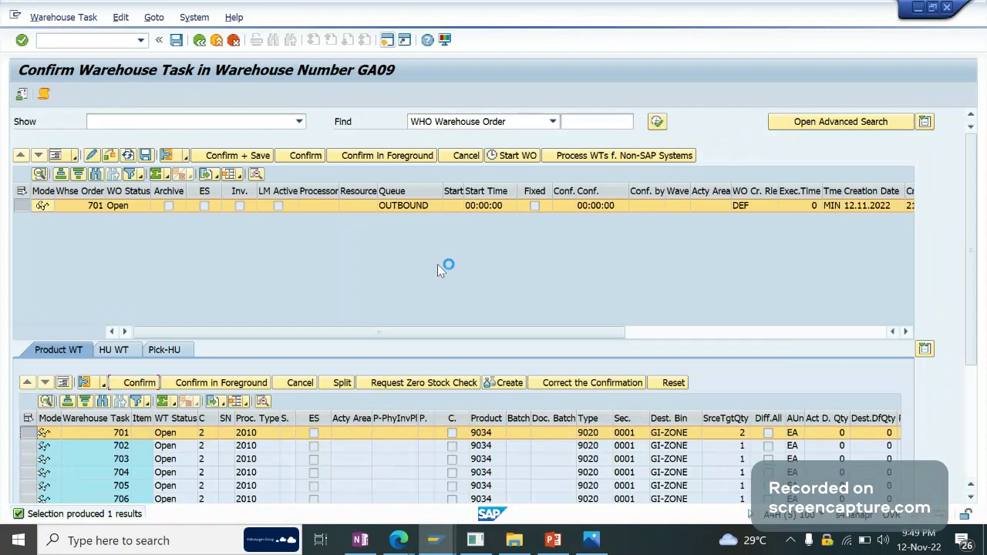
pyautogui.click(176, 40)
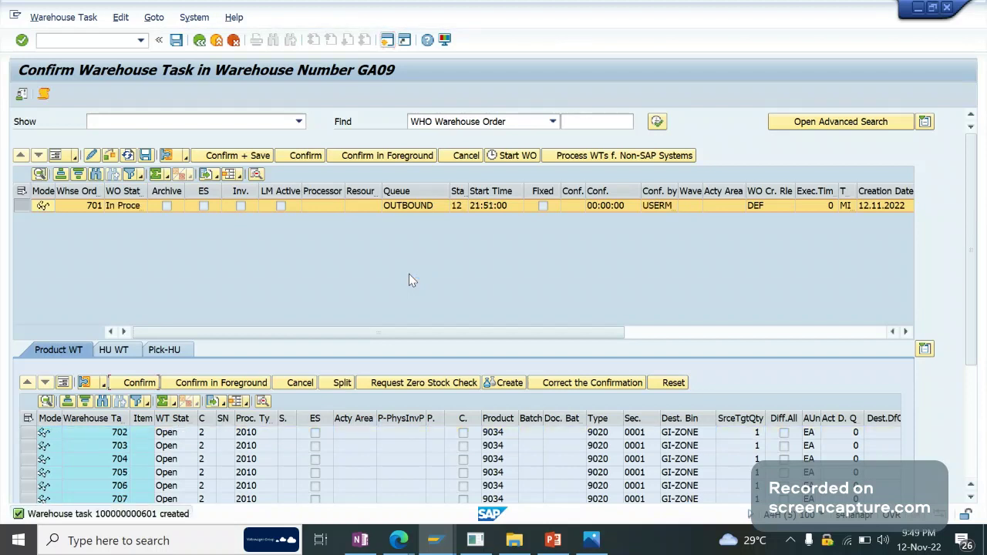
# - Reload the inbound delivery to check its putaway and warehouse activity status, and return to the Cross-Docking Flow slide in PowerPoint
pyautogui.moveTo(412, 519)
pyautogui.moveTo(438, 544)
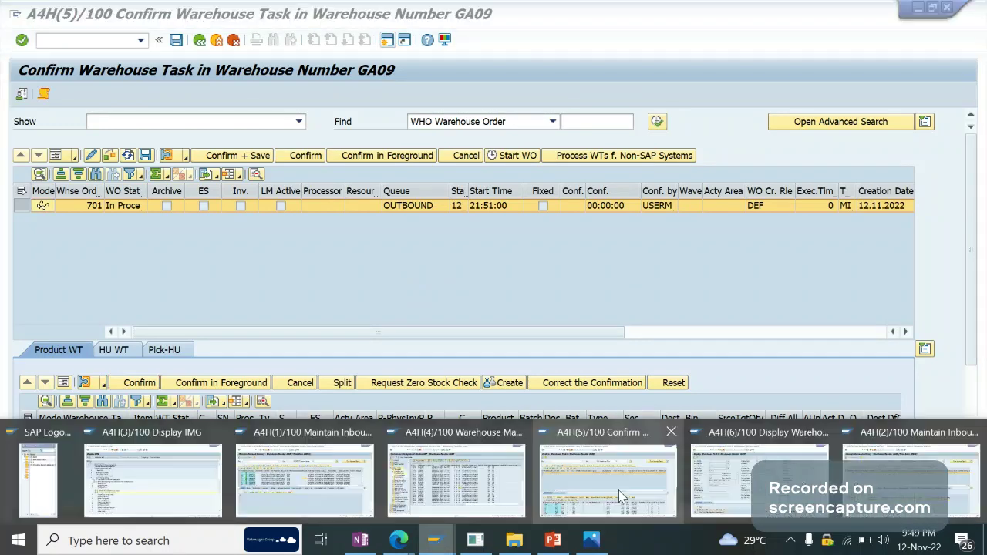
pyautogui.click(864, 472)
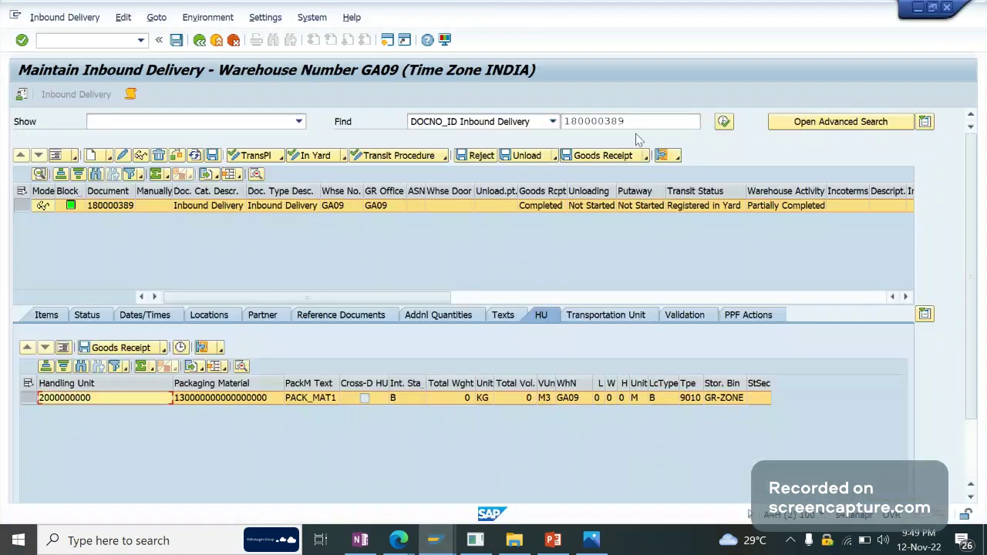
pyautogui.click(724, 128)
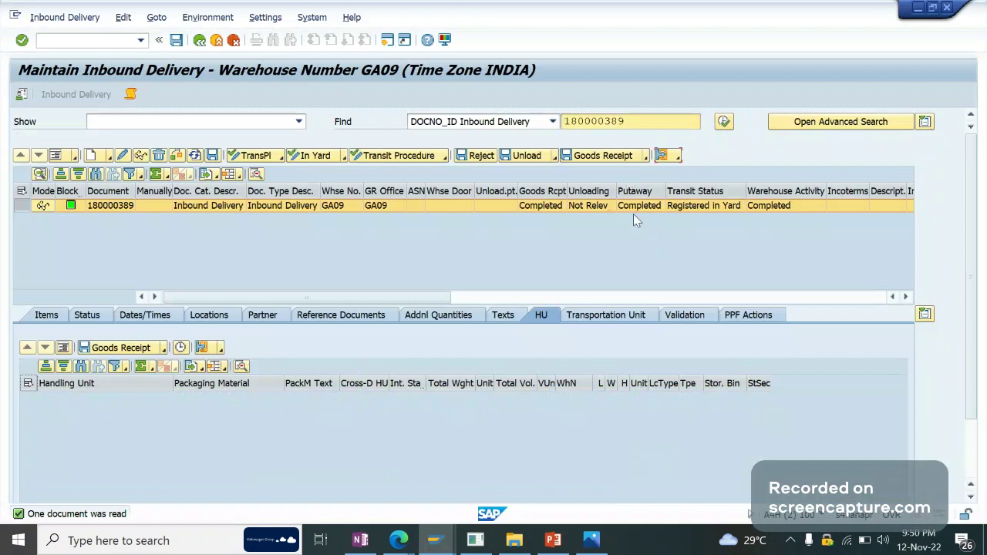
pyautogui.hotkey('alt', 'Tab')
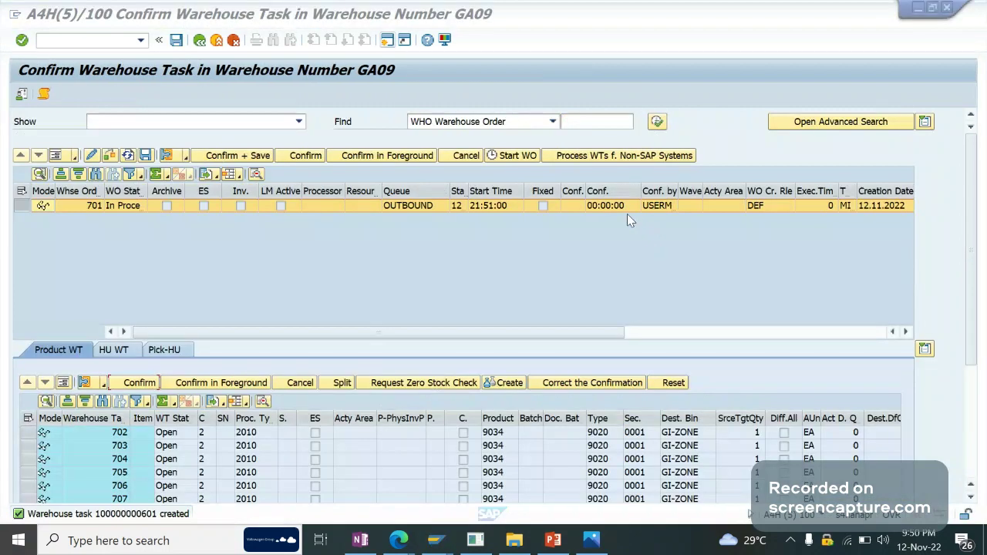
pyautogui.hotkey('alt', 'Tab')
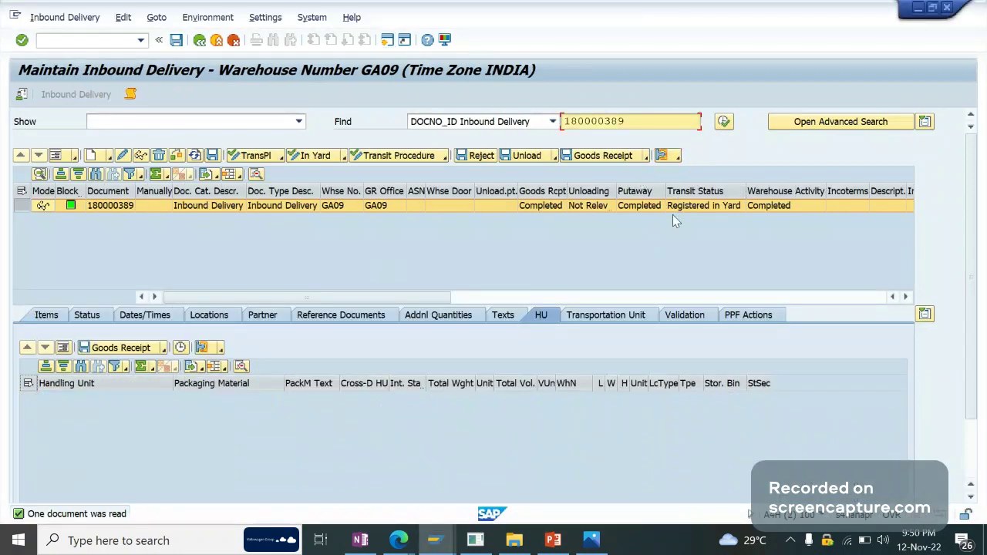
pyautogui.click(553, 540)
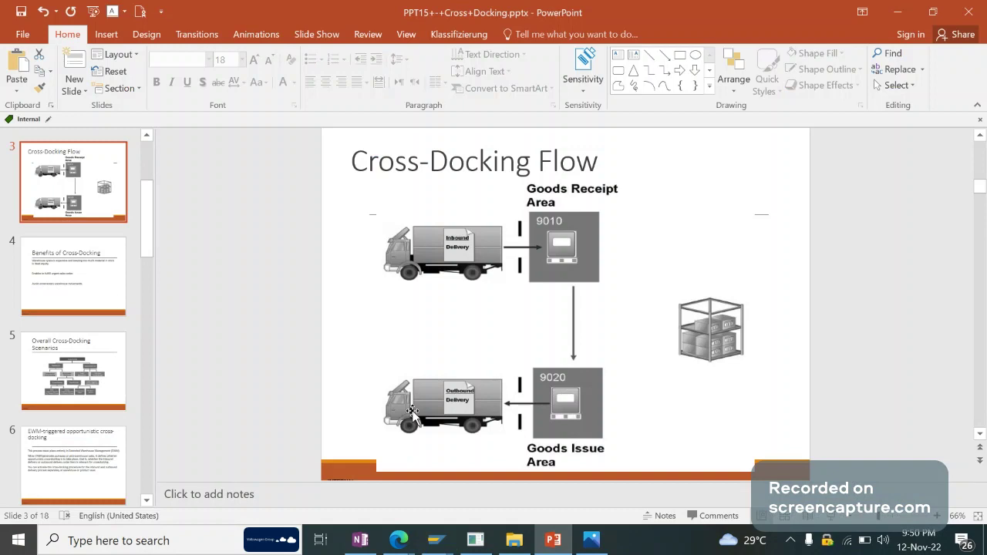
pyautogui.click(399, 540)
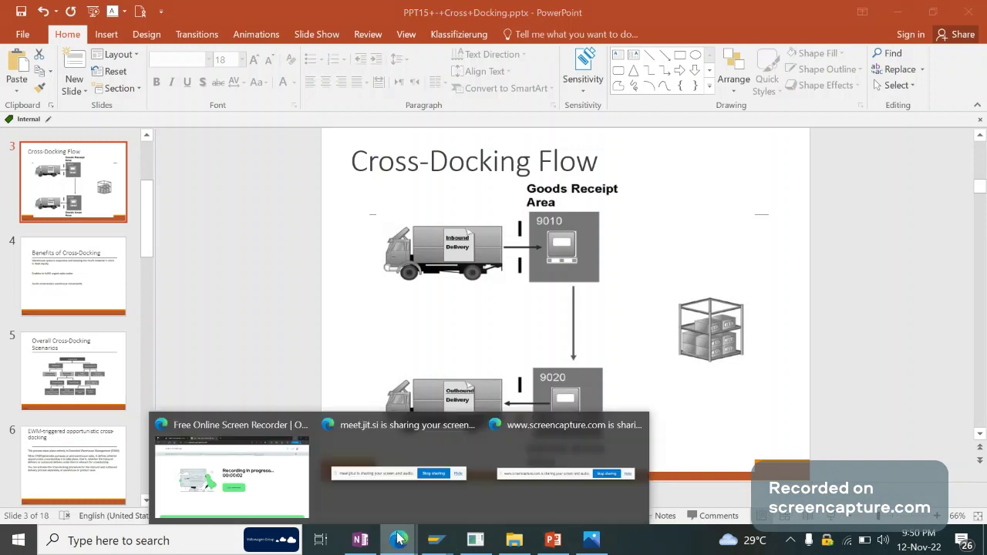
pyautogui.click(231, 473)
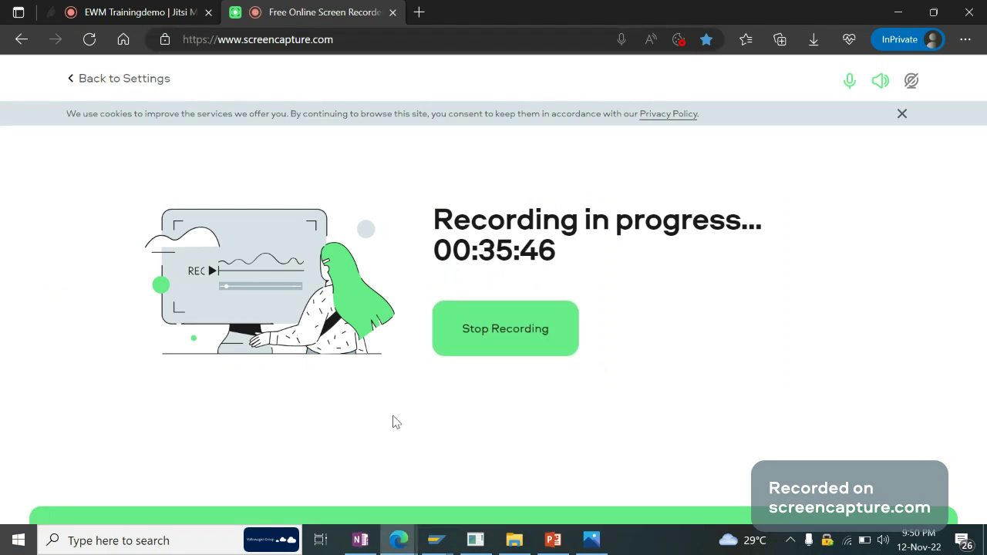
pyautogui.click(397, 540)
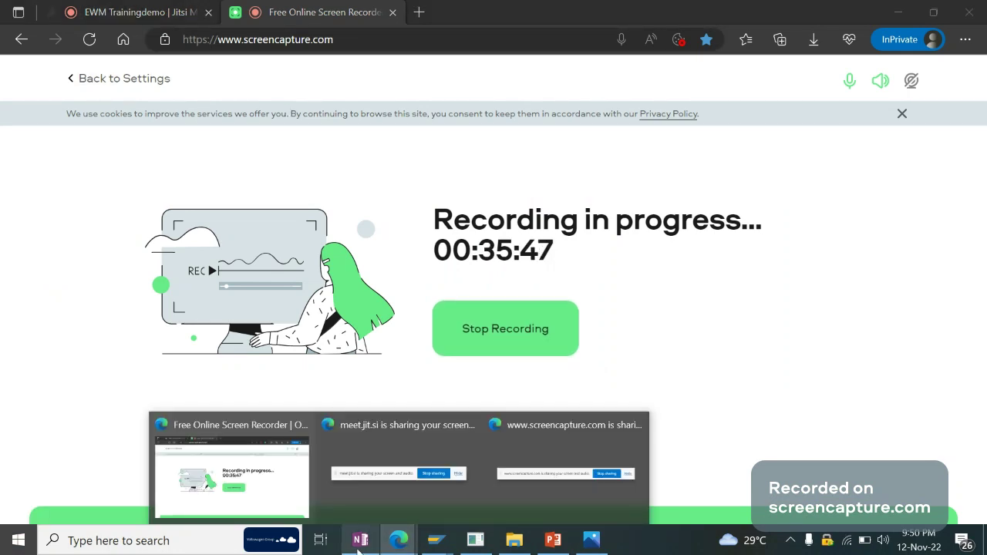
# - Switch to the OneNote Summery page and remove the bold formatting from the three lines under the Config heading
pyautogui.click(359, 540)
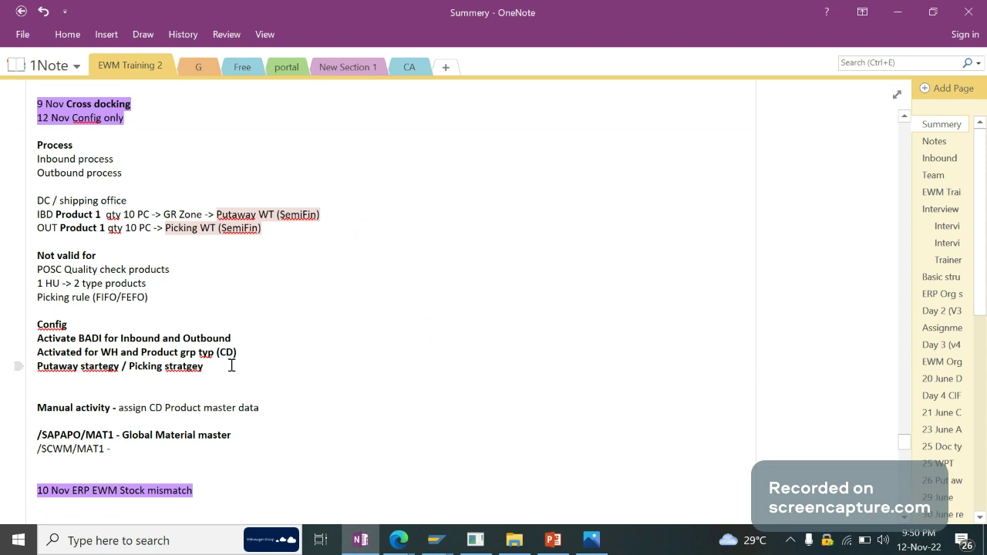
pyautogui.moveTo(231, 366); pyautogui.dragTo(38, 345)
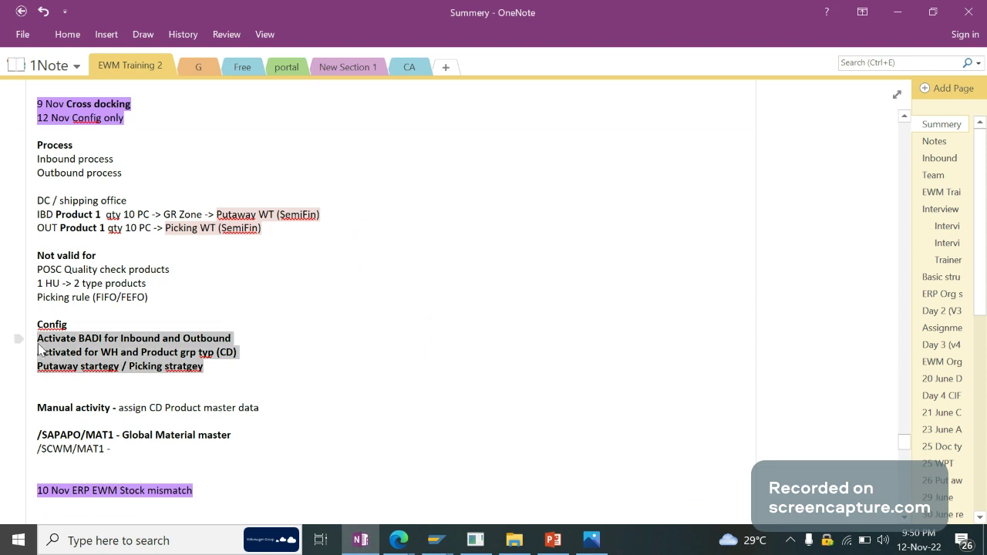
pyautogui.hotkey('ctrl', 'b')
pyautogui.click(251, 364)
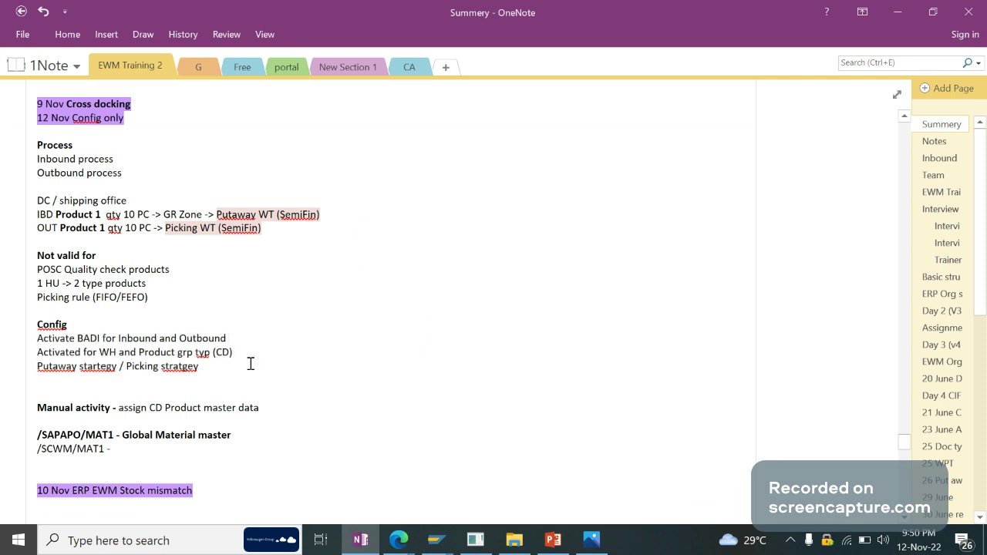
# - Correct "stratgey" to "strategy" in the Config notes and add a new line "Stock determination" below it
pyautogui.rightClick(180, 366)
pyautogui.click(282, 111)
pyautogui.press('Return')
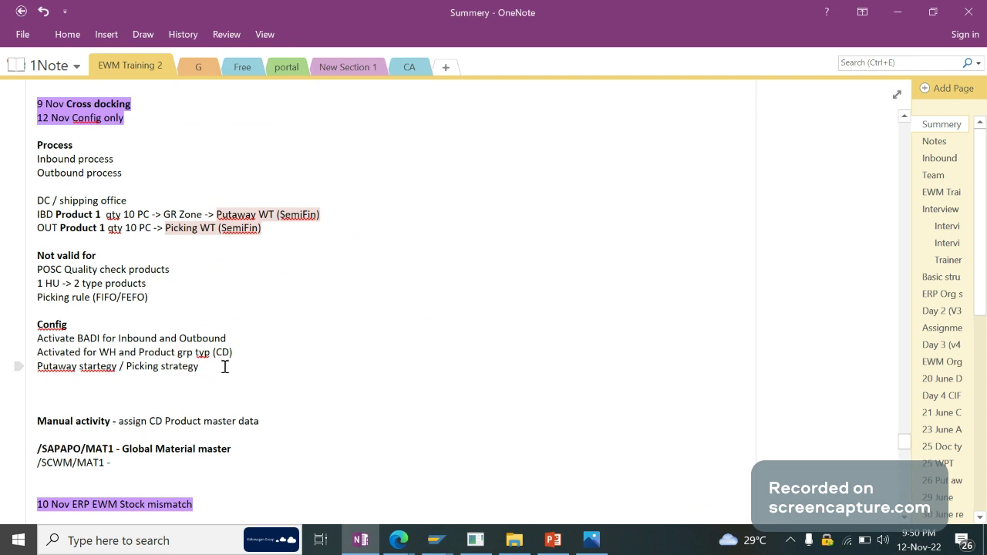
pyautogui.write('Stock determinati')
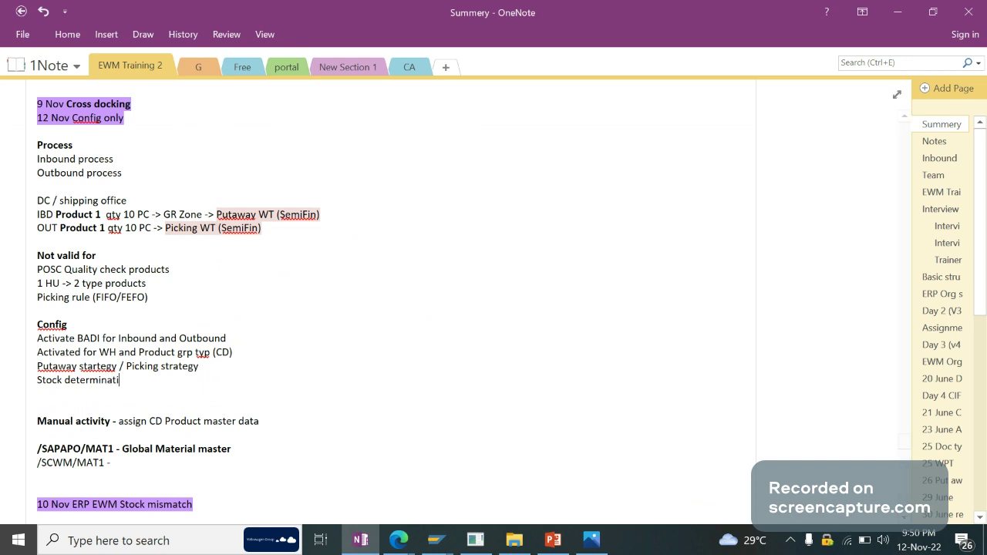
pyautogui.write('on')
pyautogui.moveTo(399, 540)
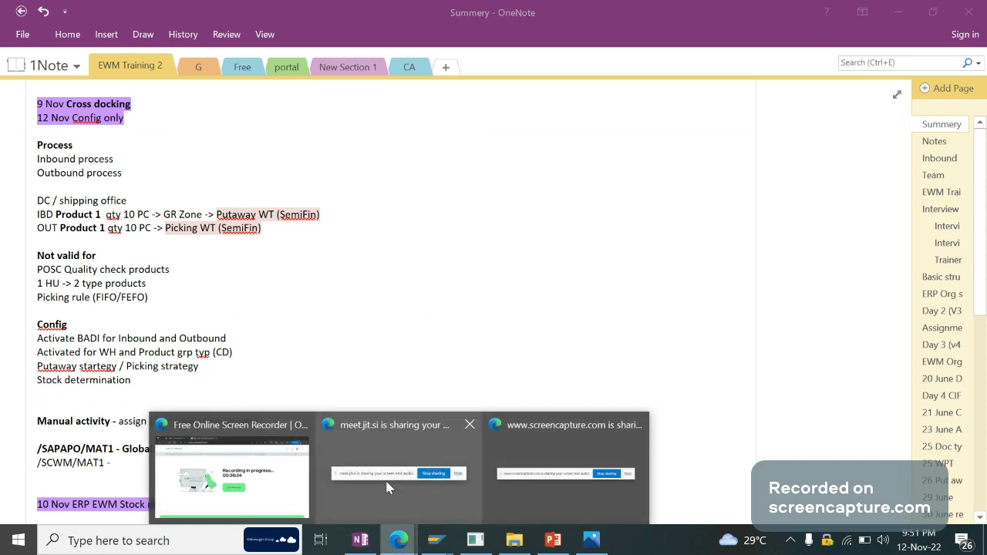
pyautogui.click(257, 463)
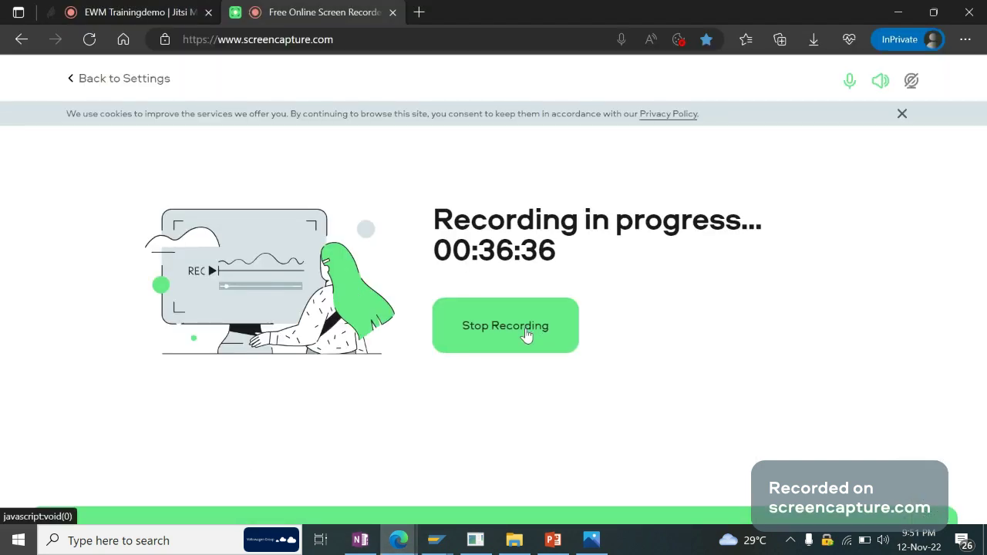